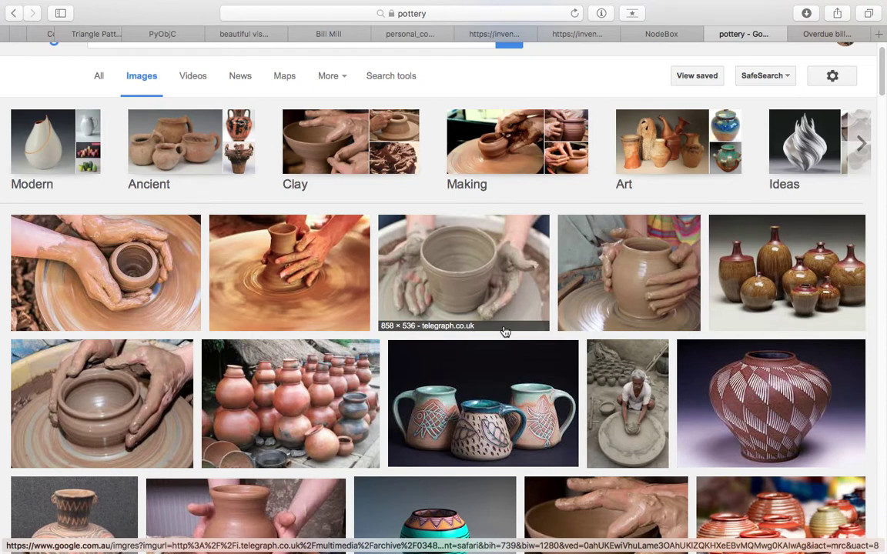
# - Examine the pottery image results for the rounded shapes of pots, vases, mugs and bowls
pyautogui.scroll(-3, 274, 339)
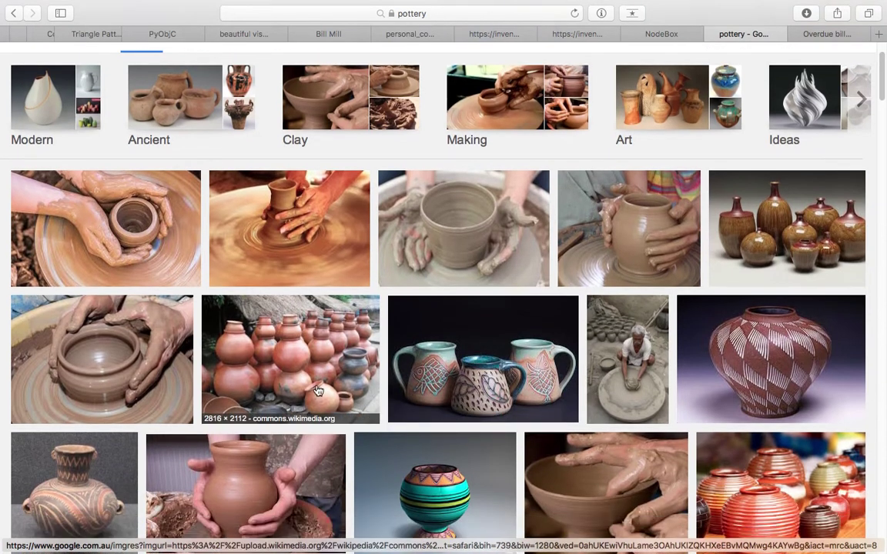
pyautogui.scroll(-2, 300, 422)
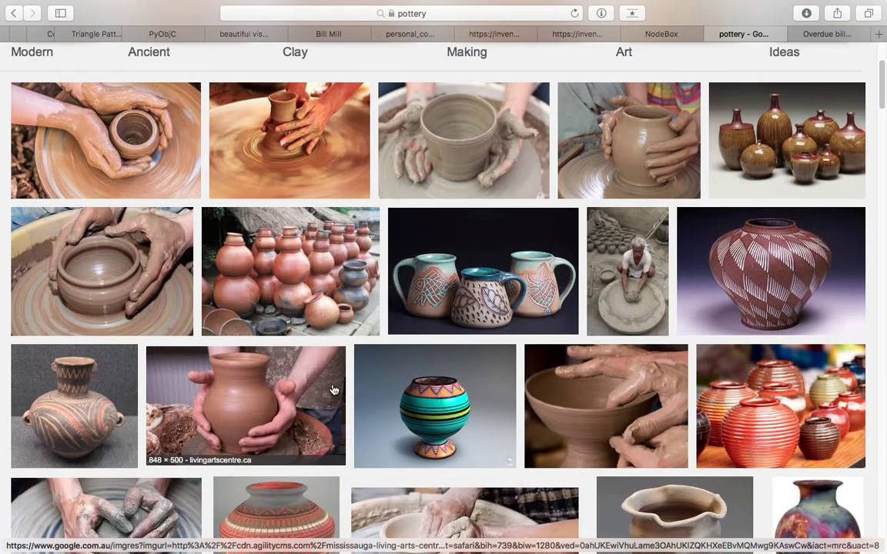
pyautogui.scroll(-12, 464, 375)
pyautogui.scroll(4, 656, 296)
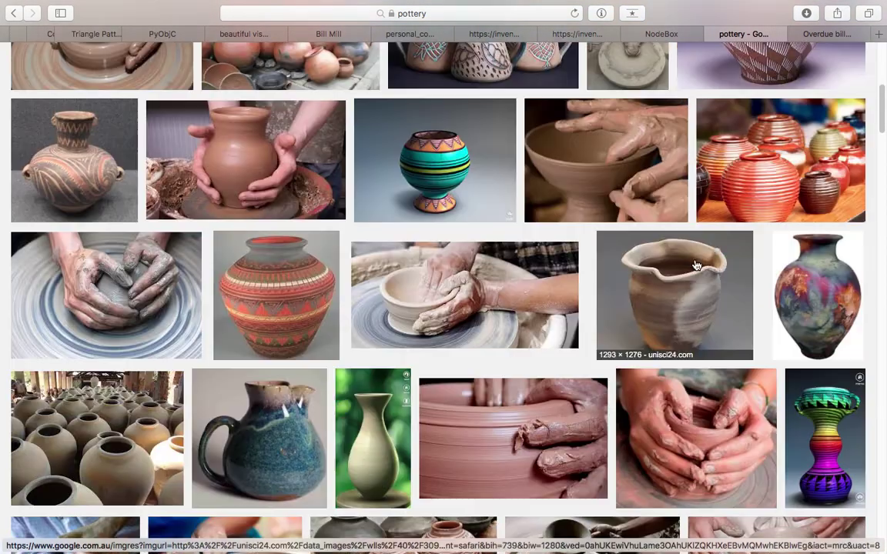
pyautogui.scroll(-5, 696, 267)
pyautogui.scroll(-5, 625, 281)
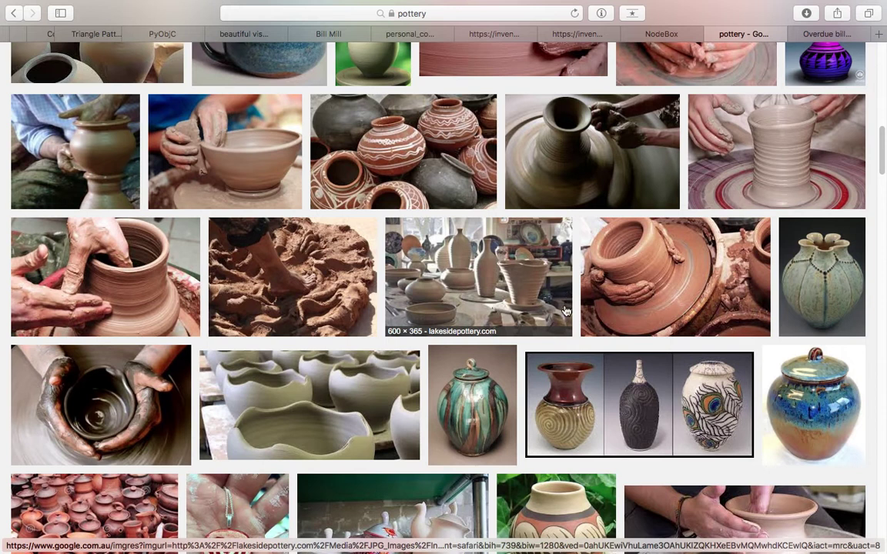
pyautogui.scroll(-2, 508, 285)
pyautogui.scroll(-6, 497, 285)
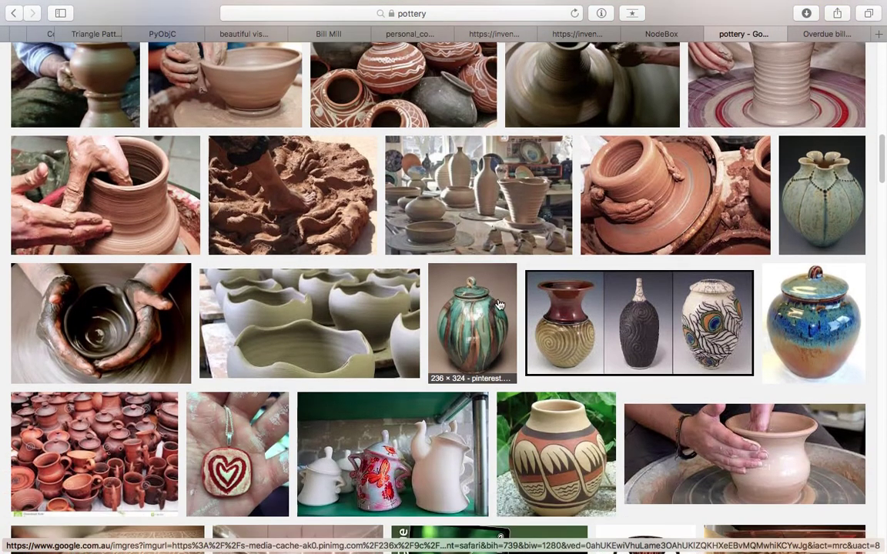
pyautogui.scroll(-3, 502, 308)
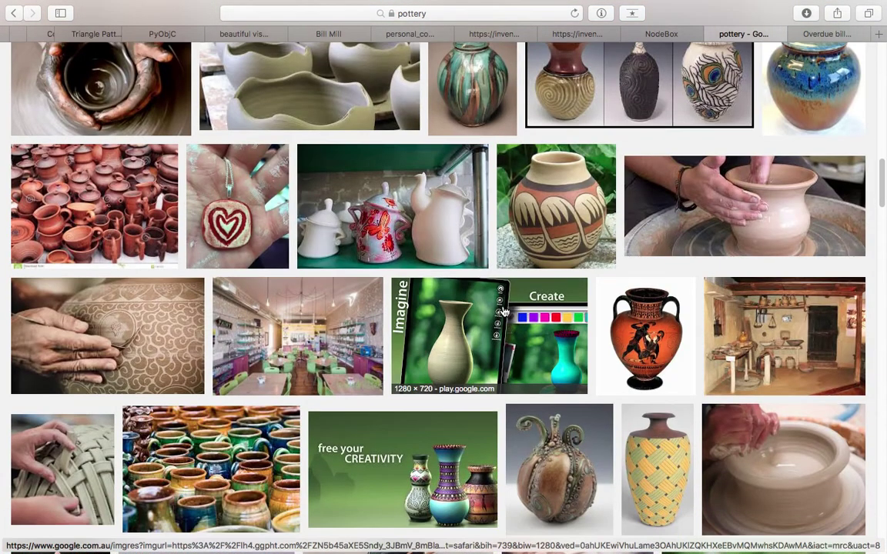
pyautogui.scroll(-5, 506, 311)
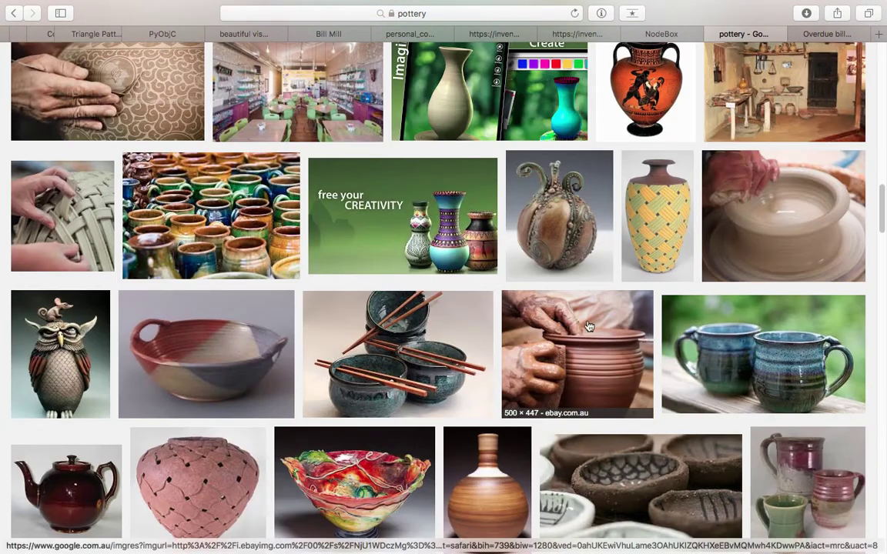
pyautogui.scroll(-1, 559, 331)
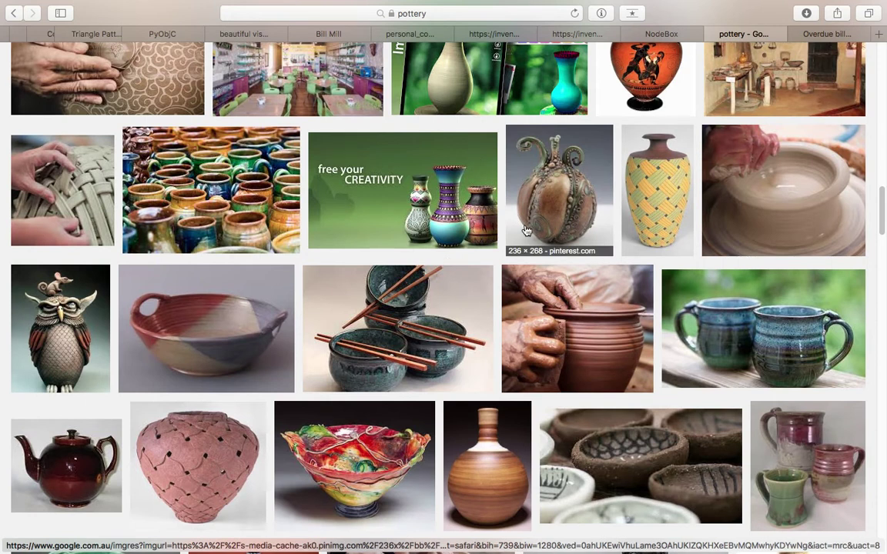
pyautogui.scroll(-2, 554, 246)
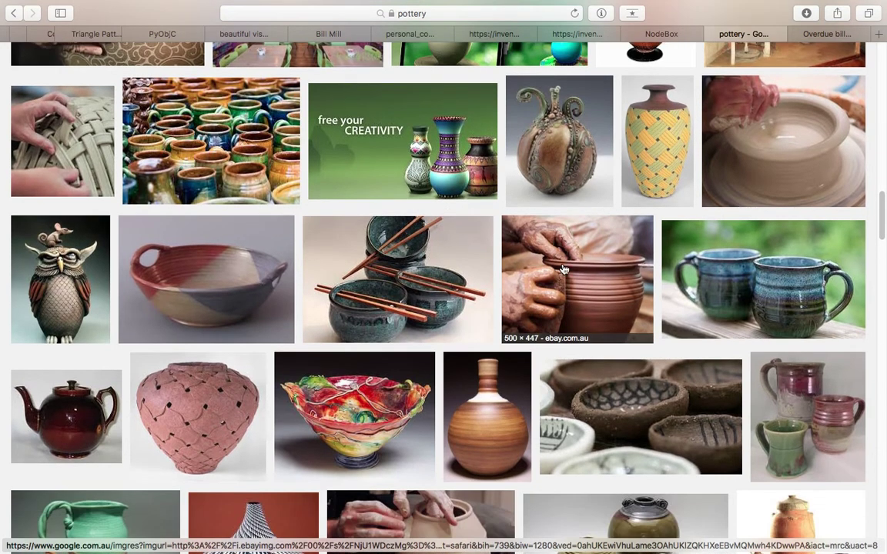
pyautogui.scroll(-8, 562, 269)
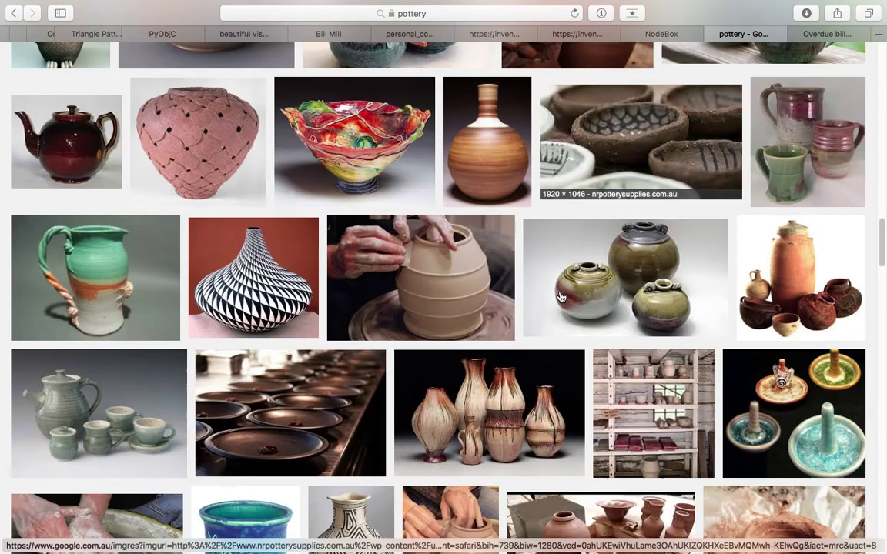
pyautogui.scroll(-20, 560, 304)
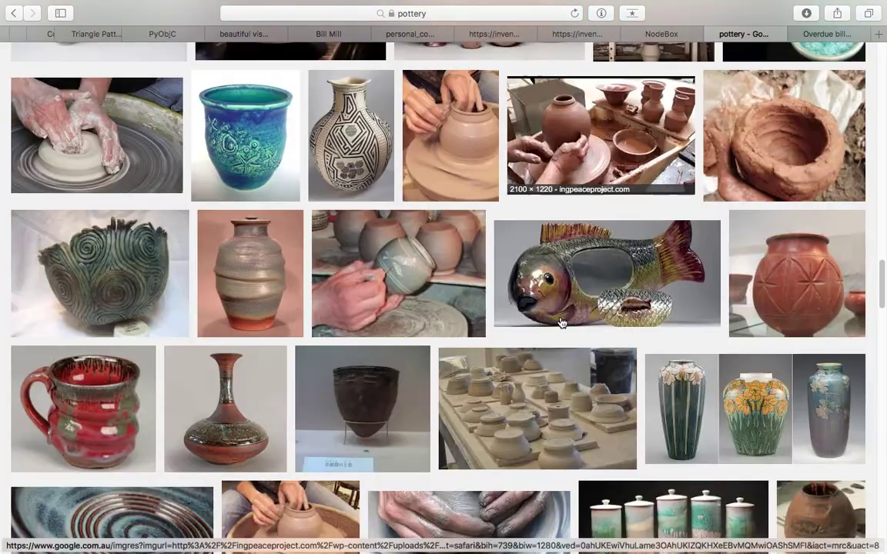
pyautogui.scroll(-12, 560, 317)
# - Switch from the pottery image results in the browser to Blender's default cube scene
pyautogui.hotkey('ctrl', 'Right')
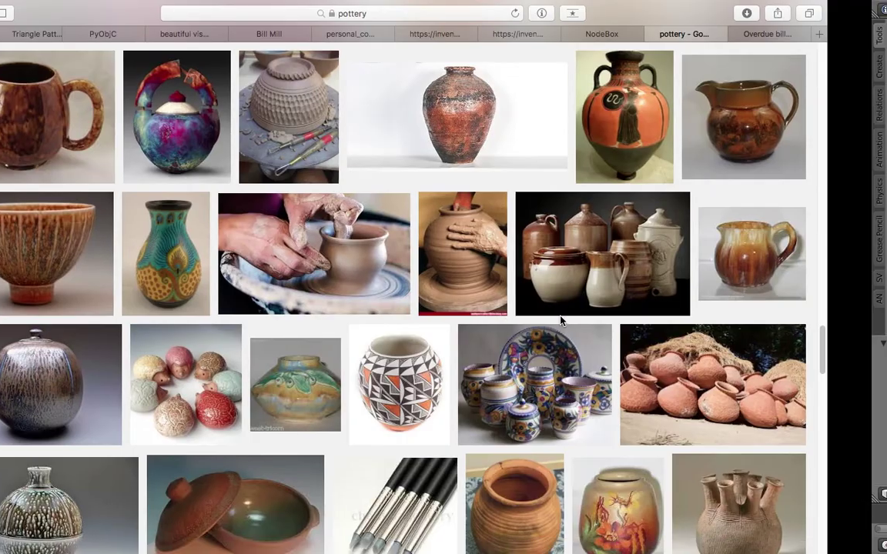
pyautogui.hotkey('ctrl', 'Left')
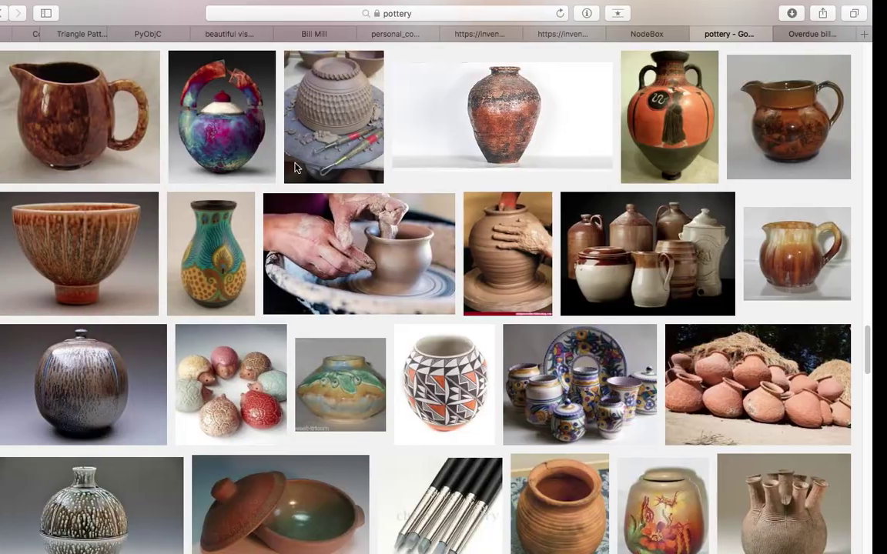
pyautogui.moveTo(106, 4)
pyautogui.click(59, 7)
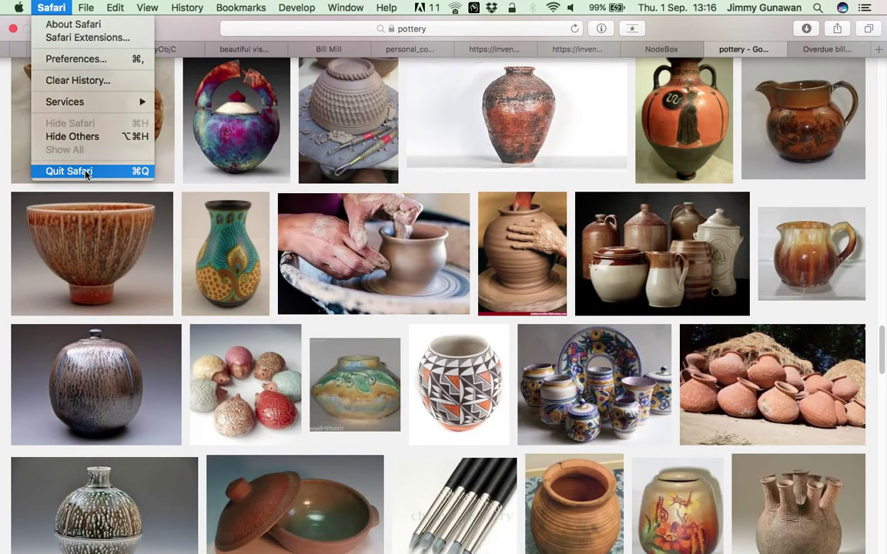
pyautogui.click(86, 172)
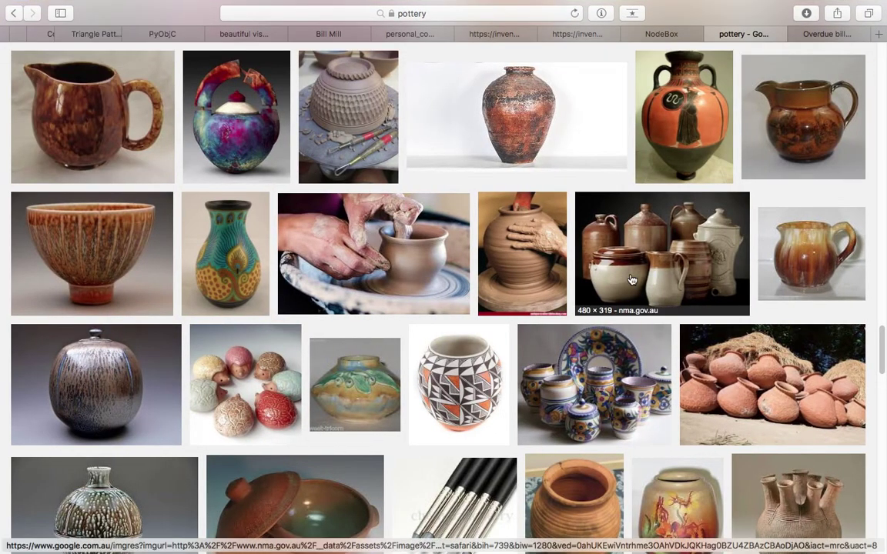
pyautogui.hotkey('ctrl', 'Right')
pyautogui.hotkey('ctrl', 'Left')
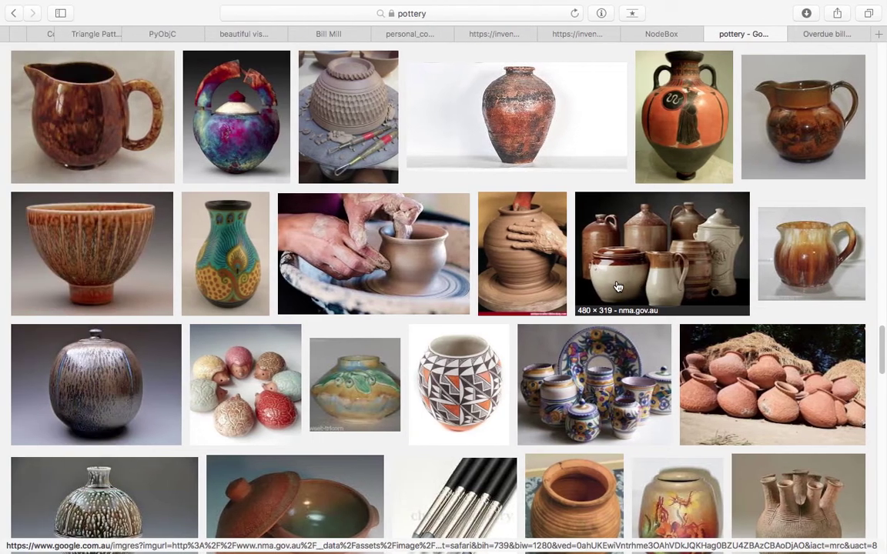
pyautogui.hotkey('ctrl', 'Right')
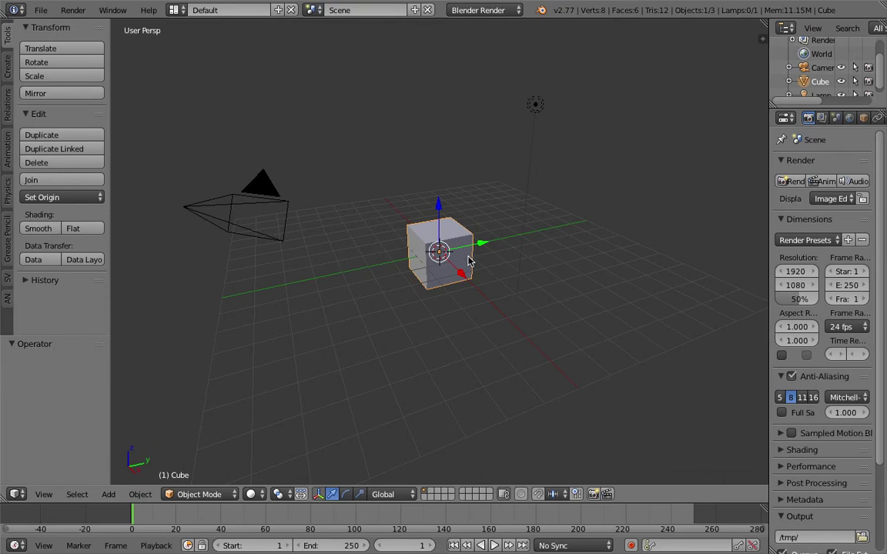
# - Widen the properties editor, show the cube's modifier settings and look through the available modifiers to find Screw
pyautogui.click(508, 224)
pyautogui.click(400, 202)
pyautogui.moveTo(431, 206)
pyautogui.mouseDown(button='middle')
pyautogui.moveTo(446, 192)
pyautogui.moveTo(437, 201)
pyautogui.mouseUp(button='middle')
pyautogui.scroll(2, 445, 191)
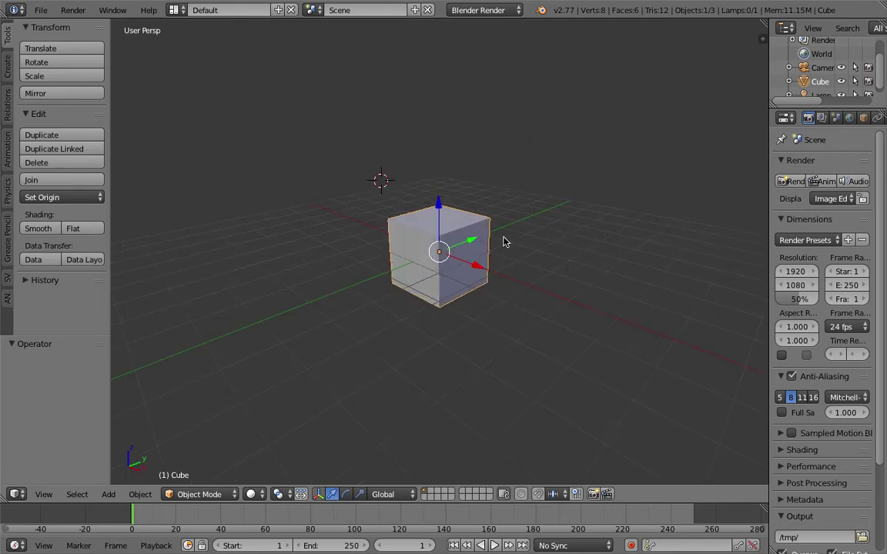
pyautogui.scroll(-5, 503, 218)
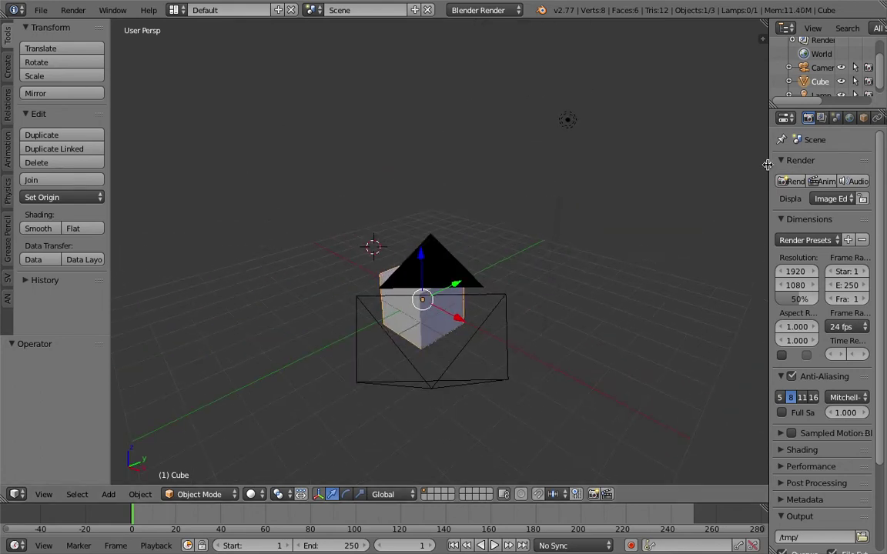
pyautogui.moveTo(770, 164); pyautogui.dragTo(596, 169)
pyautogui.click(719, 118)
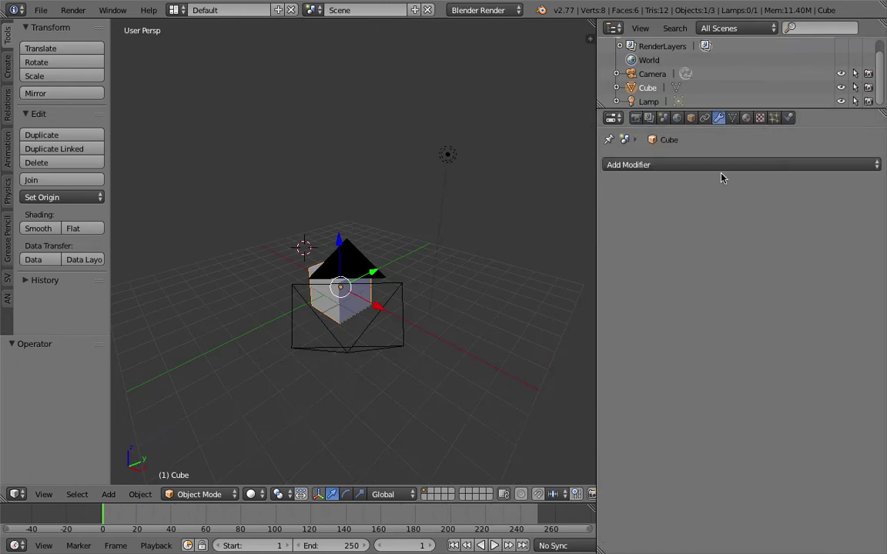
pyautogui.click(723, 165)
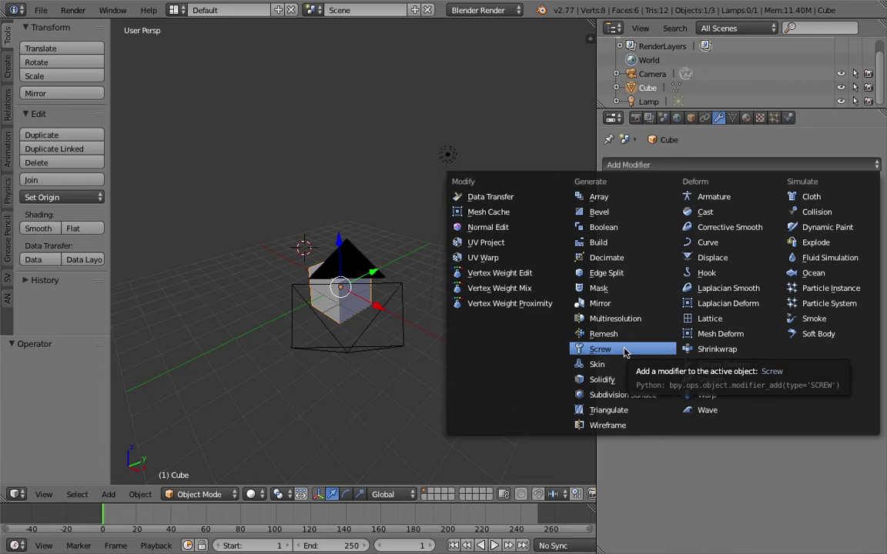
pyautogui.moveTo(352, 274); pyautogui.dragTo(508, 275, button='middle')
pyautogui.moveTo(597, 248); pyautogui.dragTo(645, 261)
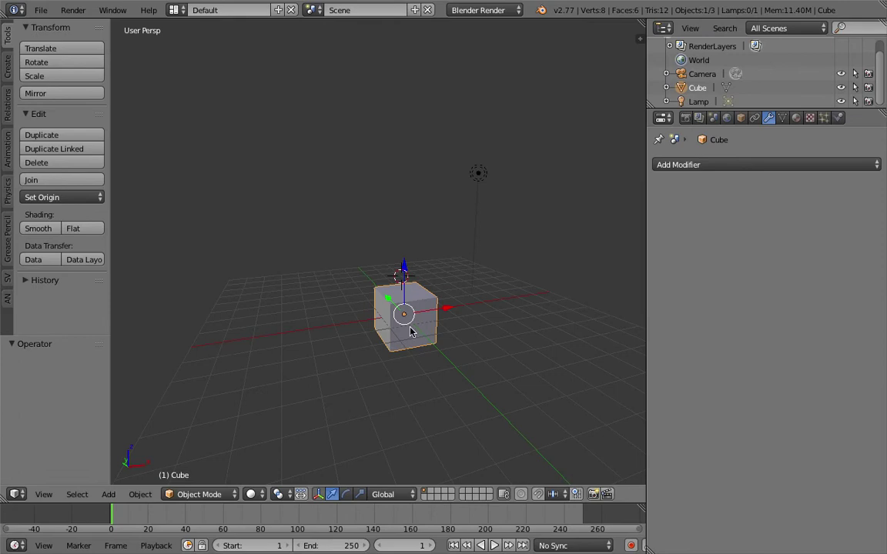
pyautogui.moveTo(395, 317); pyautogui.dragTo(459, 324, button='middle')
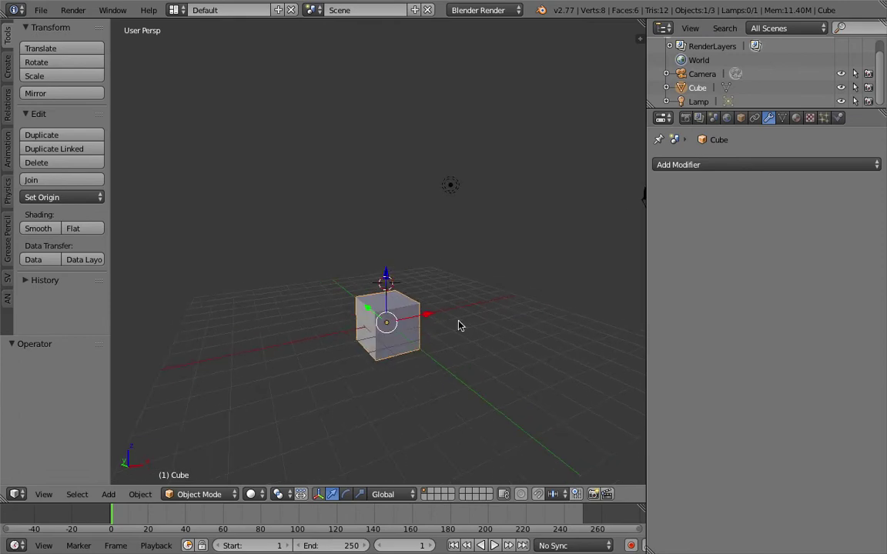
pyautogui.moveTo(499, 344)
pyautogui.mouseDown()
pyautogui.moveTo(512, 297)
pyautogui.moveTo(564, 243)
pyautogui.moveTo(593, 183)
pyautogui.moveTo(581, 165)
pyautogui.mouseUp()
pyautogui.moveTo(529, 251); pyautogui.dragTo(518, 273, button='middle')
pyautogui.hotkey('ctrl', 'z')
pyautogui.moveTo(390, 270); pyautogui.dragTo(410, 278, button='middle')
pyautogui.moveTo(368, 309); pyautogui.dragTo(441, 294, button='middle')
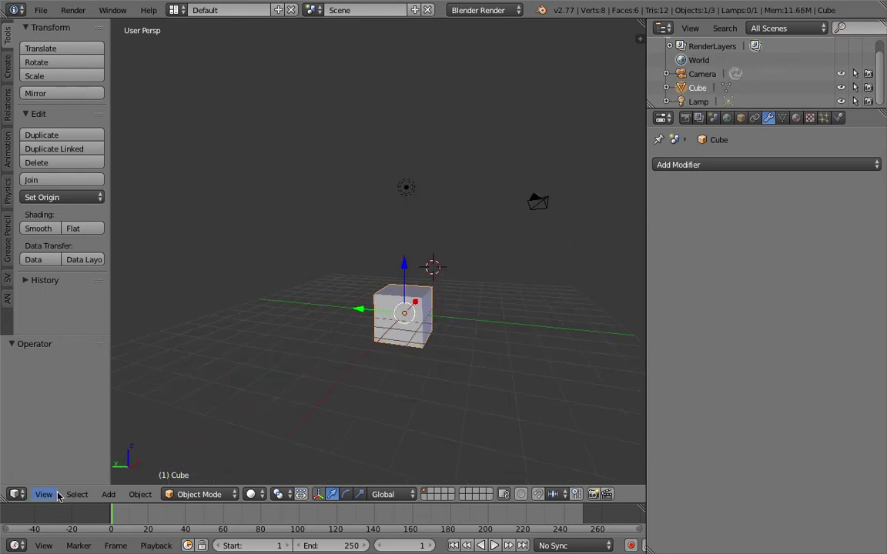
# - Set the 3D viewport to the front view with orthographic projection
pyautogui.click(57, 494)
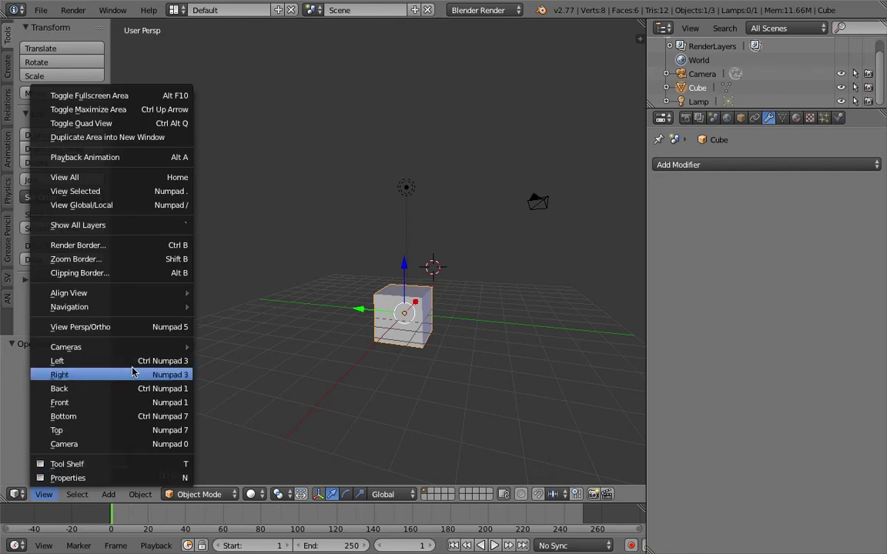
pyautogui.click(130, 402)
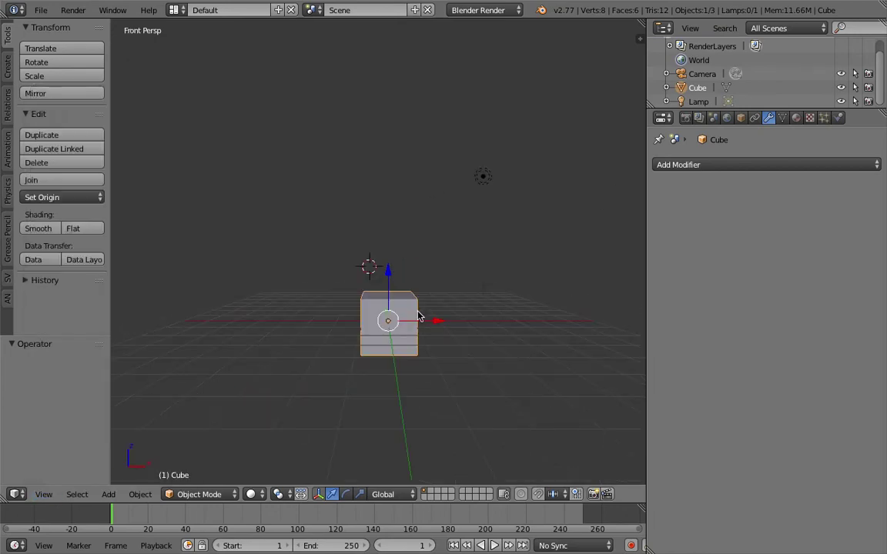
pyautogui.click(42, 494)
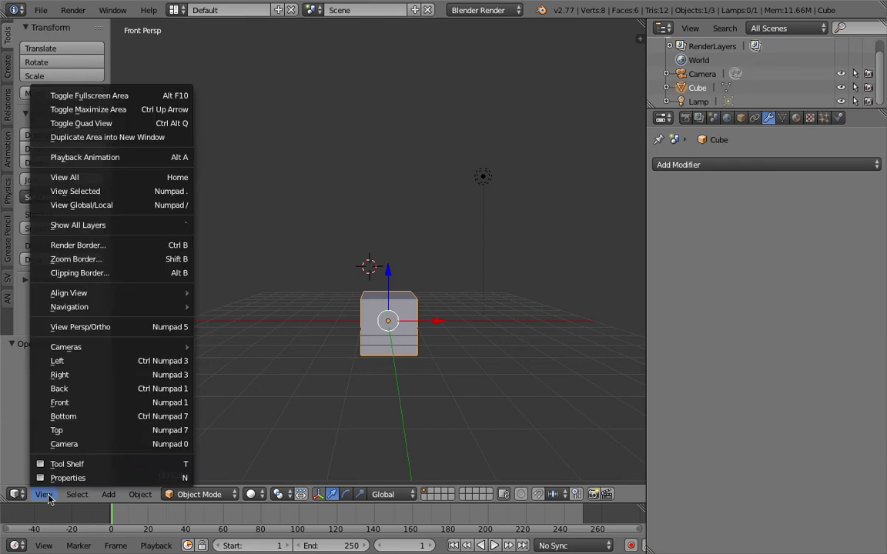
pyautogui.click(108, 327)
# - Merge all of the cube's vertices at center into a single vertex in Edit Mode
pyautogui.press('Tab')
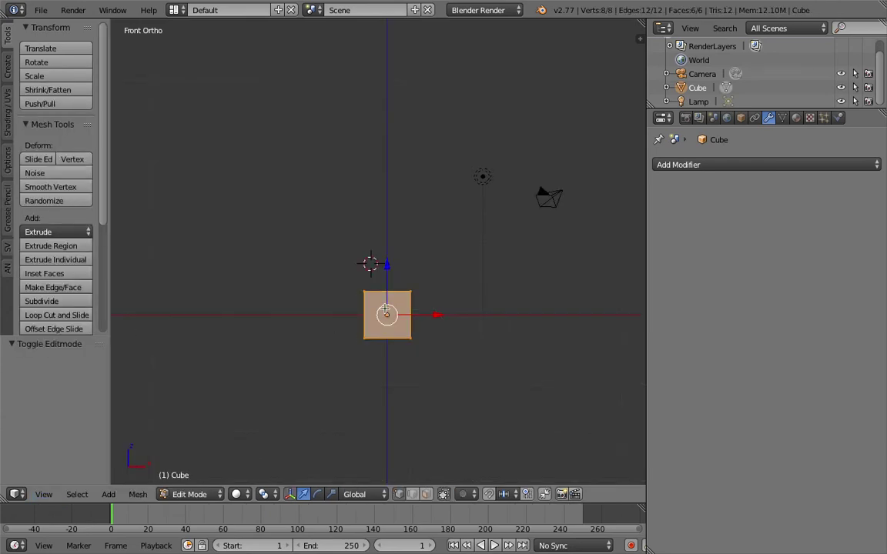
pyautogui.press('space')
pyautogui.write('merge')
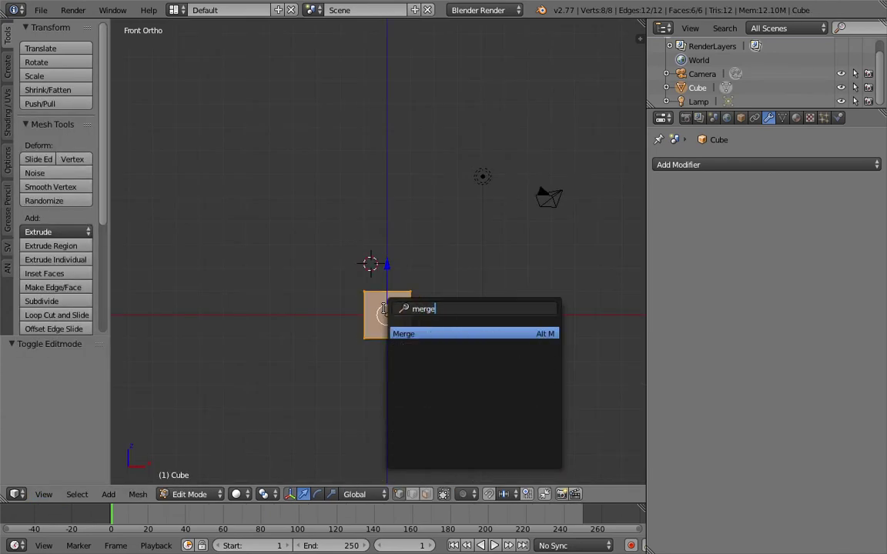
pyautogui.press('Return')
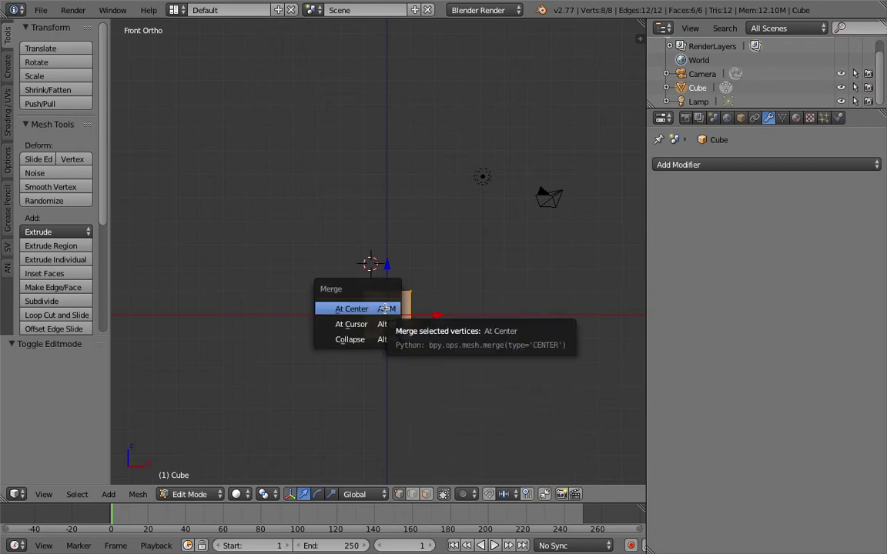
pyautogui.click(384, 308)
pyautogui.press('Tab')
pyautogui.scroll(2, 398, 294)
pyautogui.keyDown('shift'); pyautogui.moveTo(393, 327); pyautogui.dragTo(391, 305, button='middle'); pyautogui.keyUp('shift')
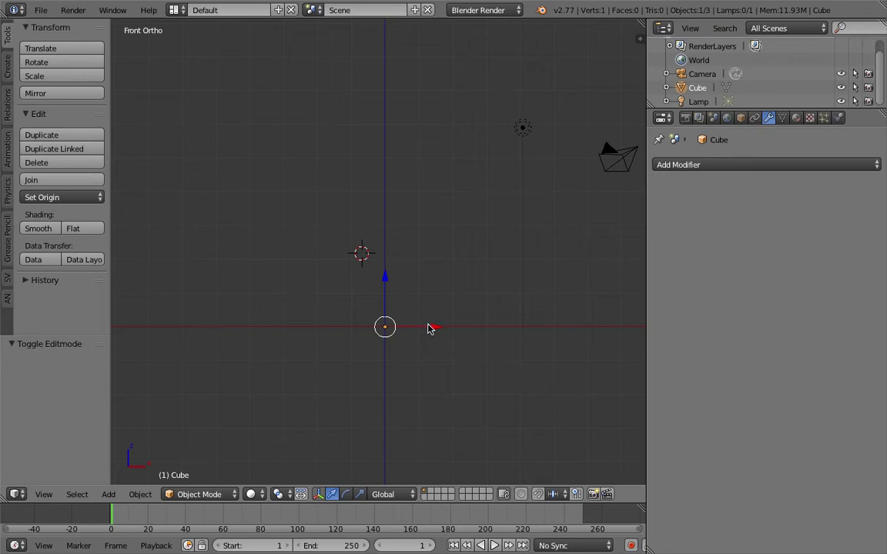
pyautogui.press('Tab')
pyautogui.press('e')
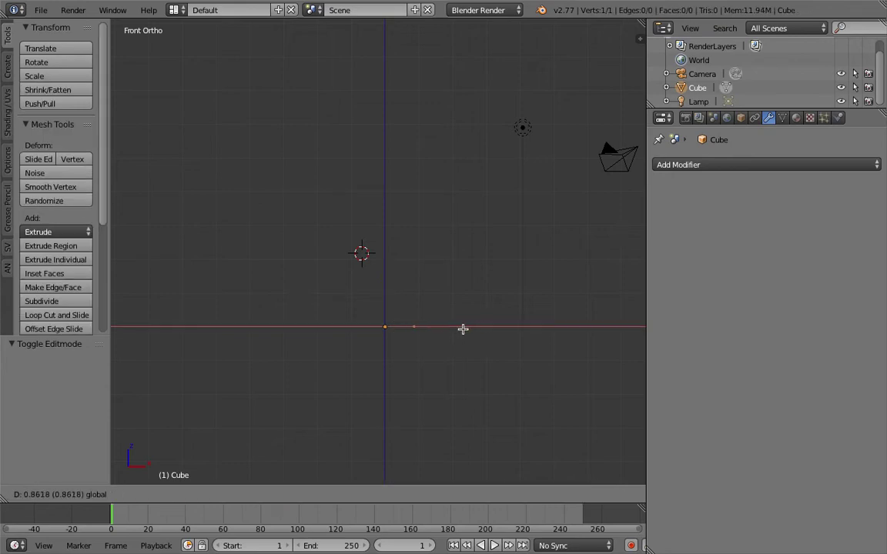
pyautogui.click(439, 325)
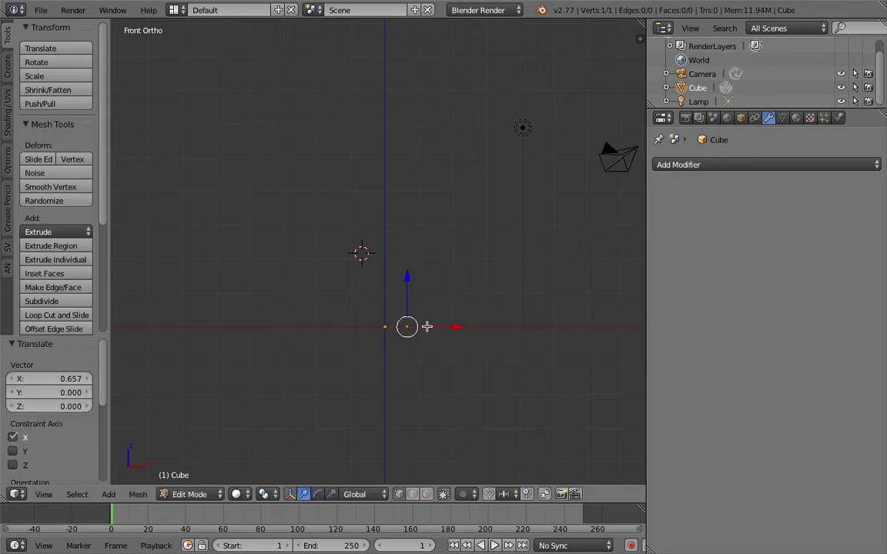
pyautogui.press('e')
pyautogui.click(444, 308)
pyautogui.scroll(2, 458, 299)
pyautogui.click(460, 293)
pyautogui.hotkey('ctrl', 'z')
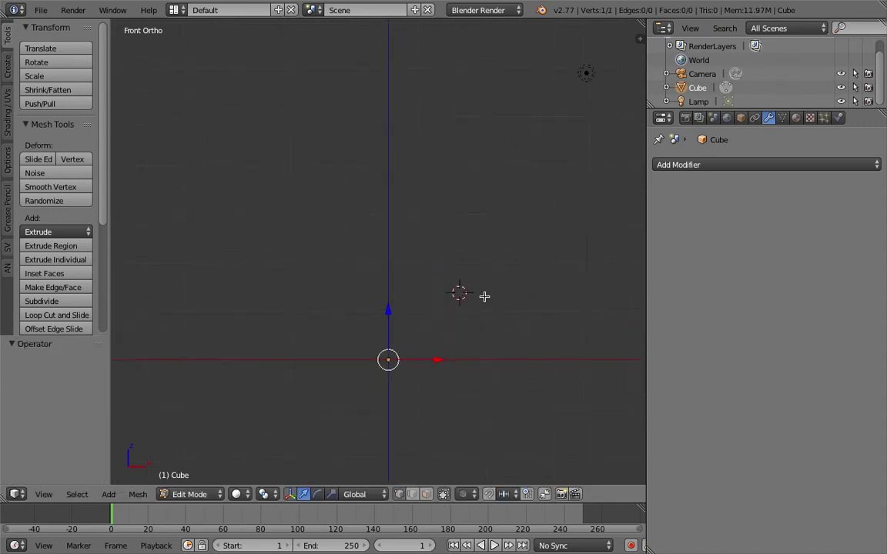
# - Extrude the vertex about 0.64 along X and continue extruding around a thin foot back toward the vertical axis
pyautogui.press('e')
pyautogui.press('x')
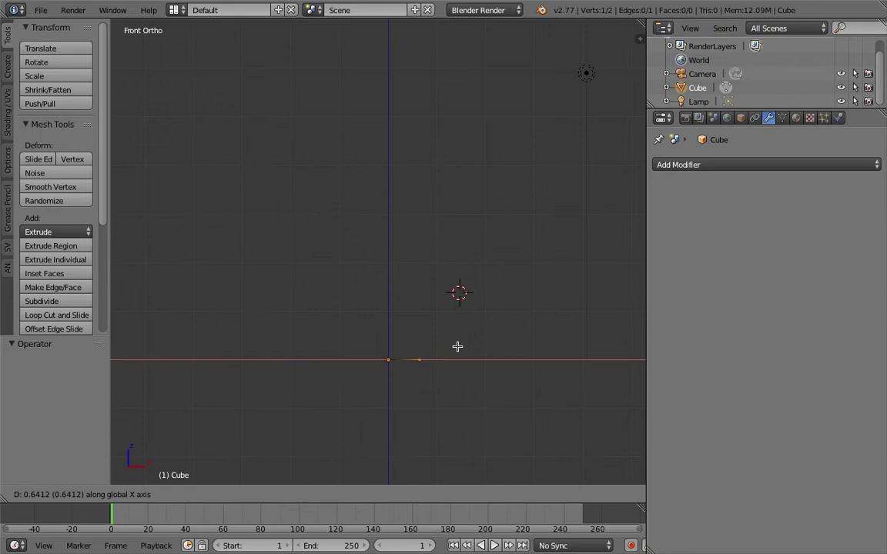
pyautogui.click(457, 347)
pyautogui.keyDown('shift'); pyautogui.moveTo(448, 338); pyautogui.dragTo(440, 352, button='middle'); pyautogui.keyUp('shift')
pyautogui.scroll(1, 444, 363)
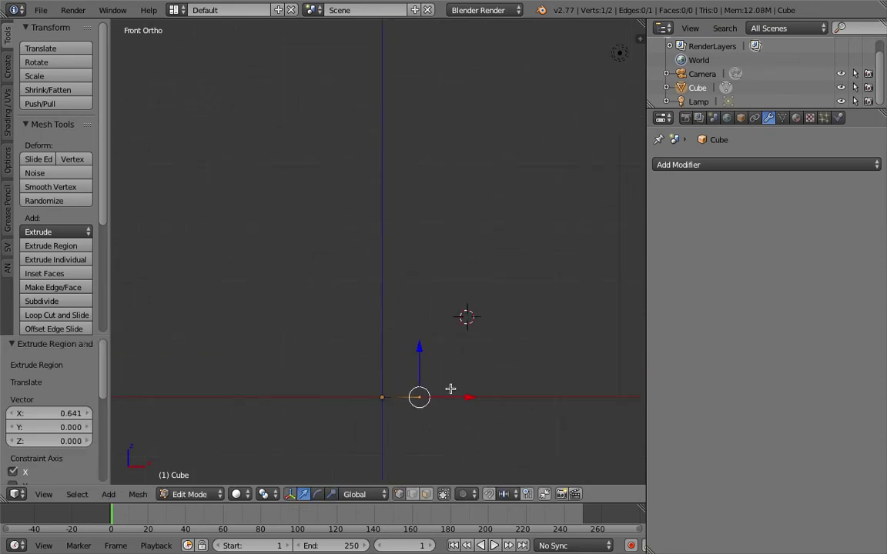
pyautogui.press('e')
pyautogui.click(448, 389)
pyautogui.press('e')
pyautogui.click(421, 388)
pyautogui.press('e')
pyautogui.click(390, 384)
# - Extrude the end vertex upward close to the vertical axis to form the narrow stem of the profile
pyautogui.press('e')
pyautogui.click(387, 368)
pyautogui.press('e')
pyautogui.click(389, 277)
# - Extrude the outer wall of the goblet's bowl, curving outward from the stem and straight up to the rim
pyautogui.press('e')
pyautogui.click(426, 248)
pyautogui.press('e')
pyautogui.click(464, 235)
pyautogui.press('e')
pyautogui.click(495, 219)
pyautogui.press('e')
pyautogui.click(537, 183)
pyautogui.press('e')
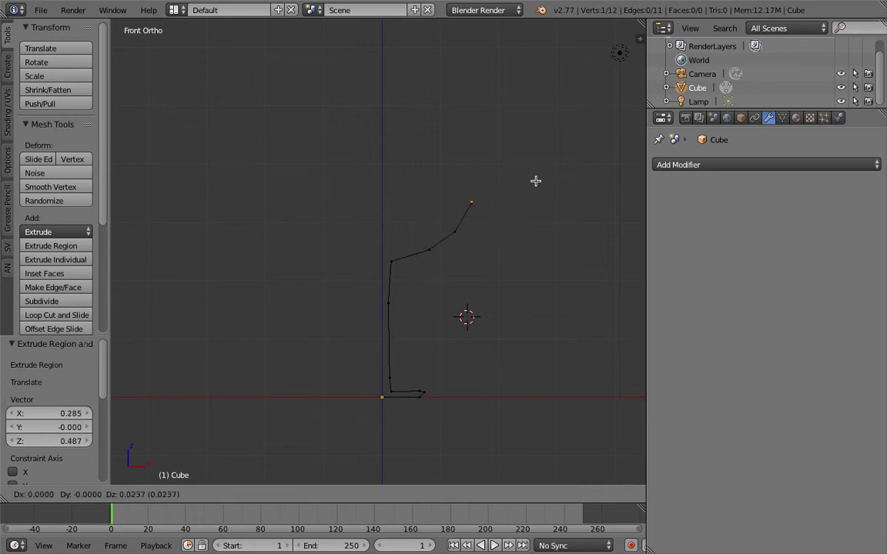
pyautogui.click(536, 140)
pyautogui.press('e')
pyautogui.click(535, 115)
# - Extrude the thin rim inward and trace the bowl's inner wall parallel to the outer one back to the vertical axis
pyautogui.press('e')
pyautogui.click(527, 116)
pyautogui.press('e')
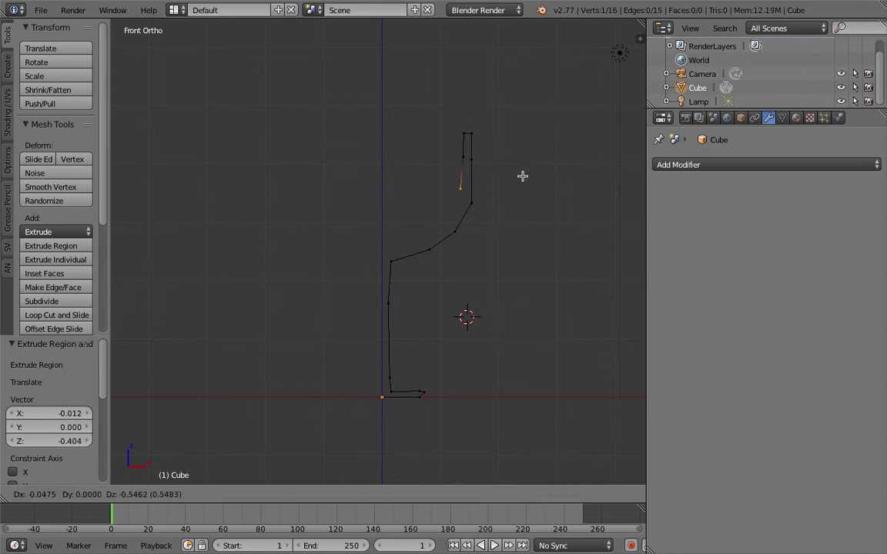
pyautogui.click(525, 179)
pyautogui.press('e')
pyautogui.click(518, 198)
pyautogui.press('e')
pyautogui.click(495, 224)
pyautogui.press('e')
pyautogui.click(474, 241)
pyautogui.press('e')
pyautogui.click(455, 248)
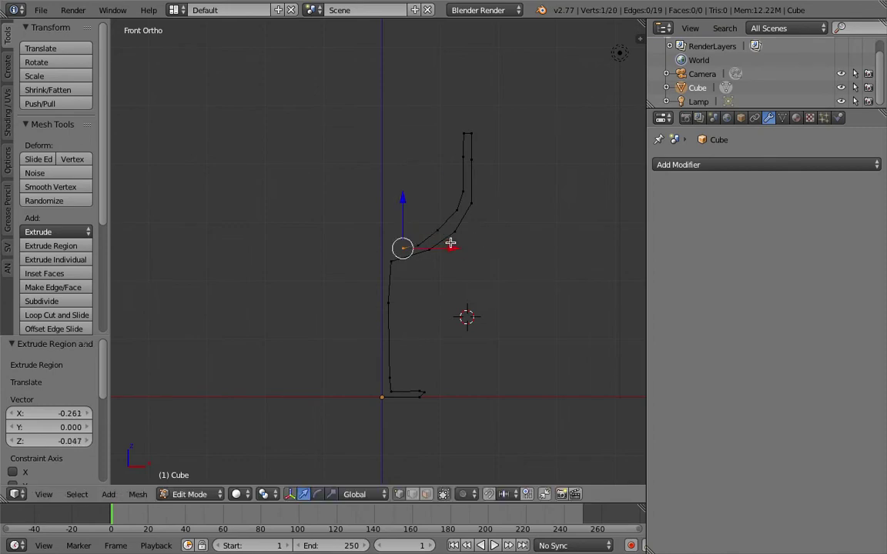
pyautogui.press('e')
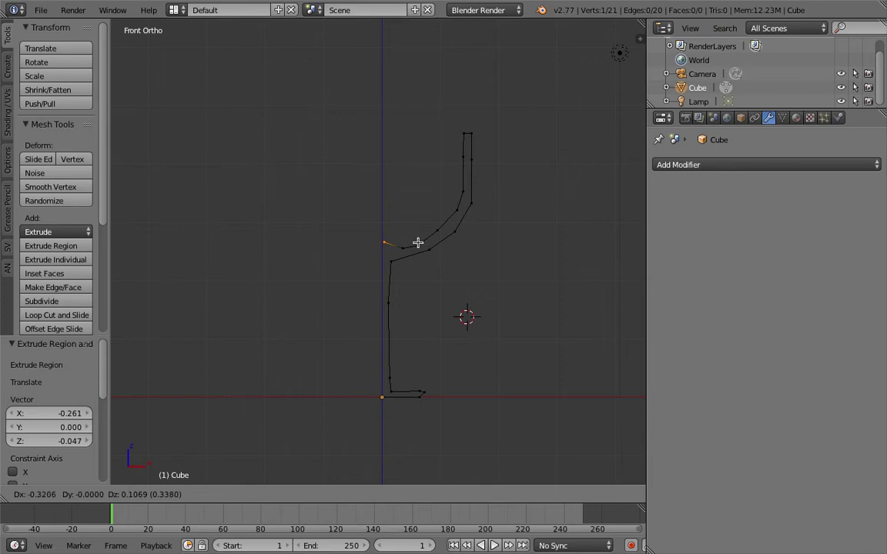
pyautogui.click(416, 241)
# - Leave Edit Mode and add a Screw modifier and a level 3 Subdivision Surface modifier to the profile
pyautogui.press('Tab')
pyautogui.keyDown('shift'); pyautogui.moveTo(458, 259); pyautogui.dragTo(465, 274, button='middle'); pyautogui.keyUp('shift')
pyautogui.click(681, 166)
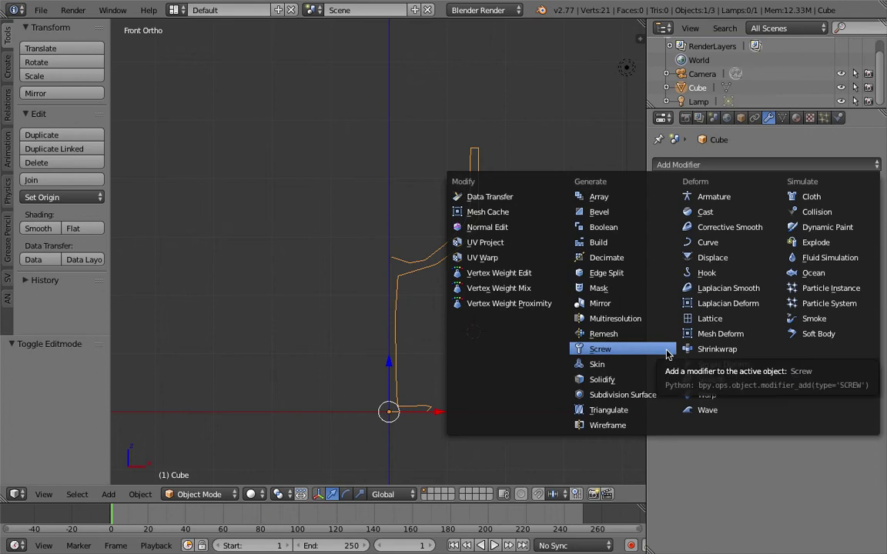
pyautogui.click(666, 354)
pyautogui.moveTo(638, 347); pyautogui.dragTo(428, 279, button='middle')
pyautogui.hotkey('ctrl', '3')
pyautogui.moveTo(409, 346); pyautogui.dragTo(391, 400, button='middle')
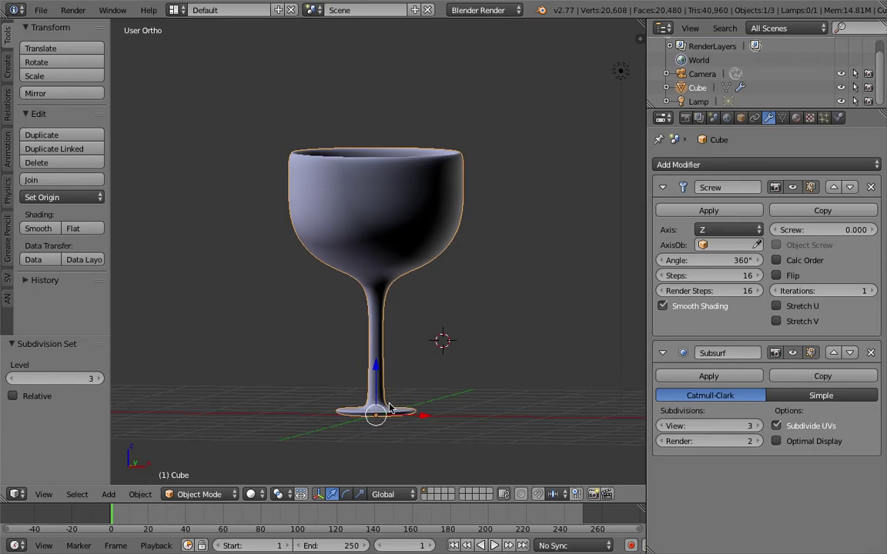
# - In wireframe front view, box-select the profile's outer foot vertices in Edit Mode and move them outward to widen the goblet's base
pyautogui.press('z')
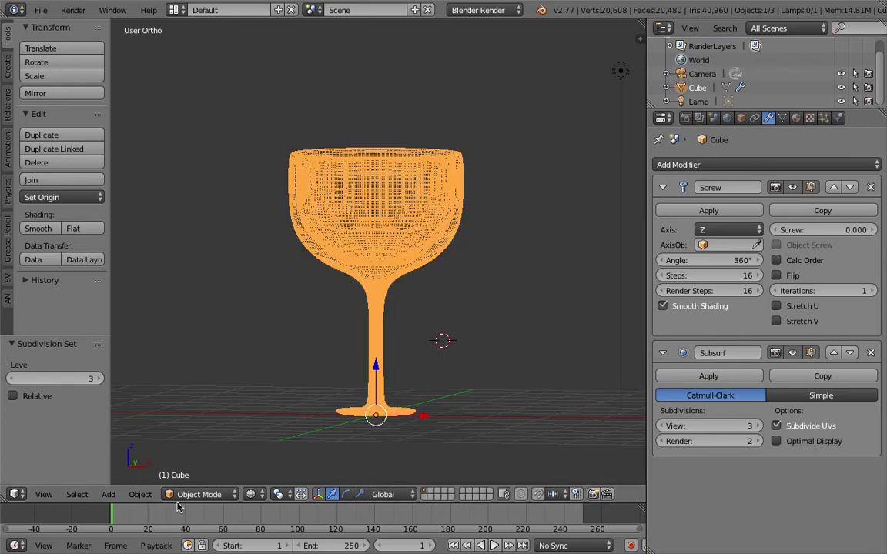
pyautogui.click(43, 495)
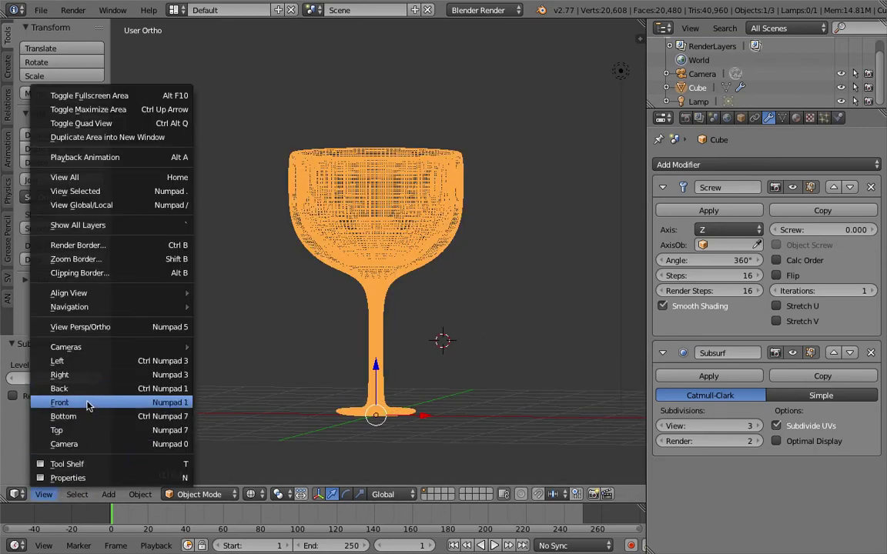
pyautogui.click(87, 403)
pyautogui.scroll(3, 374, 359)
pyautogui.keyDown('shift'); pyautogui.moveTo(421, 331); pyautogui.dragTo(420, 269, button='middle'); pyautogui.keyUp('shift')
pyautogui.press('Tab')
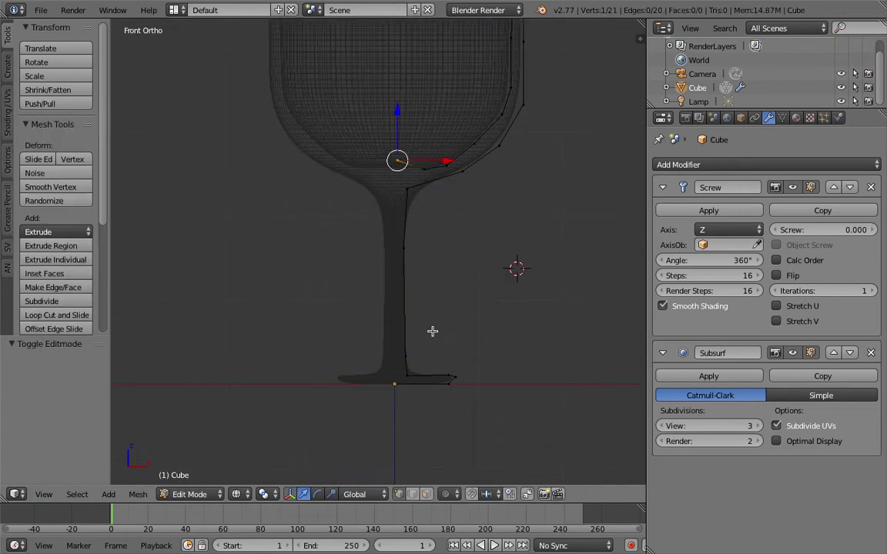
pyautogui.rightClick(448, 369)
pyautogui.scroll(1, 471, 365)
pyautogui.keyDown('shift'); pyautogui.moveTo(477, 364); pyautogui.dragTo(463, 347, button='middle'); pyautogui.keyUp('shift')
pyautogui.press('b')
pyautogui.moveTo(427, 351); pyautogui.dragTo(599, 388)
pyautogui.press('Tab')
# - Examine the goblet with its wider base from several angles in both solid and wireframe display
pyautogui.scroll(-2, 454, 295)
pyautogui.moveTo(454, 296); pyautogui.dragTo(435, 337, button='middle')
pyautogui.press('z')
pyautogui.moveTo(399, 238); pyautogui.dragTo(407, 219, button='middle')
pyautogui.press('z')
pyautogui.moveTo(473, 336)
pyautogui.mouseDown(button='middle')
pyautogui.moveTo(463, 323)
pyautogui.moveTo(459, 357)
pyautogui.moveTo(437, 356)
pyautogui.mouseUp(button='middle')
pyautogui.press('a')
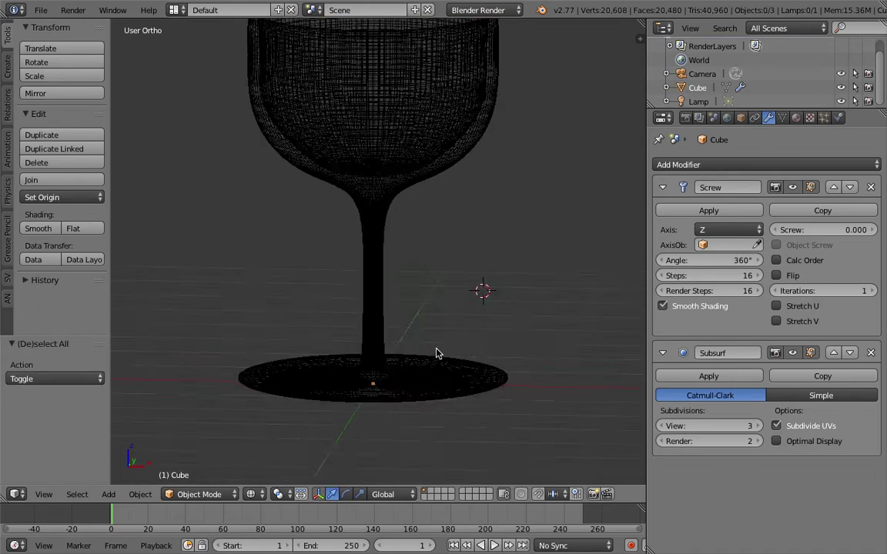
pyautogui.scroll(-2, 434, 351)
pyautogui.press('z')
pyautogui.moveTo(428, 223); pyautogui.dragTo(372, 223, button='middle')
pyautogui.press('a')
pyautogui.scroll(-2, 363, 238)
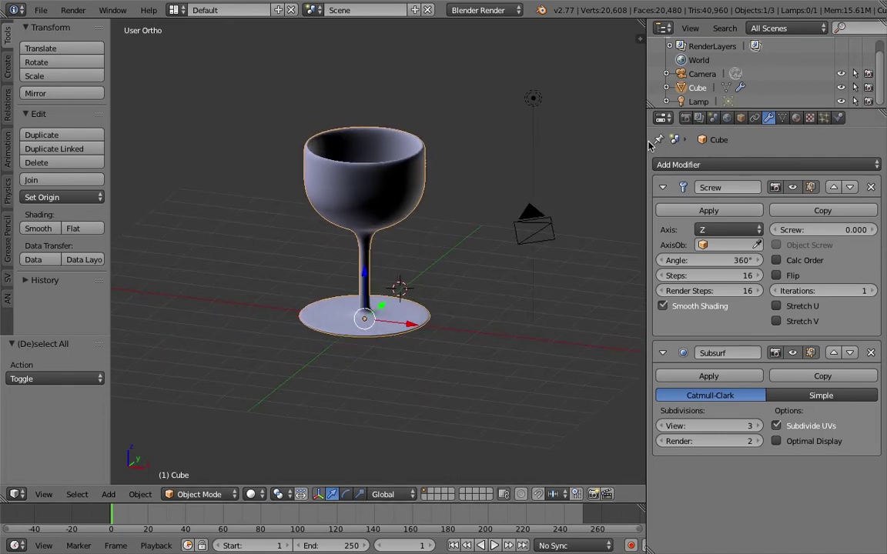
# - Widen the properties editor and raise the Screw modifier's Screw offset to 5.8
pyautogui.moveTo(645, 141); pyautogui.dragTo(630, 159)
pyautogui.moveTo(447, 252); pyautogui.dragTo(489, 311, button='middle')
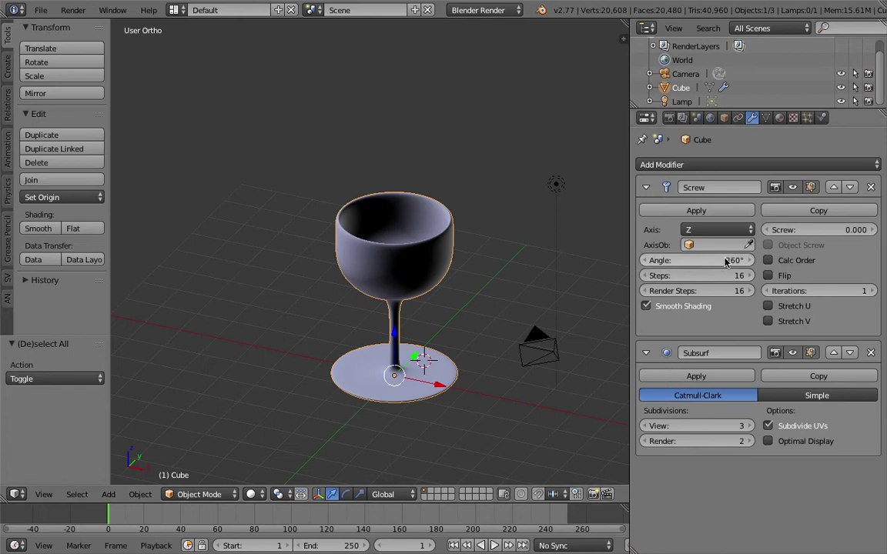
pyautogui.moveTo(800, 230); pyautogui.dragTo(845, 230)
pyautogui.moveTo(360, 220); pyautogui.dragTo(294, 253, button='middle')
# - Set the Screw modifier's angle to 363.5° and its iterations to 6
pyautogui.moveTo(735, 261); pyautogui.dragTo(748, 261)
pyautogui.moveTo(832, 291); pyautogui.dragTo(856, 291)
pyautogui.scroll(-4, 540, 265)
pyautogui.keyDown('shift'); pyautogui.moveTo(454, 248); pyautogui.dragTo(531, 321, button='middle'); pyautogui.keyUp('shift')
pyautogui.click(872, 290)
pyautogui.click(872, 291)
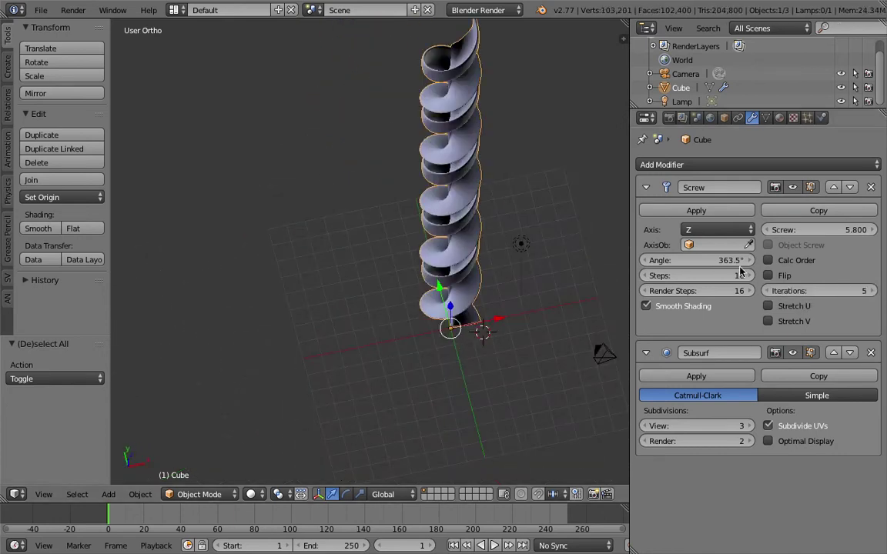
pyautogui.keyDown('shift'); pyautogui.moveTo(487, 251); pyautogui.dragTo(420, 302, button='middle'); pyautogui.keyUp('shift')
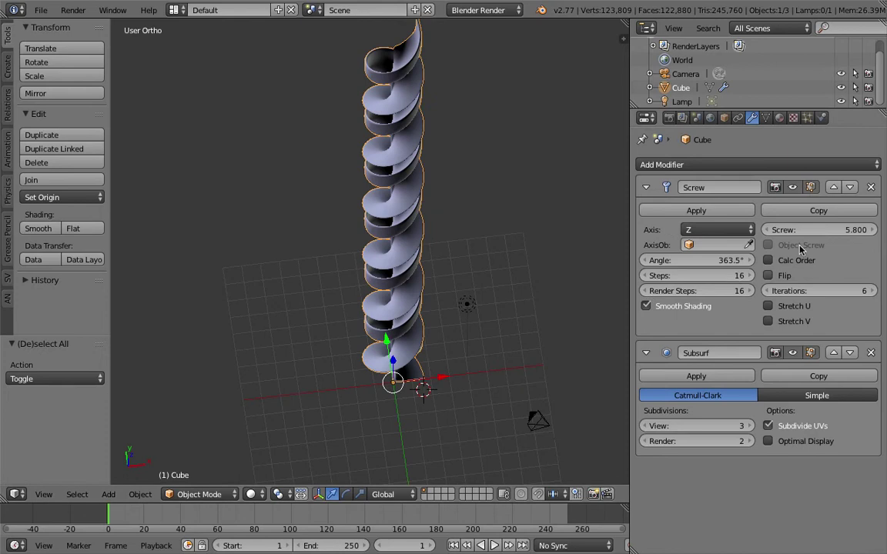
# - Look over the spiral column from other angles and delete it from the scene
pyautogui.moveTo(422, 264); pyautogui.dragTo(305, 294, button='middle')
pyautogui.click(305, 294)
pyautogui.keyDown('shift'); pyautogui.moveTo(329, 330); pyautogui.dragTo(396, 291, button='middle'); pyautogui.keyUp('shift')
pyautogui.moveTo(396, 291); pyautogui.dragTo(412, 281, button='middle')
pyautogui.scroll(2, 376, 329)
pyautogui.moveTo(376, 329); pyautogui.dragTo(386, 326, button='middle')
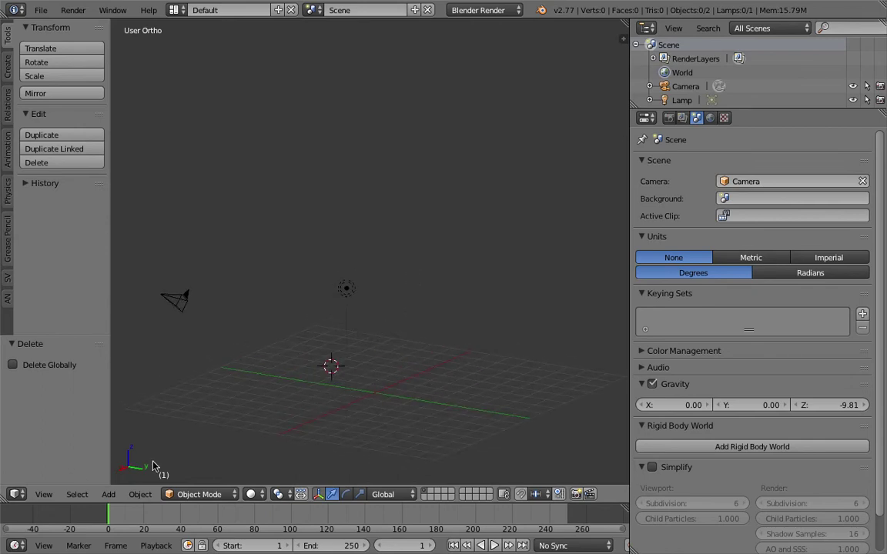
# - Set the viewport to the front view and draw a curved vase profile with the grease pencil, starting at the origin
pyautogui.click(46, 495)
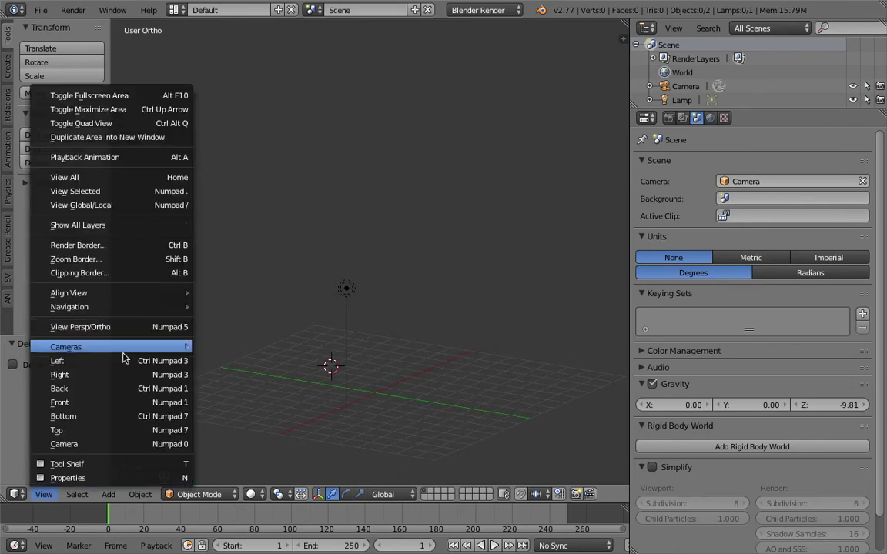
pyautogui.click(127, 402)
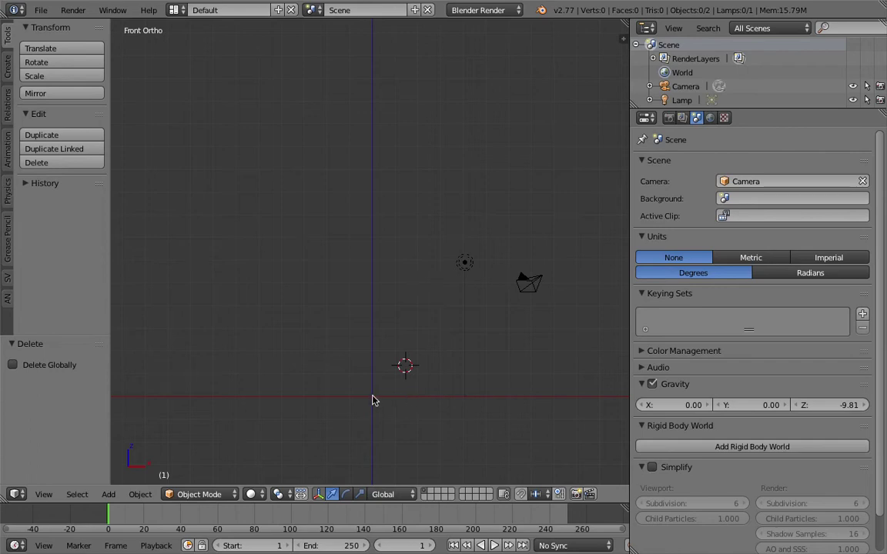
pyautogui.moveTo(372, 397); pyautogui.dragTo(406, 394)
pyautogui.moveTo(465, 367)
pyautogui.mouseDown()
pyautogui.moveTo(481, 322)
pyautogui.moveTo(479, 267)
pyautogui.moveTo(431, 206)
pyautogui.moveTo(421, 170)
pyautogui.moveTo(459, 135)
pyautogui.mouseUp()
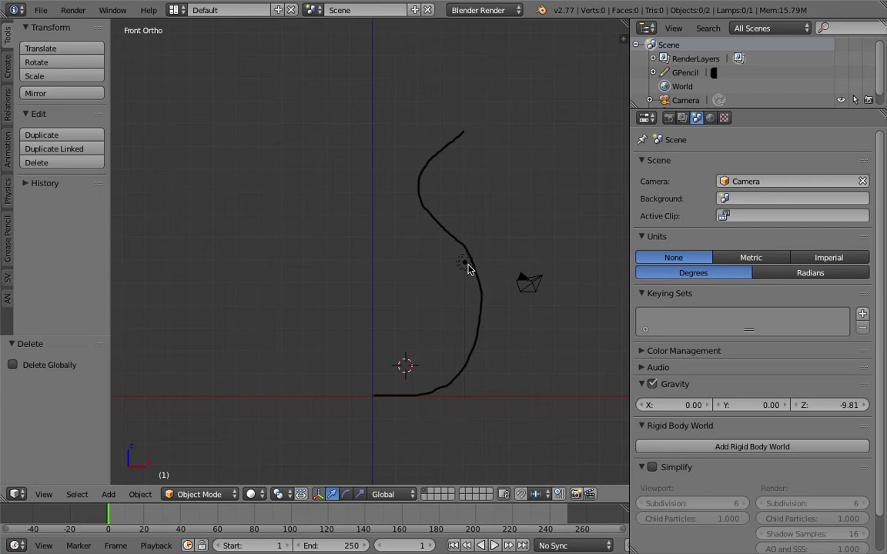
# - Select the lamp and the camera and move both to layer 2
pyautogui.rightClick(470, 265)
pyautogui.keyDown('shift'); pyautogui.rightClick(520, 278); pyautogui.keyUp('shift')
pyautogui.press('m')
pyautogui.press('2')
pyautogui.moveTo(586, 267); pyautogui.dragTo(417, 282, button='middle')
pyautogui.click(443, 292)
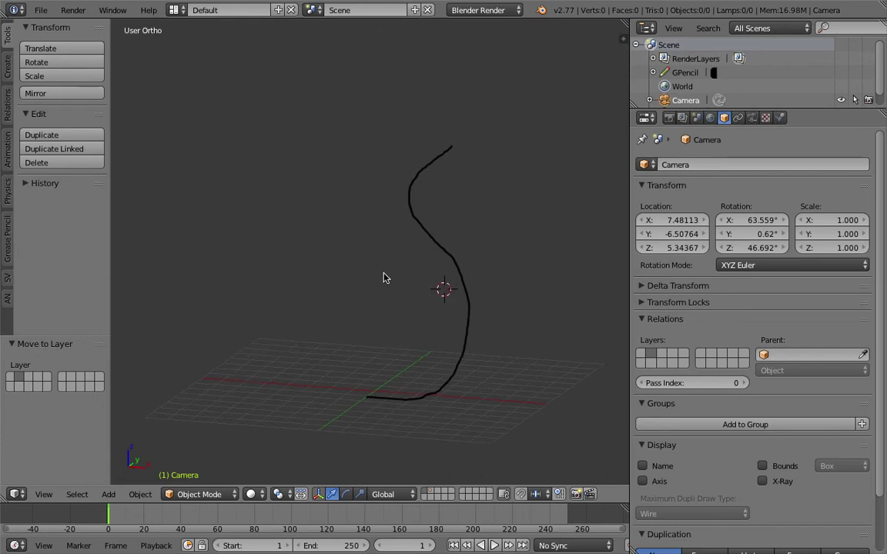
# - Find the Convert Grease Pencil command and convert the vase stroke to a Bezier curve
pyautogui.press('space')
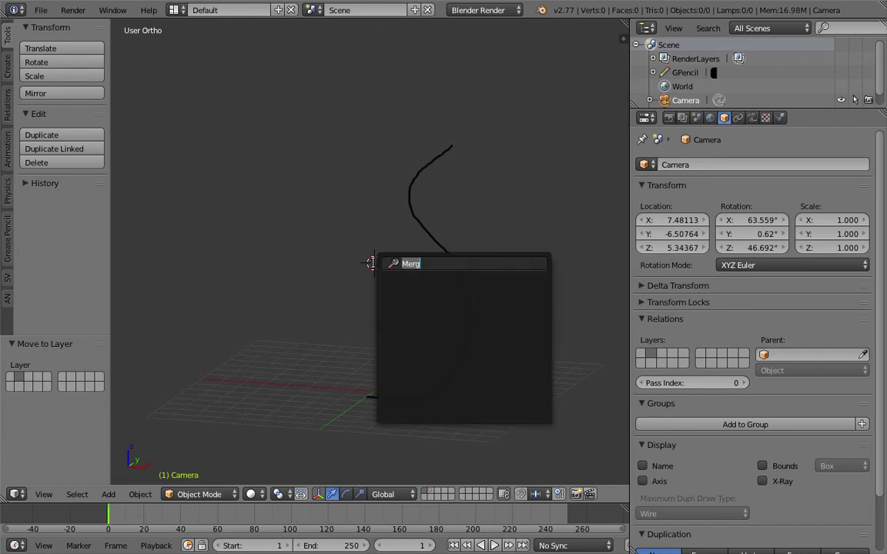
pyautogui.press('BackSpace')
pyautogui.press('Escape')
pyautogui.press('space')
pyautogui.write('convert')
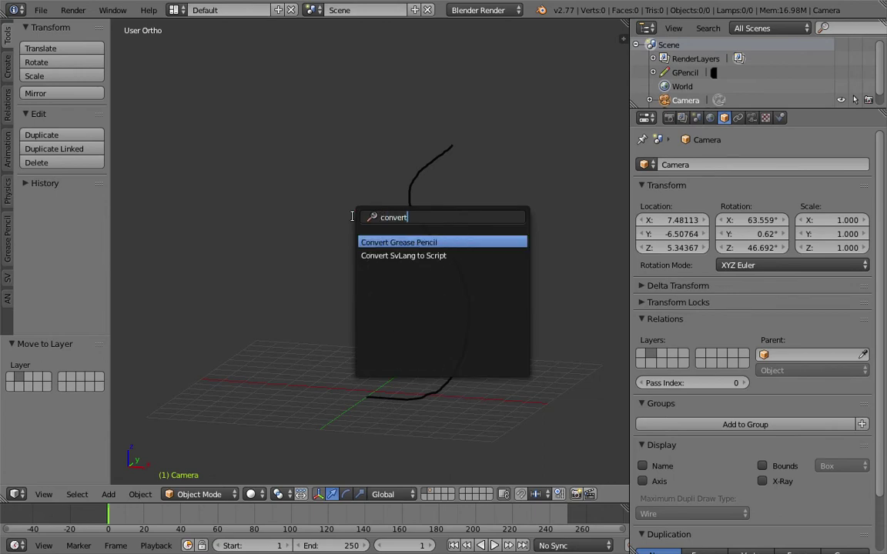
pyautogui.press('Return')
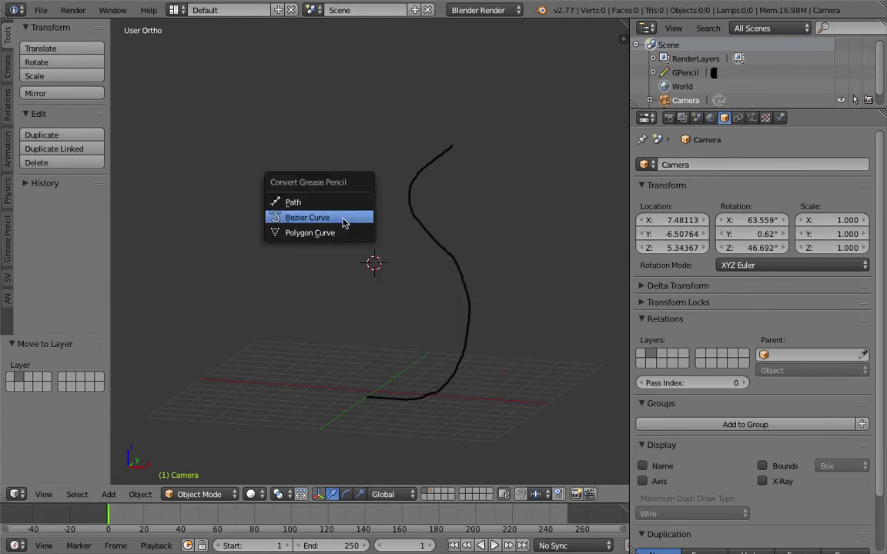
pyautogui.click(339, 218)
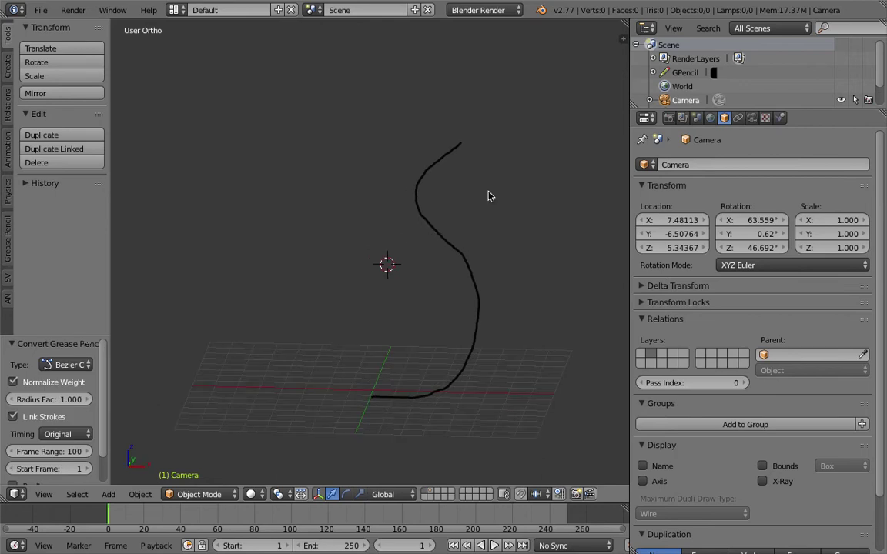
# - Show the viewport's properties region, remove the grease pencil layer and undo the removal
pyautogui.press('n')
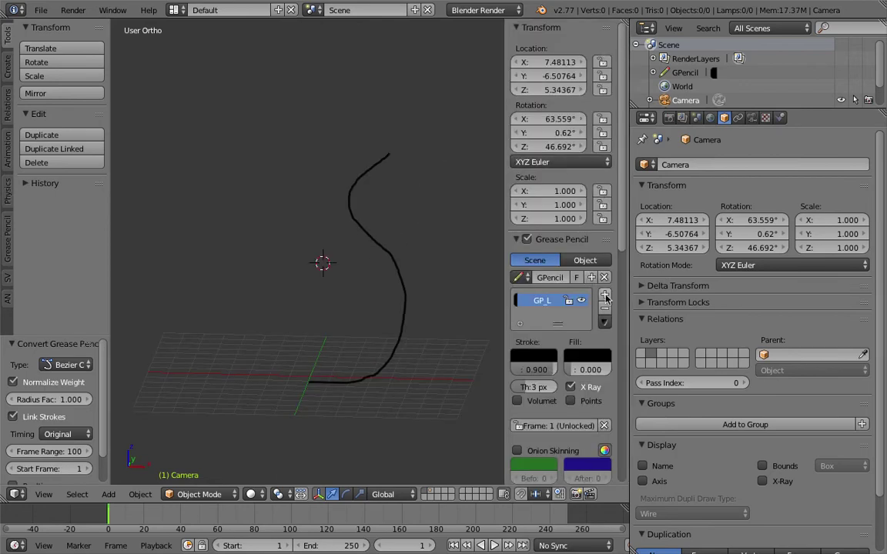
pyautogui.click(605, 312)
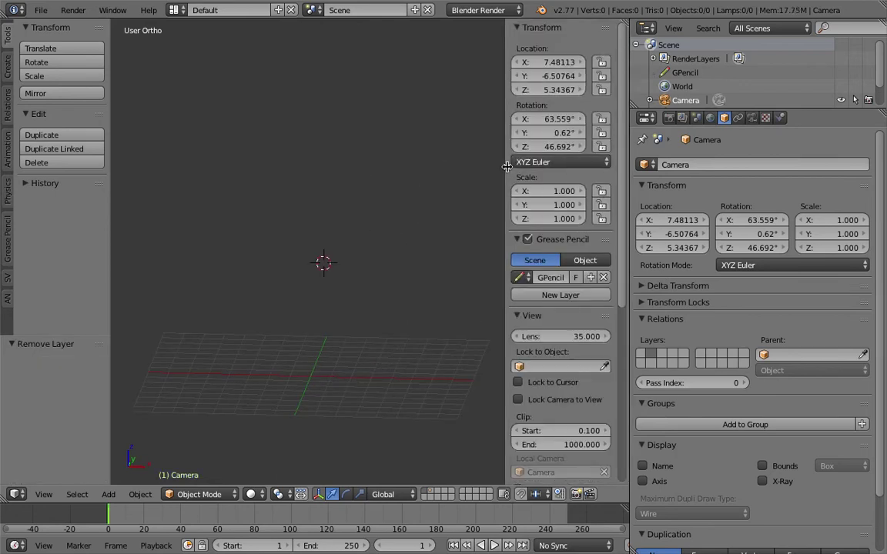
pyautogui.moveTo(448, 220); pyautogui.dragTo(348, 284, button='middle')
pyautogui.hotkey('ctrl', 'z')
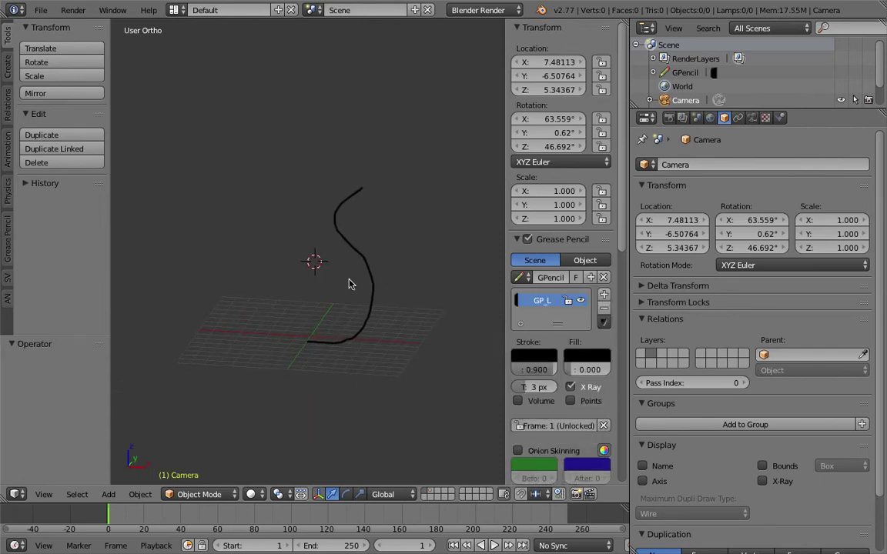
# - Run Convert Grease Pencil on the stroke again with the Bezier Curve type
pyautogui.press('space')
pyautogui.write('conver')
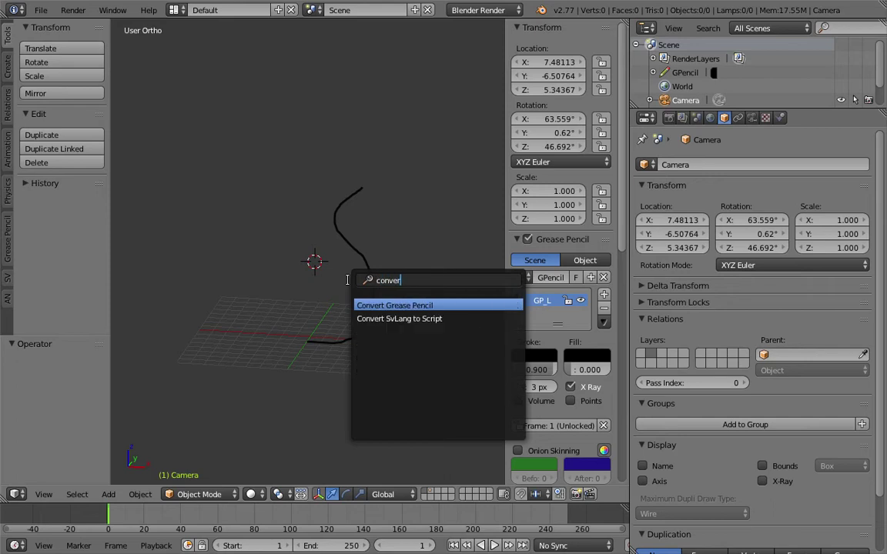
pyautogui.press('Return')
pyautogui.click(318, 284)
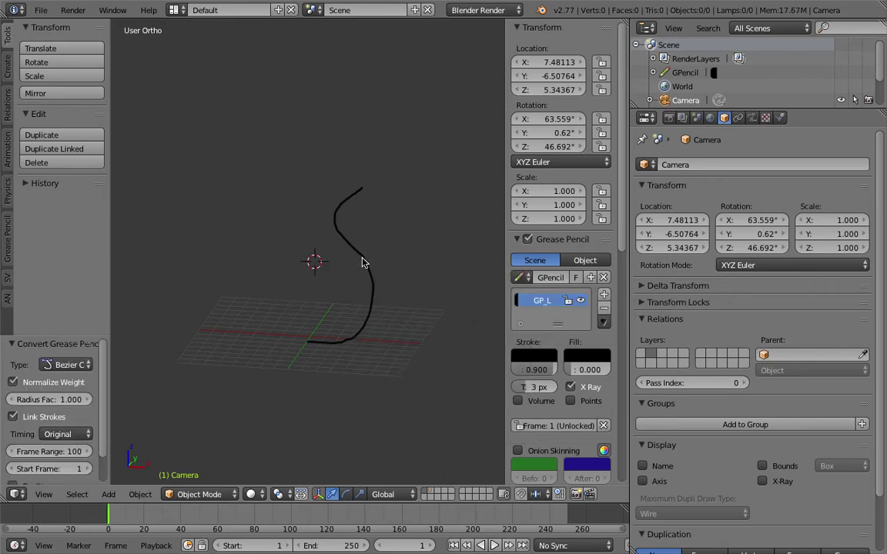
pyautogui.moveTo(362, 261); pyautogui.dragTo(347, 267, button='middle')
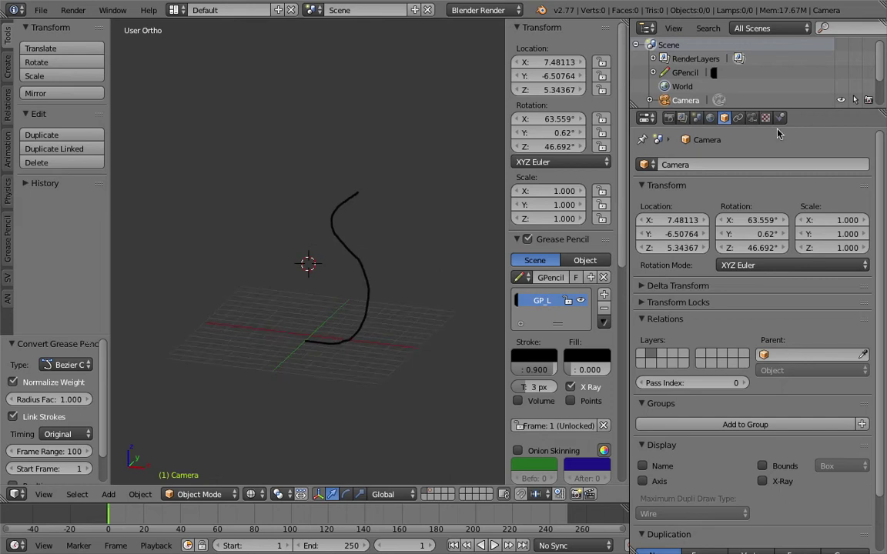
# - Select the converted curves GP_Layer and GP_Layer.001 in the Outliner and look for them in the viewport
pyautogui.scroll(-3, 785, 93)
pyautogui.click(700, 86)
pyautogui.click(694, 75)
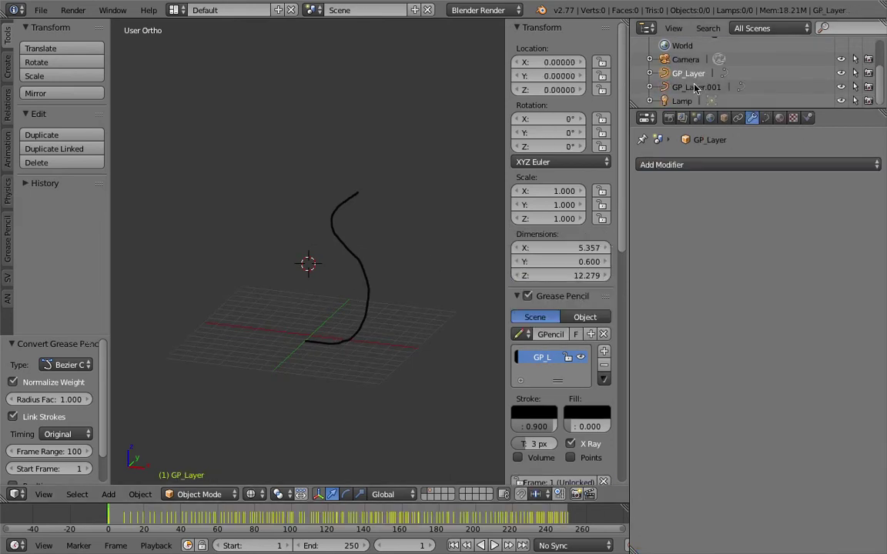
pyautogui.click(696, 87)
pyautogui.scroll(-8, 371, 288)
pyautogui.scroll(8, 330, 301)
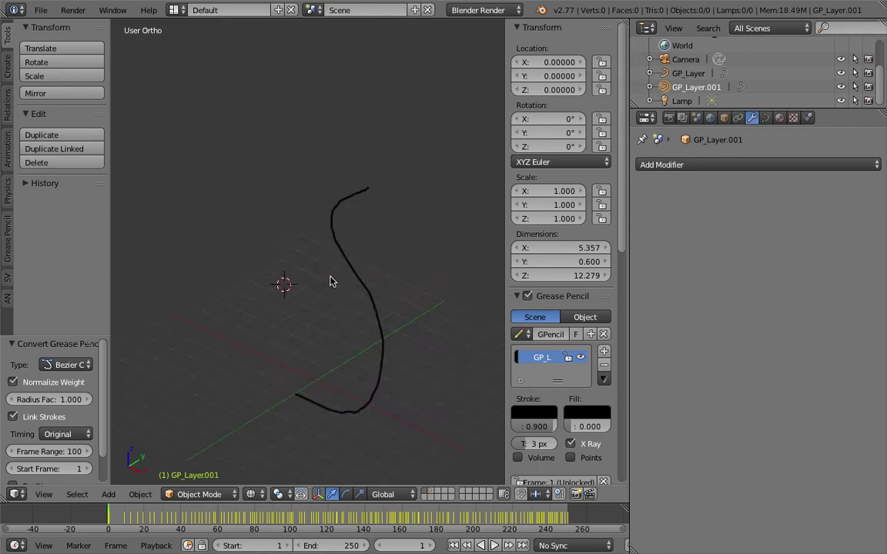
# - Remove the grease pencil layer and try selecting the GP_Layer curves through the Outliner
pyautogui.click(604, 365)
pyautogui.scroll(-2, 347, 273)
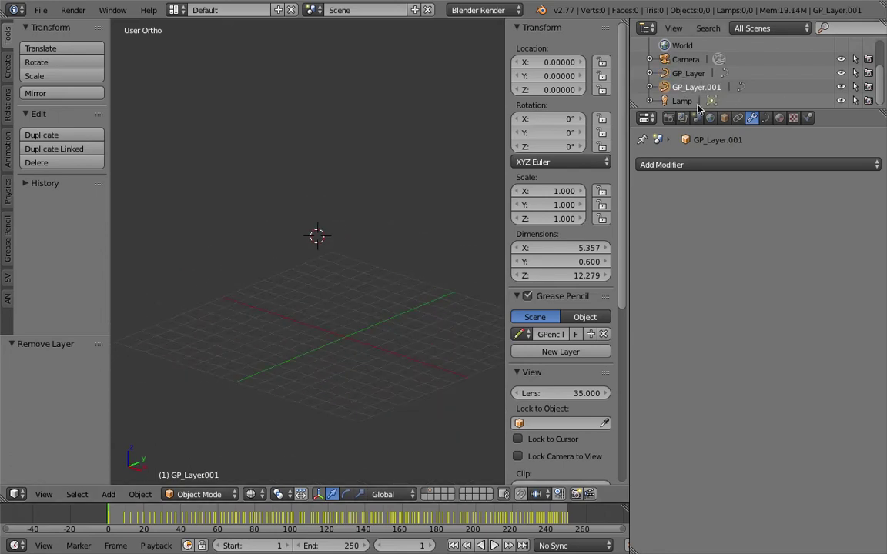
pyautogui.click(692, 75)
pyautogui.click(687, 86)
pyautogui.click(680, 77)
pyautogui.moveTo(302, 264)
pyautogui.mouseDown(button='middle')
pyautogui.moveTo(363, 229)
pyautogui.moveTo(318, 257)
pyautogui.mouseUp(button='middle')
# - Start a new file and delete the default cube
pyautogui.click(43, 11)
pyautogui.click(51, 29)
pyautogui.click(54, 38)
pyautogui.moveTo(445, 311); pyautogui.dragTo(428, 232, button='middle')
pyautogui.press('Delete')
# - Set the 3D viewport to the front orthographic view with the origin low in the frame
pyautogui.click(44, 494)
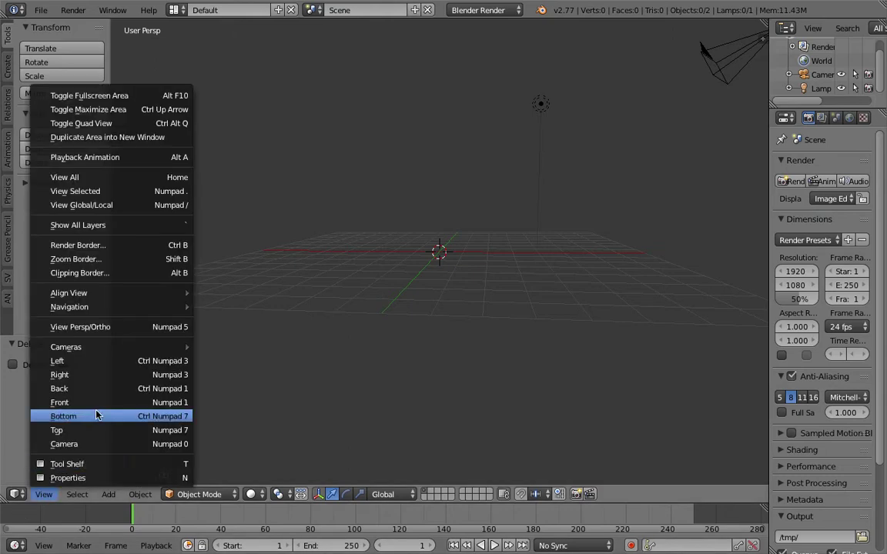
pyautogui.click(113, 397)
pyautogui.keyDown('shift'); pyautogui.moveTo(469, 242); pyautogui.dragTo(451, 291, button='middle'); pyautogui.keyUp('shift')
pyautogui.click(44, 494)
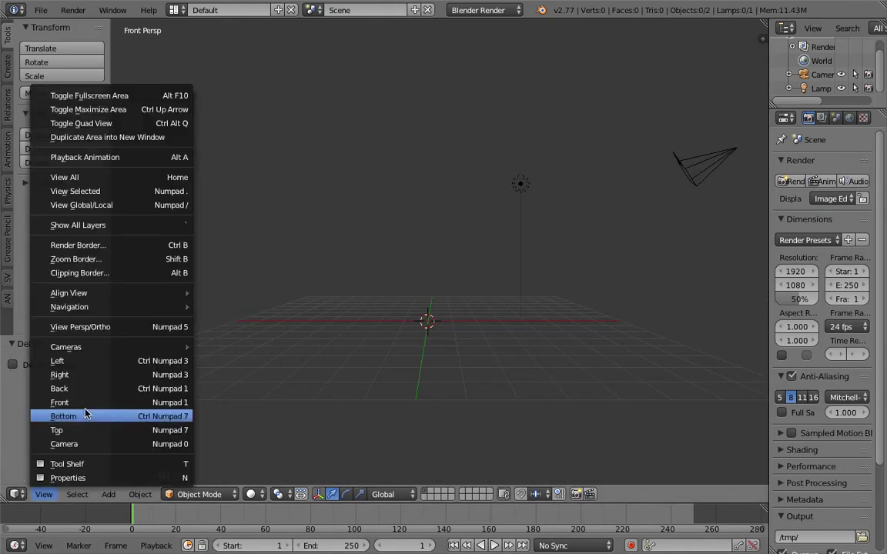
pyautogui.click(111, 401)
pyautogui.click(49, 492)
pyautogui.click(139, 329)
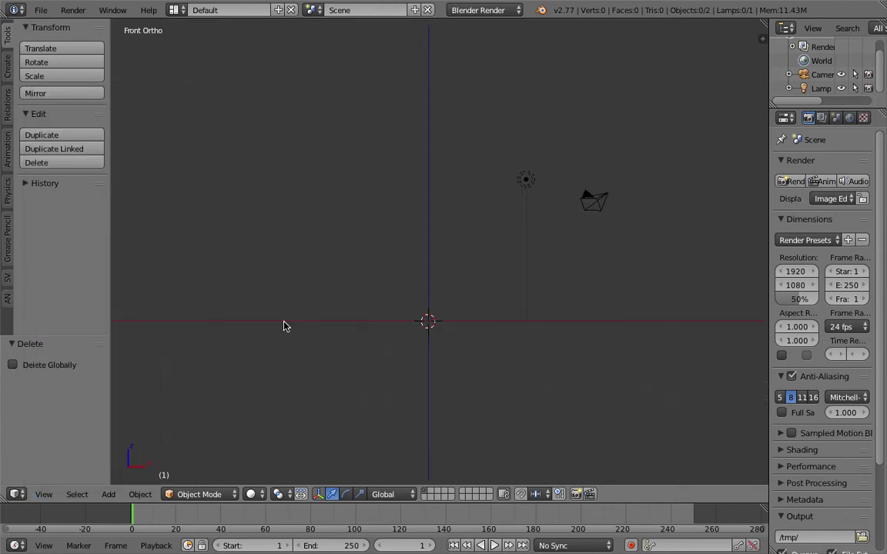
pyautogui.keyDown('shift'); pyautogui.moveTo(419, 312); pyautogui.dragTo(406, 322, button='middle'); pyautogui.keyUp('shift')
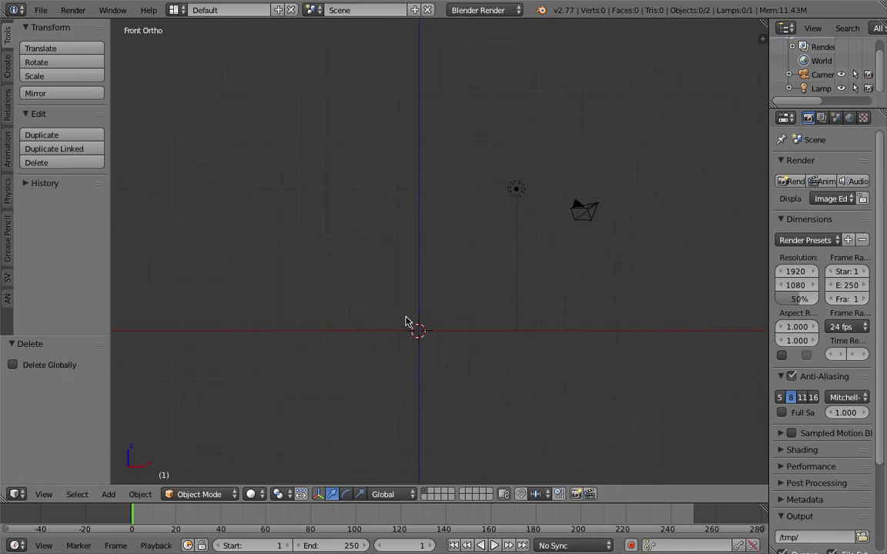
# - Draw a grease pencil stroke of a vase's half profile, running from the origin along the X axis and curving upward to a flared rim
pyautogui.press('d')
pyautogui.click(419, 331)
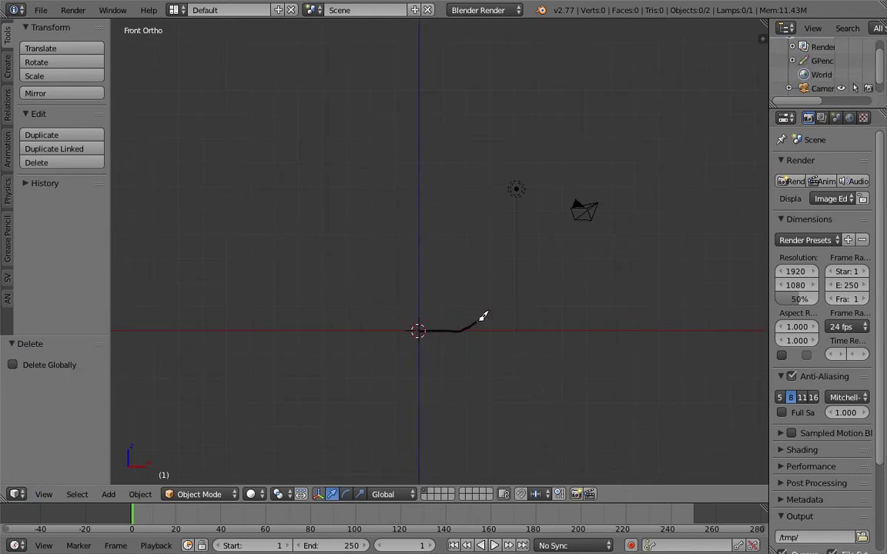
pyautogui.moveTo(498, 293)
pyautogui.mouseDown()
pyautogui.moveTo(491, 243)
pyautogui.moveTo(468, 205)
pyautogui.moveTo(466, 160)
pyautogui.mouseUp()
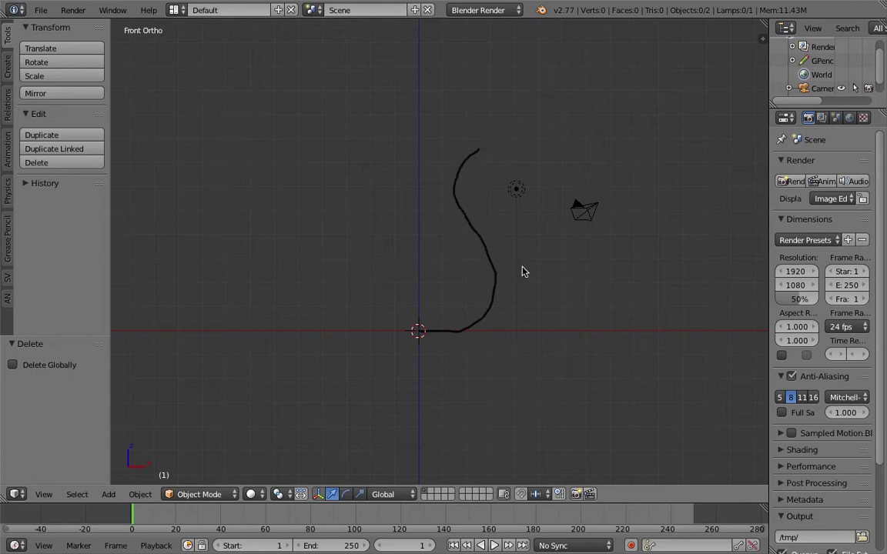
# - Change to an angled perspective view and run Convert Grease Pencil on the stroke with the Bezier Curve type
pyautogui.click(43, 495)
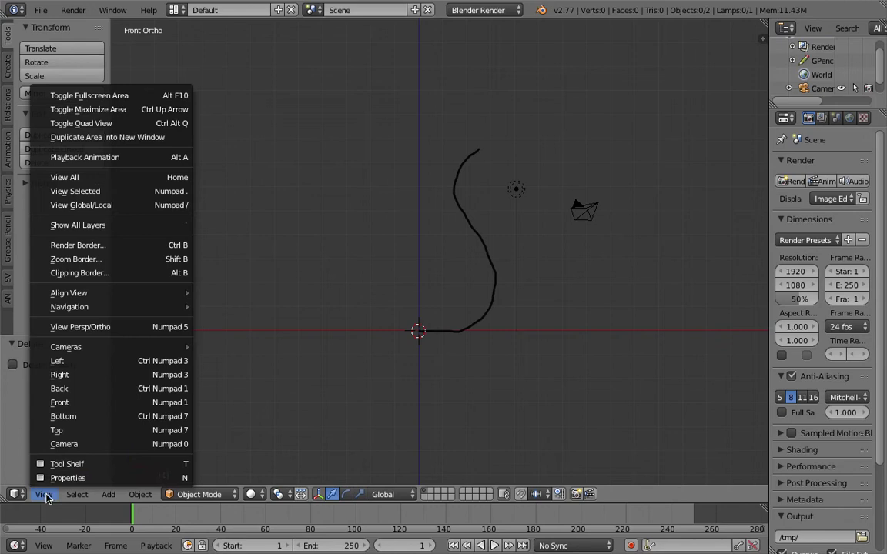
pyautogui.click(114, 332)
pyautogui.moveTo(470, 334)
pyautogui.mouseDown(button='middle')
pyautogui.moveTo(479, 335)
pyautogui.moveTo(539, 225)
pyautogui.moveTo(564, 238)
pyautogui.mouseUp(button='middle')
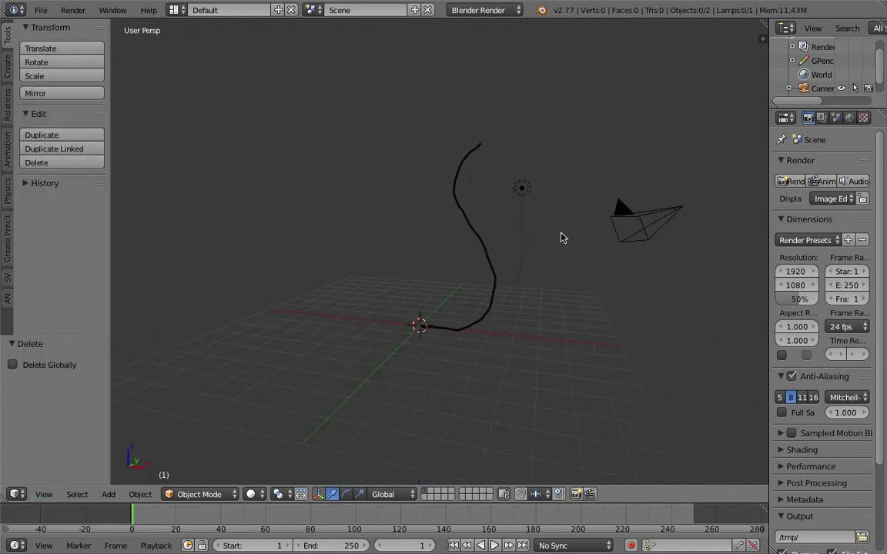
pyautogui.press('space')
pyautogui.press('Return')
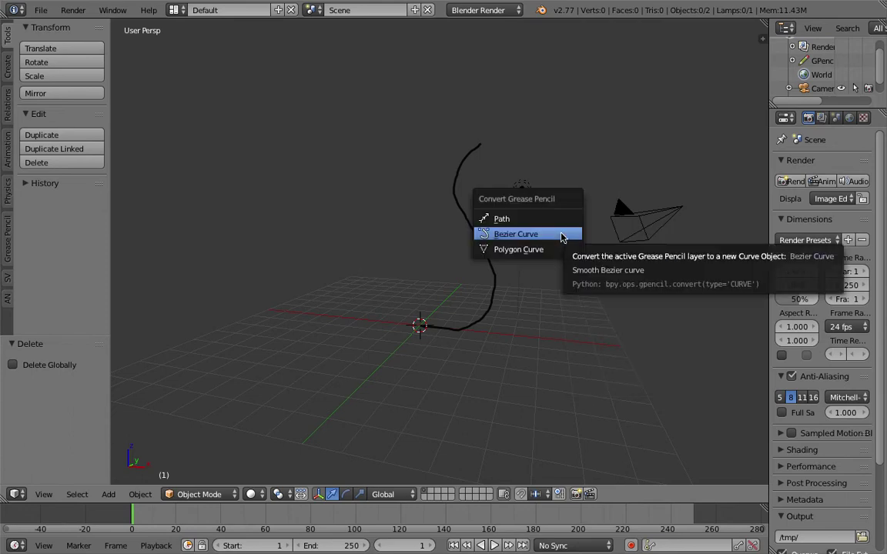
pyautogui.click(553, 232)
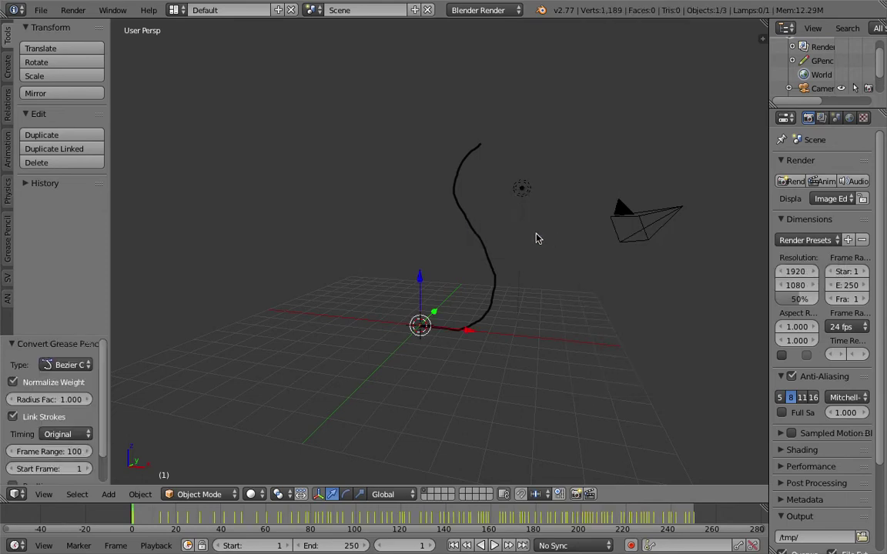
pyautogui.keyDown('shift'); pyautogui.moveTo(534, 234); pyautogui.dragTo(521, 265, button='middle'); pyautogui.keyUp('shift')
pyautogui.press('g')
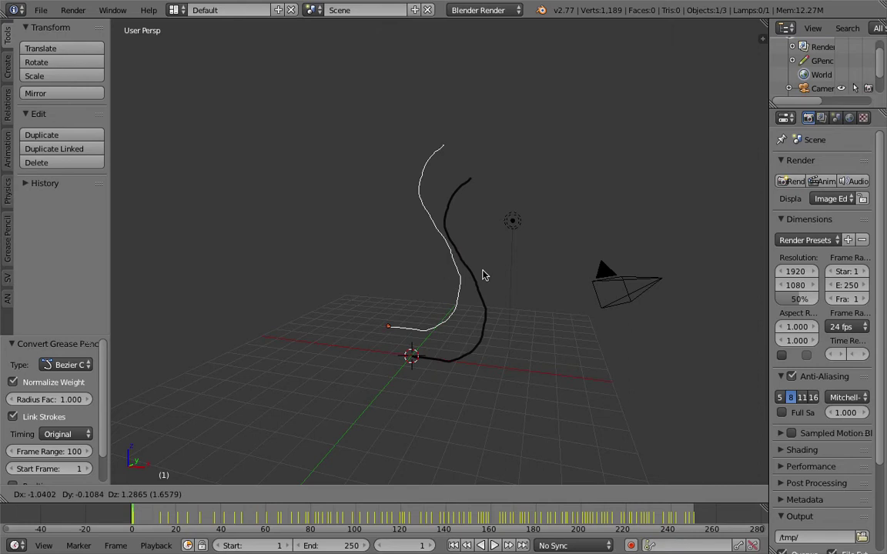
pyautogui.rightClick(485, 274)
# - Remove the grease pencil layer so that only the converted curve remains
pyautogui.click(763, 43)
pyautogui.scroll(-3, 685, 274)
pyautogui.scroll(3, 693, 280)
pyautogui.click(744, 98)
pyautogui.scroll(3, 380, 301)
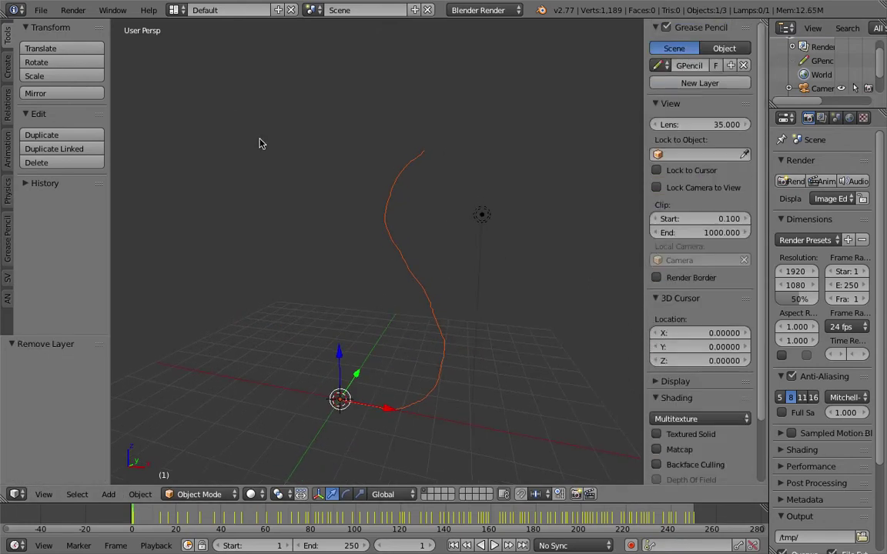
# - Save the scene to the Desktop as SV_pottery_001.blend
pyautogui.click(43, 11)
pyautogui.click(58, 116)
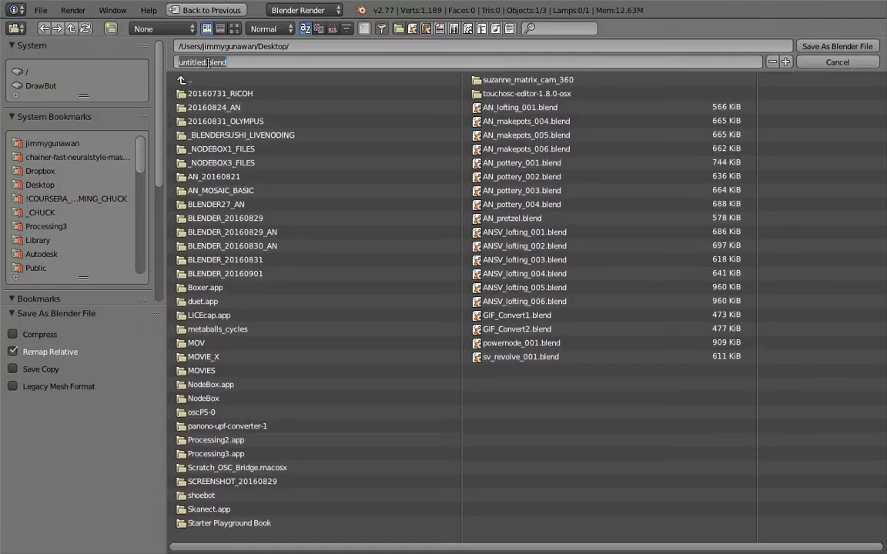
pyautogui.write('SV_pottery')
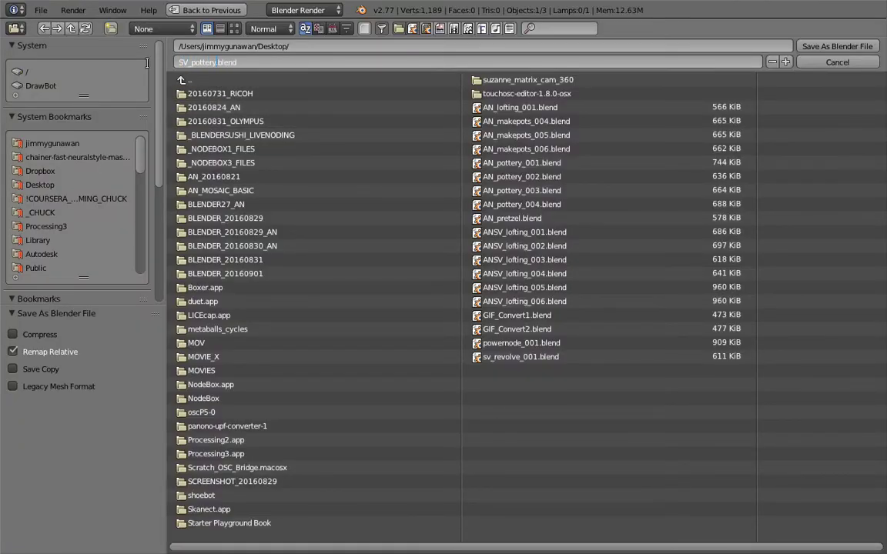
pyautogui.write('_001')
pyautogui.press('Return')
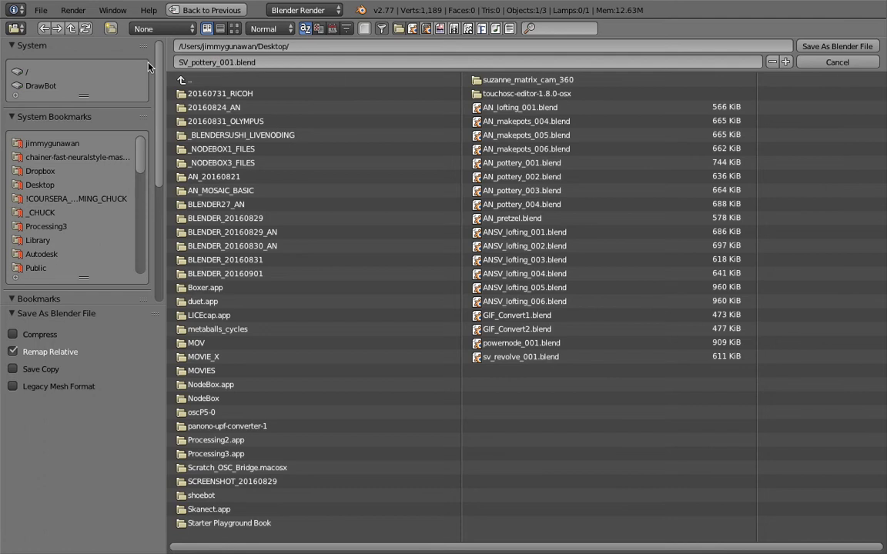
pyautogui.click(824, 47)
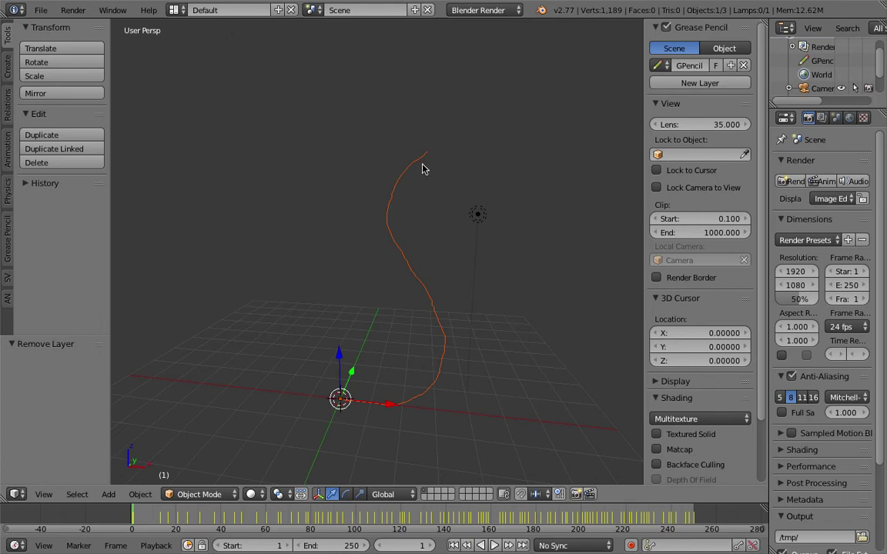
# - Select the converted profile curve in the viewport
pyautogui.moveTo(437, 330)
pyautogui.mouseDown(button='middle')
pyautogui.moveTo(412, 335)
pyautogui.moveTo(414, 322)
pyautogui.moveTo(431, 321)
pyautogui.moveTo(380, 312)
pyautogui.moveTo(436, 271)
pyautogui.moveTo(433, 294)
pyautogui.moveTo(418, 298)
pyautogui.mouseUp(button='middle')
pyautogui.hotkey('d', 'Tab')
pyautogui.hotkey('d', 'Tab')
pyautogui.hotkey('d', 'Tab')
pyautogui.hotkey('d', 'Tab')
pyautogui.rightClick(426, 285)
# - Examine the profile curve's control points in Edit Mode, ending in Object Mode
pyautogui.press('Tab')
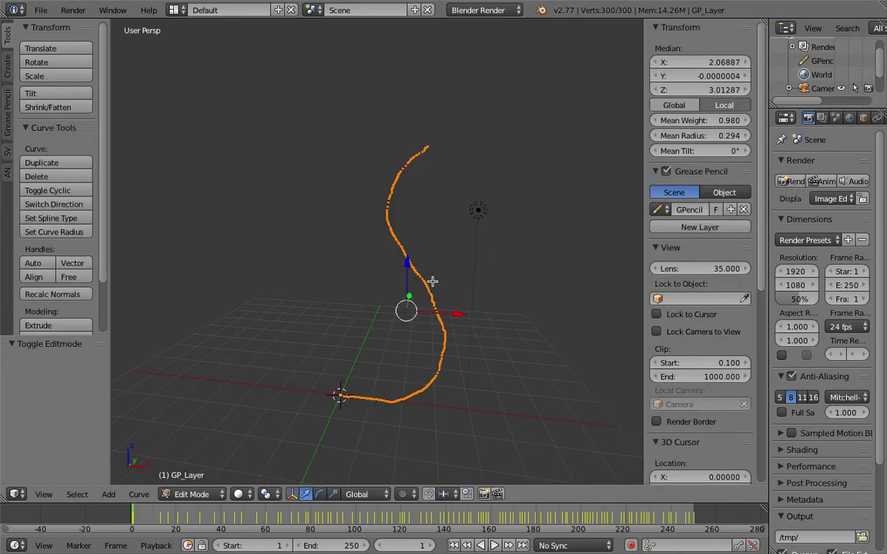
pyautogui.scroll(2, 427, 283)
pyautogui.scroll(-1, 435, 399)
pyautogui.moveTo(425, 394); pyautogui.dragTo(424, 337, button='middle')
pyautogui.scroll(-1, 392, 342)
pyautogui.press('Tab')
pyautogui.press('Tab')
pyautogui.press('Tab')
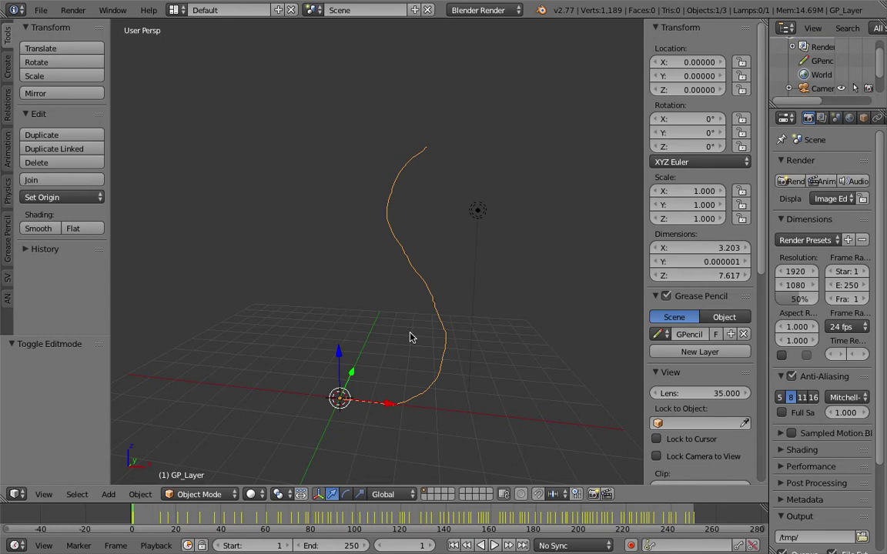
# - Convert the profile curve to a mesh with Mesh from Curve/Meta/Surf/Text
pyautogui.press('space')
pyautogui.write('mesh')
pyautogui.hotkey('ctrl', 'a')
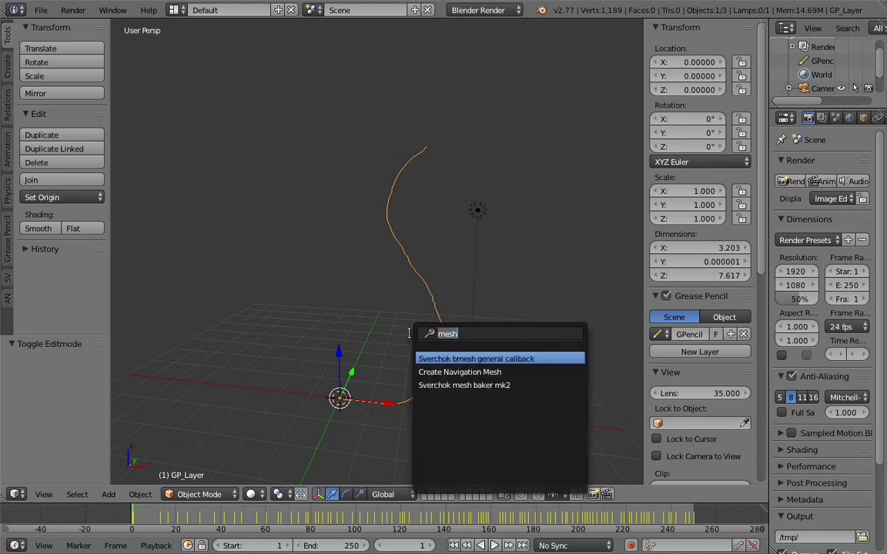
pyautogui.write('convert')
pyautogui.press('Return')
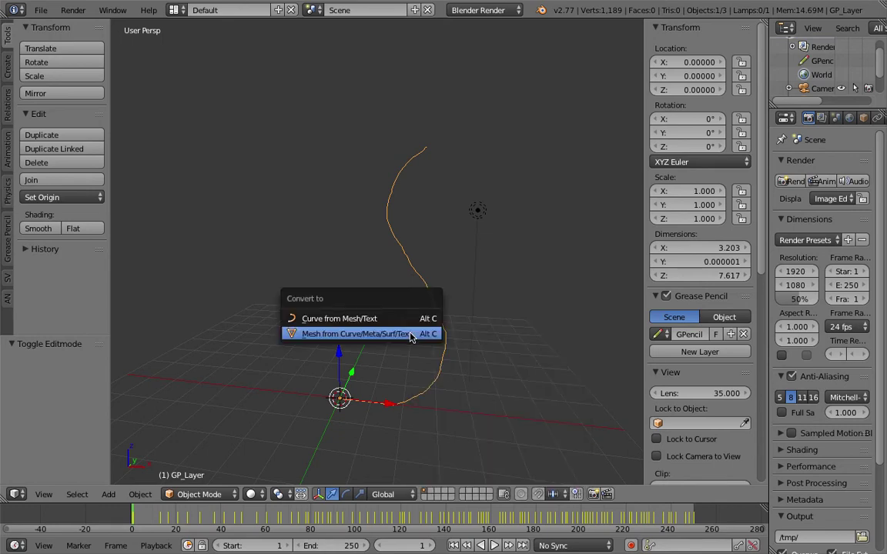
pyautogui.click(383, 338)
# - Examine the converted mesh's vertices in Edit Mode, ending in Object Mode
pyautogui.press('Tab')
pyautogui.press('Tab')
pyautogui.press('Tab')
pyautogui.scroll(4, 406, 211)
pyautogui.scroll(-4, 453, 282)
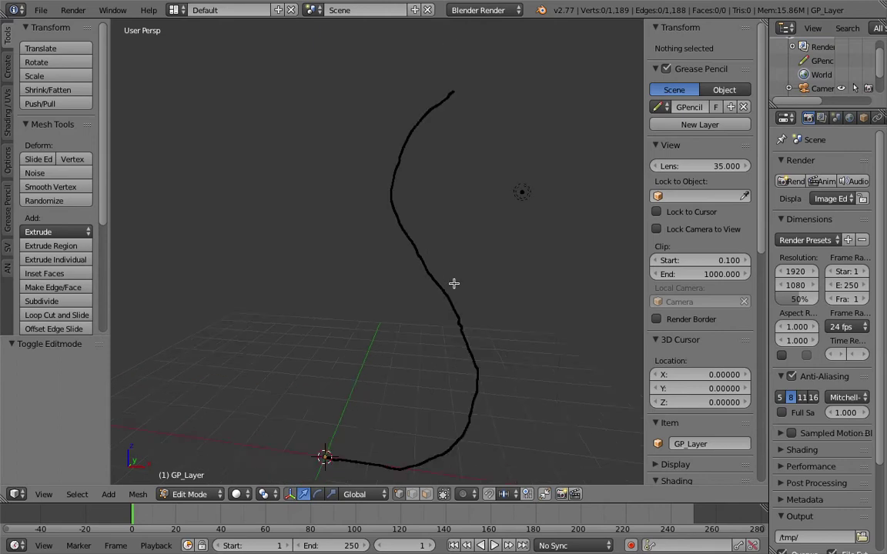
pyautogui.press('Tab')
pyautogui.moveTo(444, 275); pyautogui.dragTo(406, 276, button='middle')
pyautogui.moveTo(389, 222)
pyautogui.mouseDown(button='middle')
pyautogui.moveTo(348, 213)
pyautogui.moveTo(401, 217)
pyautogui.mouseUp(button='middle')
# - Add a Screw modifier to the profile mesh to revolve it into a vase
pyautogui.scroll(-1, 381, 223)
pyautogui.scroll(-2, 850, 121)
pyautogui.click(836, 120)
pyautogui.click(829, 164)
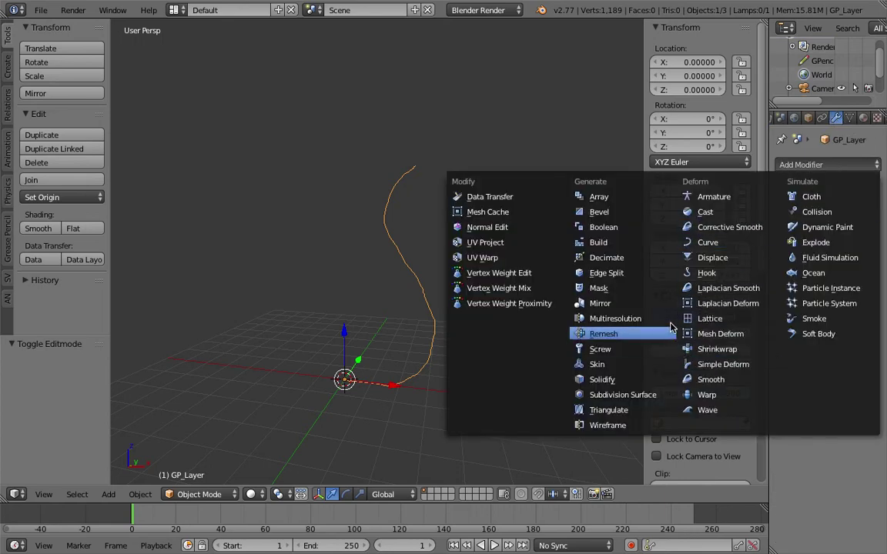
pyautogui.click(585, 350)
pyautogui.moveTo(402, 278); pyautogui.dragTo(423, 313, button='middle')
pyautogui.scroll(-2, 411, 294)
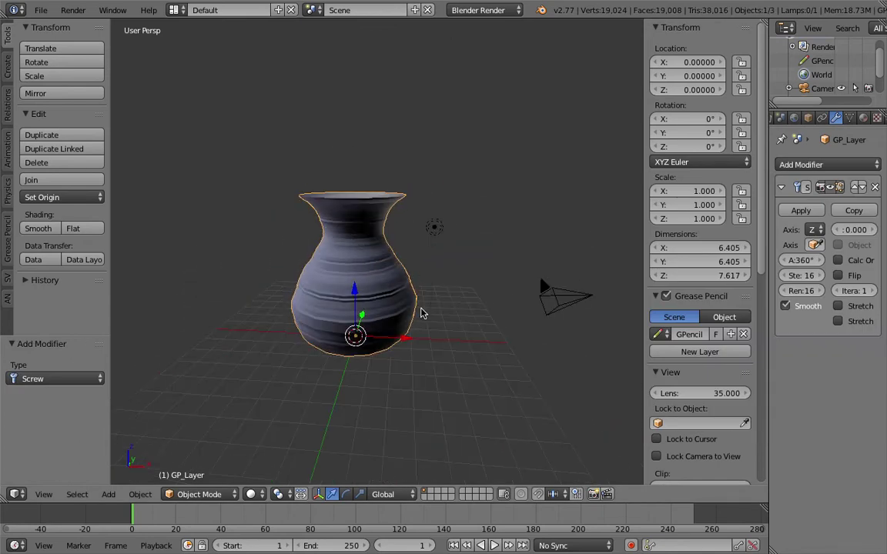
# - Move the vase about 9.8 units in the negative X direction
pyautogui.moveTo(408, 336); pyautogui.dragTo(241, 334)
pyautogui.keyDown('shift'); pyautogui.moveTo(322, 271); pyautogui.dragTo(370, 294, button='middle'); pyautogui.keyUp('shift')
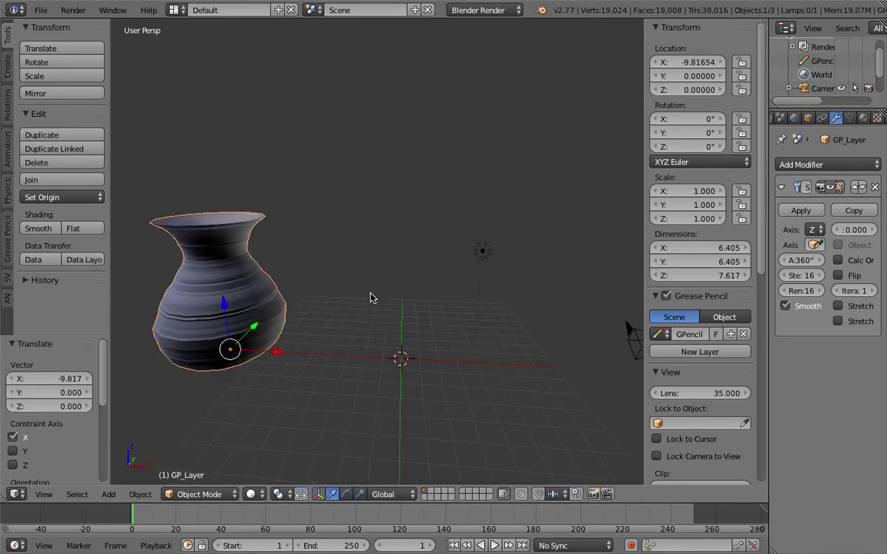
pyautogui.scroll(-3, 390, 297)
# - Select the lamp and the camera together and move them to layer 2
pyautogui.rightClick(445, 259)
pyautogui.rightClick(491, 291)
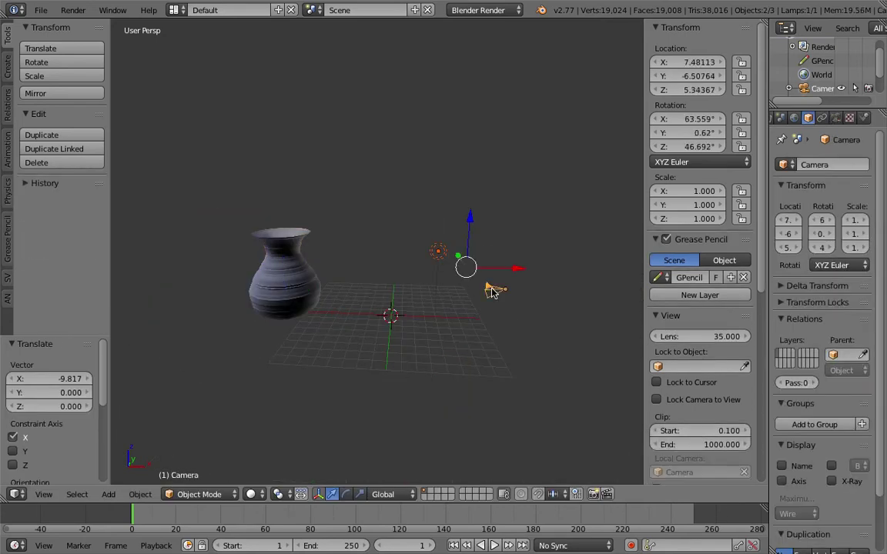
pyautogui.press('m')
pyautogui.press('2')
pyautogui.click(441, 282)
# - Hide the viewport's properties region and select the vase
pyautogui.keyDown('shift'); pyautogui.moveTo(348, 266); pyautogui.dragTo(552, 242, button='middle'); pyautogui.keyUp('shift')
pyautogui.scroll(4, 630, 206)
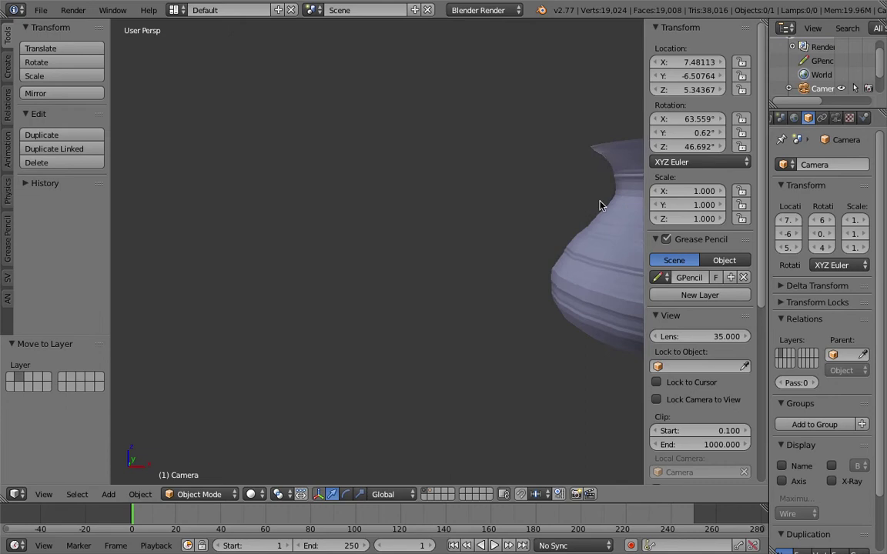
pyautogui.keyDown('shift'); pyautogui.moveTo(630, 206); pyautogui.dragTo(362, 196, button='middle'); pyautogui.keyUp('shift')
pyautogui.keyDown('shift'); pyautogui.moveTo(451, 194); pyautogui.dragTo(380, 244, button='middle'); pyautogui.keyUp('shift')
pyautogui.scroll(-2, 393, 241)
pyautogui.moveTo(643, 200); pyautogui.dragTo(716, 203)
pyautogui.scroll(2, 461, 240)
pyautogui.moveTo(460, 241); pyautogui.dragTo(413, 214, button='middle')
pyautogui.rightClick(418, 244)
# - Save the current file over its existing version
pyautogui.scroll(-2, 419, 251)
pyautogui.moveTo(419, 252); pyautogui.dragTo(424, 281, button='middle')
pyautogui.hotkey('ctrl', 's')
pyautogui.click(333, 277)
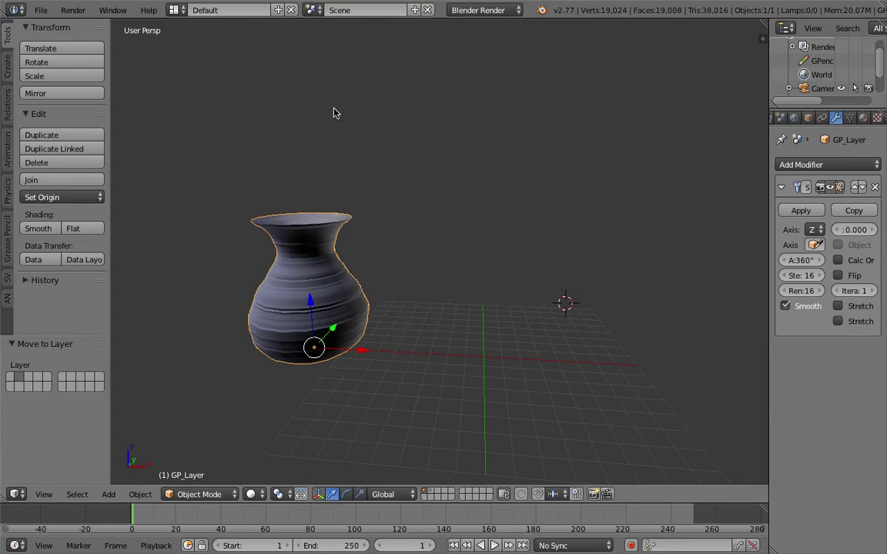
# - Switch to the Compositing screen layout and enlarge its 3D viewport, framing the vase from an angled perspective
pyautogui.click(174, 10)
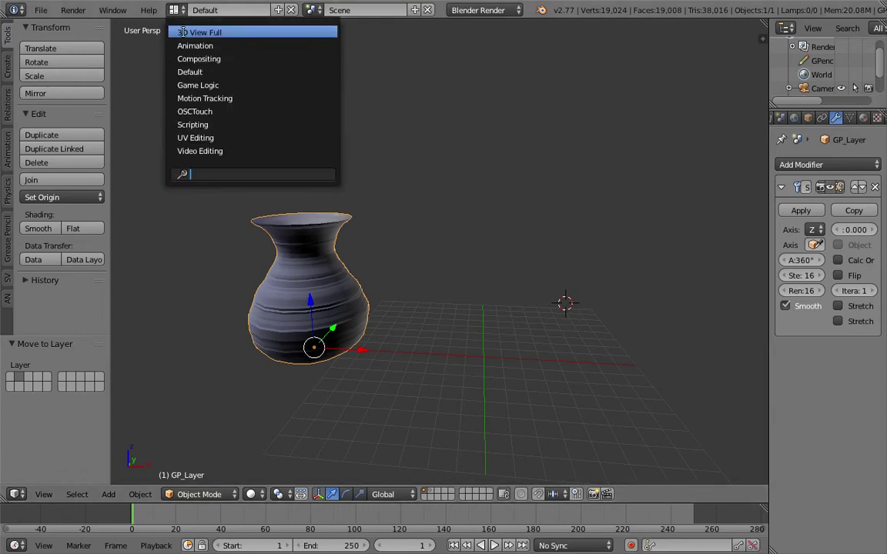
pyautogui.click(199, 59)
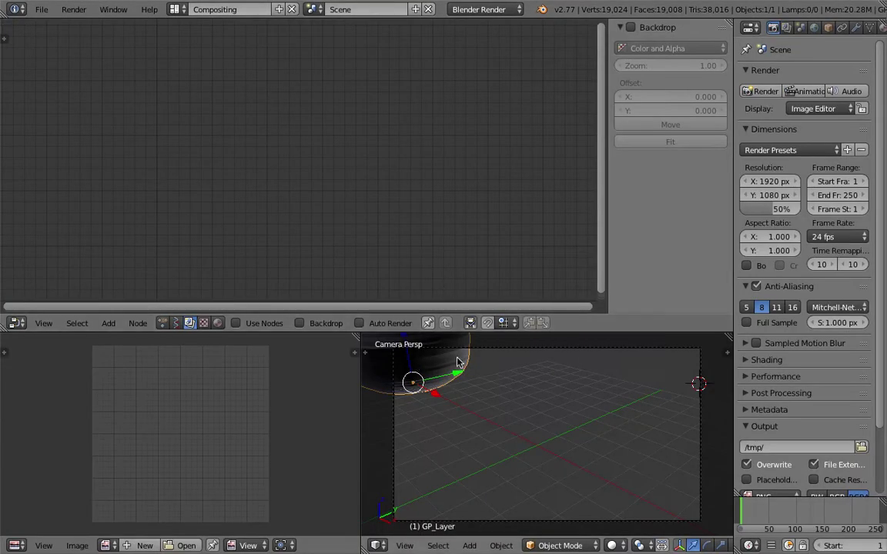
pyautogui.moveTo(474, 333); pyautogui.dragTo(487, 233)
pyautogui.scroll(-3, 514, 335)
pyautogui.moveTo(501, 377); pyautogui.dragTo(483, 368, button='middle')
pyautogui.scroll(-3, 514, 350)
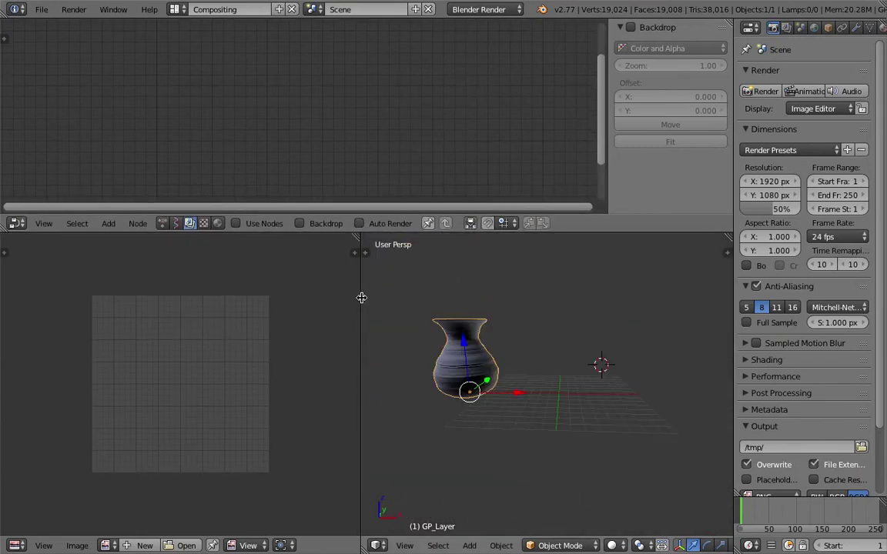
pyautogui.moveTo(361, 299); pyautogui.dragTo(283, 305)
pyautogui.scroll(2, 436, 342)
pyautogui.keyDown('shift'); pyautogui.moveTo(435, 342); pyautogui.dragTo(446, 372, button='middle'); pyautogui.keyUp('shift')
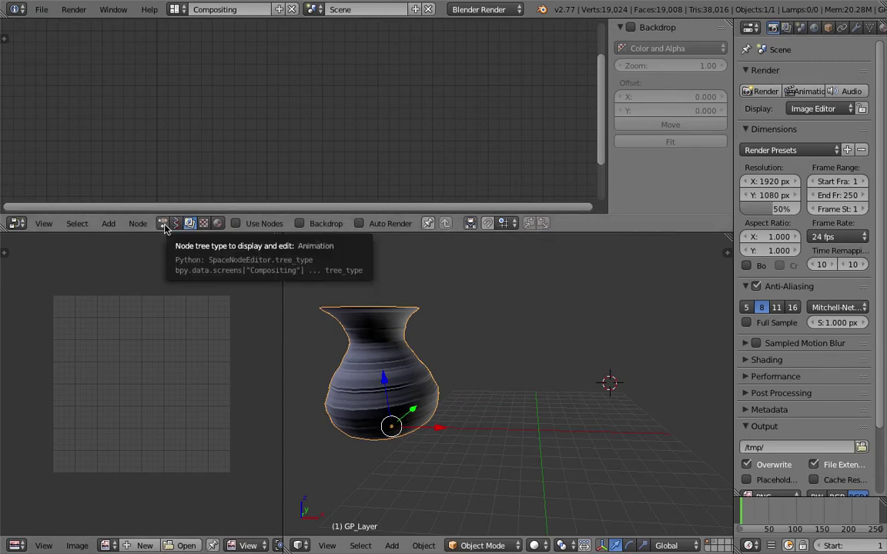
# - Set the node editor to the Sverchok tree type and create a new node tree
pyautogui.moveTo(415, 365)
pyautogui.mouseDown(button='middle')
pyautogui.moveTo(382, 364)
pyautogui.moveTo(403, 366)
pyautogui.mouseUp(button='middle')
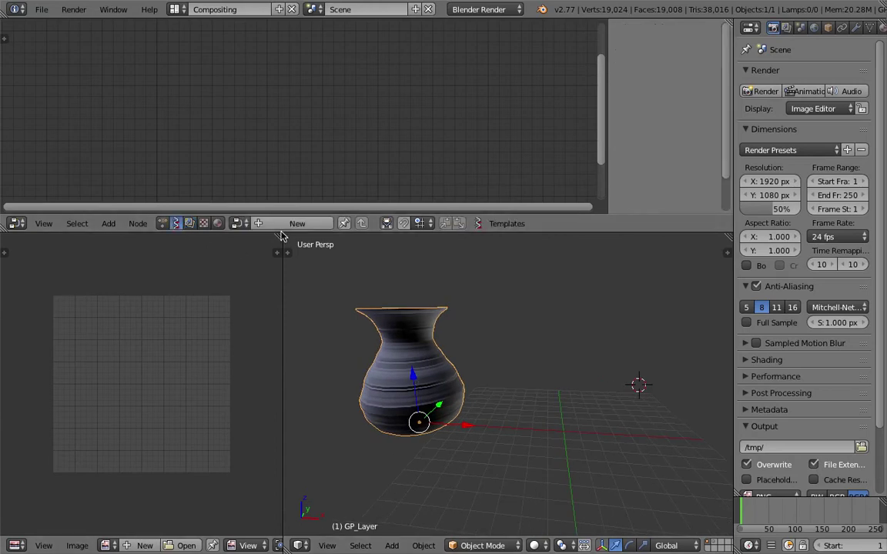
pyautogui.click(285, 224)
pyautogui.moveTo(430, 363); pyautogui.dragTo(460, 369, button='middle')
pyautogui.press('z')
pyautogui.press('z')
# - Make the node editor taller and display the vase's modifier settings
pyautogui.keyDown('shift'); pyautogui.moveTo(424, 337); pyautogui.dragTo(434, 351, button='middle'); pyautogui.keyUp('shift')
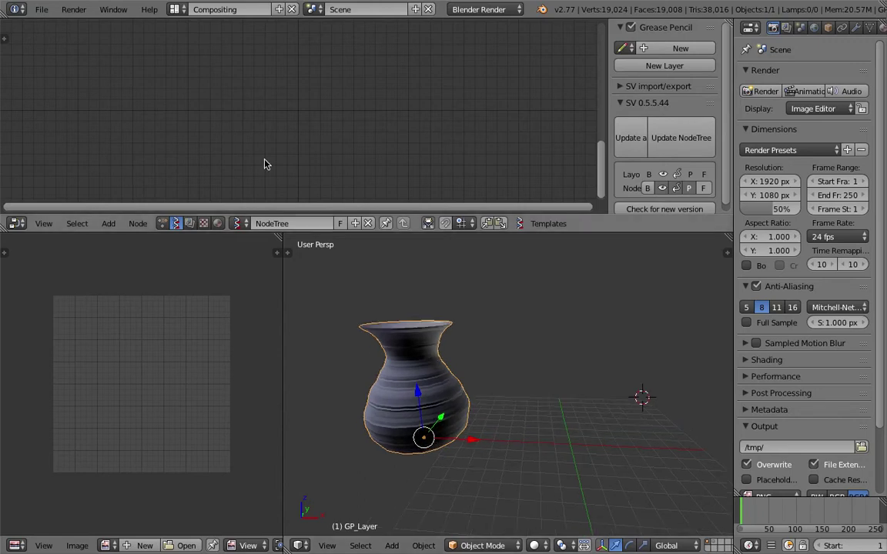
pyautogui.moveTo(394, 233); pyautogui.dragTo(415, 266)
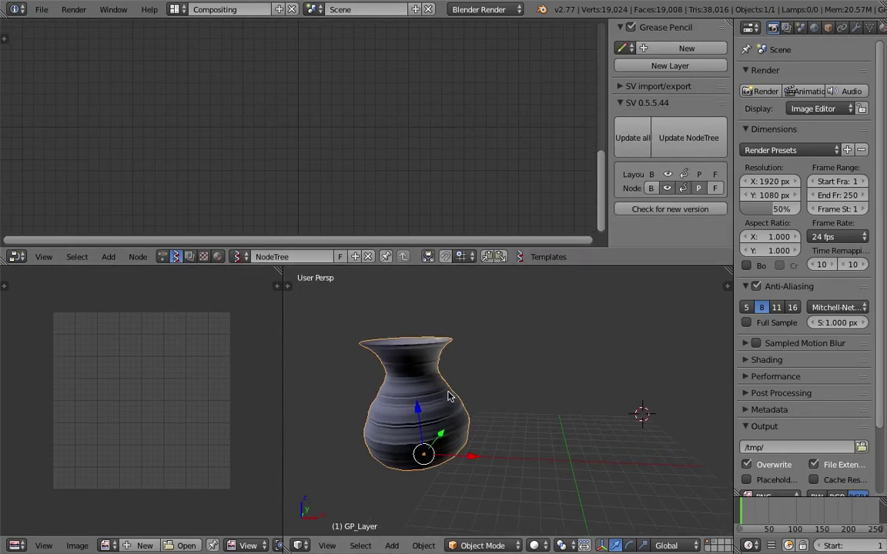
pyautogui.click(856, 29)
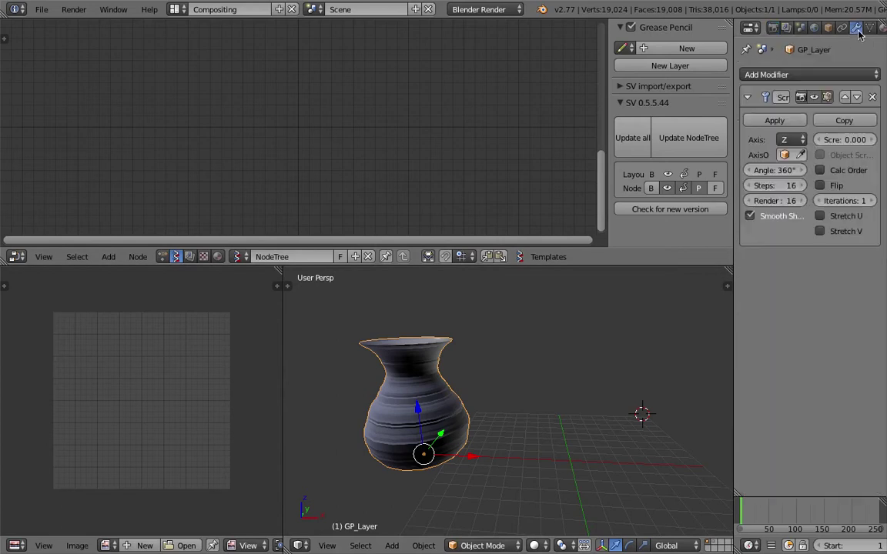
# - Remove the Screw modifier from the vase so only its profile curve remains
pyautogui.click(873, 97)
pyautogui.moveTo(430, 388); pyautogui.dragTo(445, 391, button='middle')
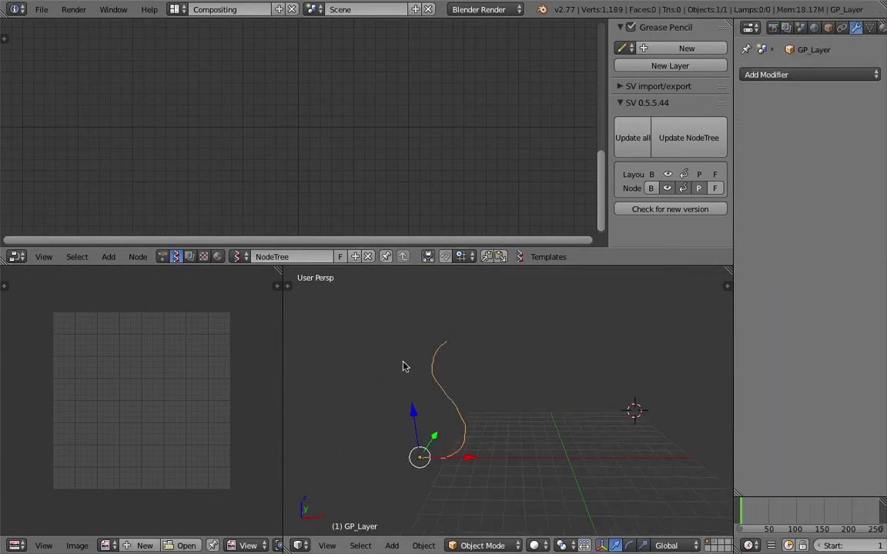
# - Add an Objects in node to the Sverchok node tree
pyautogui.hotkey('alt', 'space')
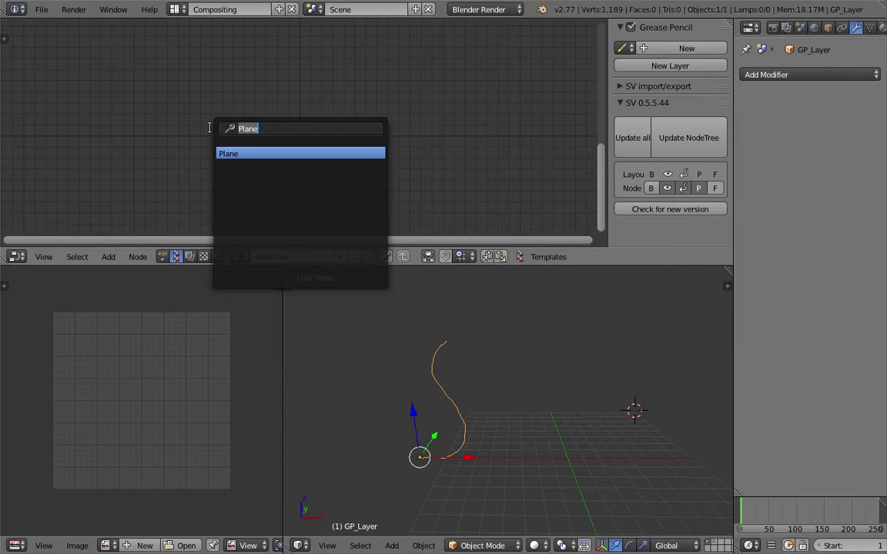
pyautogui.write('object')
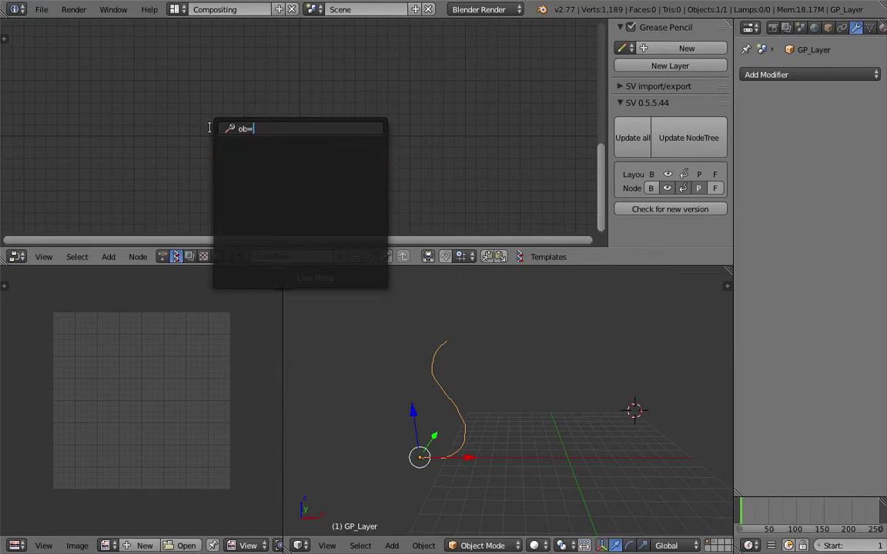
pyautogui.press('BackSpace')
pyautogui.press('BackSpace')
pyautogui.press('BackSpace')
pyautogui.press('Down')
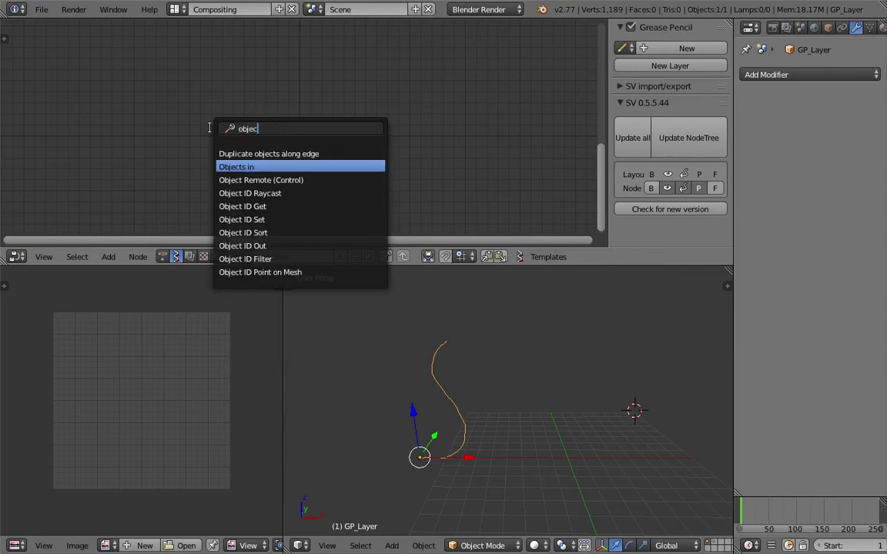
pyautogui.press('Return')
pyautogui.click(137, 78)
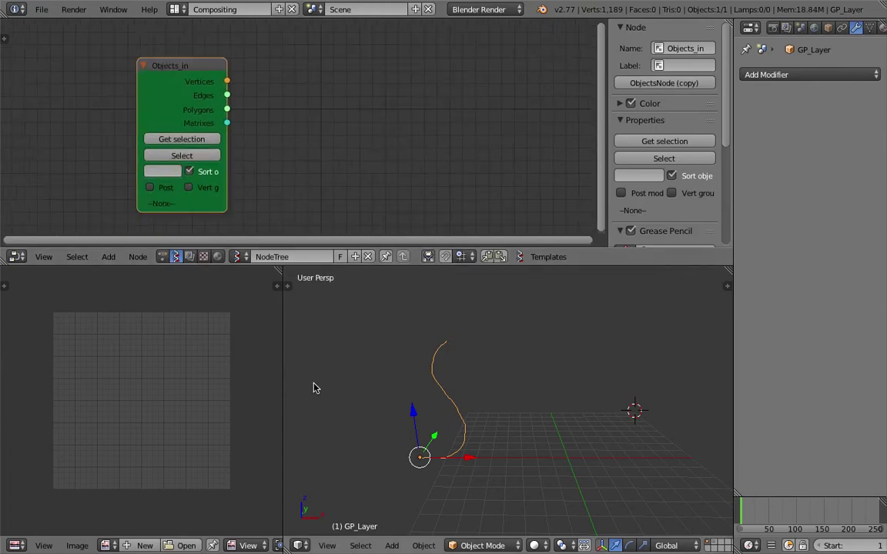
# - Load the selected GP_Layer object into the Objects_in node and widen the node
pyautogui.click(200, 142)
pyautogui.scroll(-2, 291, 160)
pyautogui.moveTo(291, 159); pyautogui.dragTo(260, 159, button='middle')
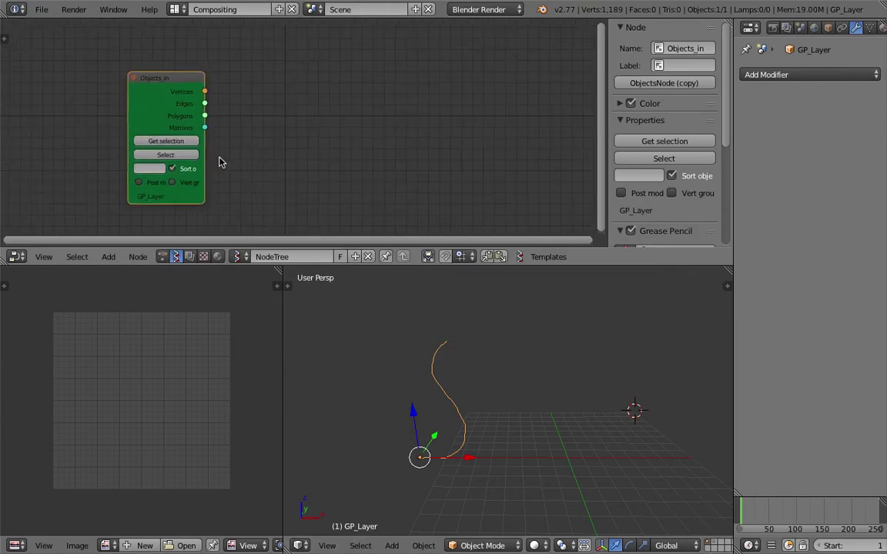
pyautogui.moveTo(204, 155); pyautogui.dragTo(221, 154)
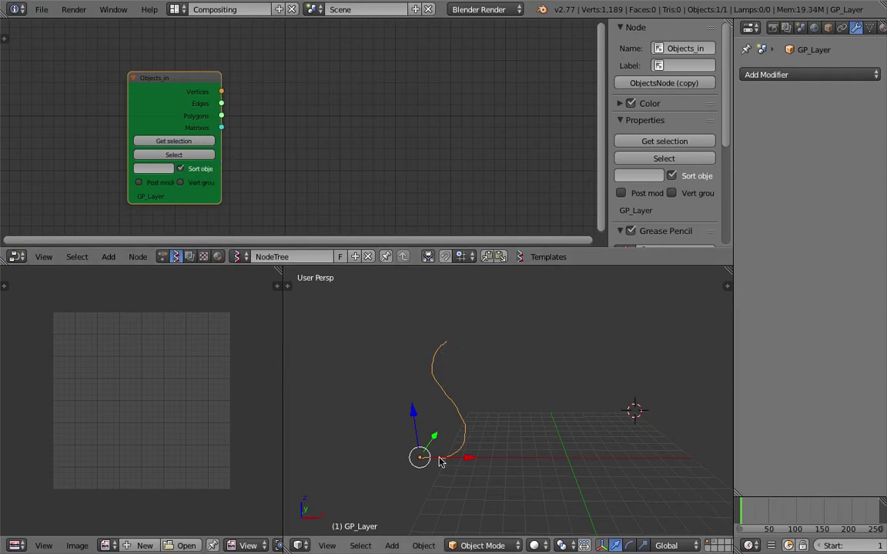
pyautogui.moveTo(295, 159); pyautogui.dragTo(303, 159, button='middle')
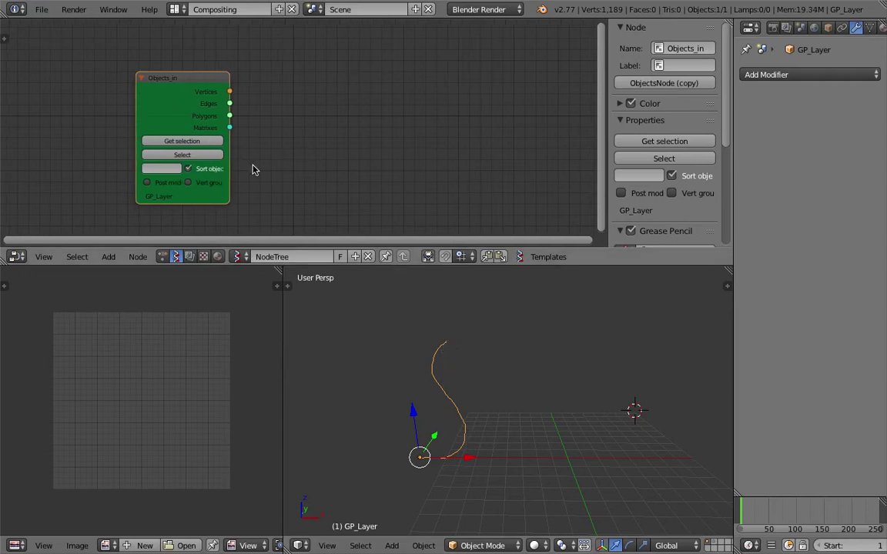
pyautogui.hotkey('shift', 'a')
pyautogui.click(306, 89)
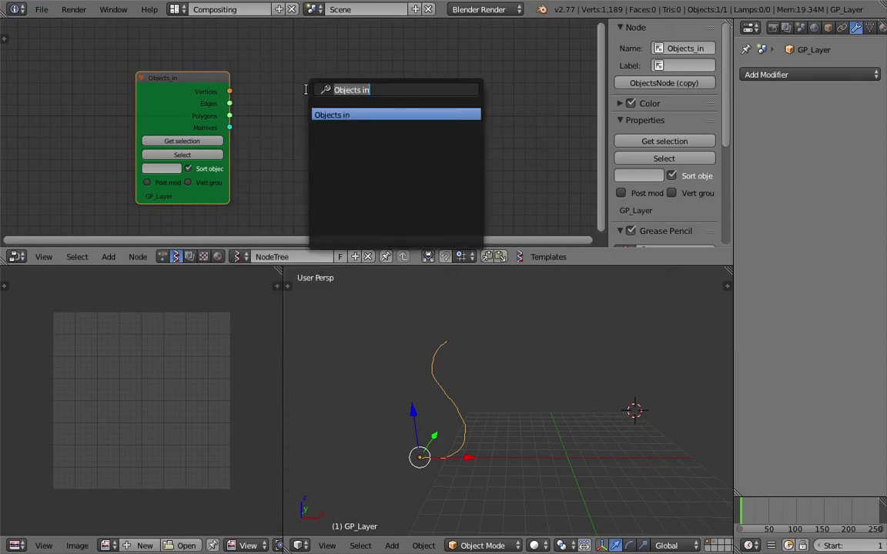
pyautogui.write('sampel')
pyautogui.press('Escape')
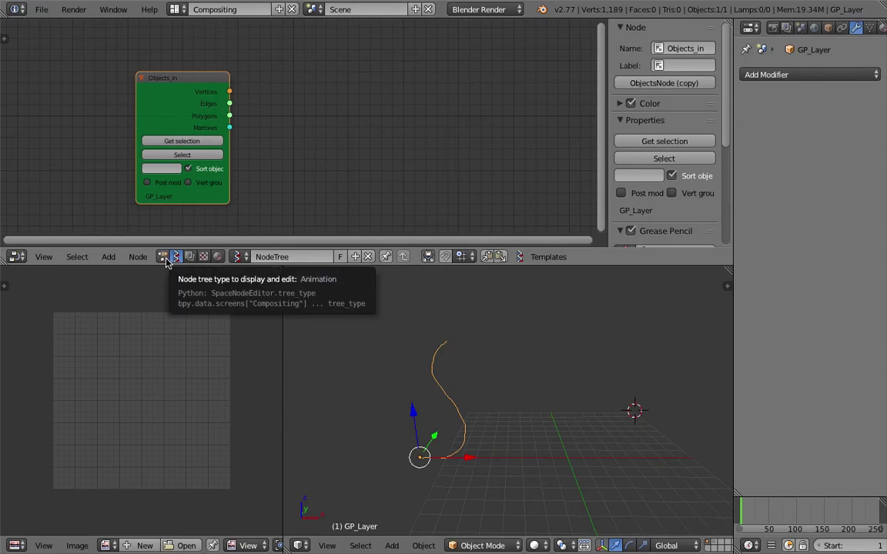
# - Give the node editor more room by making it taller and collapsing its properties sidebar
pyautogui.moveTo(184, 83); pyautogui.dragTo(197, 78)
pyautogui.moveTo(488, 267); pyautogui.dragTo(490, 286)
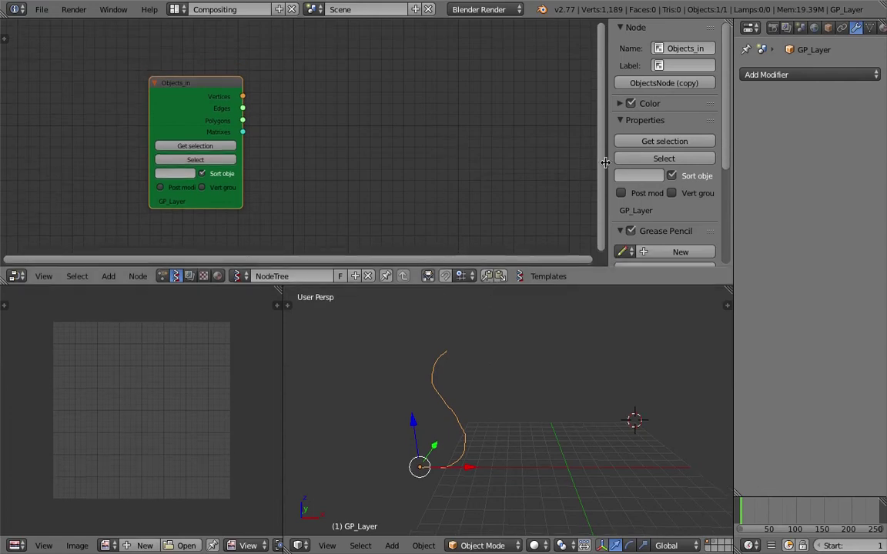
pyautogui.moveTo(610, 159); pyautogui.dragTo(786, 171)
pyautogui.moveTo(534, 151); pyautogui.dragTo(521, 153, button='middle')
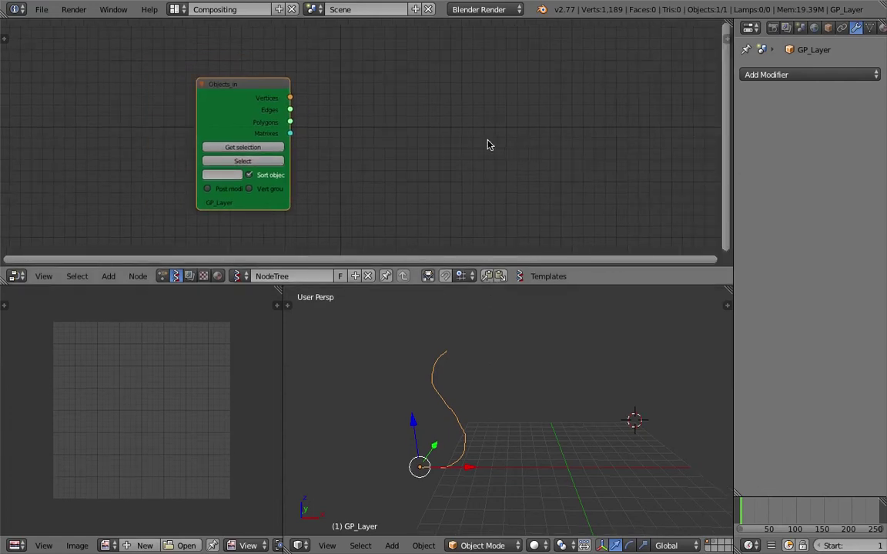
# - Add a Vector Interpolation mk3 node beside the Objects_in node
pyautogui.hotkey('shift', 'a')
pyautogui.click(486, 144)
pyautogui.write('interpo')
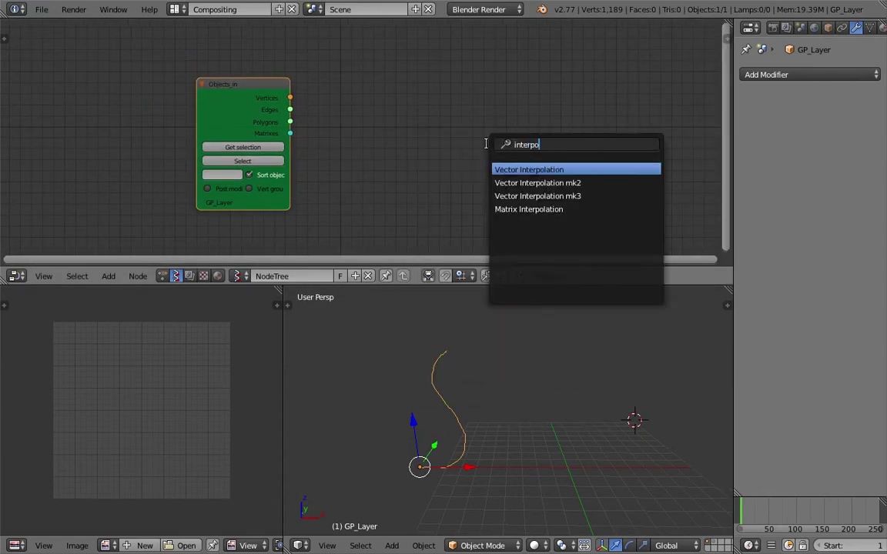
pyautogui.press('Down')
pyautogui.press('Down')
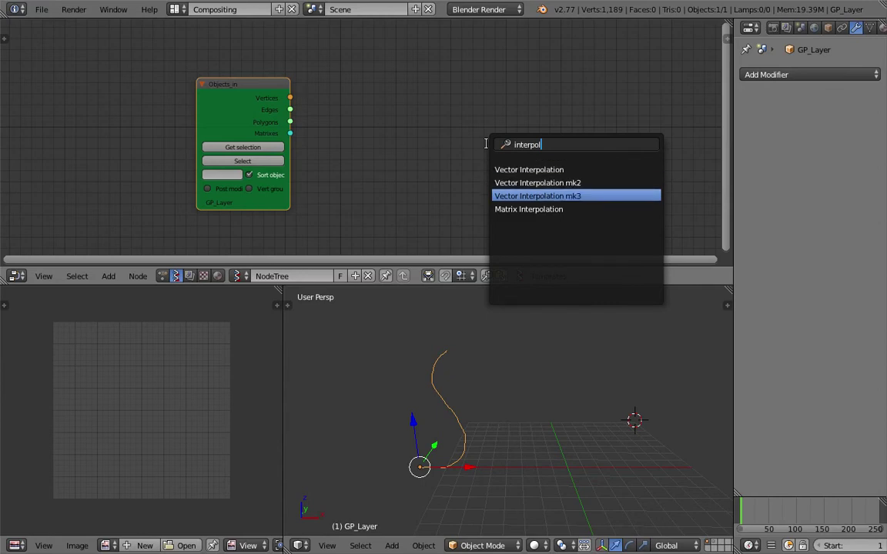
pyautogui.click(517, 194)
pyautogui.click(404, 139)
# - Feed the Objects_in vertices into the Vector Interpolation node's Vertices input and tidy that node's size and placement
pyautogui.moveTo(291, 98); pyautogui.dragTo(377, 171)
pyautogui.moveTo(411, 93); pyautogui.dragTo(425, 91)
pyautogui.moveTo(422, 204); pyautogui.dragTo(384, 195, button='middle')
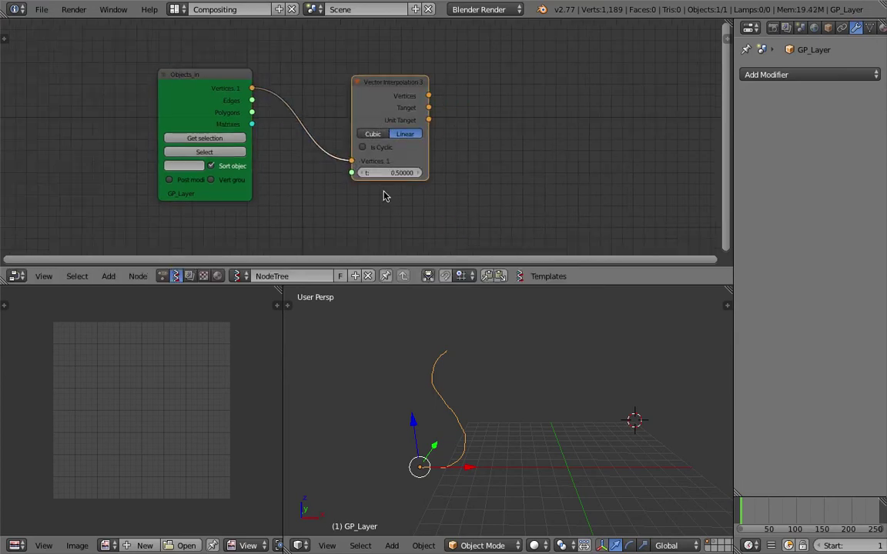
pyautogui.scroll(1, 393, 198)
pyautogui.moveTo(425, 89); pyautogui.dragTo(409, 89)
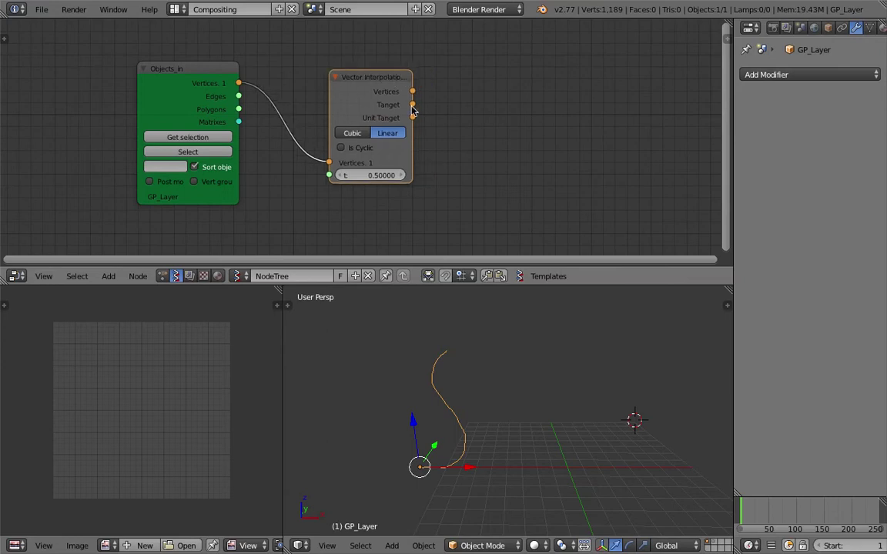
pyautogui.scroll(-1, 421, 102)
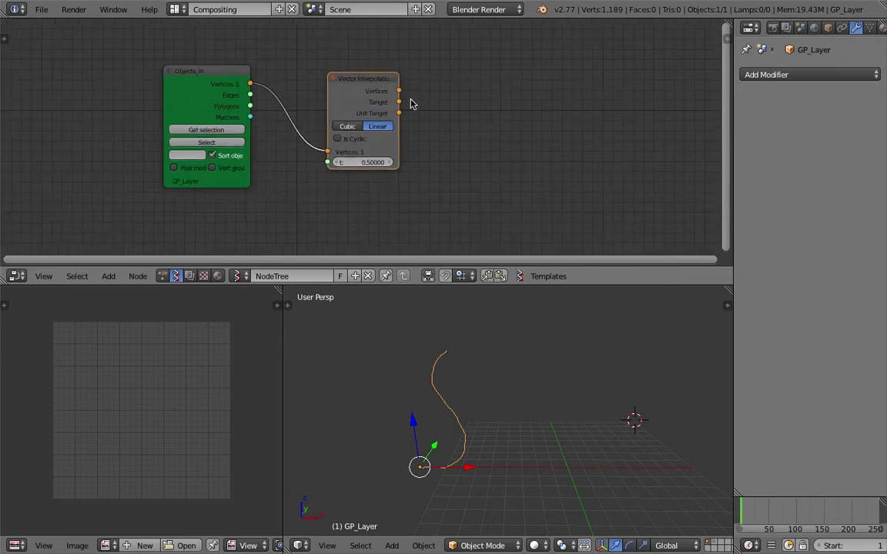
# - Add a Viewer Draw node and feed the Vector Interpolation node's Vertices output into its vertices input
pyautogui.hotkey('shift', 'a')
pyautogui.click(482, 116)
pyautogui.write('viewr')
pyautogui.press('BackSpace')
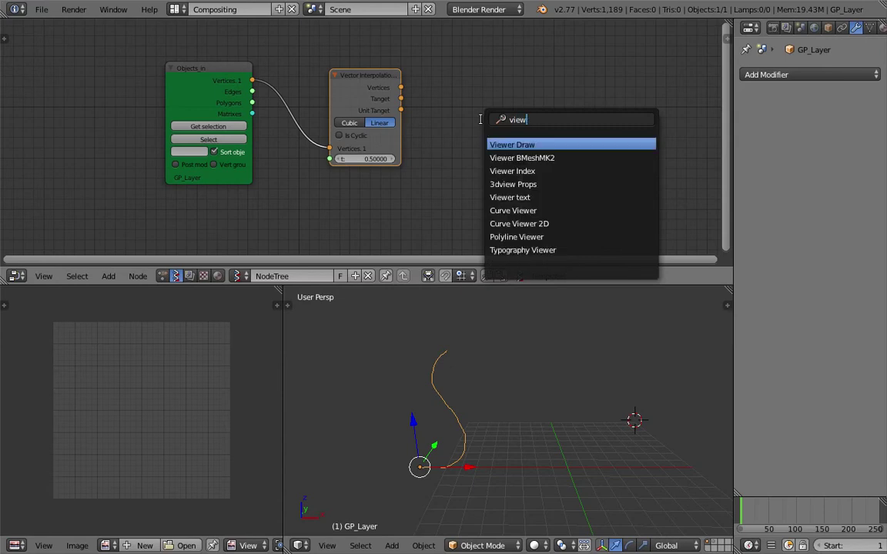
pyautogui.press('Return')
pyautogui.click(498, 82)
pyautogui.moveTo(401, 88); pyautogui.dragTo(497, 156)
pyautogui.moveTo(525, 81); pyautogui.dragTo(502, 71)
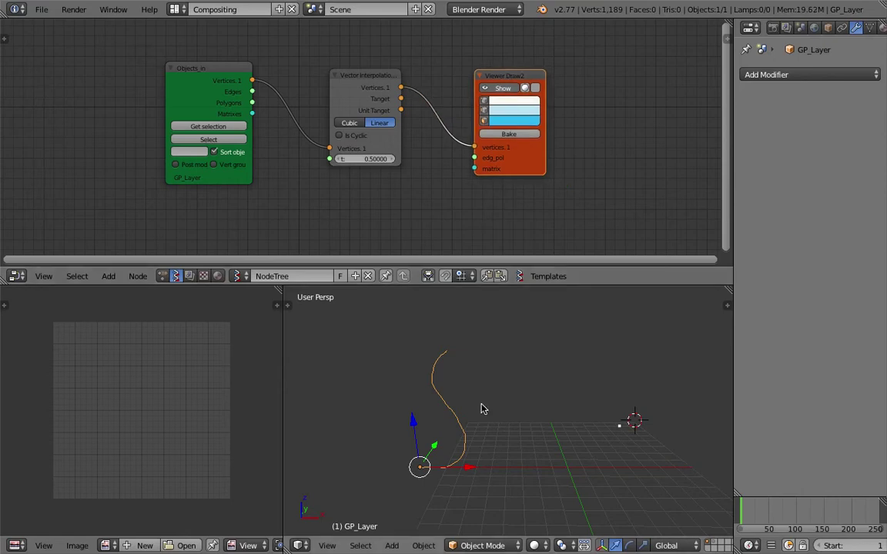
# - Vary the Vector Interpolation node's t value up to 1.0, ending at 0.65, to move the sampled point along the profile
pyautogui.moveTo(461, 431); pyautogui.dragTo(473, 426, button='middle')
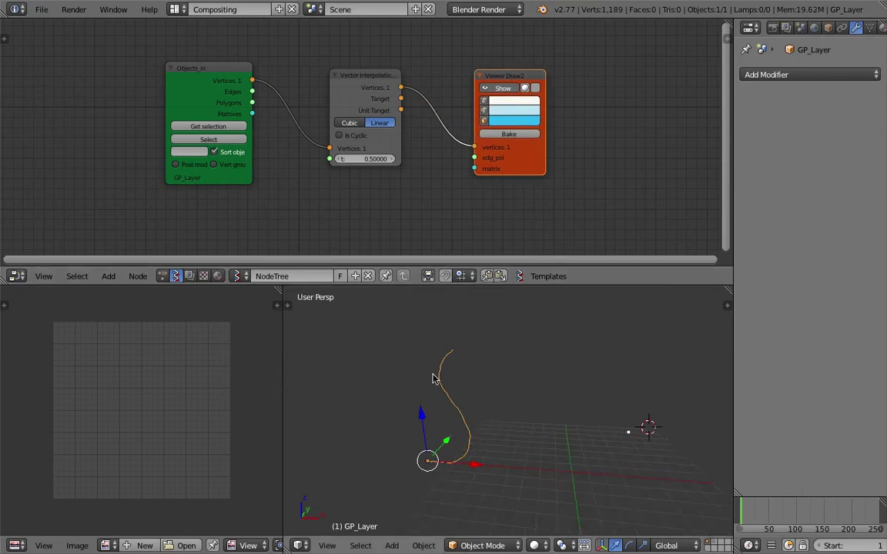
pyautogui.moveTo(367, 158); pyautogui.dragTo(356, 158)
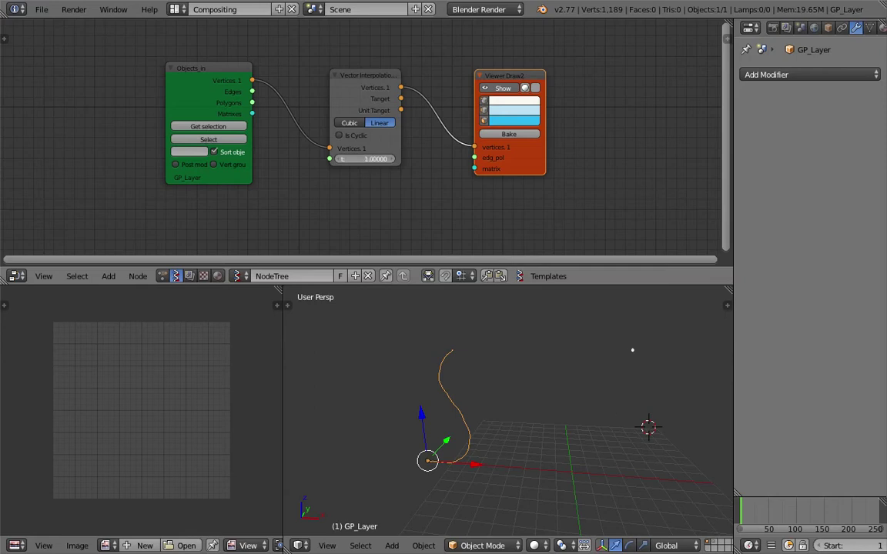
pyautogui.moveTo(366, 159); pyautogui.dragTo(373, 159)
# - Space the nodes apart and add a Range Float node below the Objects_in node
pyautogui.moveTo(378, 184); pyautogui.dragTo(451, 183, button='middle')
pyautogui.moveTo(284, 71); pyautogui.dragTo(215, 52)
pyautogui.scroll(-1, 318, 167)
pyautogui.moveTo(319, 166); pyautogui.dragTo(322, 134, button='middle')
pyautogui.hotkey('shift', 'a')
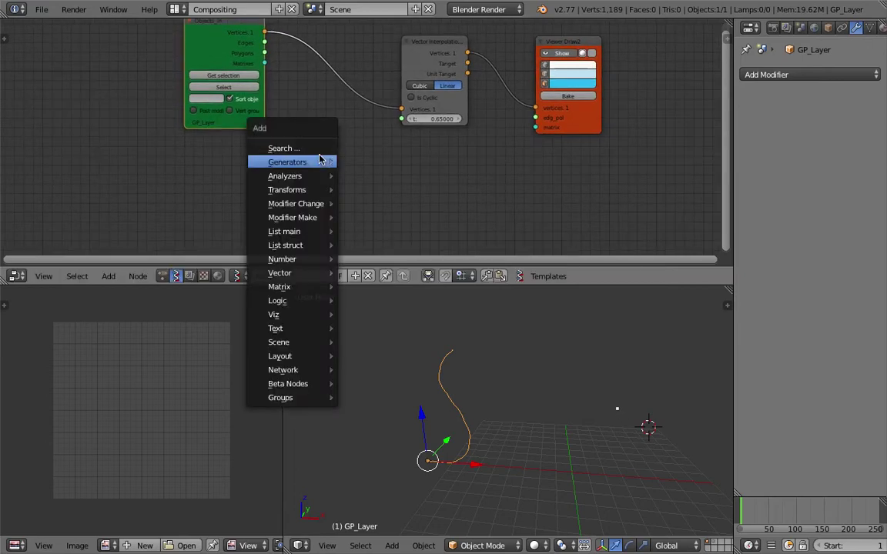
pyautogui.click(317, 148)
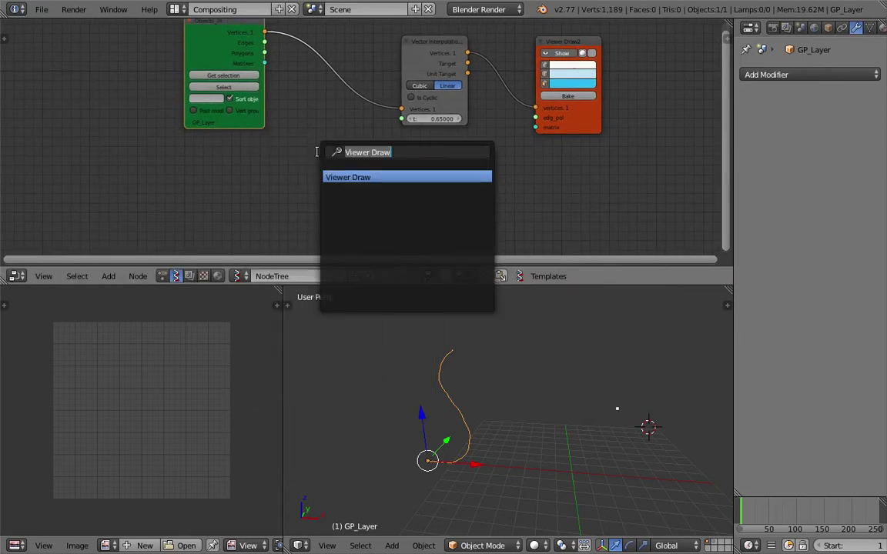
pyautogui.write('range')
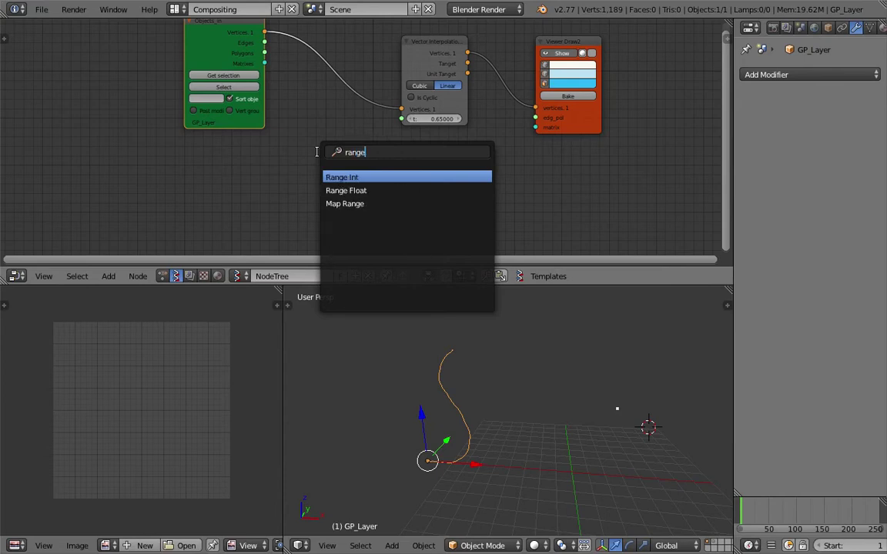
pyautogui.press('Down')
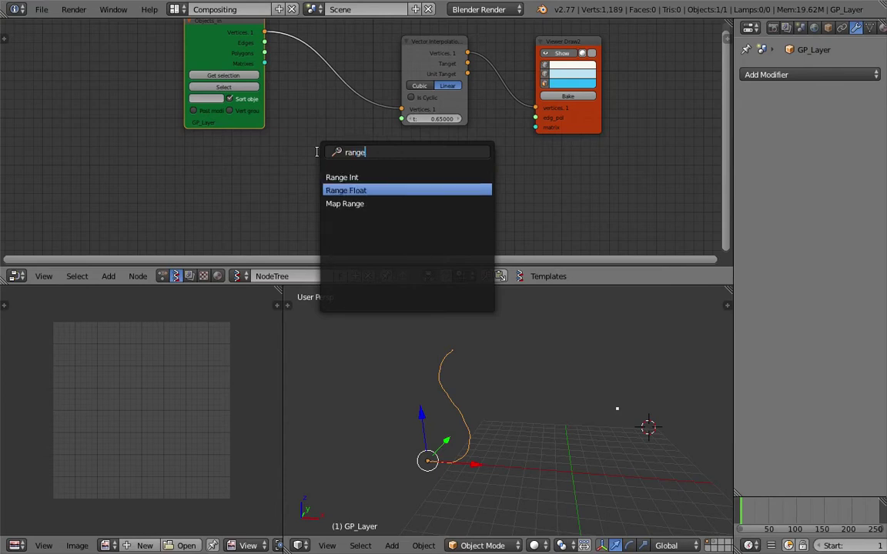
pyautogui.press('Return')
pyautogui.click(264, 139)
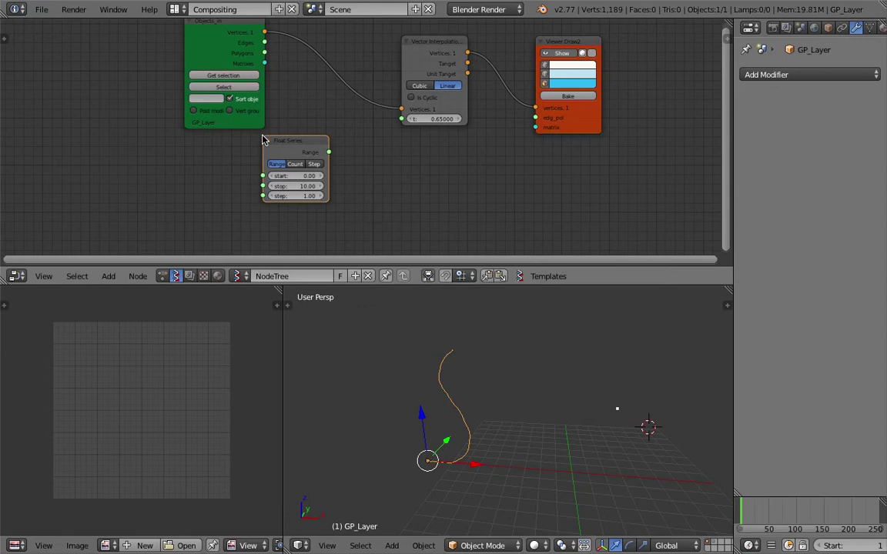
# - Set the Float Series node to Step mode and connect its Range output to the Vector Interpolation node's t input
pyautogui.scroll(1, 306, 163)
pyautogui.click(314, 166)
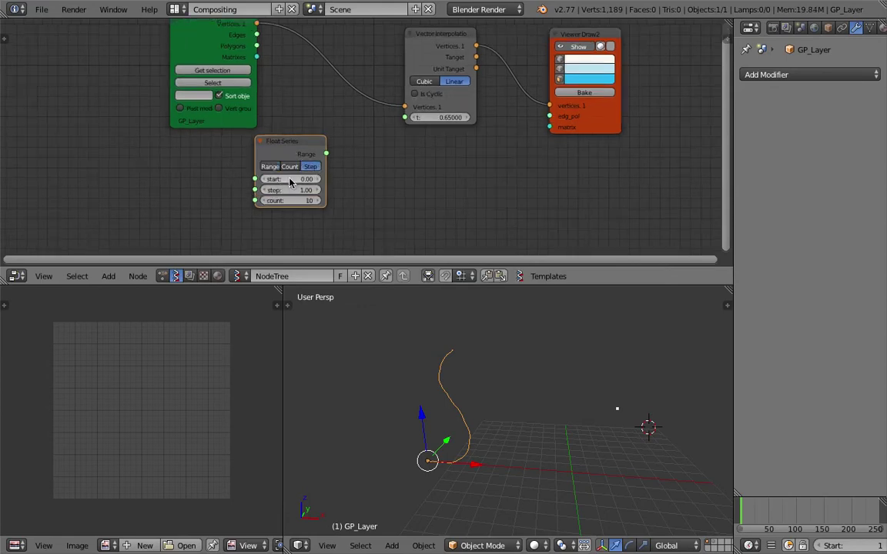
pyautogui.scroll(1, 289, 181)
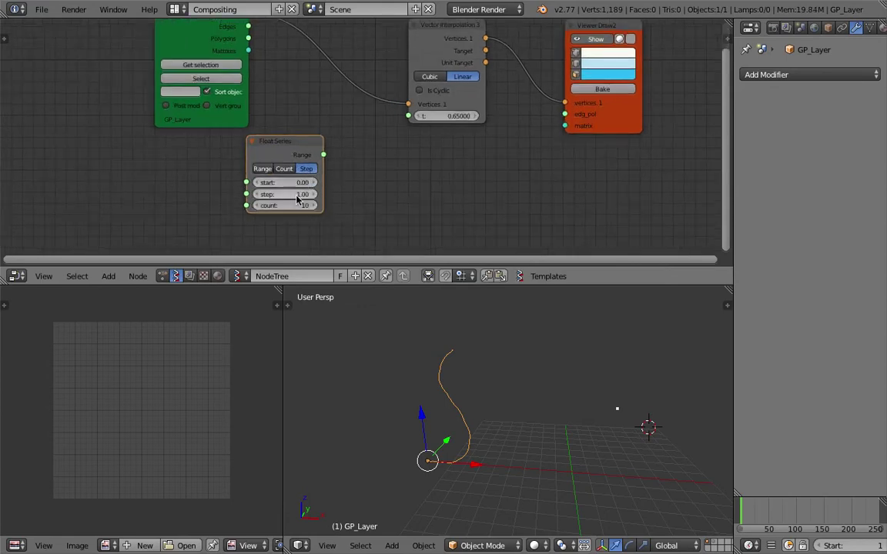
pyautogui.moveTo(324, 155); pyautogui.dragTo(407, 115)
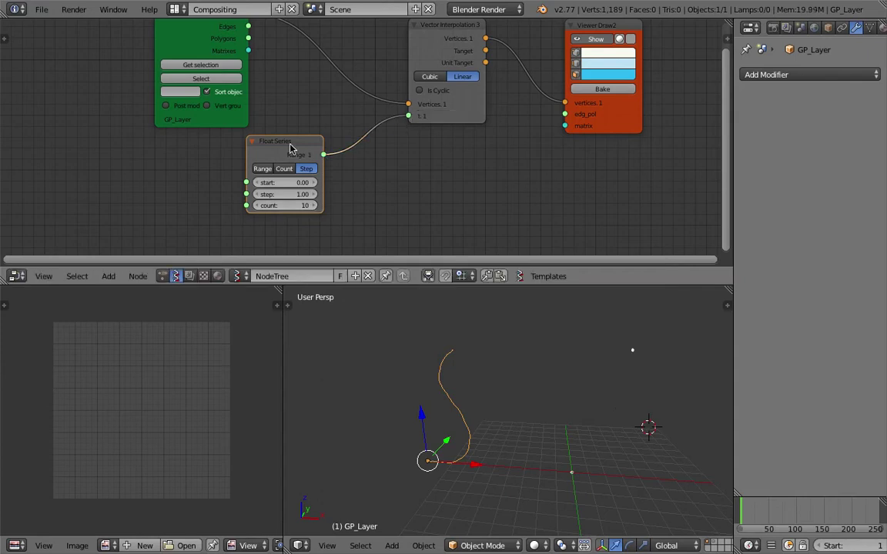
pyautogui.moveTo(289, 144); pyautogui.dragTo(318, 134)
# - Raise the Float Series node's count to 15 and shift the node slightly
pyautogui.click(340, 196)
pyautogui.click(340, 197)
pyautogui.click(339, 197)
pyautogui.click(339, 197)
pyautogui.click(340, 198)
pyautogui.moveTo(317, 127); pyautogui.dragTo(323, 118)
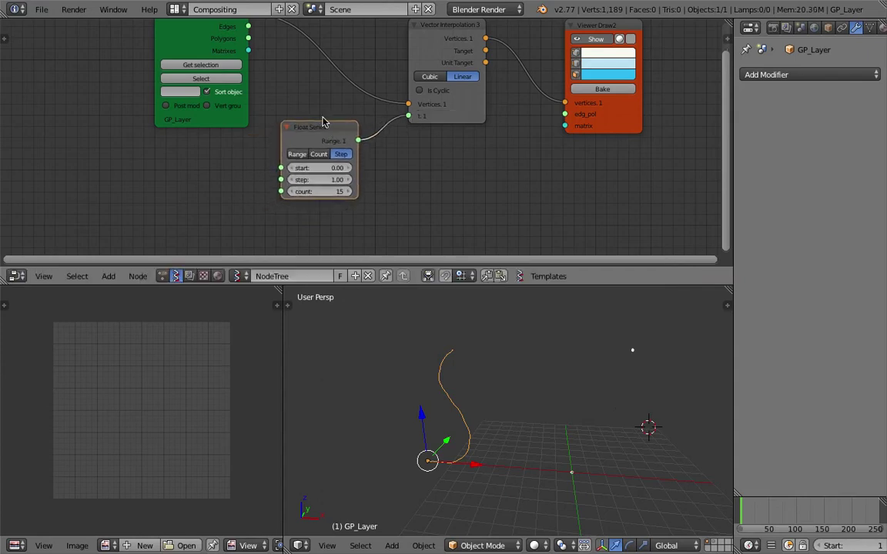
# - Reposition the Viewer Draw node and set the Float Series to Count mode with a stop of 1 and a count of 21
pyautogui.scroll(-2, 323, 122)
pyautogui.moveTo(299, 112); pyautogui.dragTo(311, 134, button='middle')
pyautogui.moveTo(572, 69); pyautogui.dragTo(553, 58)
pyautogui.scroll(1, 397, 150)
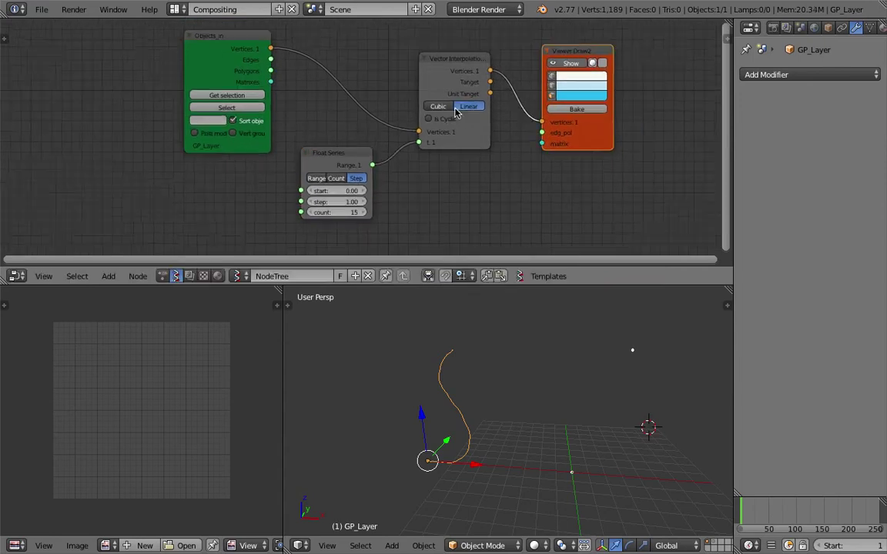
pyautogui.click(336, 179)
pyautogui.moveTo(334, 214); pyautogui.dragTo(301, 213)
pyautogui.click(354, 203)
pyautogui.write('1')
pyautogui.press('Return')
# - Save the file over its existing version and view the sampled profile points from another angle
pyautogui.moveTo(634, 367); pyautogui.dragTo(477, 433, button='middle')
pyautogui.hotkey('ctrl', 's')
pyautogui.click(463, 401)
pyautogui.moveTo(465, 444); pyautogui.dragTo(498, 453)
pyautogui.moveTo(470, 447); pyautogui.dragTo(491, 443, button='middle')
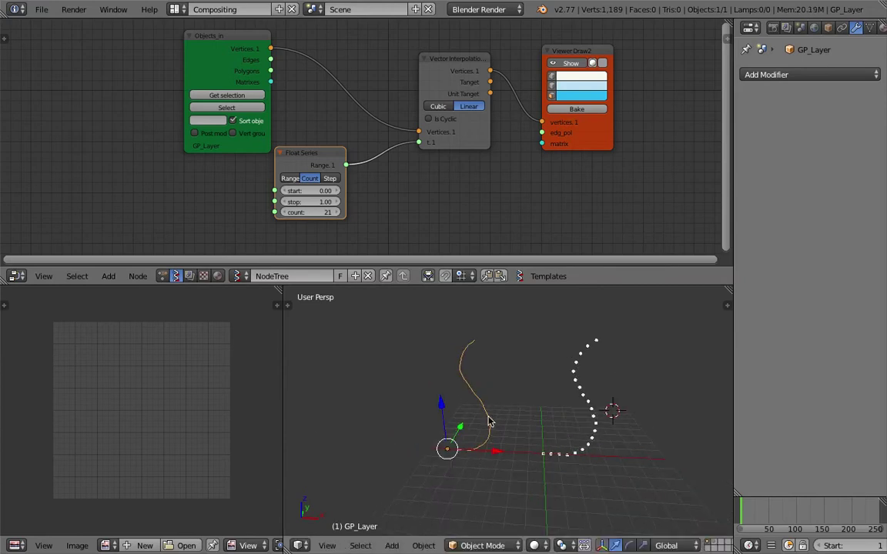
# - Merge the 3D viewport over the neighbouring image editor so it spans the full width, framing both curves
pyautogui.moveTo(279, 288); pyautogui.dragTo(216, 289)
pyautogui.press('Escape')
pyautogui.scroll(-2, 374, 399)
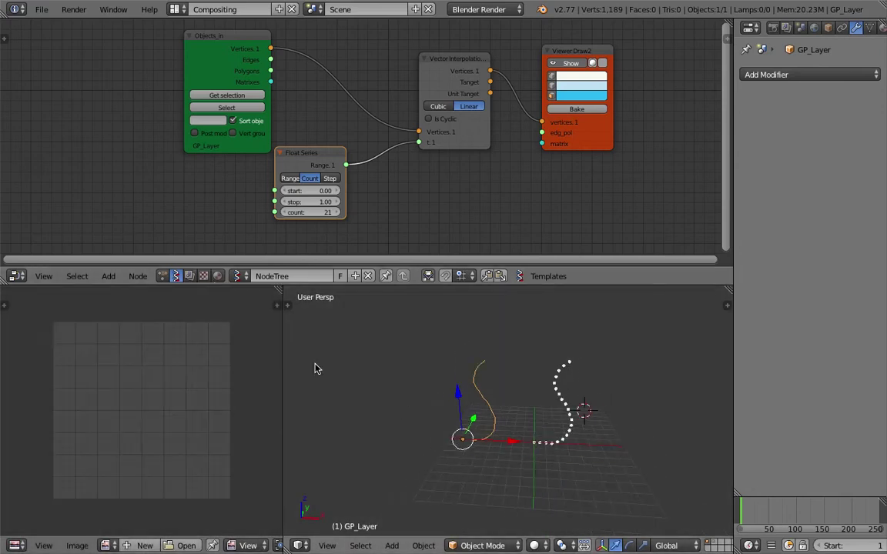
pyautogui.moveTo(290, 297); pyautogui.dragTo(116, 302)
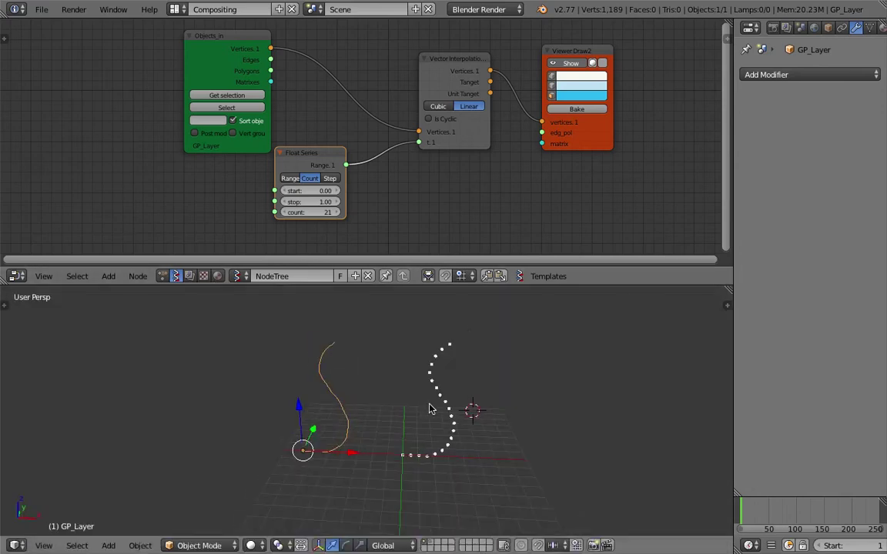
pyautogui.moveTo(421, 400); pyautogui.dragTo(427, 387, button='middle')
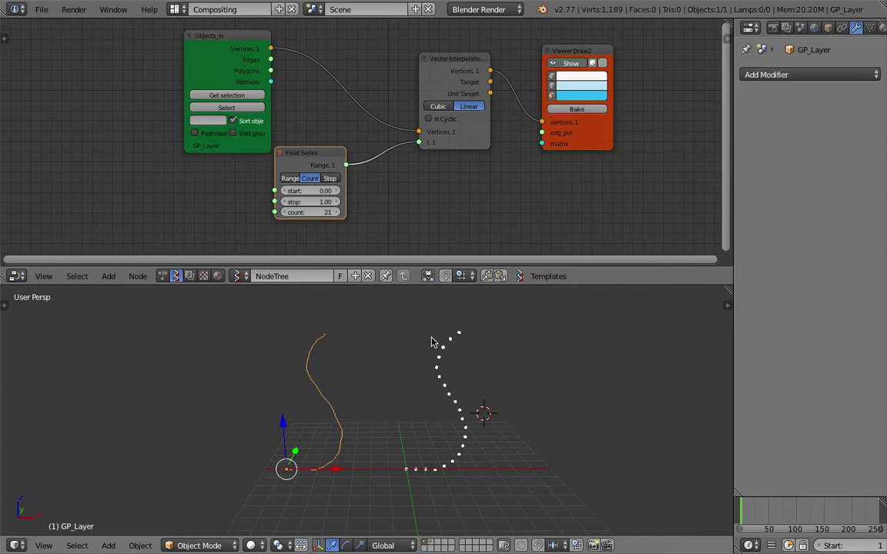
# - Spread out the Float Series, Vector Interpolation and Viewer Draw nodes in an enlarged node editor and save over the existing file
pyautogui.moveTo(327, 154); pyautogui.dragTo(355, 143)
pyautogui.moveTo(568, 62); pyautogui.dragTo(444, 83, button='middle')
pyautogui.moveTo(446, 73); pyautogui.dragTo(466, 75)
pyautogui.moveTo(535, 286); pyautogui.dragTo(530, 336)
pyautogui.moveTo(339, 107); pyautogui.dragTo(336, 85)
pyautogui.moveTo(485, 98); pyautogui.dragTo(521, 89)
pyautogui.hotkey('ctrl', 's')
pyautogui.click(491, 114)
# - Add a Lathe node to the tree, placed just beyond the Viewer Draw node
pyautogui.scroll(-1, 557, 201)
pyautogui.moveTo(556, 200); pyautogui.dragTo(544, 189, button='middle')
pyautogui.moveTo(568, 146); pyautogui.dragTo(525, 134, button='middle')
pyautogui.hotkey('shift', 'a')
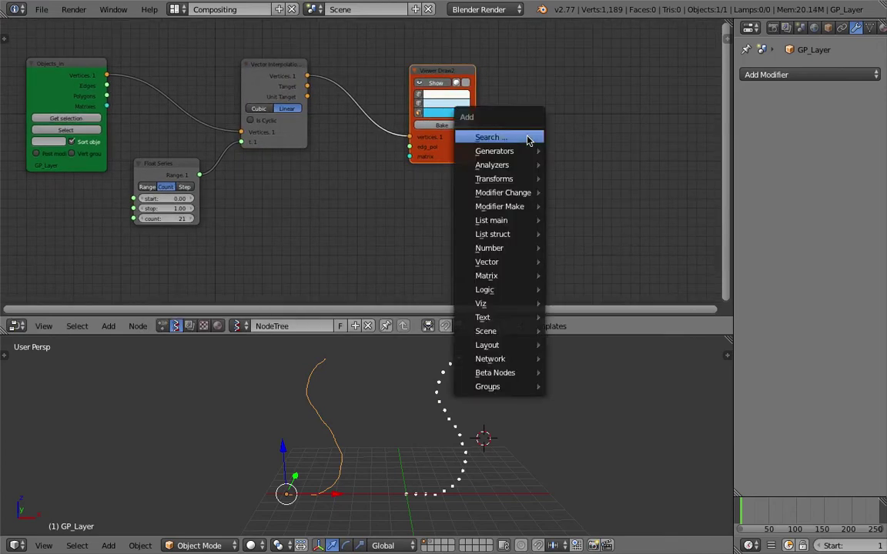
pyautogui.click(528, 138)
pyautogui.write('lathe')
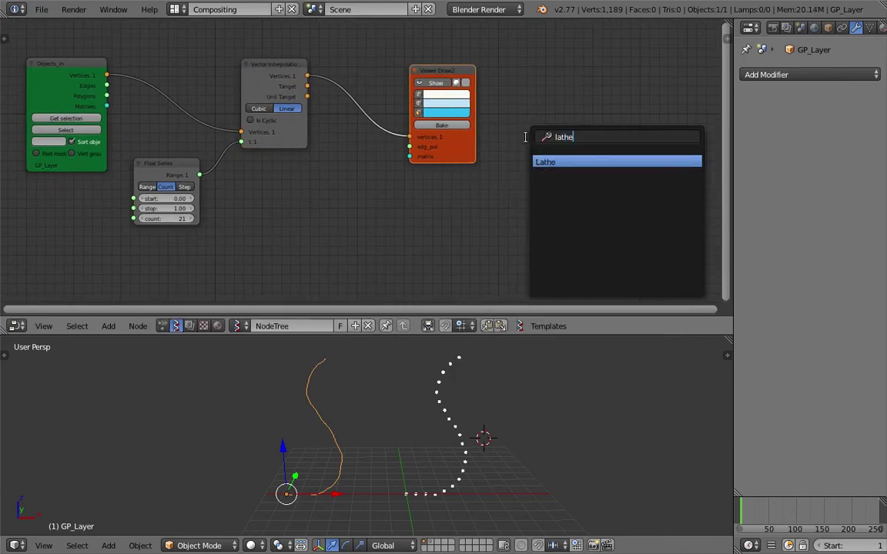
pyautogui.press('Return')
pyautogui.click(517, 127)
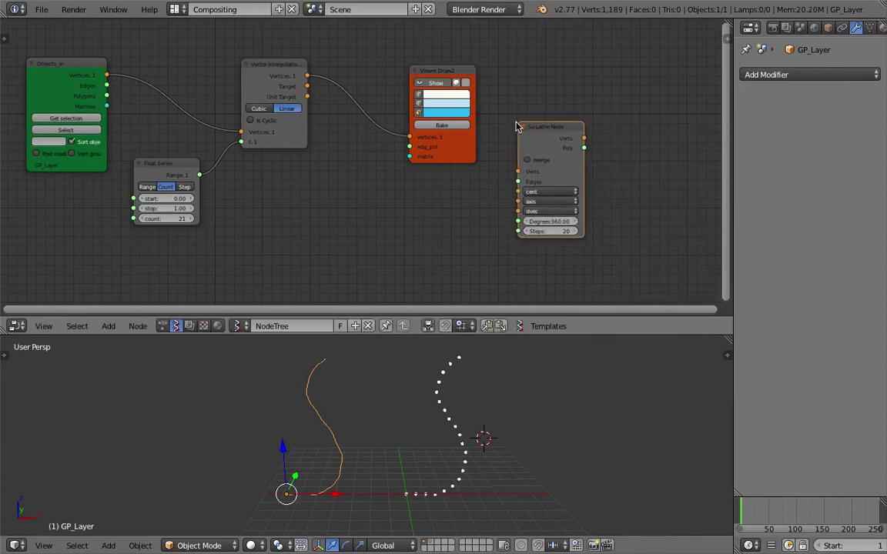
# - Link the Vector Interpolation vertices to the Lathe node's Verts input and reposition the Viewer Draw and Lathe nodes
pyautogui.moveTo(450, 71); pyautogui.dragTo(444, 51)
pyautogui.moveTo(439, 47); pyautogui.dragTo(443, 60, button='middle')
pyautogui.moveTo(439, 64); pyautogui.dragTo(407, 50)
pyautogui.moveTo(311, 91)
pyautogui.mouseDown()
pyautogui.moveTo(378, 160)
pyautogui.moveTo(521, 186)
pyautogui.mouseUp()
pyautogui.moveTo(551, 139); pyautogui.dragTo(447, 153)
# - Feed the Lathe node's Verts and Poly outputs into a Viewer Draw node moved after it, and save the file
pyautogui.click(414, 52)
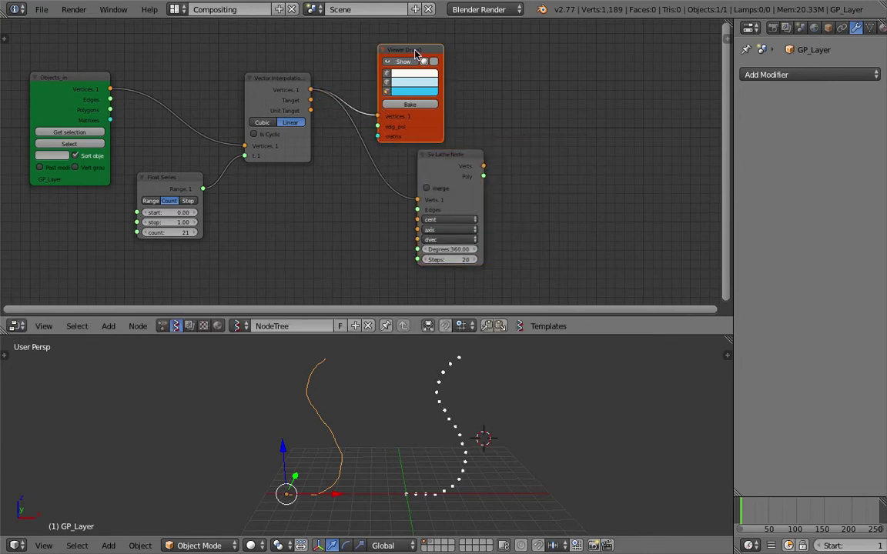
pyautogui.moveTo(406, 51); pyautogui.dragTo(583, 87)
pyautogui.moveTo(484, 167)
pyautogui.mouseDown()
pyautogui.moveTo(553, 152)
pyautogui.moveTo(543, 167)
pyautogui.moveTo(553, 162)
pyautogui.moveTo(471, 131)
pyautogui.mouseUp()
pyautogui.moveTo(584, 86); pyautogui.dragTo(553, 96)
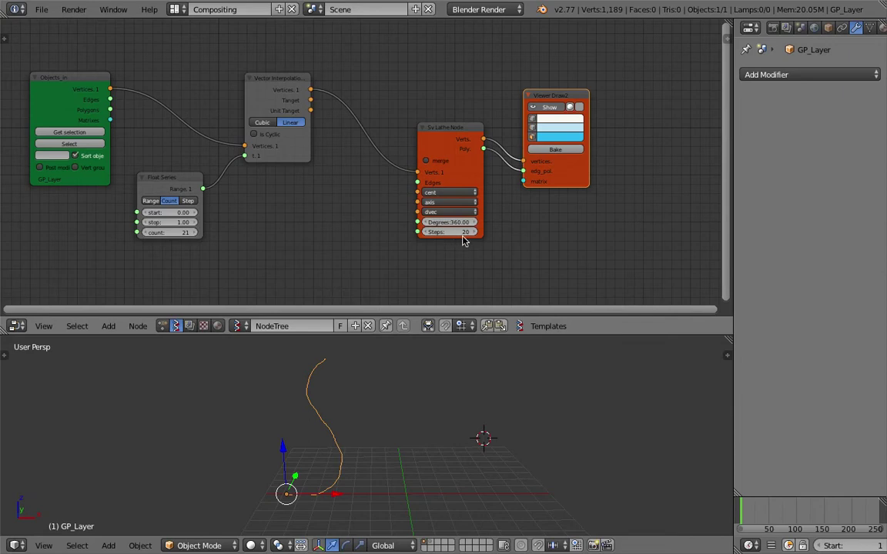
pyautogui.moveTo(460, 232); pyautogui.dragTo(476, 232)
pyautogui.click(461, 230)
pyautogui.click(446, 261)
pyautogui.moveTo(373, 236); pyautogui.dragTo(392, 242, button='middle')
pyautogui.hotkey('ctrl', 's')
pyautogui.click(350, 205)
# - Add a Line node and connect its Edges output to the Lathe node's Edges input
pyautogui.moveTo(336, 193); pyautogui.dragTo(369, 233, button='middle')
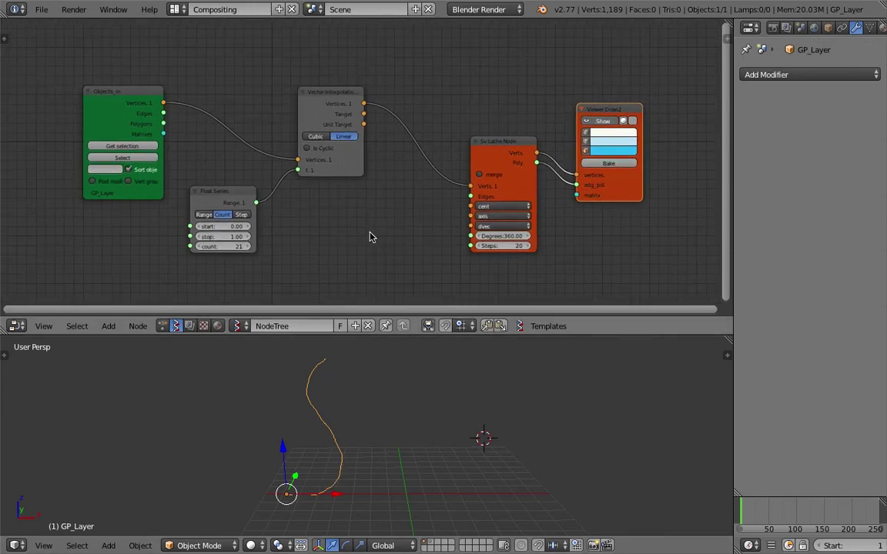
pyautogui.hotkey('shift', 'a')
pyautogui.click(370, 233)
pyautogui.write('line')
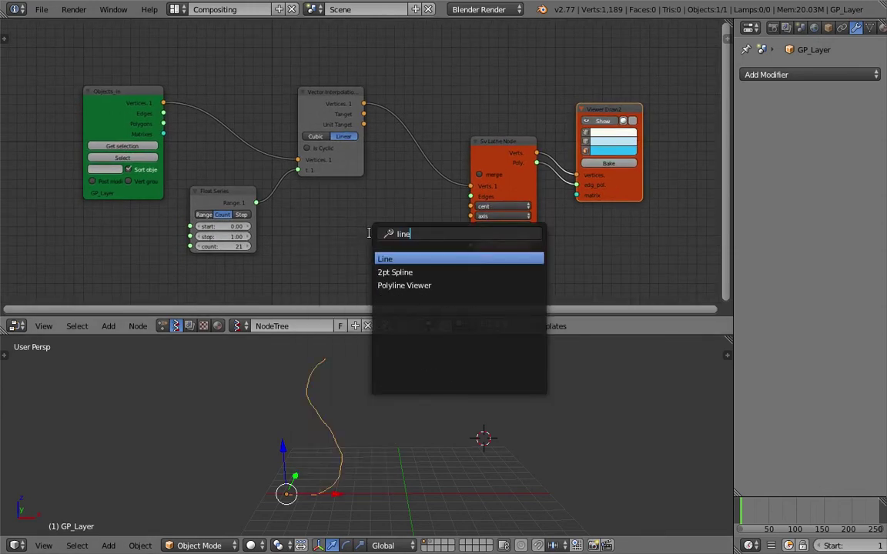
pyautogui.press('Return')
pyautogui.click(318, 208)
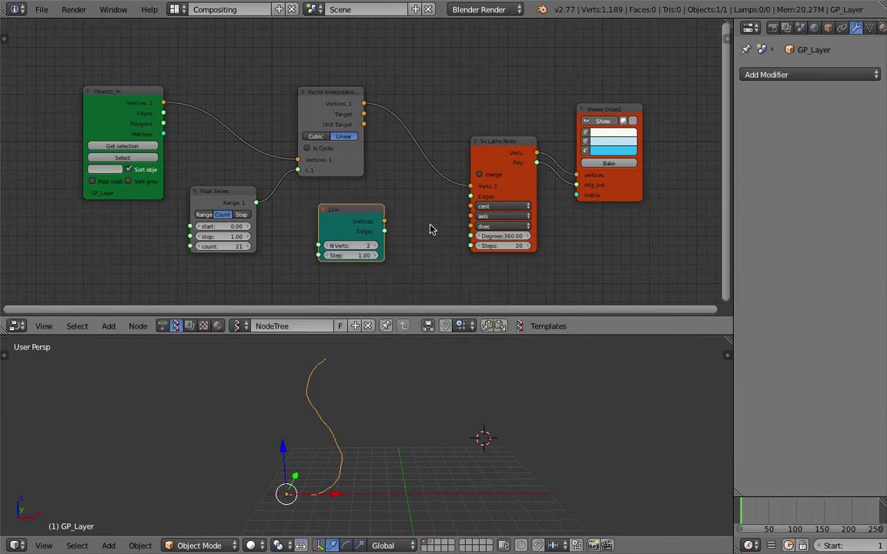
pyautogui.moveTo(384, 231); pyautogui.dragTo(470, 196)
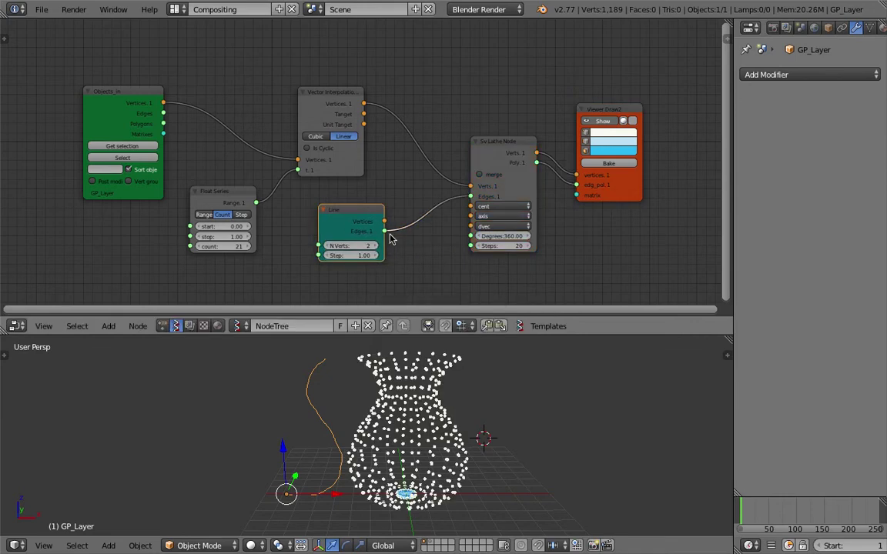
# - Shift the Lathe node slightly and examine the lathed points around the vase's base
pyautogui.moveTo(464, 399)
pyautogui.mouseDown(button='middle')
pyautogui.moveTo(428, 397)
pyautogui.moveTo(450, 402)
pyautogui.mouseUp(button='middle')
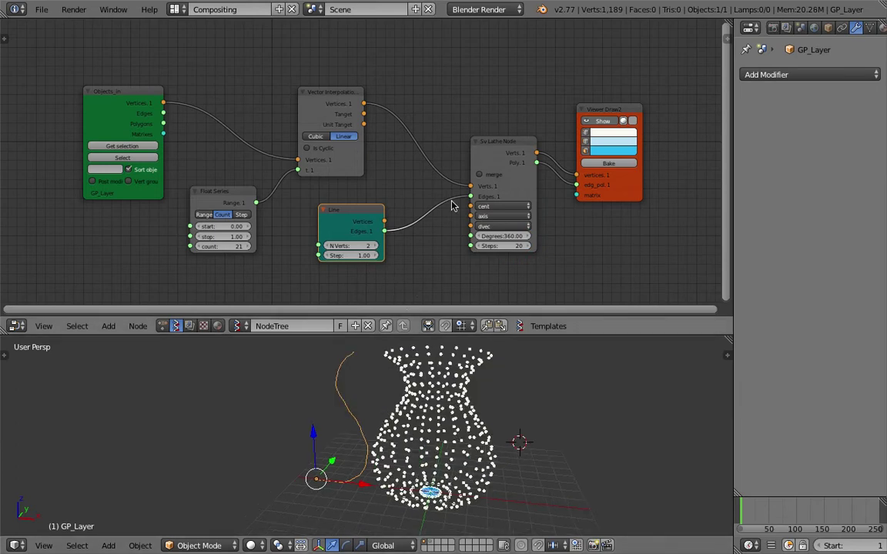
pyautogui.moveTo(458, 150); pyautogui.dragTo(428, 146, button='middle')
pyautogui.moveTo(467, 135); pyautogui.dragTo(456, 117)
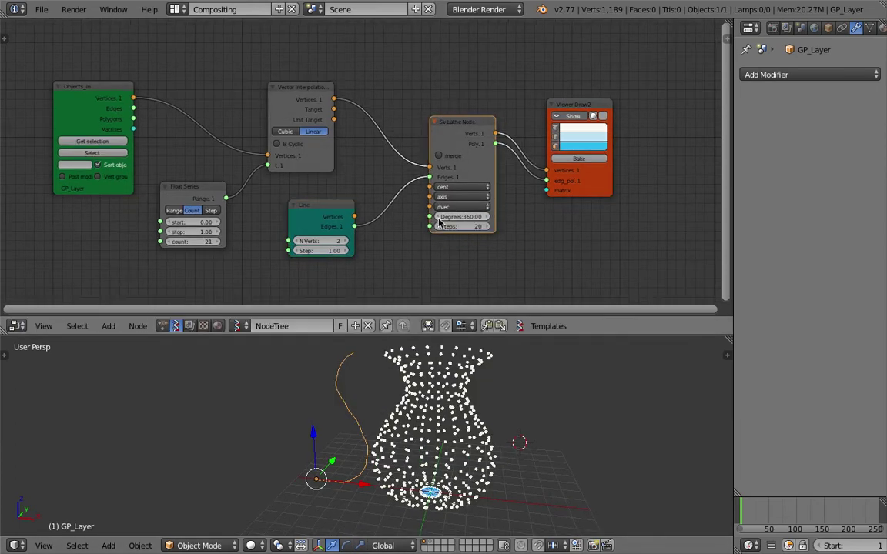
pyautogui.scroll(1, 477, 159)
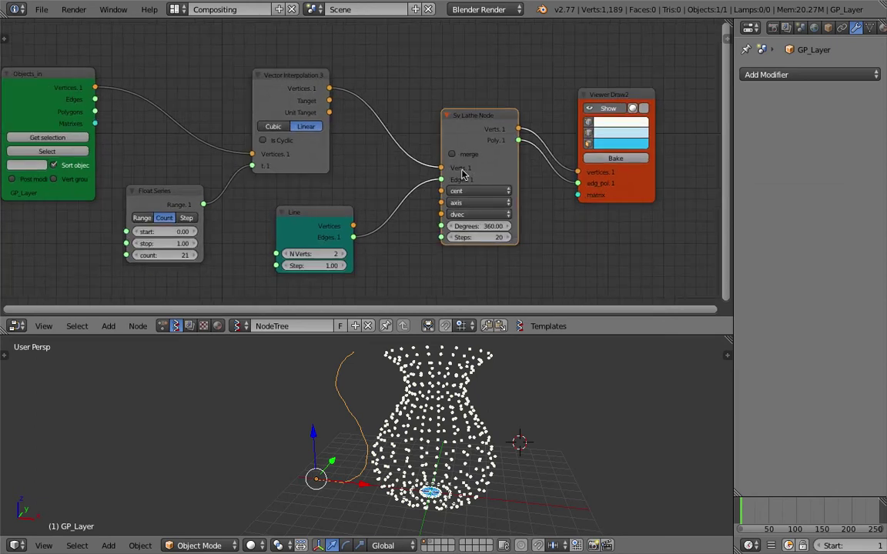
pyautogui.moveTo(468, 493); pyautogui.dragTo(470, 428, button='middle')
pyautogui.scroll(1, 471, 425)
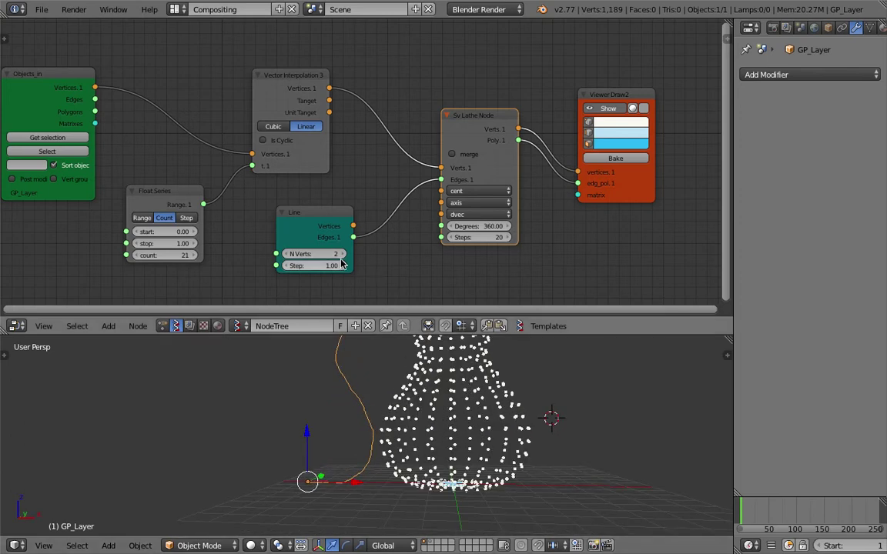
# - Raise the Line node's N Verts to 21 so the edges cover the whole vase profile
pyautogui.click(343, 257)
pyautogui.click(343, 257)
pyautogui.click(343, 256)
pyautogui.click(343, 256)
pyautogui.click(343, 256)
pyautogui.doubleClick(344, 256)
pyautogui.click(343, 256)
pyautogui.click(343, 256)
pyautogui.click(344, 257)
pyautogui.scroll(-2, 460, 401)
pyautogui.keyDown('shift'); pyautogui.moveTo(460, 400); pyautogui.dragTo(458, 421, button='middle'); pyautogui.keyUp('shift')
pyautogui.moveTo(458, 420); pyautogui.dragTo(445, 438, button='middle')
pyautogui.click(344, 255)
pyautogui.click(344, 255)
pyautogui.click(344, 255)
pyautogui.click(343, 256)
pyautogui.click(343, 255)
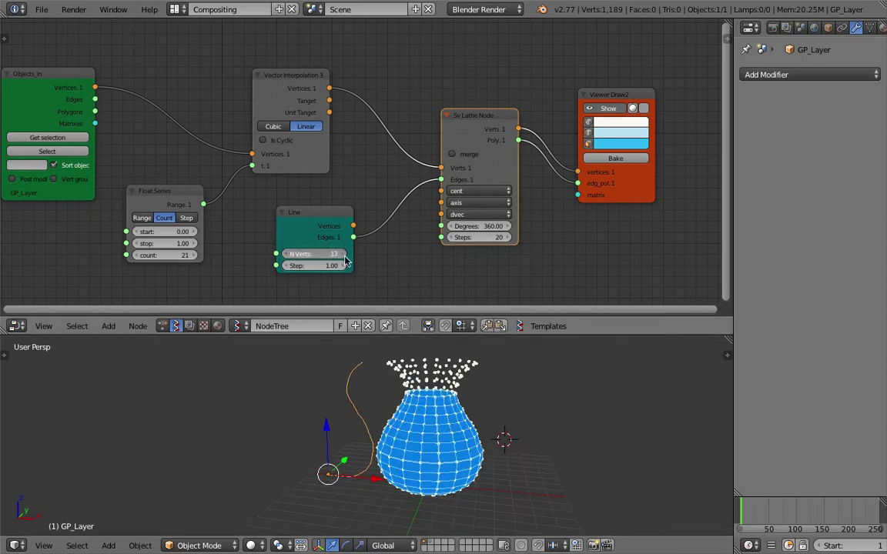
pyautogui.click(344, 255)
pyautogui.click(344, 255)
pyautogui.click(349, 254)
pyautogui.moveTo(350, 254); pyautogui.dragTo(352, 254)
pyautogui.click(344, 256)
pyautogui.click(345, 255)
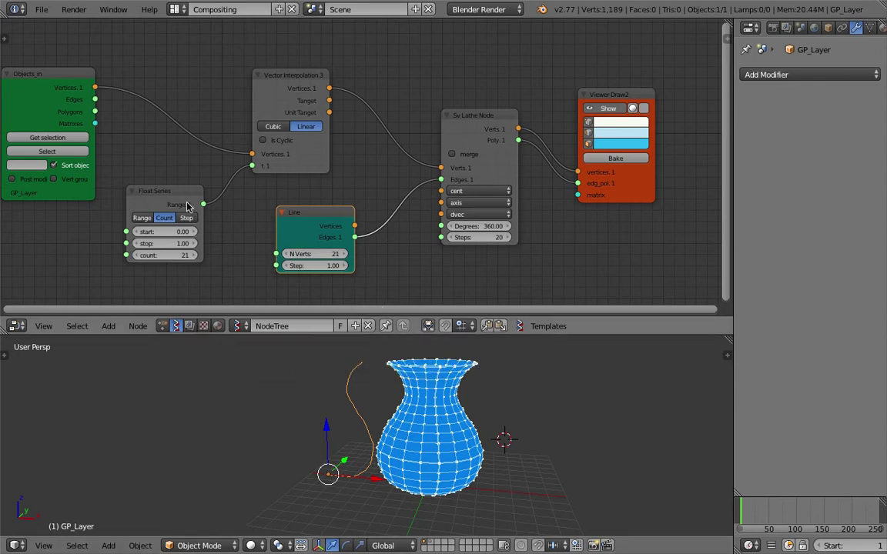
# - Add an Integer node in front of the Float Series node, making room for it in the layout
pyautogui.moveTo(161, 201); pyautogui.dragTo(170, 195)
pyautogui.moveTo(173, 235); pyautogui.dragTo(342, 188, button='middle')
pyautogui.hotkey('shift', 'a')
pyautogui.click(201, 224)
pyautogui.write('int')
pyautogui.press('Down')
pyautogui.press('Down')
pyautogui.press('Return')
pyautogui.click(107, 197)
# - Connect the Integer node to both the Float Series count and the Line N Verts inputs, with its value set to 15
pyautogui.moveTo(185, 211); pyautogui.dragTo(370, 212)
pyautogui.moveTo(186, 212); pyautogui.dragTo(395, 200)
pyautogui.moveTo(164, 222); pyautogui.dragTo(206, 223)
pyautogui.click(173, 223)
# - Move the GP_Layer profile curve away from the vase preview along the X axis and save the file
pyautogui.keyDown('shift'); pyautogui.moveTo(359, 410); pyautogui.dragTo(396, 408, button='middle'); pyautogui.keyUp('shift')
pyautogui.hotkey('ctrl', 's')
pyautogui.click(395, 406)
pyautogui.moveTo(406, 477); pyautogui.dragTo(383, 475)
pyautogui.moveTo(422, 439); pyautogui.dragTo(403, 411, button='middle')
pyautogui.hotkey('ctrl', 's')
pyautogui.click(456, 438)
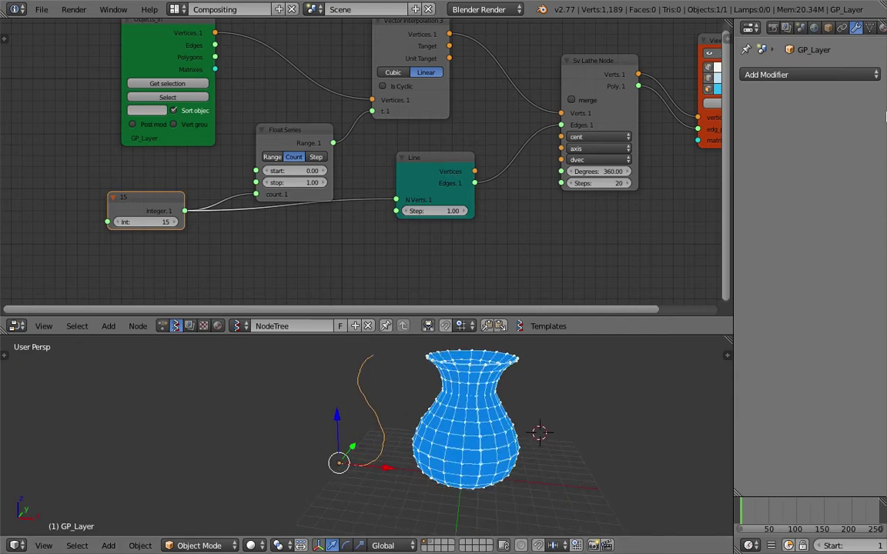
# - Add a Screw modifier to the GP_Layer profile curve and save the file with nothing selected
pyautogui.click(851, 75)
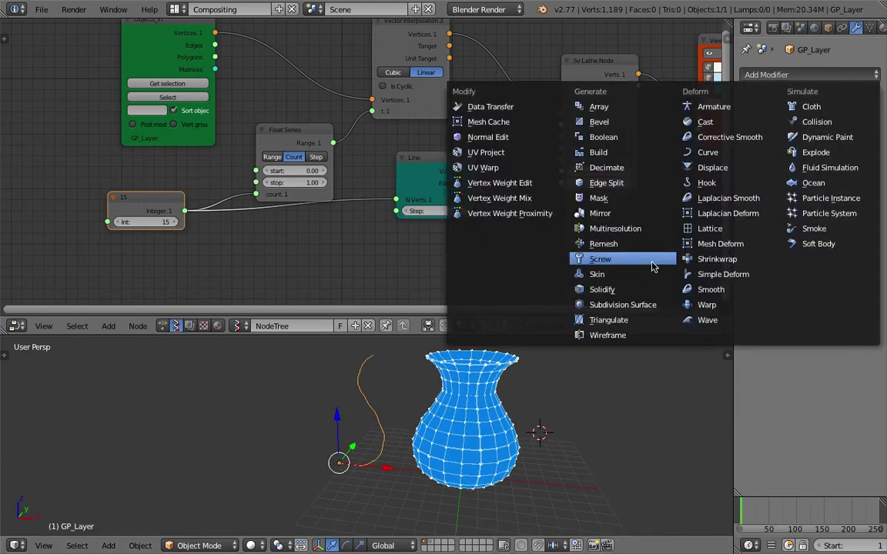
pyautogui.click(652, 262)
pyautogui.moveTo(444, 456); pyautogui.dragTo(459, 449, button='middle')
pyautogui.hotkey('ctrl', 's')
pyautogui.click(459, 447)
pyautogui.press('a')
pyautogui.press('a')
pyautogui.press('a')
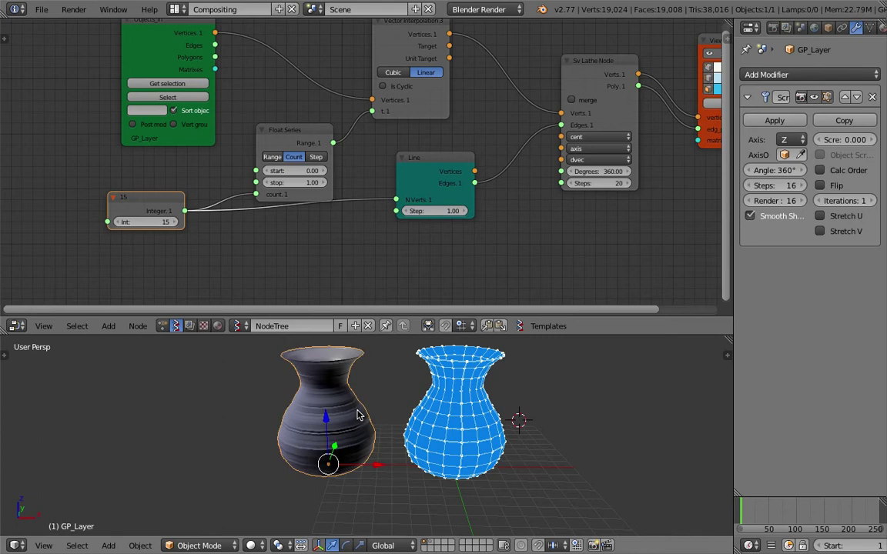
pyautogui.moveTo(357, 411); pyautogui.dragTo(356, 399, button='middle')
pyautogui.hotkey('ctrl', 's')
pyautogui.click(357, 400)
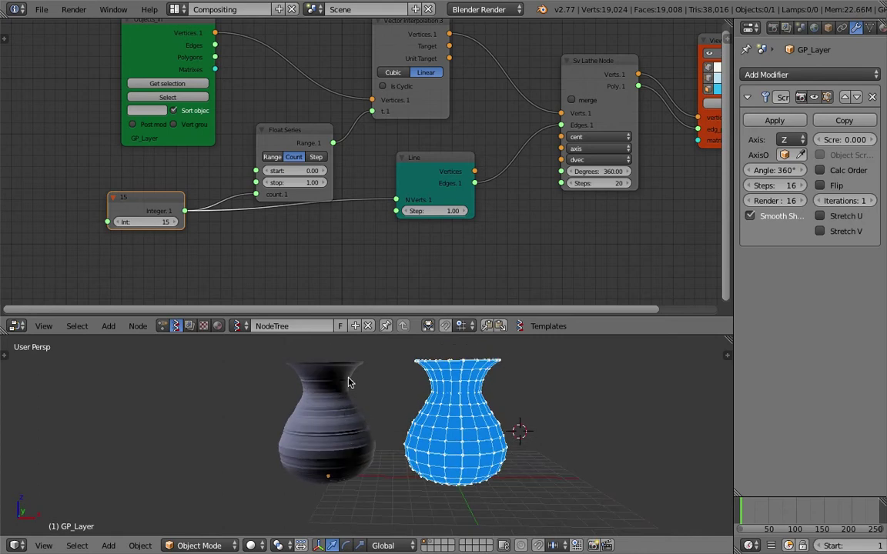
# - Enlarge the 3D viewport and compare the Screw modifier vase with the lathed vase preview
pyautogui.moveTo(373, 420); pyautogui.dragTo(353, 389, button='middle')
pyautogui.scroll(1, 356, 389)
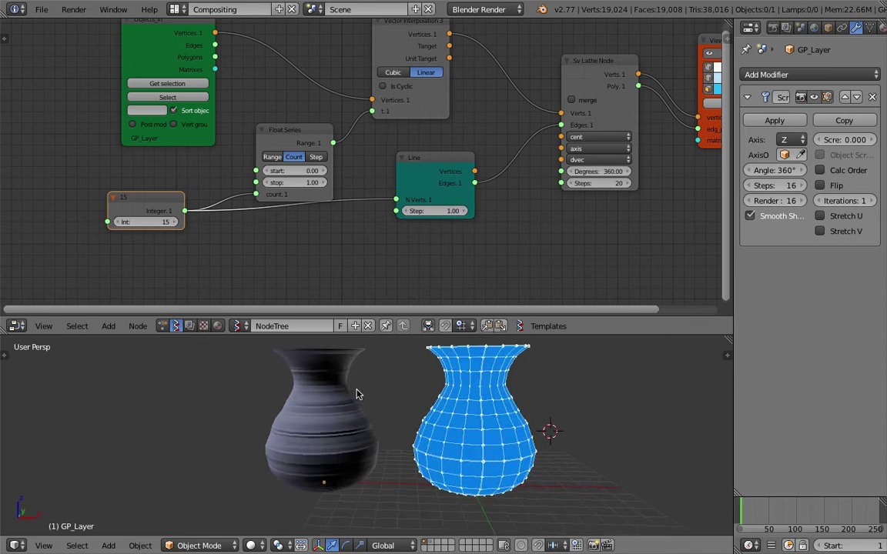
pyautogui.keyDown('shift'); pyautogui.scroll(1, 362, 378); pyautogui.keyUp('shift')
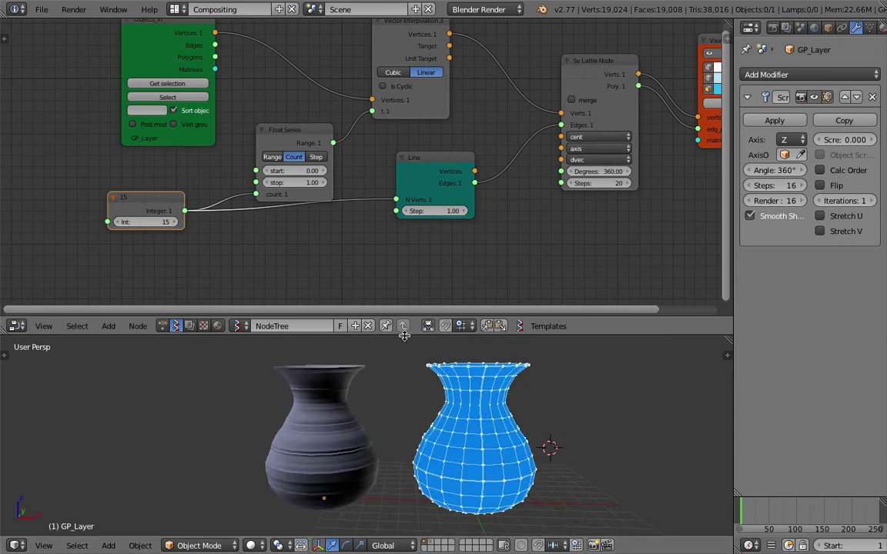
pyautogui.moveTo(404, 336); pyautogui.dragTo(400, 295)
pyautogui.scroll(2, 349, 382)
pyautogui.scroll(-1, 349, 377)
pyautogui.keyDown('shift'); pyautogui.moveTo(349, 385); pyautogui.dragTo(481, 387, button='middle'); pyautogui.keyUp('shift')
pyautogui.scroll(-2, 504, 385)
pyautogui.moveTo(610, 124); pyautogui.dragTo(458, 141, button='middle')
pyautogui.scroll(-1, 458, 158)
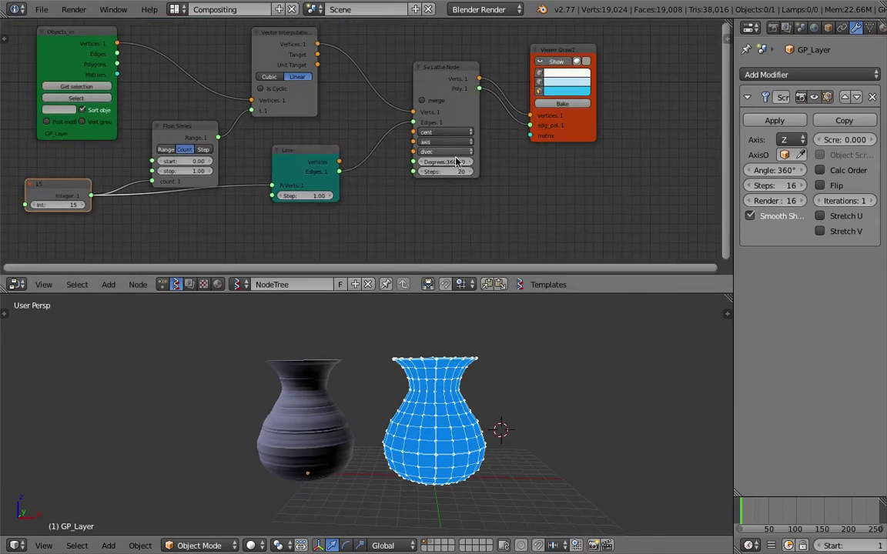
# - Bake the Viewer Draw vase to a mesh and move it along X to stand beside the preview
pyautogui.click(551, 107)
pyautogui.moveTo(472, 385); pyautogui.dragTo(468, 394, button='middle')
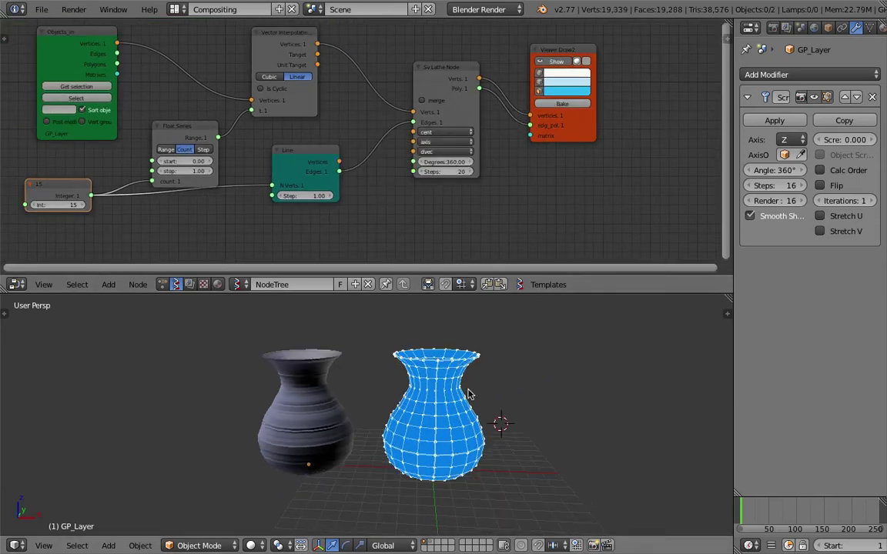
pyautogui.rightClick(445, 438)
pyautogui.moveTo(476, 470); pyautogui.dragTo(605, 467)
pyautogui.click(642, 418)
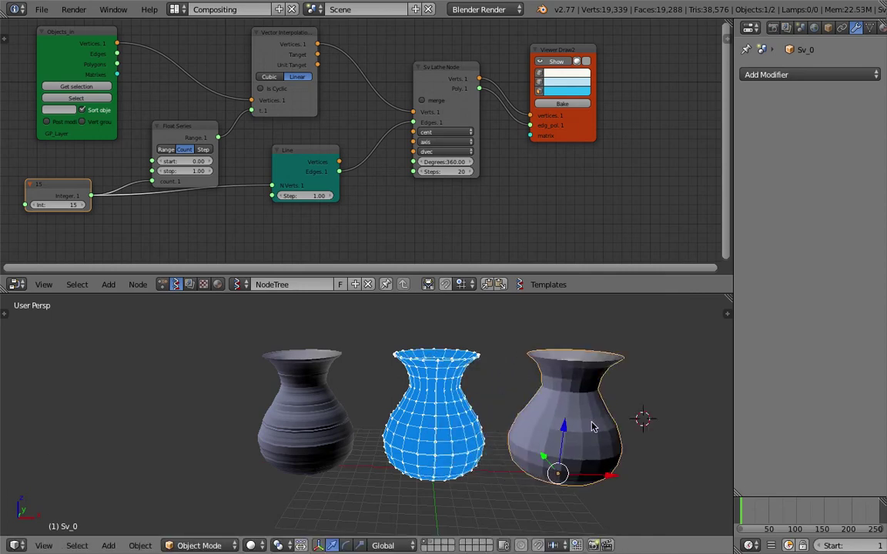
# - Shade the baked vase smooth and give it a level 3 Subdivision Surface modifier
pyautogui.press('space')
pyautogui.write('smooth')
pyautogui.press('Return')
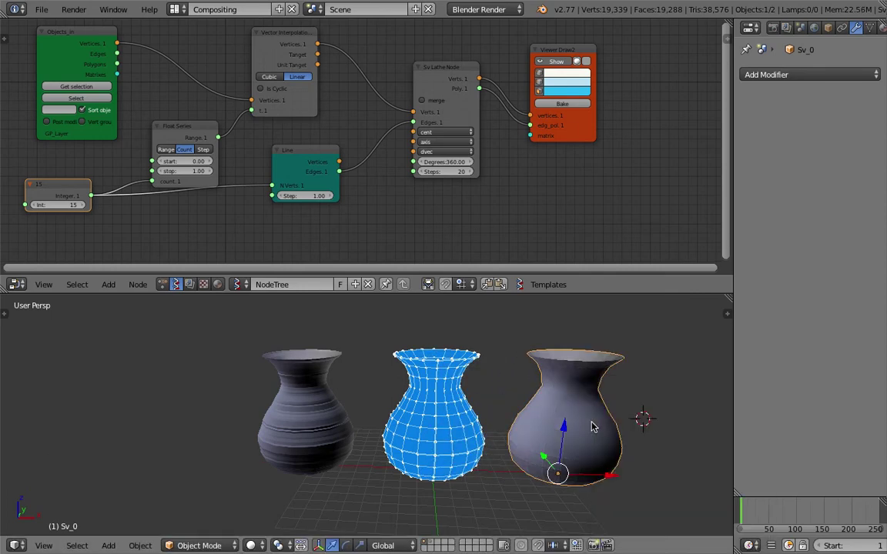
pyautogui.hotkey('ctrl', '3')
pyautogui.moveTo(579, 348); pyautogui.dragTo(576, 385, button='middle')
pyautogui.scroll(1, 570, 383)
# - Add a Solidify modifier to the baked vase with a thickness of 0.2190
pyautogui.click(791, 74)
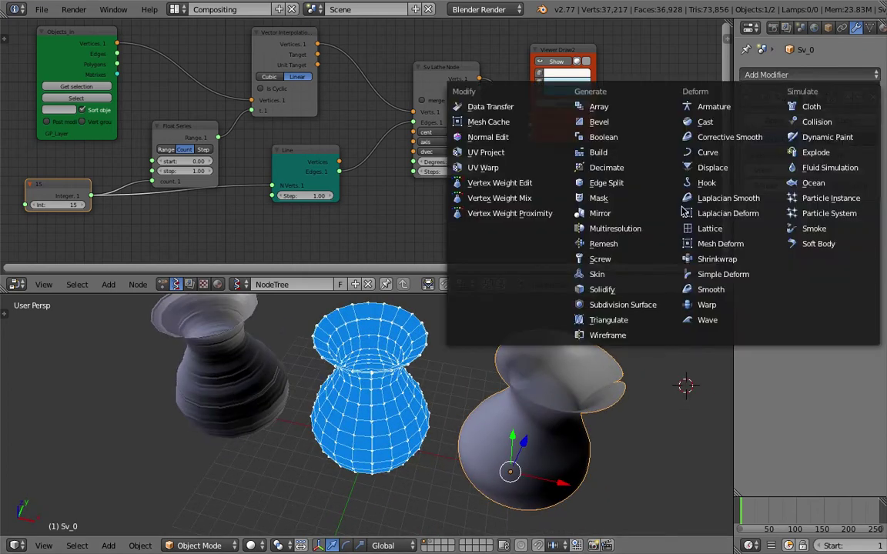
pyautogui.click(643, 289)
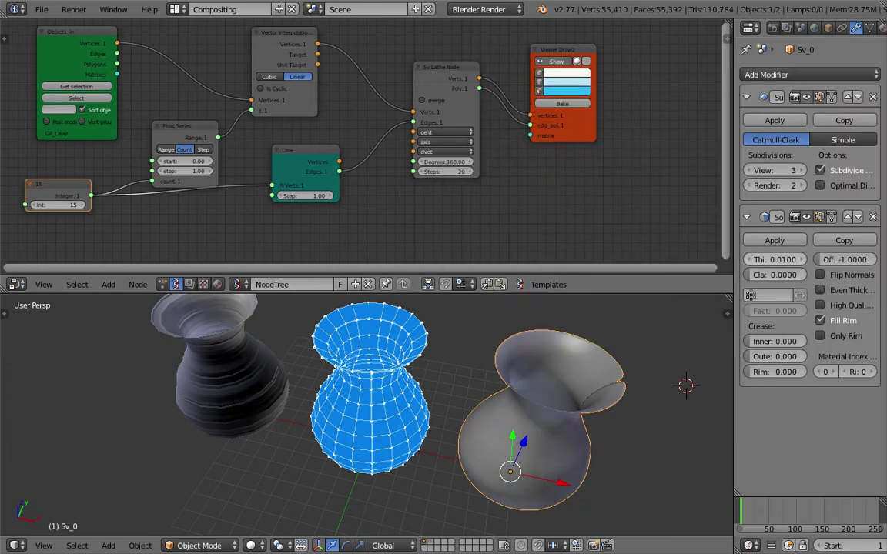
pyautogui.moveTo(778, 260); pyautogui.dragTo(804, 259)
pyautogui.moveTo(581, 410); pyautogui.dragTo(624, 370, button='middle')
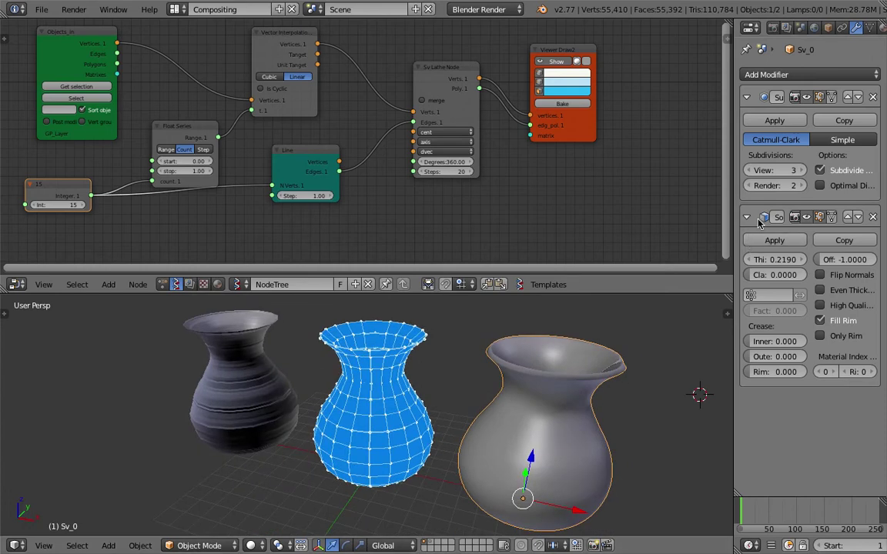
pyautogui.moveTo(514, 385); pyautogui.dragTo(410, 412, button='middle')
# - Enable merge on the Lathe node and adjust the Line node's position
pyautogui.moveTo(341, 210); pyautogui.dragTo(441, 224, button='middle')
pyautogui.scroll(2, 355, 204)
pyautogui.click(411, 164)
pyautogui.moveTo(410, 163); pyautogui.dragTo(439, 162)
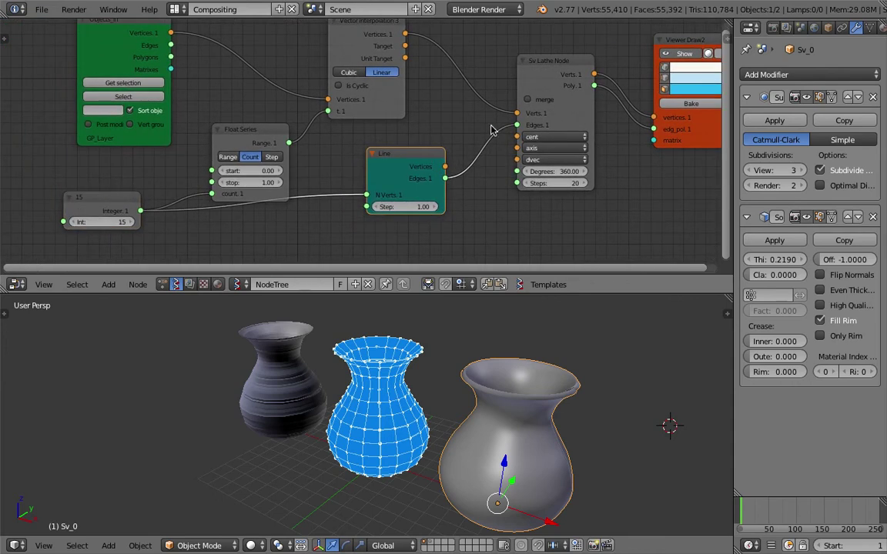
pyautogui.moveTo(491, 335); pyautogui.dragTo(512, 339, button='middle')
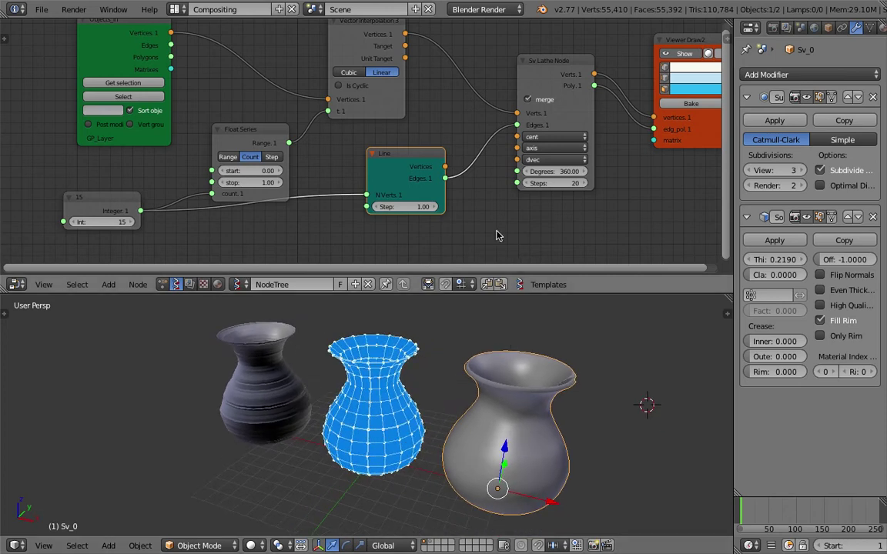
pyautogui.moveTo(421, 162); pyautogui.dragTo(426, 170)
pyautogui.moveTo(351, 164); pyautogui.dragTo(354, 191, button='middle')
# - Nudge the Float Series and Line nodes to tidy the node layout
pyautogui.click(362, 115)
pyautogui.click(362, 114)
pyautogui.click(362, 115)
pyautogui.click(362, 115)
pyautogui.click(362, 115)
pyautogui.click(362, 114)
pyautogui.moveTo(277, 159); pyautogui.dragTo(272, 151)
pyautogui.moveTo(409, 151); pyautogui.dragTo(402, 140, button='middle')
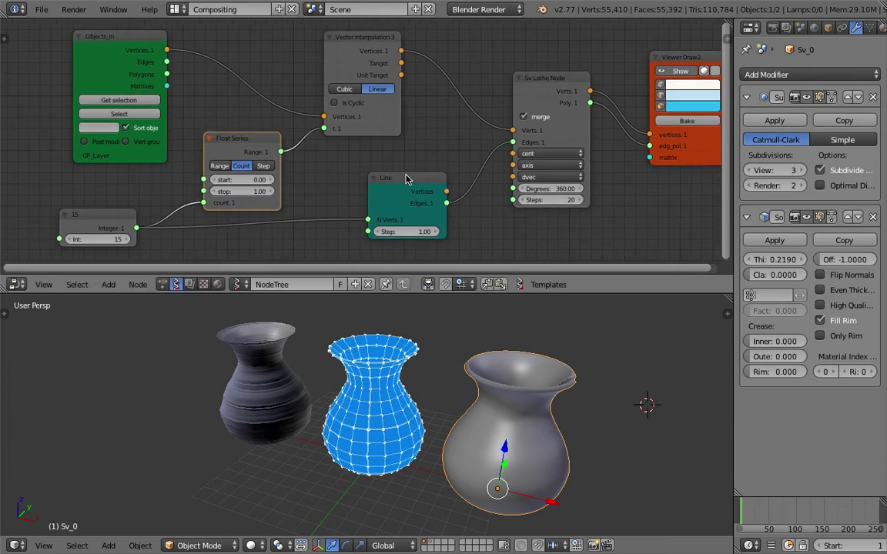
pyautogui.moveTo(404, 175); pyautogui.dragTo(391, 174)
pyautogui.moveTo(542, 126); pyautogui.dragTo(503, 117, button='middle')
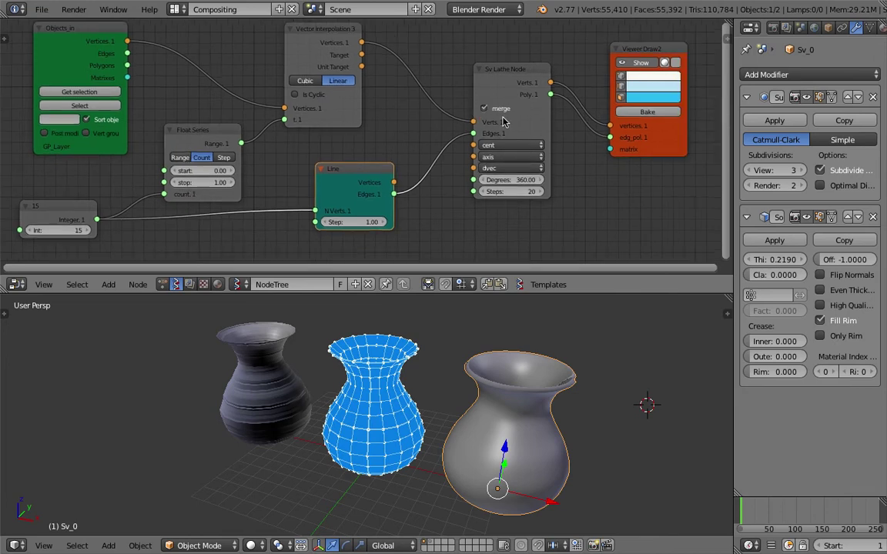
# - Bake the merged vase to a second mesh and move it along X beyond the first baked vase
pyautogui.click(665, 113)
pyautogui.moveTo(334, 361); pyautogui.dragTo(392, 425, button='middle')
pyautogui.rightClick(391, 427)
pyautogui.moveTo(408, 446); pyautogui.dragTo(615, 432)
# - Apply a level 3 Subdivision Surface modifier to the second baked vase and shift it slightly farther out
pyautogui.keyDown('shift'); pyautogui.moveTo(617, 420); pyautogui.dragTo(505, 397, button='middle'); pyautogui.keyUp('shift')
pyautogui.moveTo(505, 398); pyautogui.dragTo(487, 387, button='middle')
pyautogui.hotkey('ctrl', '3')
pyautogui.moveTo(546, 483); pyautogui.dragTo(570, 486)
pyautogui.moveTo(429, 407); pyautogui.dragTo(409, 393, button='middle')
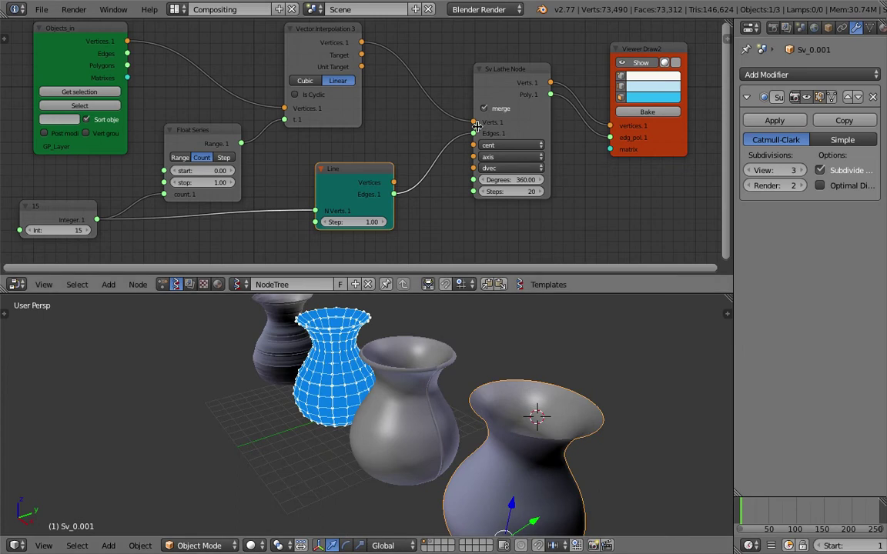
# - Reduce the Lathe node's Degrees to 293.16
pyautogui.moveTo(447, 153); pyautogui.dragTo(381, 131, button='middle')
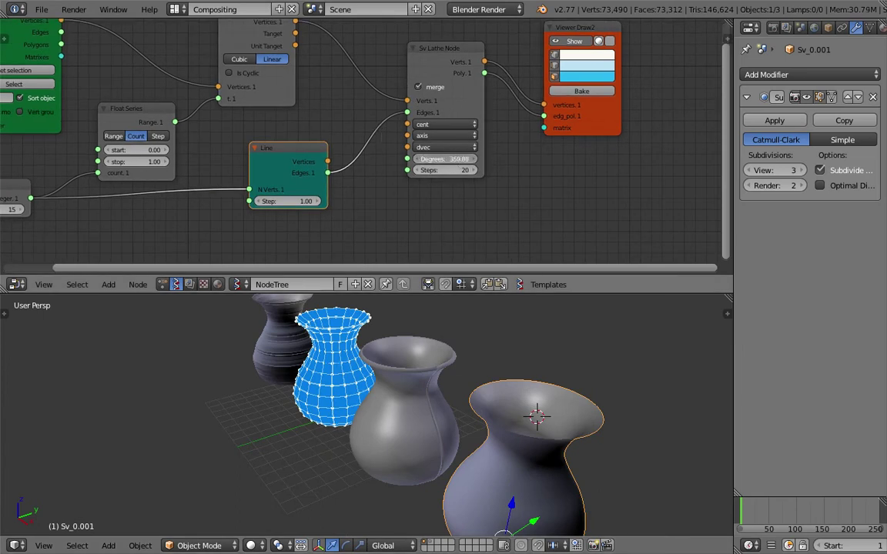
pyautogui.moveTo(456, 159); pyautogui.dragTo(410, 159)
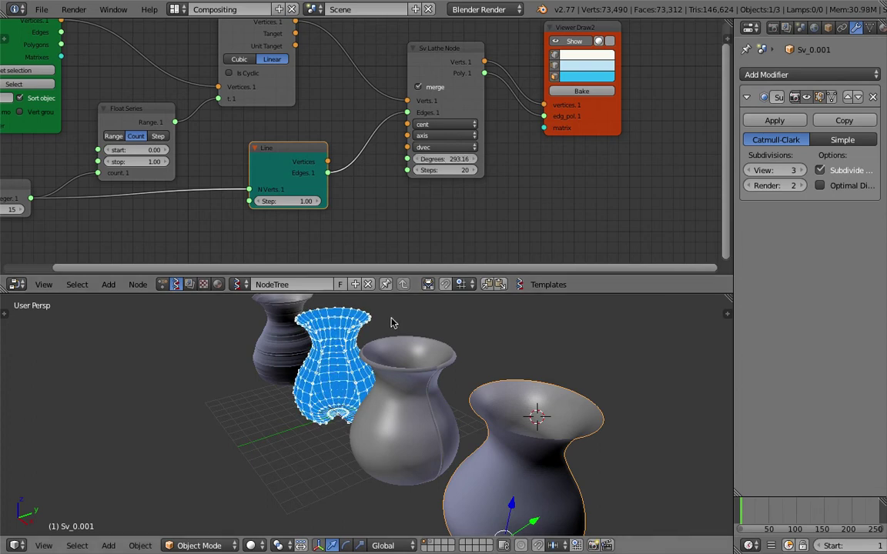
# - Turn off merge on the Lathe node and set its Degrees to 180
pyautogui.moveTo(381, 332); pyautogui.dragTo(433, 323, button='middle')
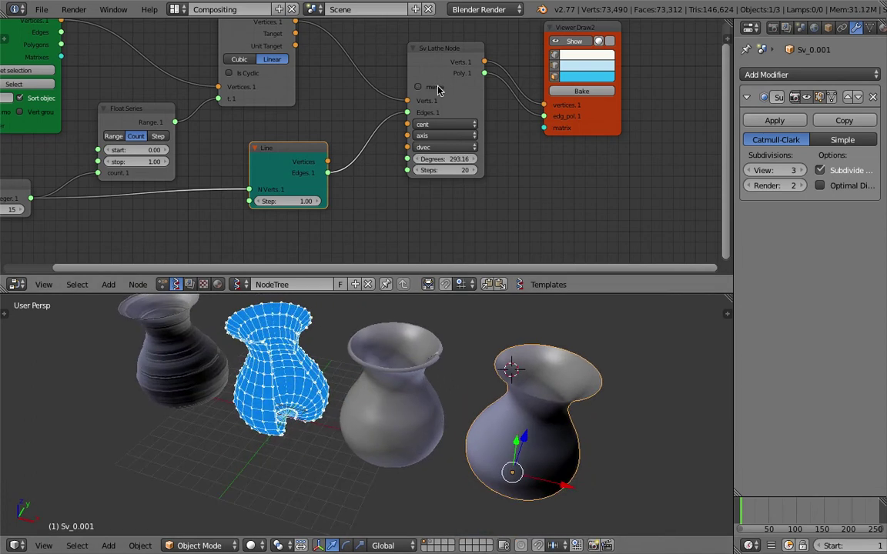
pyautogui.keyDown('shift'); pyautogui.moveTo(330, 394); pyautogui.dragTo(418, 390, button='middle'); pyautogui.keyUp('shift')
pyautogui.scroll(2, 418, 390)
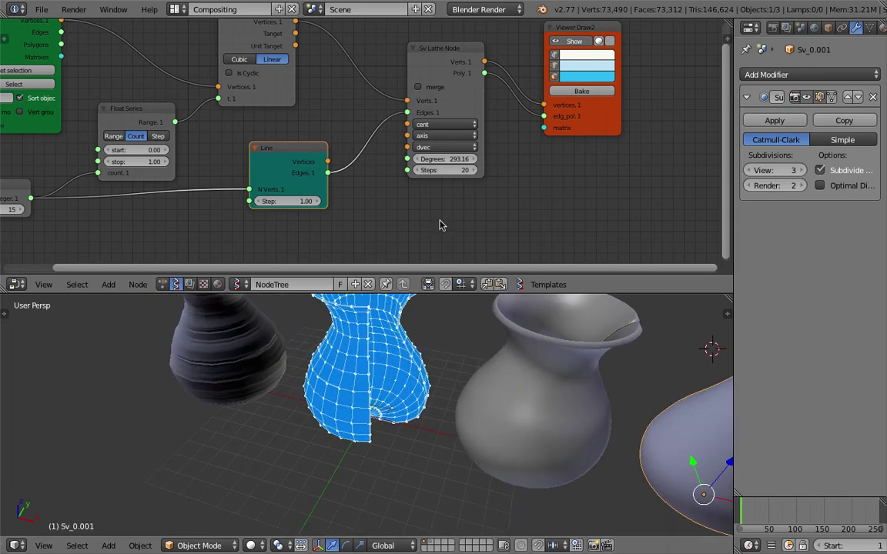
pyautogui.moveTo(454, 160); pyautogui.dragTo(344, 160)
pyautogui.click(454, 162)
pyautogui.write('180')
pyautogui.press('Return')
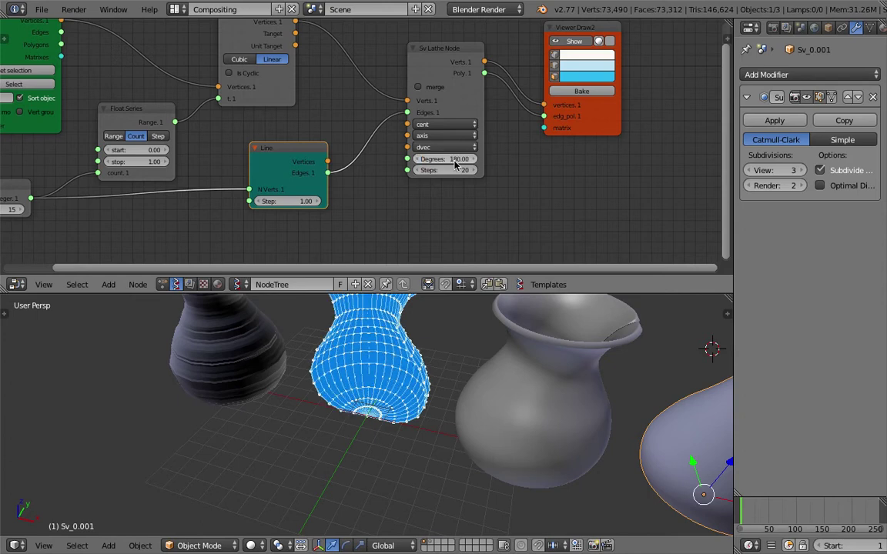
# - Reduce the Lathe node's Steps to 9
pyautogui.moveTo(380, 382); pyautogui.dragTo(371, 344, button='middle')
pyautogui.moveTo(447, 170); pyautogui.dragTo(416, 170)
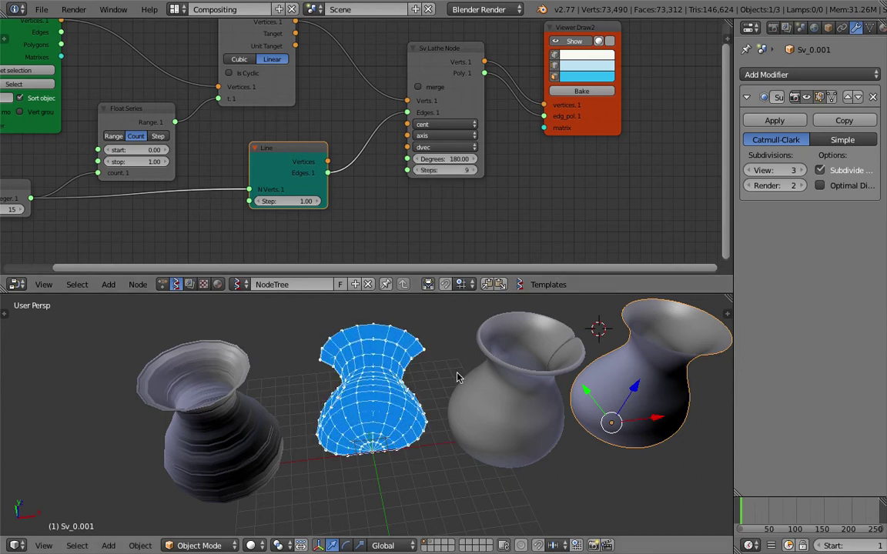
pyautogui.moveTo(457, 376); pyautogui.dragTo(412, 370, button='middle')
pyautogui.scroll(-2, 454, 392)
pyautogui.moveTo(489, 412); pyautogui.dragTo(504, 370, button='middle')
# - Set the Lathe node's Degrees to 360 and turn merge back on
pyautogui.click(450, 158)
pyautogui.write('36')
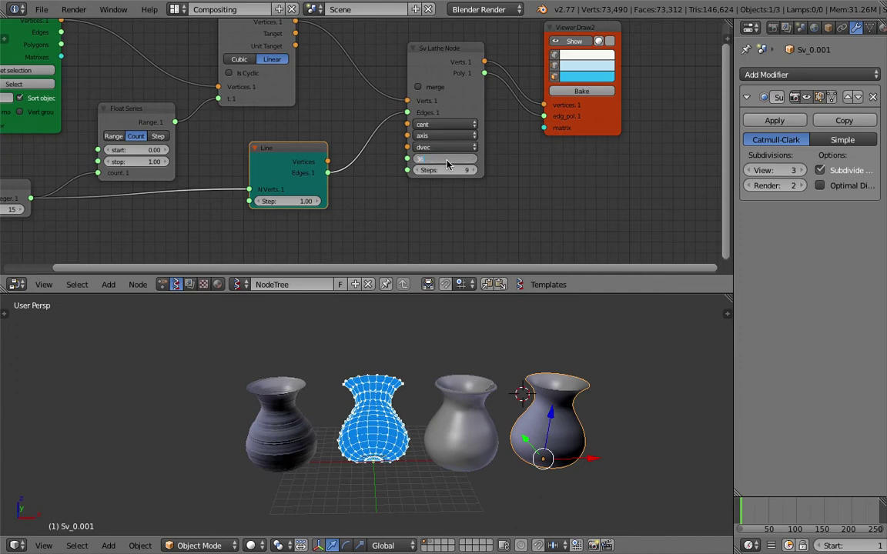
pyautogui.write('0')
pyautogui.press('Return')
pyautogui.click(433, 88)
# - Delete the two baked vase meshes, keeping only the Screw modifier vase and the node-generated vase
pyautogui.rightClick(483, 428)
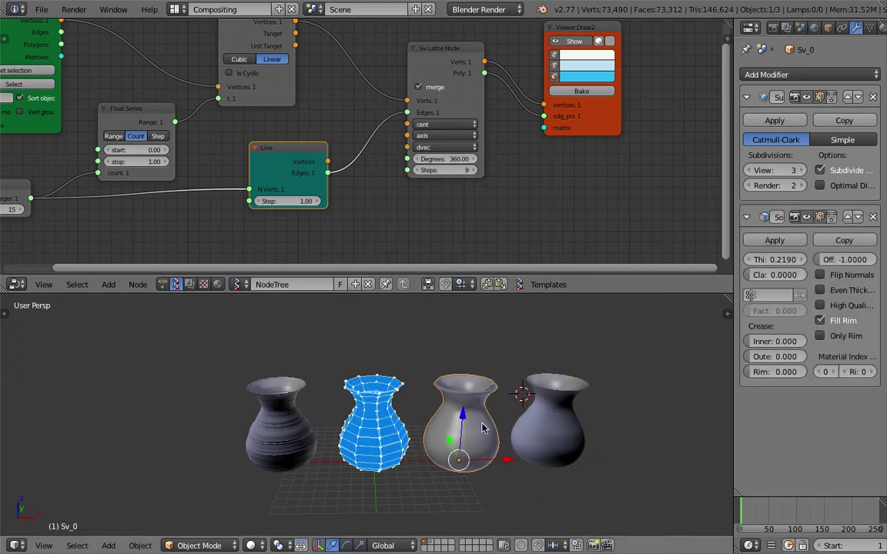
pyautogui.rightClick(546, 409)
pyautogui.press('x')
pyautogui.click(548, 408)
pyautogui.rightClick(478, 415)
pyautogui.press('x')
pyautogui.click(477, 414)
# - Space out the Viewer Draw, Lathe and Line nodes to make room in the node tree
pyautogui.moveTo(469, 421)
pyautogui.mouseDown(button='middle')
pyautogui.moveTo(415, 415)
pyautogui.moveTo(462, 405)
pyautogui.mouseUp(button='middle')
pyautogui.scroll(2, 416, 416)
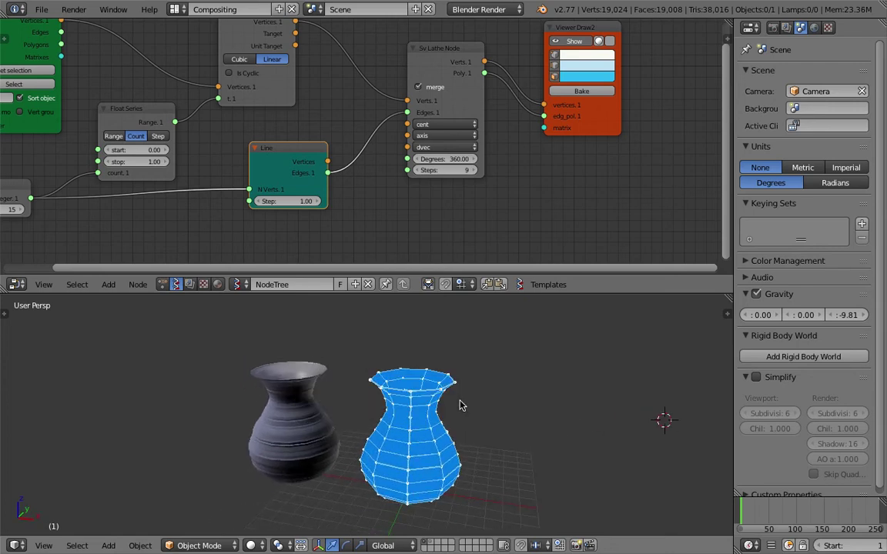
pyautogui.scroll(-3, 448, 131)
pyautogui.moveTo(448, 131); pyautogui.dragTo(454, 146, button='middle')
pyautogui.moveTo(538, 69); pyautogui.dragTo(601, 81)
pyautogui.moveTo(448, 89); pyautogui.dragTo(495, 90)
pyautogui.click(331, 165)
pyautogui.moveTo(331, 165); pyautogui.dragTo(373, 172)
# - Nudge the Vector Interpolation node and enlarge the node editor area over the 3D view
pyautogui.moveTo(401, 313); pyautogui.dragTo(418, 362, button='middle')
pyautogui.keyDown('shift'); pyautogui.moveTo(418, 396); pyautogui.dragTo(431, 346, button='middle'); pyautogui.keyUp('shift')
pyautogui.moveTo(428, 420); pyautogui.dragTo(460, 402, button='middle')
pyautogui.moveTo(317, 128); pyautogui.dragTo(346, 218, button='middle')
pyautogui.moveTo(326, 147); pyautogui.dragTo(321, 140)
pyautogui.moveTo(403, 115); pyautogui.dragTo(377, 112, button='middle')
pyautogui.moveTo(426, 292); pyautogui.dragTo(425, 330)
pyautogui.scroll(1, 408, 254)
# - Add a Randomize input vertices node and place it above the link between Vector Interpolation and Lathe
pyautogui.moveTo(382, 153); pyautogui.dragTo(366, 124, button='middle')
pyautogui.hotkey('shift', 'a')
pyautogui.click(367, 99)
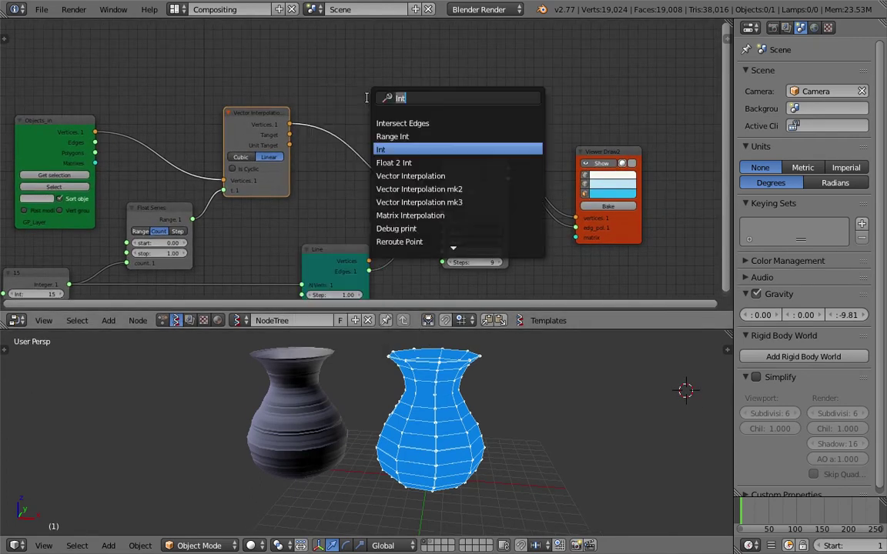
pyautogui.write('random')
pyautogui.press('Down')
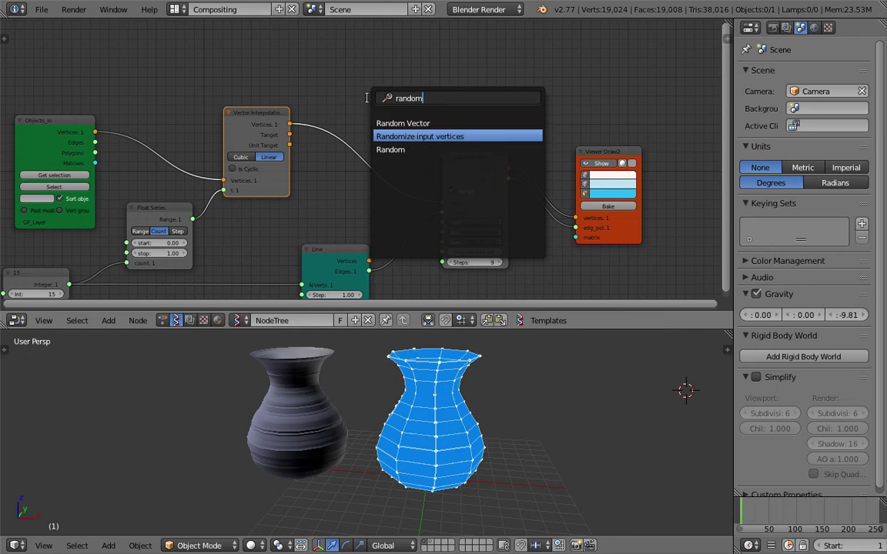
pyautogui.press('Return')
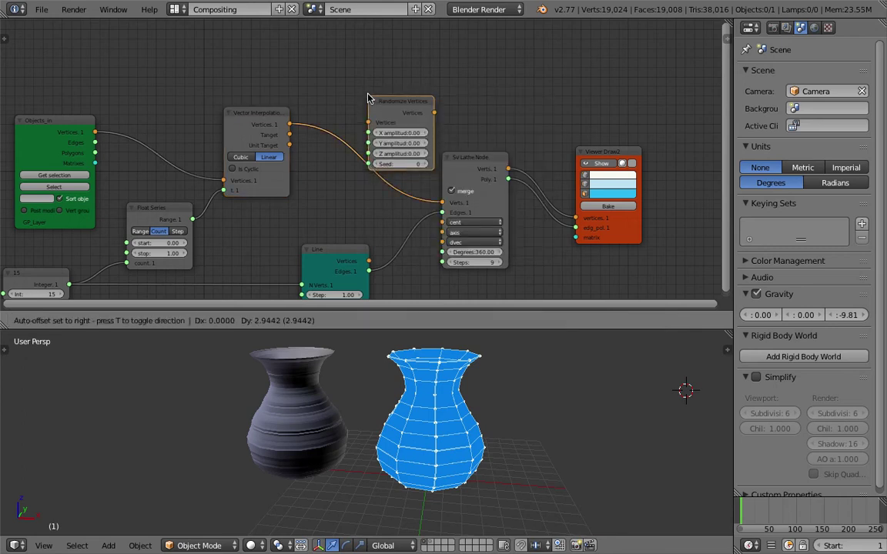
pyautogui.click(372, 79)
pyautogui.scroll(1, 297, 89)
pyautogui.moveTo(398, 78); pyautogui.dragTo(385, 72)
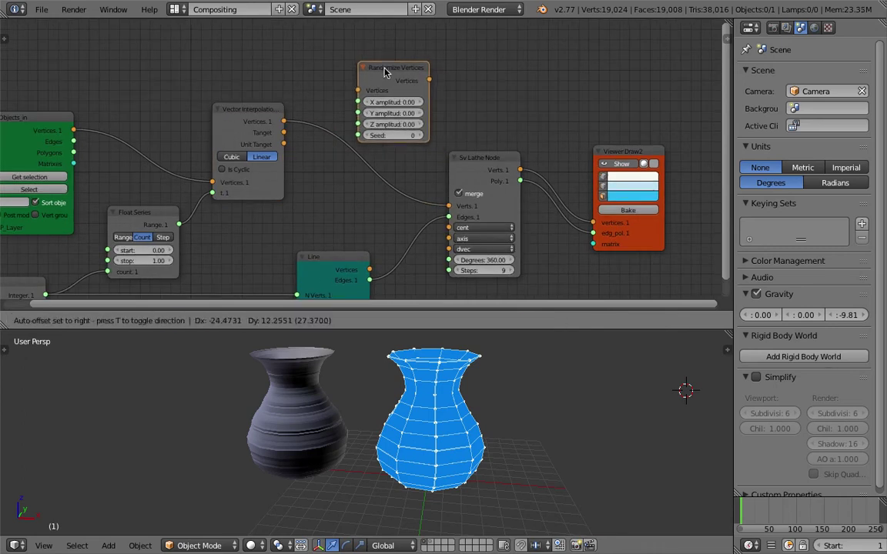
# - Route the Vector Interpolation vertices through Randomize Vertices into the Lathe node's Verts input and reposition the new node
pyautogui.scroll(1, 348, 94)
pyautogui.moveTo(347, 95); pyautogui.dragTo(358, 100, button='middle')
pyautogui.moveTo(289, 124); pyautogui.dragTo(367, 89)
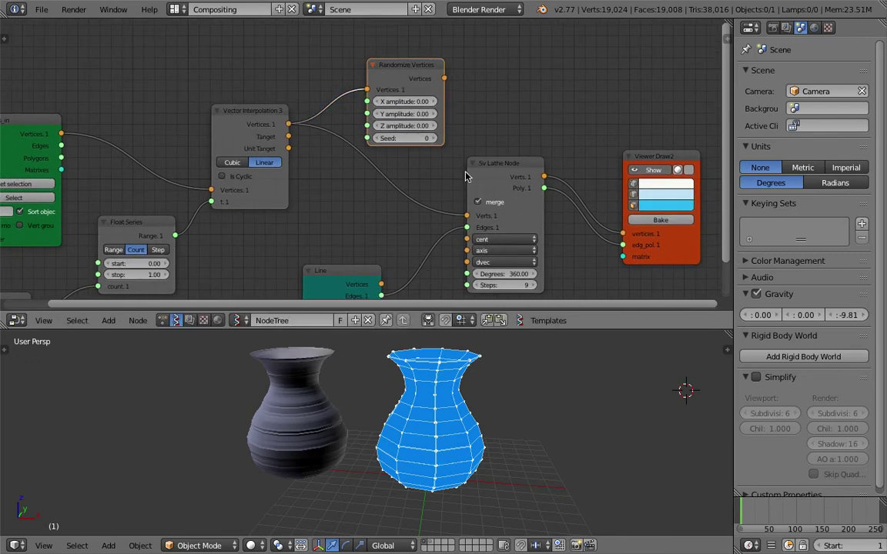
pyautogui.moveTo(444, 78); pyautogui.dragTo(467, 216)
pyautogui.moveTo(401, 79); pyautogui.dragTo(452, 113)
# - Set the Randomize Vertices node's X amplitude to 0.69 and its Seed to 601
pyautogui.moveTo(382, 148); pyautogui.dragTo(431, 148)
pyautogui.scroll(-2, 488, 377)
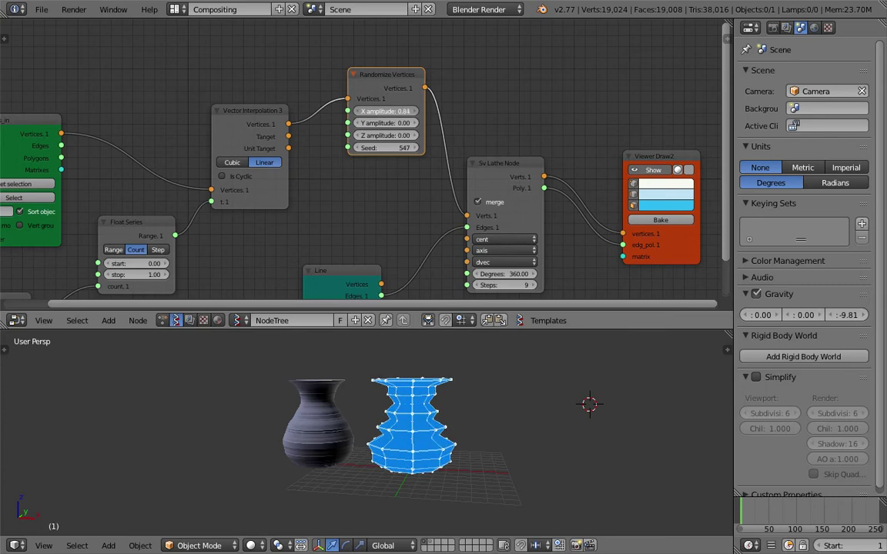
pyautogui.moveTo(394, 112); pyautogui.dragTo(381, 112)
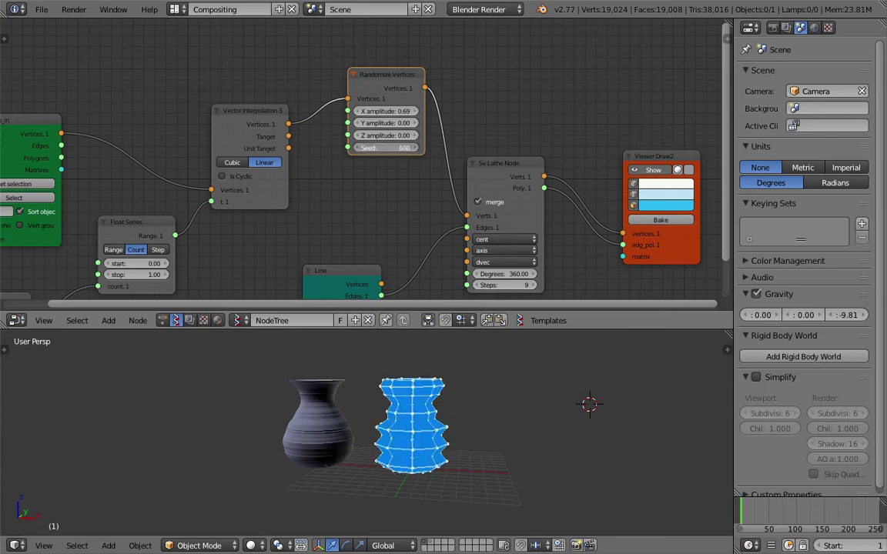
# - Raise the Integer node feeding the Float Series and Line nodes to 20
pyautogui.moveTo(334, 219); pyautogui.dragTo(394, 180, button='middle')
pyautogui.moveTo(159, 234); pyautogui.dragTo(203, 184, button='middle')
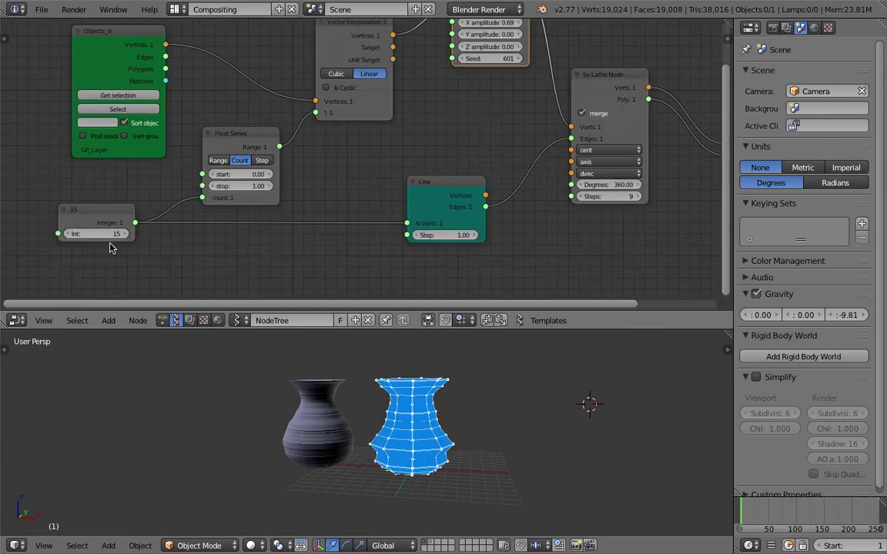
pyautogui.moveTo(97, 234)
pyautogui.mouseDown()
pyautogui.moveTo(113, 234)
pyautogui.moveTo(100, 234)
pyautogui.mouseUp()
pyautogui.moveTo(370, 404); pyautogui.dragTo(371, 411, button='middle')
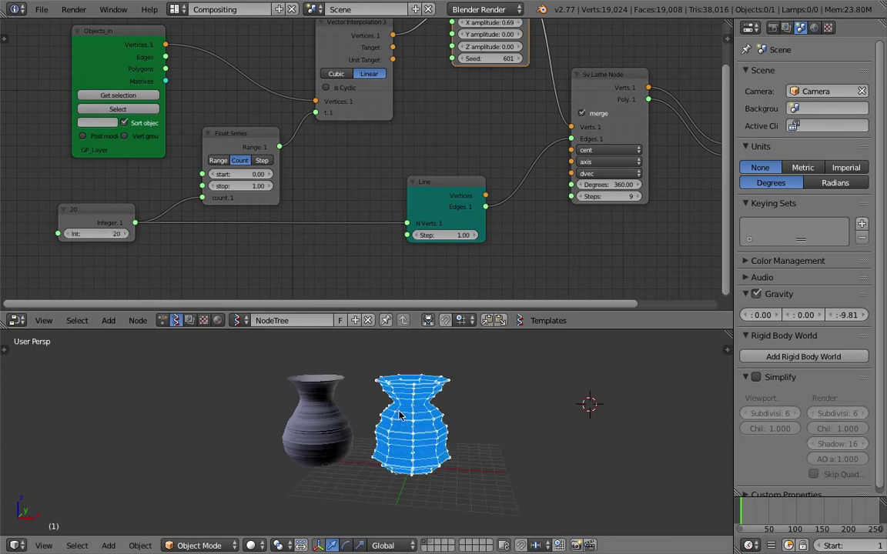
# - Turn off vertex display in the Viewer Draw node so only edges and faces are drawn
pyautogui.moveTo(592, 127); pyautogui.dragTo(296, 161, button='middle')
pyautogui.scroll(-1, 409, 138)
pyautogui.click(438, 132)
pyautogui.moveTo(451, 417); pyautogui.dragTo(466, 402, button='middle')
pyautogui.moveTo(465, 402); pyautogui.dragTo(456, 417, button='middle')
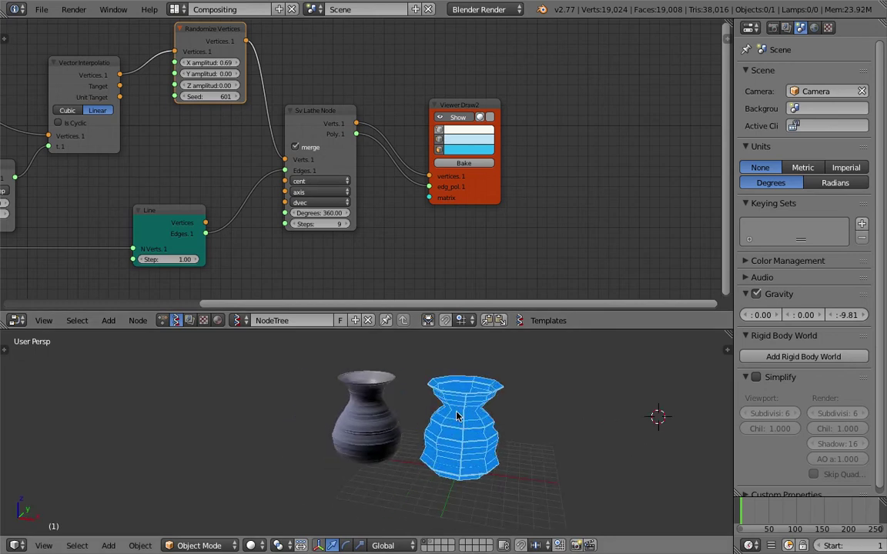
# - Save the scene as the next numbered version of SV_pottery_001.blend on the Desktop, and save it once more
pyautogui.click(42, 9)
pyautogui.click(93, 117)
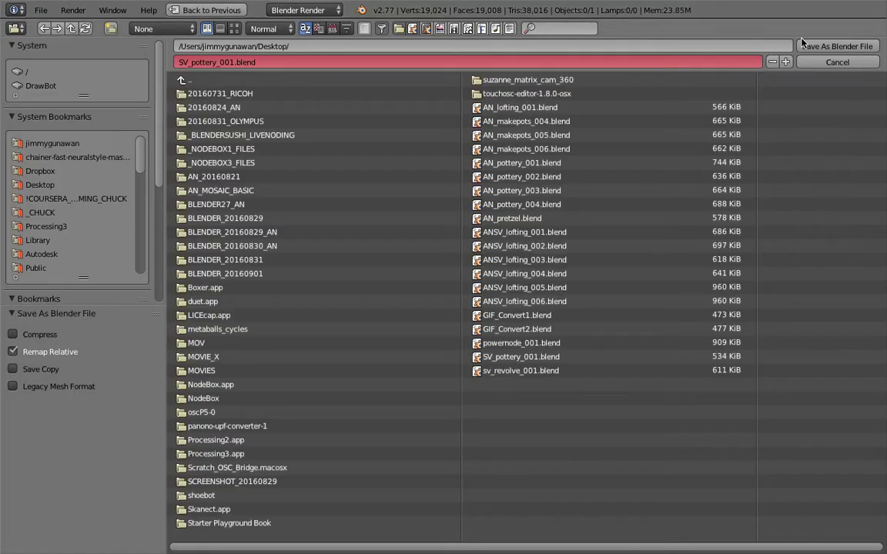
pyautogui.click(787, 62)
pyautogui.click(827, 46)
pyautogui.moveTo(380, 227); pyautogui.dragTo(564, 229, button='middle')
pyautogui.scroll(-2, 564, 229)
pyautogui.hotkey('ctrl', 's')
pyautogui.click(563, 227)
# - Reposition the Viewer Draw, Line and Integer nodes and save the file over itself
pyautogui.moveTo(608, 109); pyautogui.dragTo(622, 113)
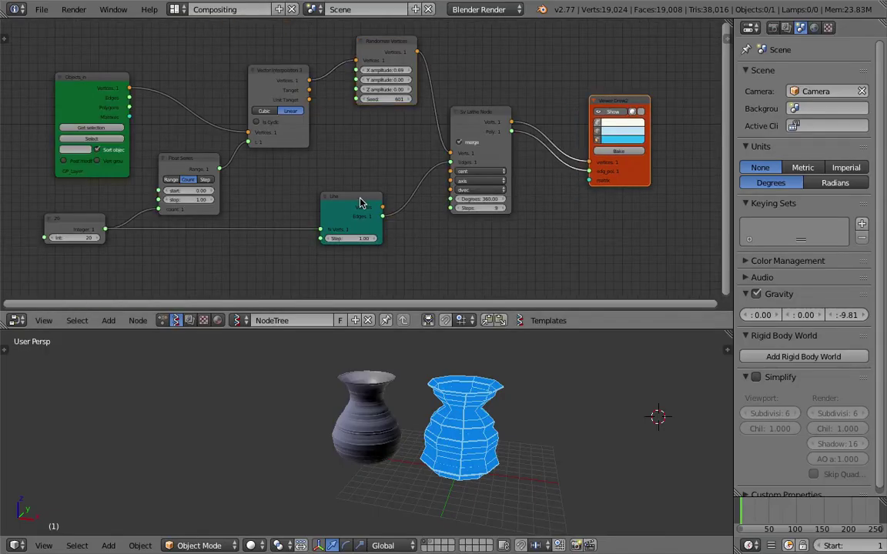
pyautogui.moveTo(360, 202); pyautogui.dragTo(360, 173)
pyautogui.moveTo(92, 223); pyautogui.dragTo(92, 235)
pyautogui.moveTo(336, 171); pyautogui.dragTo(307, 199)
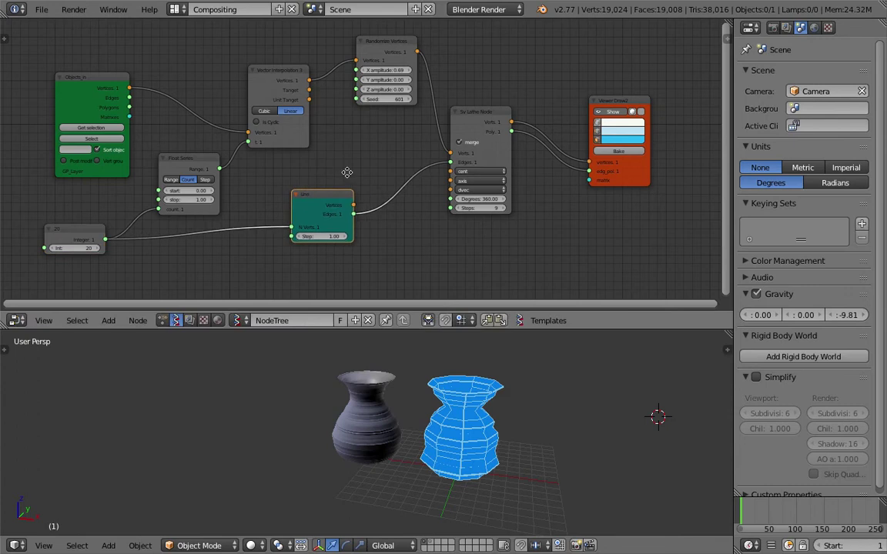
pyautogui.moveTo(347, 172); pyautogui.dragTo(231, 159, button='middle')
pyautogui.hotkey('ctrl', 's')
pyautogui.click(231, 159)
# - Move the Viewer Draw node farther from the Lathe node to leave space for more nodes
pyautogui.moveTo(495, 85); pyautogui.dragTo(630, 90)
pyautogui.moveTo(526, 208); pyautogui.dragTo(440, 164, button='middle')
pyautogui.scroll(1, 440, 164)
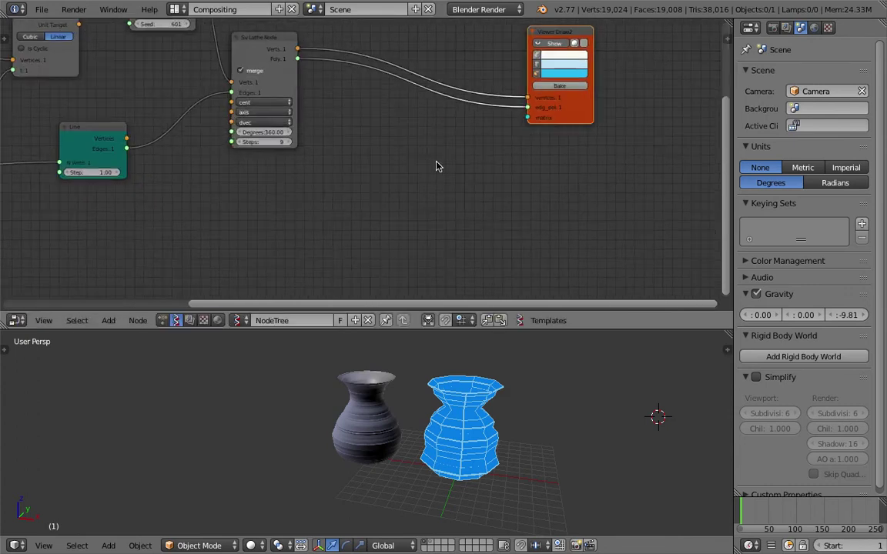
pyautogui.hotkey('shift', 'a')
pyautogui.click(398, 154)
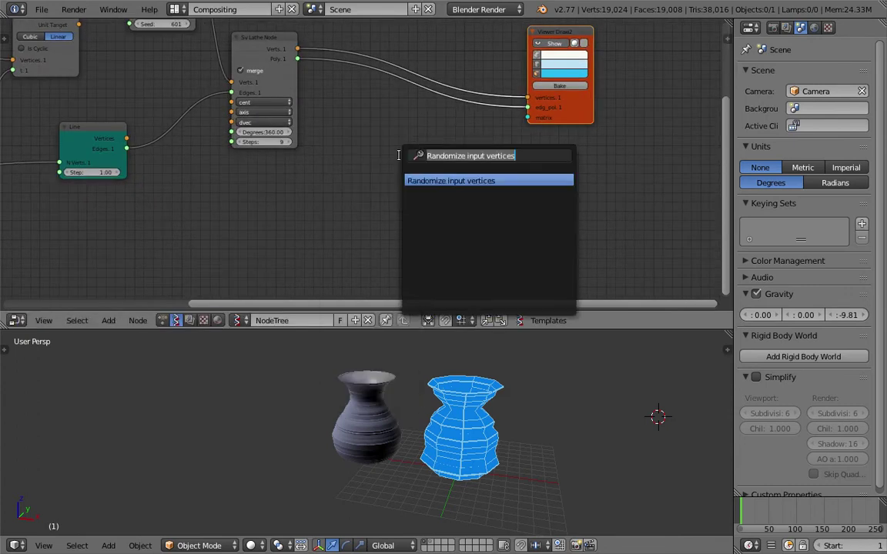
pyautogui.write('mat')
pyautogui.press('Return')
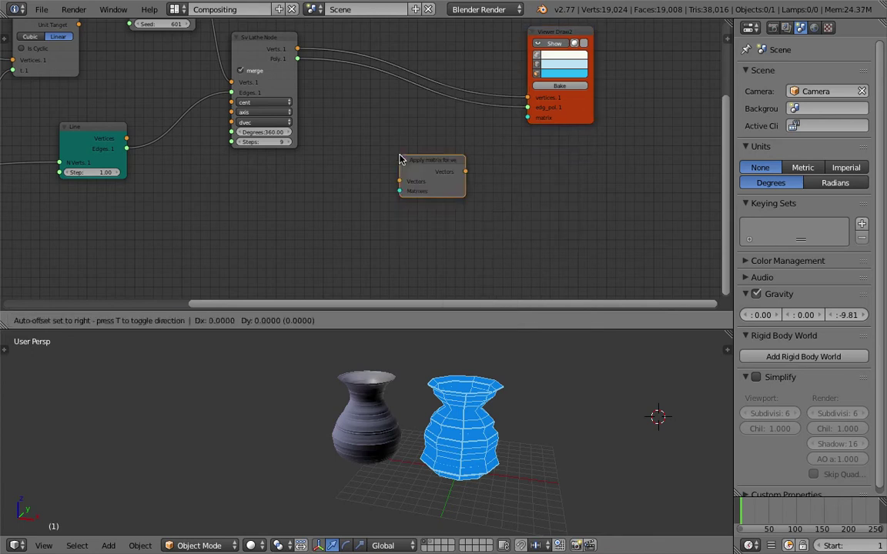
pyautogui.click(400, 154)
pyautogui.press('x')
pyautogui.hotkey('shift', 'a')
pyautogui.click(399, 154)
pyautogui.press('Escape')
# - Add a Matrix in node and connect its Matrix output to the Viewer Draw node's matrix input
pyautogui.hotkey('shift', 'a')
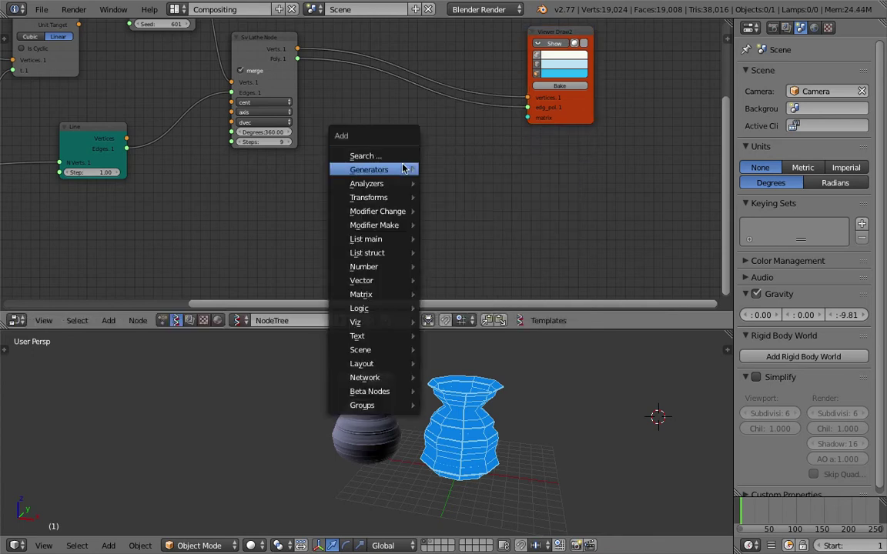
pyautogui.click(403, 157)
pyautogui.write('matrix')
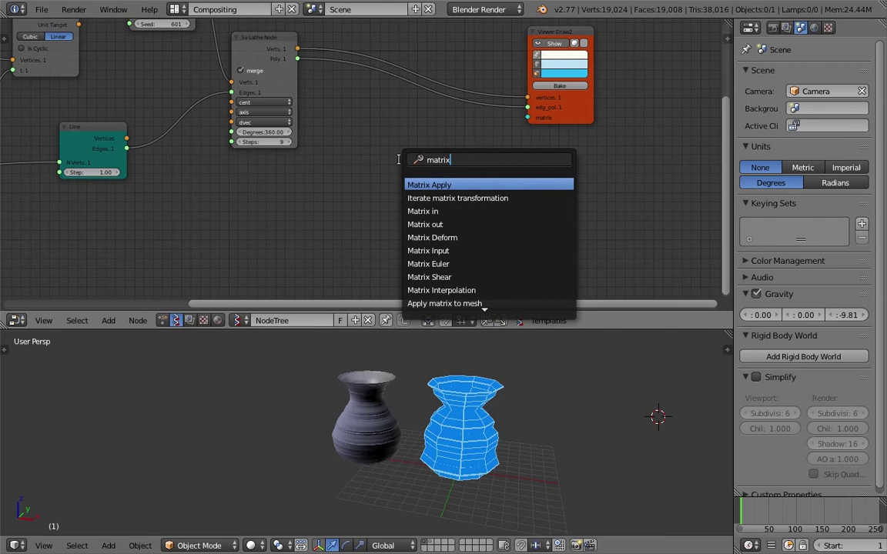
pyautogui.write(' in')
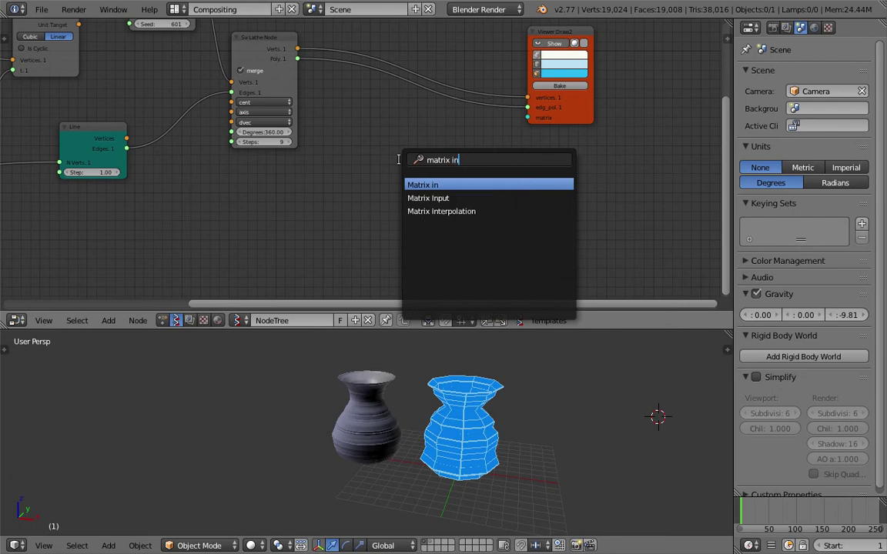
pyautogui.press('Return')
pyautogui.click(399, 163)
pyautogui.moveTo(466, 175); pyautogui.dragTo(527, 118)
# - Add a second Line node and connect its Vertices to the Matrix in node's Location
pyautogui.hotkey('shift', 'a')
pyautogui.click(379, 157)
pyautogui.write('line')
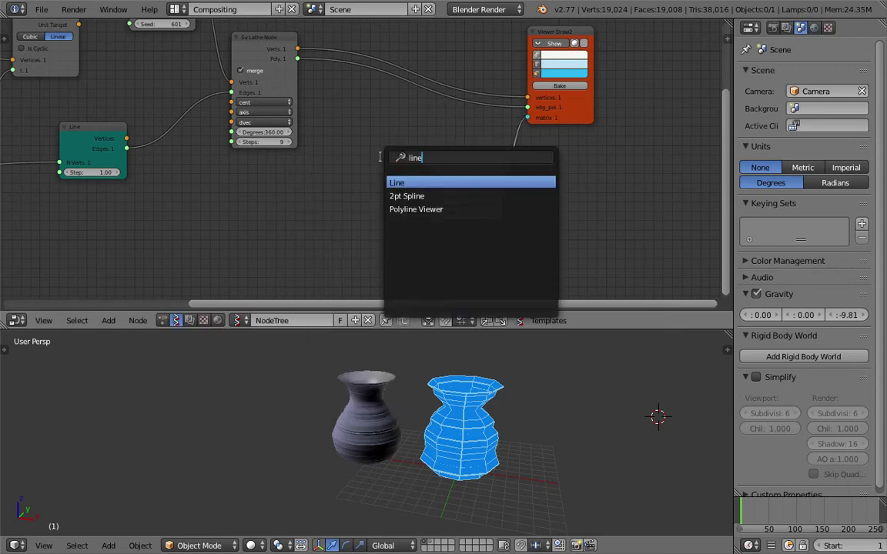
pyautogui.press('Return')
pyautogui.click(325, 168)
pyautogui.moveTo(392, 185); pyautogui.dragTo(433, 183)
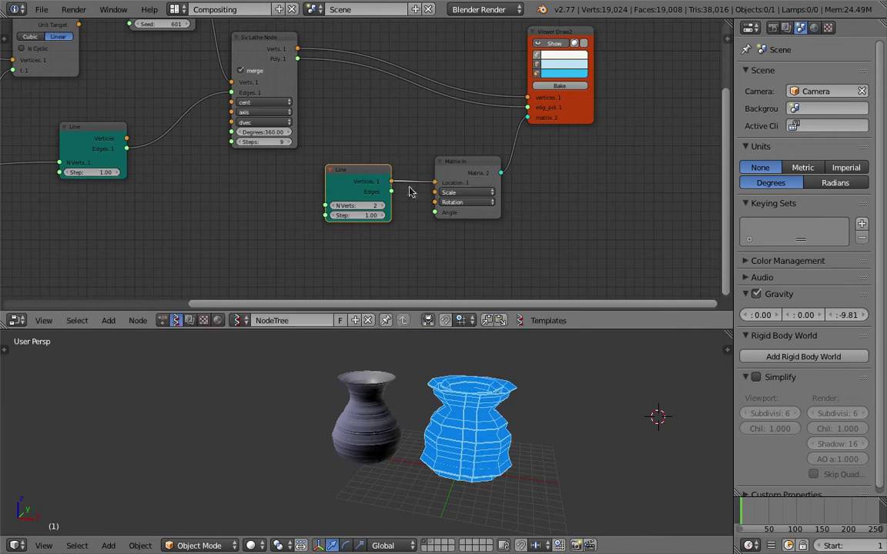
# - Set the second Line node's Step to 7.18 and N Verts to 4 to lay out a row of vases
pyautogui.moveTo(370, 214); pyautogui.dragTo(469, 214)
pyautogui.moveTo(383, 206); pyautogui.dragTo(400, 205)
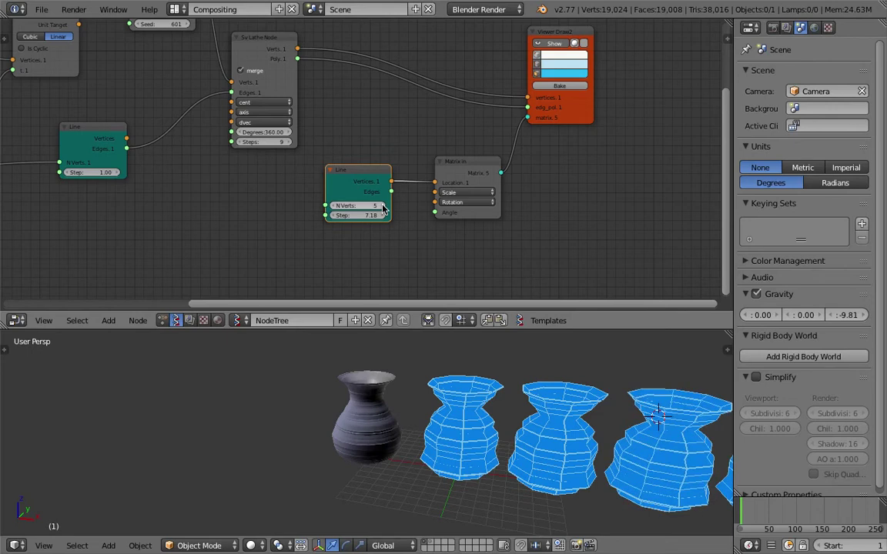
pyautogui.click(336, 206)
pyautogui.scroll(-3, 457, 359)
pyautogui.moveTo(457, 360); pyautogui.dragTo(440, 390, button='middle')
pyautogui.scroll(2, 439, 395)
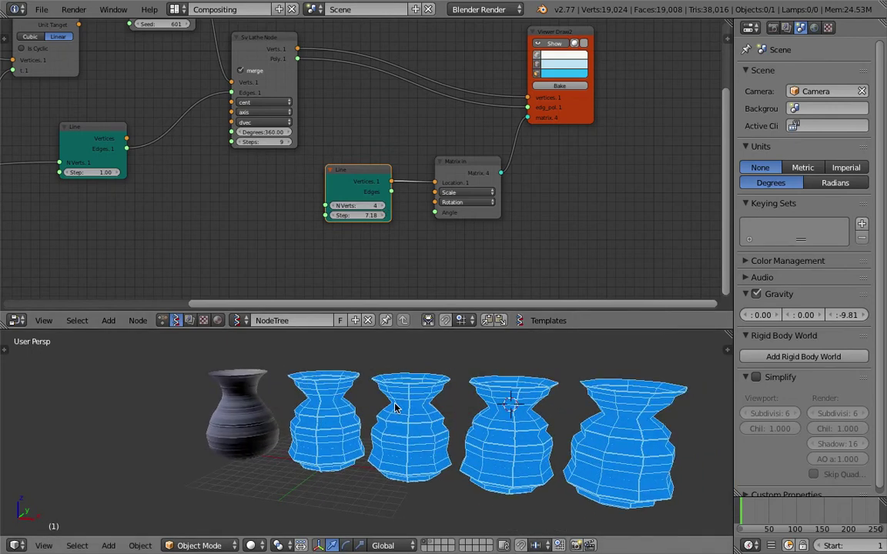
# - Change the Randomize Vertices node's Seed to 588
pyautogui.moveTo(170, 194); pyautogui.dragTo(435, 231, button='middle')
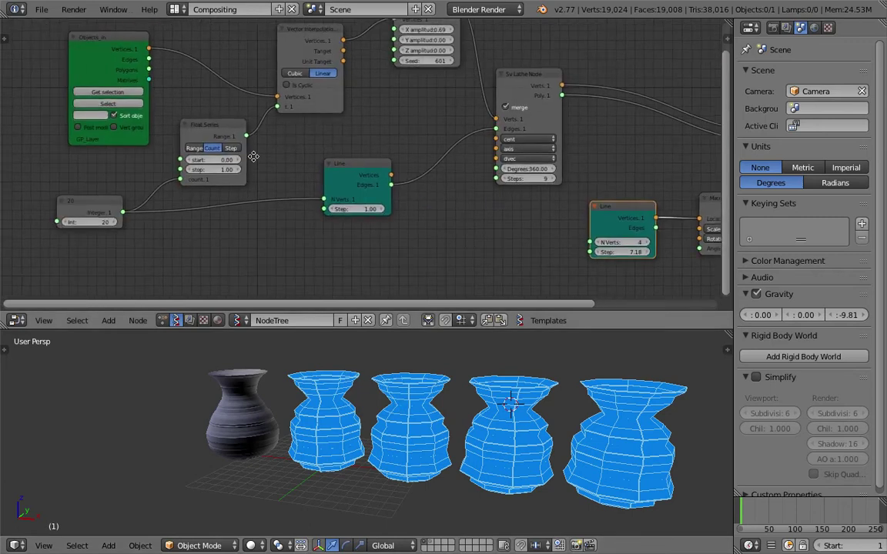
pyautogui.moveTo(254, 157); pyautogui.dragTo(266, 161, button='middle')
pyautogui.moveTo(383, 105); pyautogui.dragTo(331, 139, button='middle')
pyautogui.moveTo(384, 99)
pyautogui.mouseDown()
pyautogui.moveTo(400, 99)
pyautogui.moveTo(370, 99)
pyautogui.mouseUp()
pyautogui.moveTo(481, 413); pyautogui.dragTo(476, 417, button='middle')
# - Reposition the Vector Interpolation, Float Series, Integer and profile Line nodes to tidy the layout
pyautogui.moveTo(268, 76); pyautogui.dragTo(281, 67)
pyautogui.moveTo(180, 163); pyautogui.dragTo(191, 154)
pyautogui.moveTo(215, 165); pyautogui.dragTo(233, 155, button='middle')
pyautogui.moveTo(91, 231); pyautogui.dragTo(100, 239)
pyautogui.moveTo(342, 199); pyautogui.dragTo(322, 231)
pyautogui.moveTo(352, 182); pyautogui.dragTo(291, 173, button='middle')
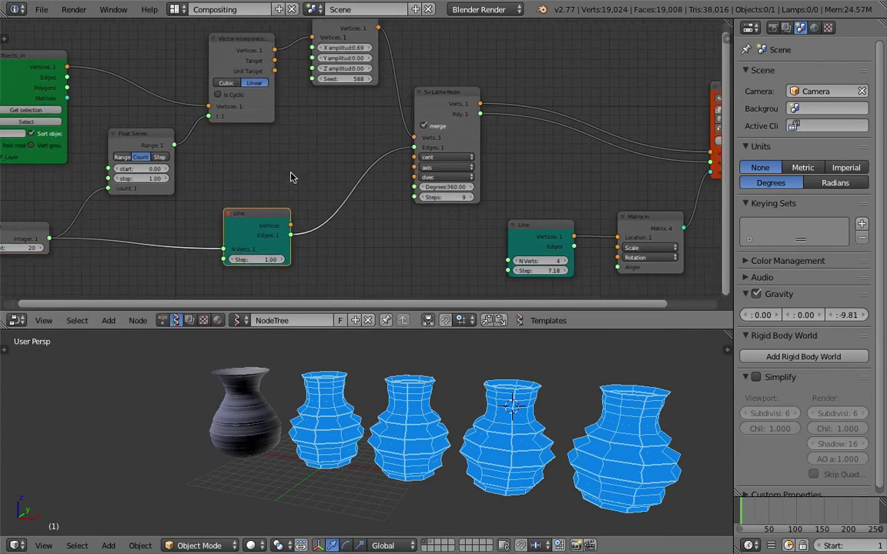
# - Move the Lathe node farther from Randomize Vertices and raise the profile's Line node slightly
pyautogui.scroll(-1, 291, 177)
pyautogui.click(253, 62)
pyautogui.moveTo(430, 107); pyautogui.dragTo(451, 106)
pyautogui.moveTo(432, 126); pyautogui.dragTo(421, 128, button='middle')
pyautogui.scroll(1, 369, 164)
pyautogui.moveTo(252, 228); pyautogui.dragTo(284, 212)
# - Shift the Integer, Objects in, Float Series and profile Line nodes away from the Vector Interpolation node
pyautogui.scroll(-1, 213, 182)
pyautogui.moveTo(213, 181); pyautogui.dragTo(428, 179, button='middle')
pyautogui.moveTo(234, 234); pyautogui.dragTo(199, 241)
pyautogui.moveTo(250, 80); pyautogui.dragTo(153, 73)
pyautogui.moveTo(365, 157); pyautogui.dragTo(288, 153)
pyautogui.moveTo(471, 206); pyautogui.dragTo(394, 209)
# - Adjust the positions of the Randomize Vertices, Vector Interpolation and profile Line nodes for wider spacing
pyautogui.moveTo(310, 179); pyautogui.dragTo(120, 180, button='middle')
pyautogui.moveTo(340, 44); pyautogui.dragTo(333, 61)
pyautogui.scroll(1, 329, 79)
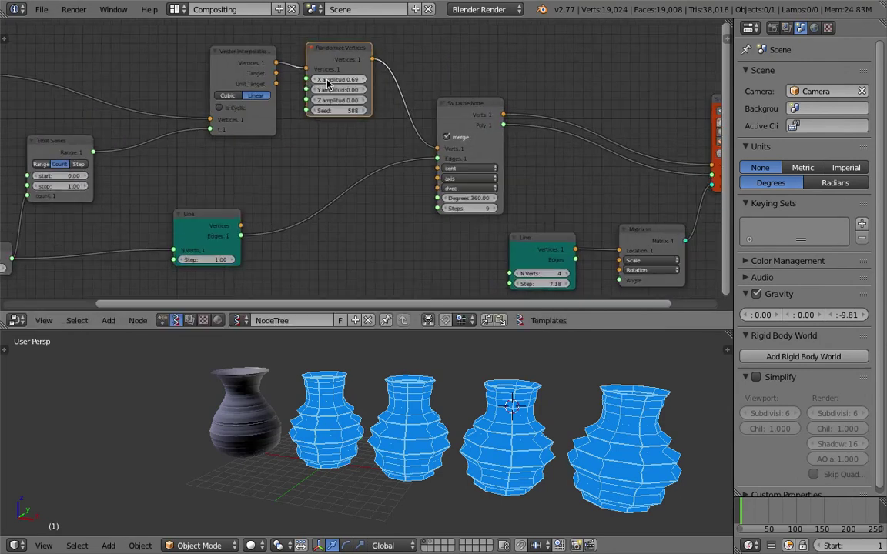
pyautogui.moveTo(235, 53); pyautogui.dragTo(208, 55)
pyautogui.moveTo(137, 138); pyautogui.dragTo(251, 122, button='middle')
pyautogui.moveTo(318, 198); pyautogui.dragTo(268, 198)
pyautogui.moveTo(223, 172); pyautogui.dragTo(300, 166, button='middle')
# - Raise the Objects in node and widen the gap between the Vector Interpolation and Randomize Vertices nodes
pyautogui.click(124, 43)
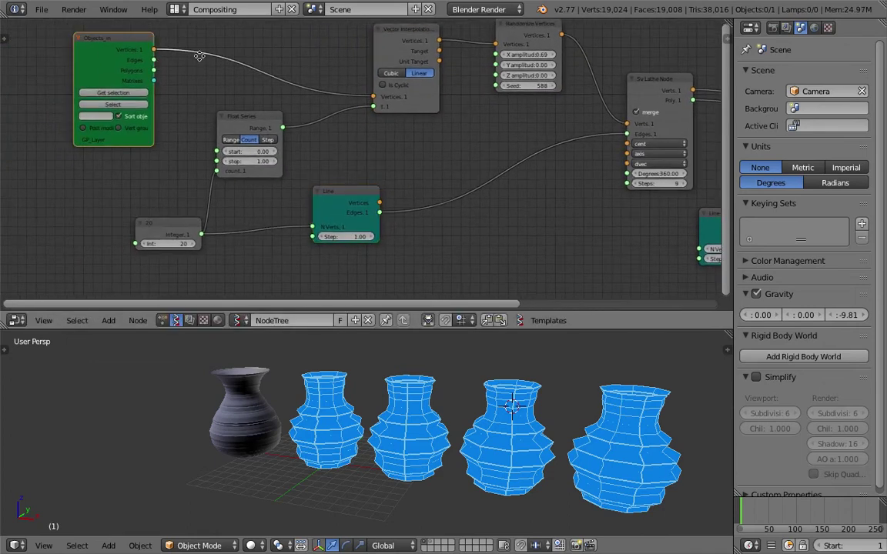
pyautogui.moveTo(199, 56); pyautogui.dragTo(193, 114, button='middle')
pyautogui.moveTo(137, 99); pyautogui.dragTo(144, 76)
pyautogui.moveTo(398, 96); pyautogui.dragTo(352, 98)
pyautogui.moveTo(435, 113); pyautogui.dragTo(392, 117, button='middle')
pyautogui.moveTo(485, 86); pyautogui.dragTo(516, 93)
pyautogui.moveTo(453, 95); pyautogui.dragTo(431, 94, button='middle')
pyautogui.moveTo(367, 105); pyautogui.dragTo(356, 86, button='middle')
pyautogui.moveTo(338, 157); pyautogui.dragTo(337, 130, button='middle')
pyautogui.scroll(-1, 337, 126)
pyautogui.moveTo(435, 396); pyautogui.dragTo(457, 402, button='middle')
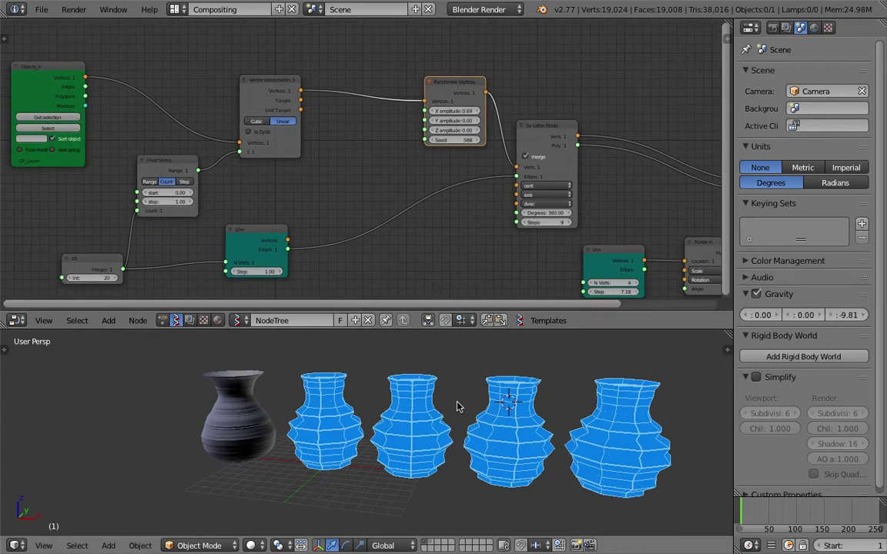
# - Insert a List Repeater node on the link between Vector Interpolation and Randomize Vertices
pyautogui.hotkey('shift', 'a')
pyautogui.click(347, 161)
pyautogui.write('list r')
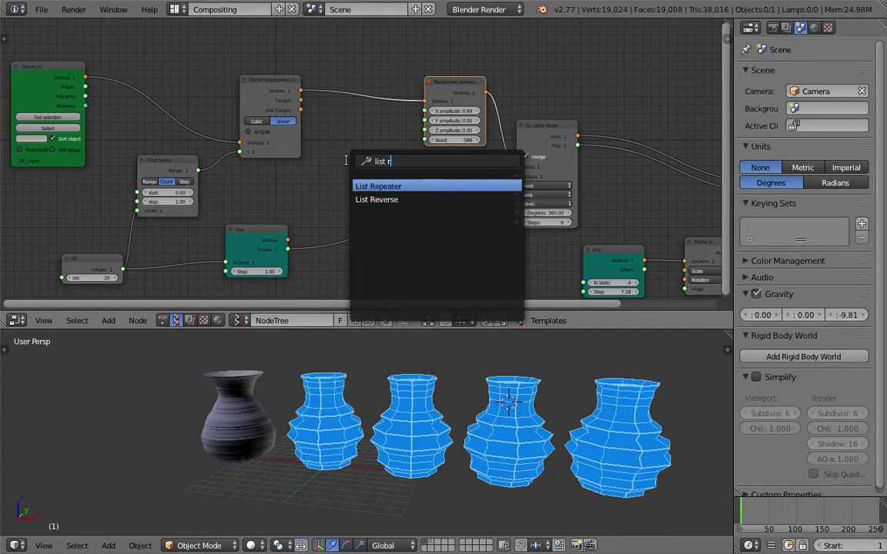
pyautogui.press('Return')
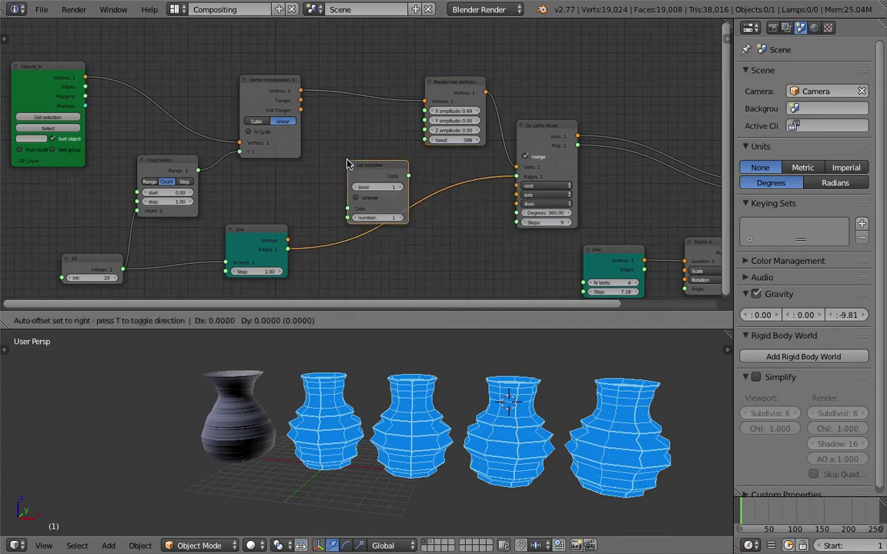
pyautogui.click(336, 135)
pyautogui.scroll(1, 353, 136)
pyautogui.moveTo(354, 136); pyautogui.dragTo(347, 88)
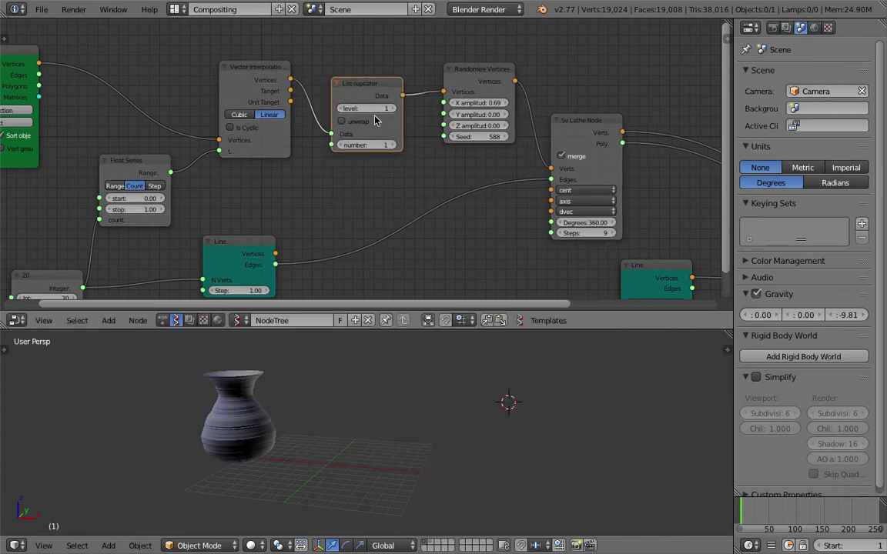
# - Set the List Repeater's number to 4 and enable unwrap
pyautogui.click(394, 144)
pyautogui.click(394, 145)
pyautogui.click(394, 145)
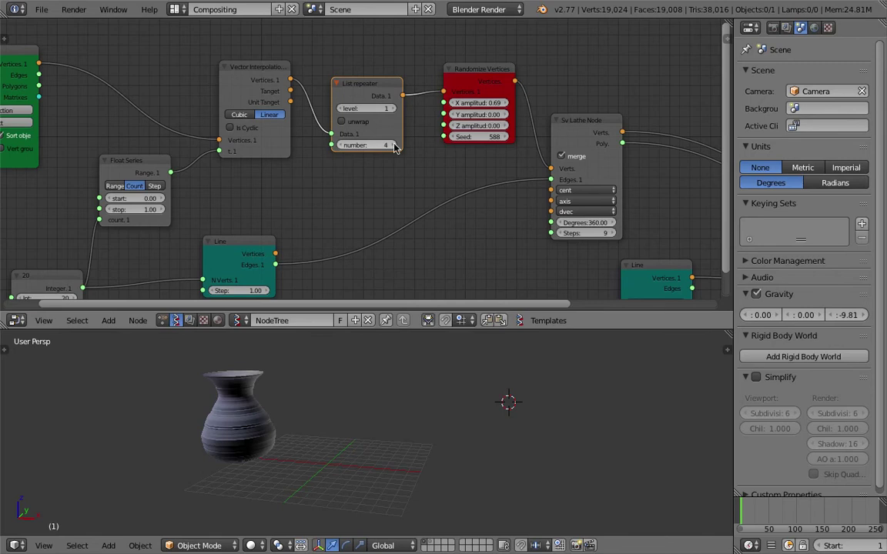
pyautogui.click(355, 120)
pyautogui.moveTo(443, 387)
pyautogui.mouseDown(button='middle')
pyautogui.moveTo(457, 366)
pyautogui.moveTo(456, 373)
pyautogui.mouseUp(button='middle')
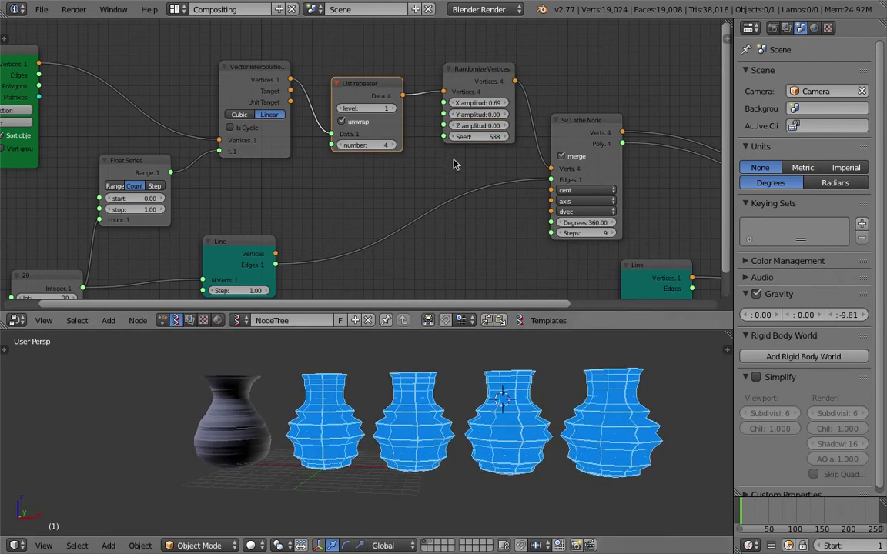
# - Change the Randomize Vertices seed to 622, and offset the List Repeater upward and the Lathe node downward
pyautogui.moveTo(466, 138)
pyautogui.mouseDown()
pyautogui.moveTo(498, 138)
pyautogui.moveTo(481, 136)
pyautogui.mouseUp()
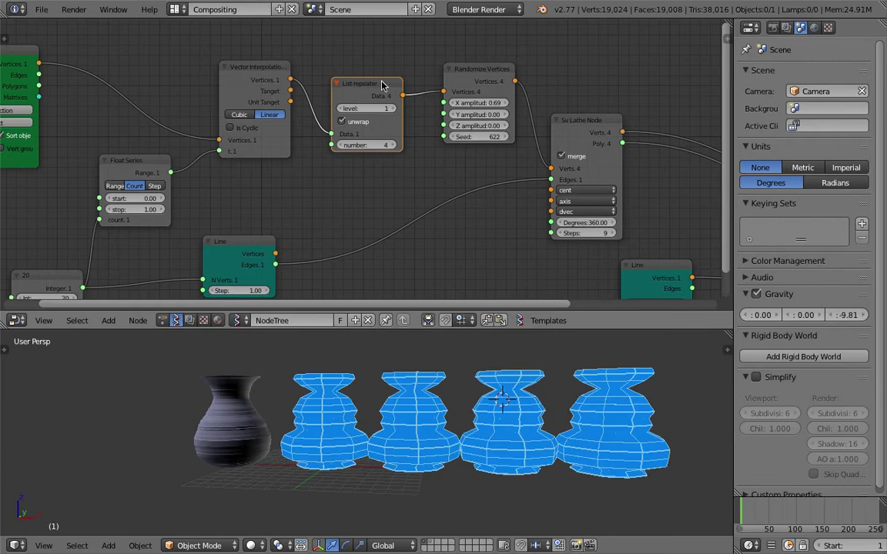
pyautogui.moveTo(382, 82); pyautogui.dragTo(382, 64)
pyautogui.moveTo(381, 97); pyautogui.dragTo(390, 94, button='middle')
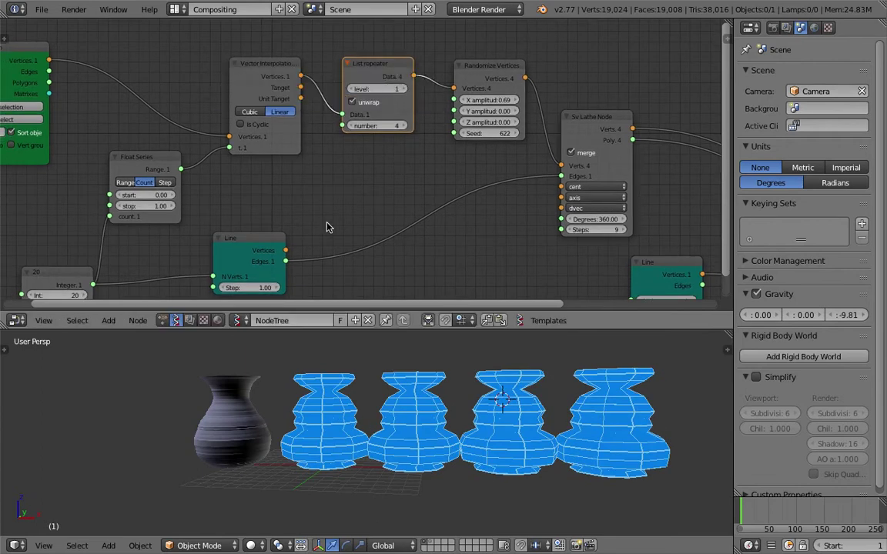
pyautogui.moveTo(586, 121); pyautogui.dragTo(583, 138)
pyautogui.moveTo(464, 175); pyautogui.dragTo(479, 150, button='middle')
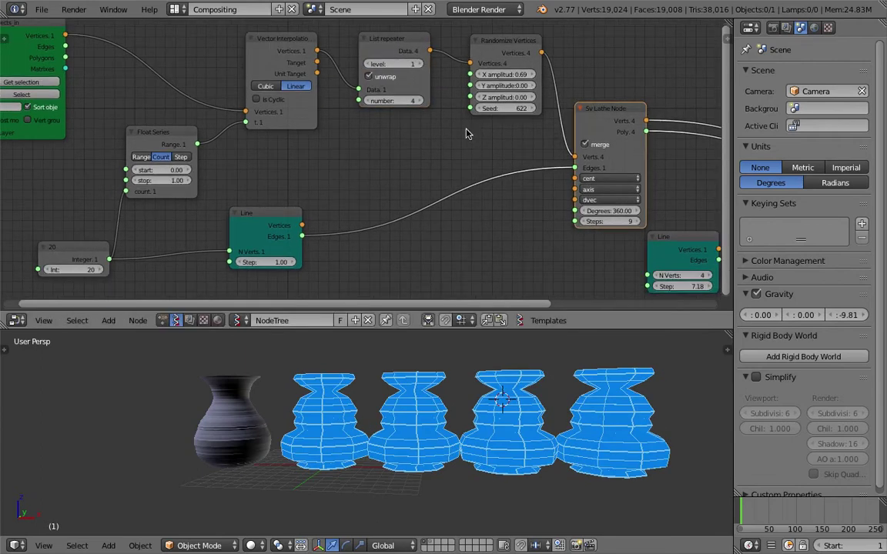
# - Change the Randomize Vertices seed to 629 and lower the profile's Line node to free space above it
pyautogui.moveTo(500, 113); pyautogui.dragTo(504, 113)
pyautogui.moveTo(273, 223); pyautogui.dragTo(251, 269)
pyautogui.moveTo(330, 167); pyautogui.dragTo(329, 167, button='middle')
pyautogui.hotkey('shift', 'a')
pyautogui.click(329, 170)
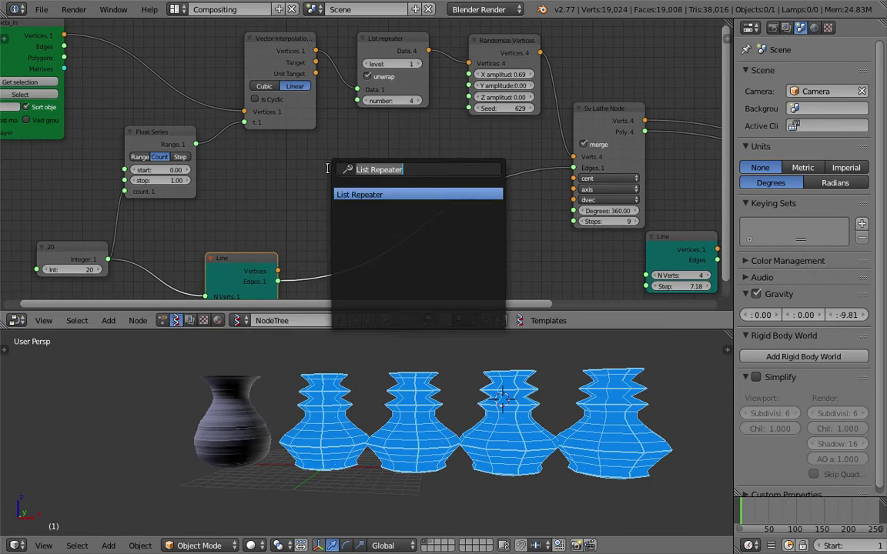
pyautogui.press('Escape')
pyautogui.click(165, 137)
# - Add a Range Int node in Count mode below the List Repeater and connect its Range output to the Randomize Vertices Seed
pyautogui.hotkey('shift', 'a')
pyautogui.click(319, 184)
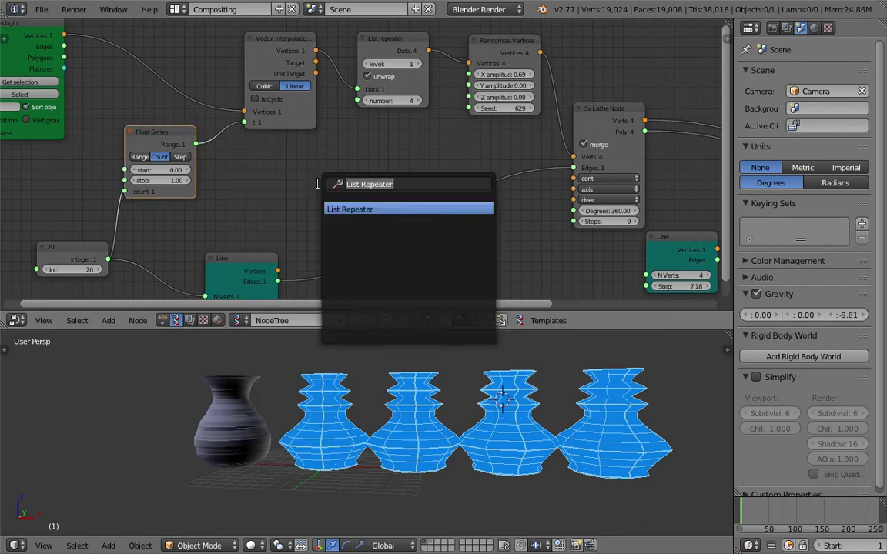
pyautogui.write('range')
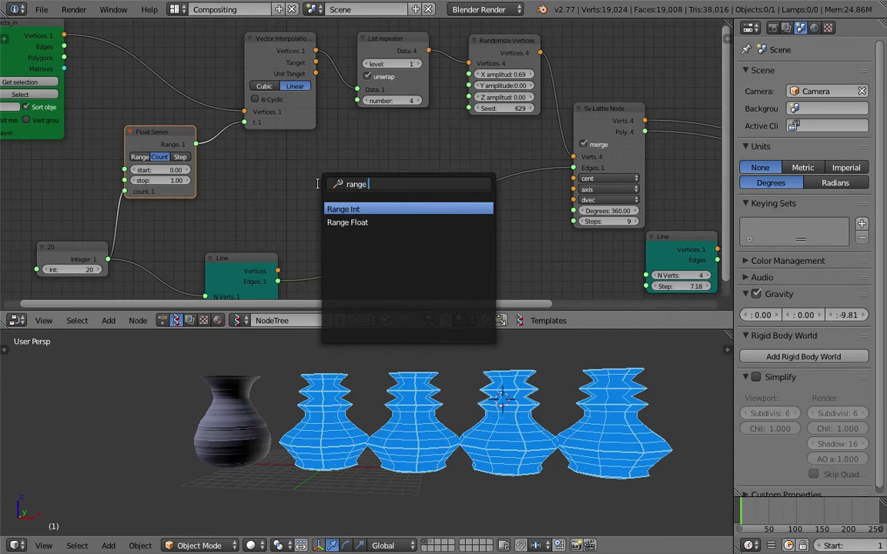
pyautogui.press('Return')
pyautogui.click(329, 158)
pyautogui.click(378, 184)
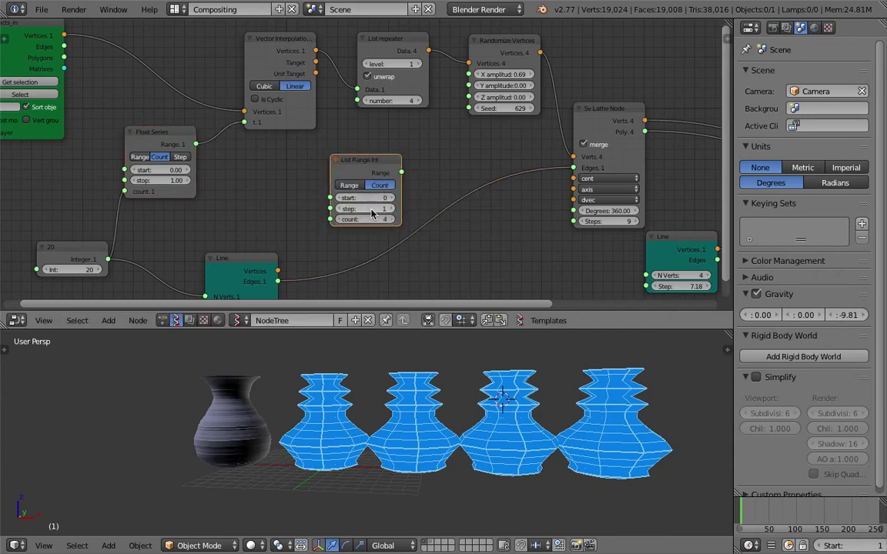
pyautogui.moveTo(401, 172); pyautogui.dragTo(404, 177)
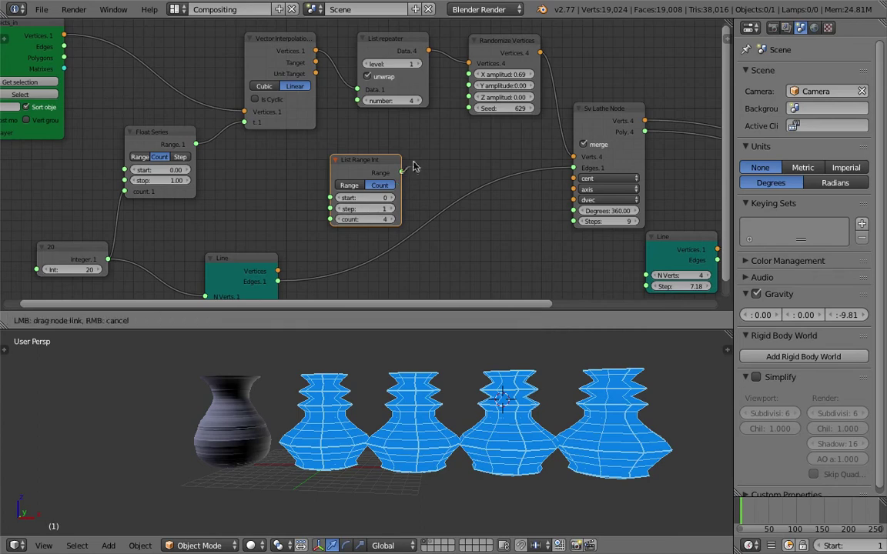
pyautogui.moveTo(446, 131); pyautogui.dragTo(469, 108)
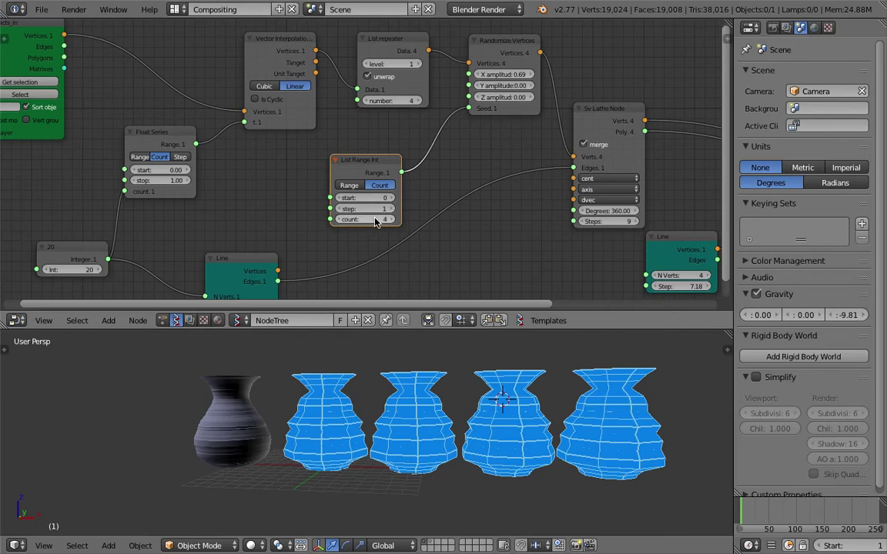
# - Try level 2 on the List Repeater and return it to level 1 with unwrap enabled
pyautogui.click(385, 77)
pyautogui.click(385, 77)
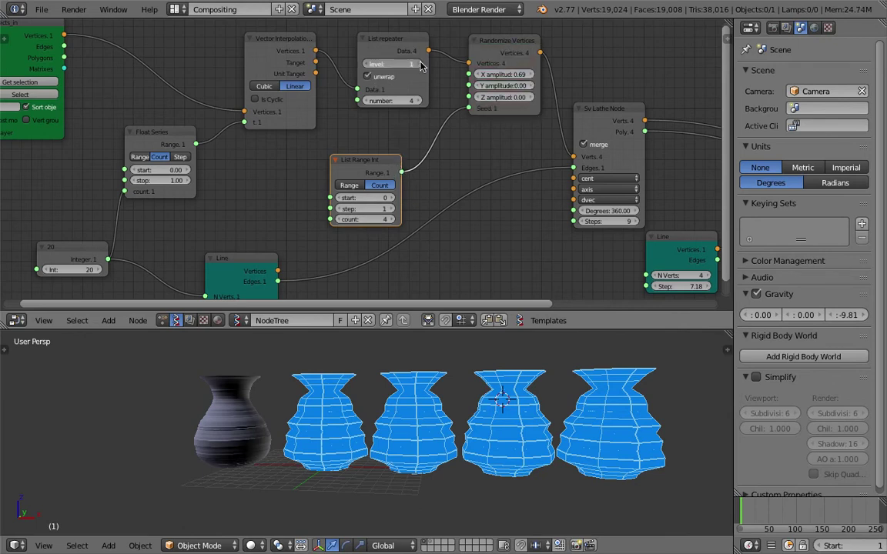
pyautogui.click(367, 66)
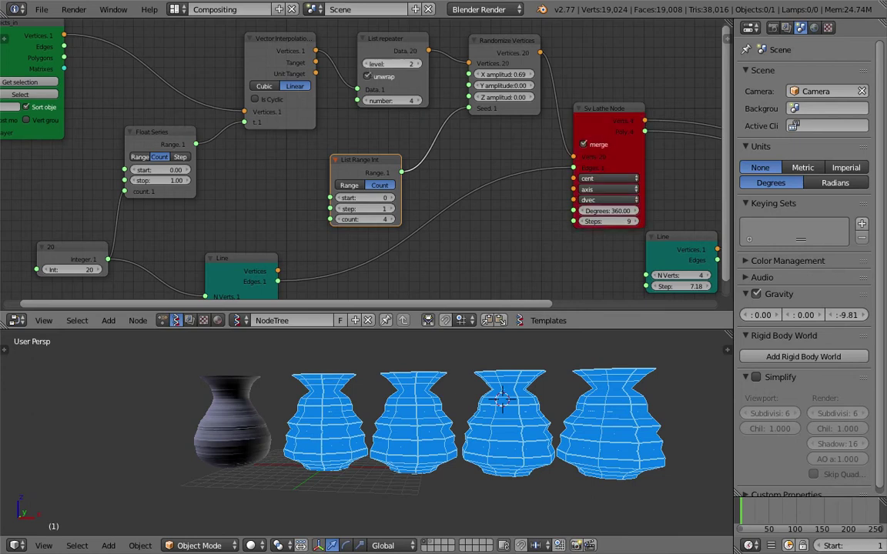
pyautogui.click(375, 77)
pyautogui.click(417, 66)
pyautogui.click(377, 76)
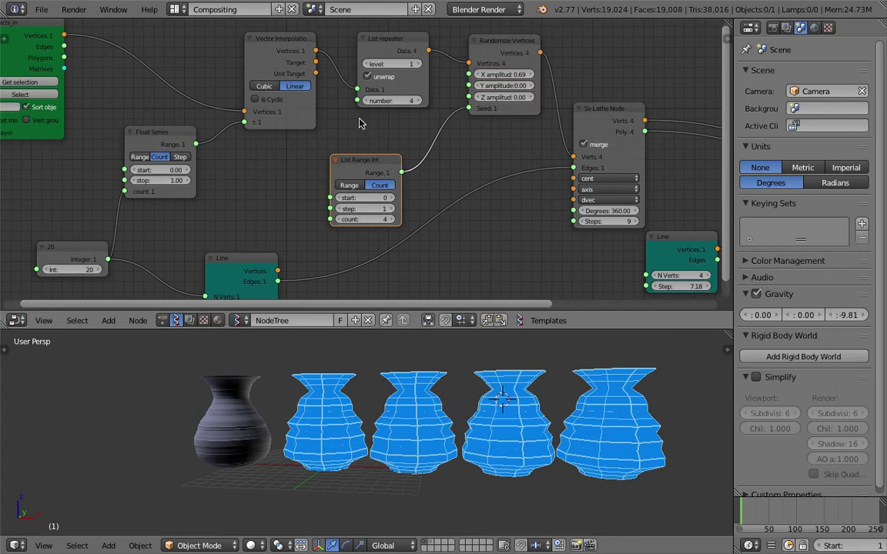
# - Move the List Range Int node up beneath the List Repeater and set the Lathe node's steps to 10
pyautogui.moveTo(374, 159); pyautogui.dragTo(392, 141)
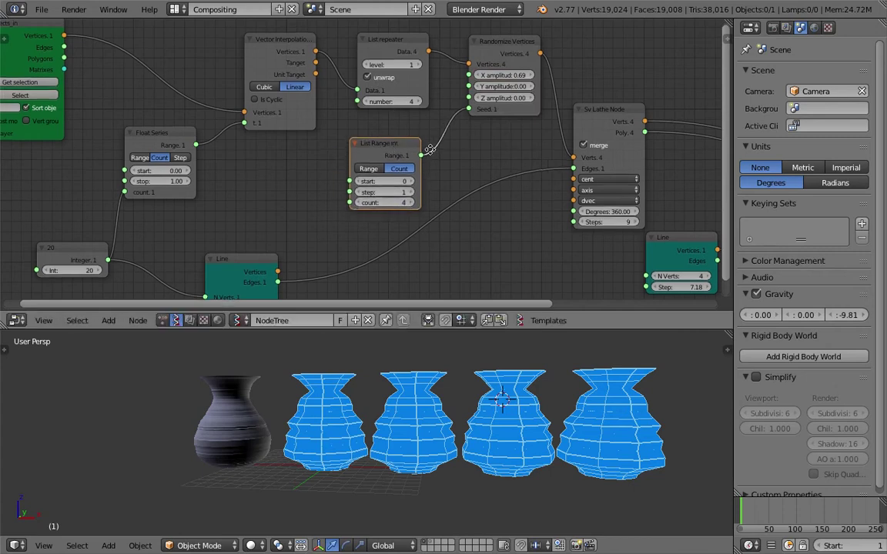
pyautogui.moveTo(433, 148); pyautogui.dragTo(318, 109, button='middle')
pyautogui.scroll(-2, 378, 139)
pyautogui.scroll(1, 377, 141)
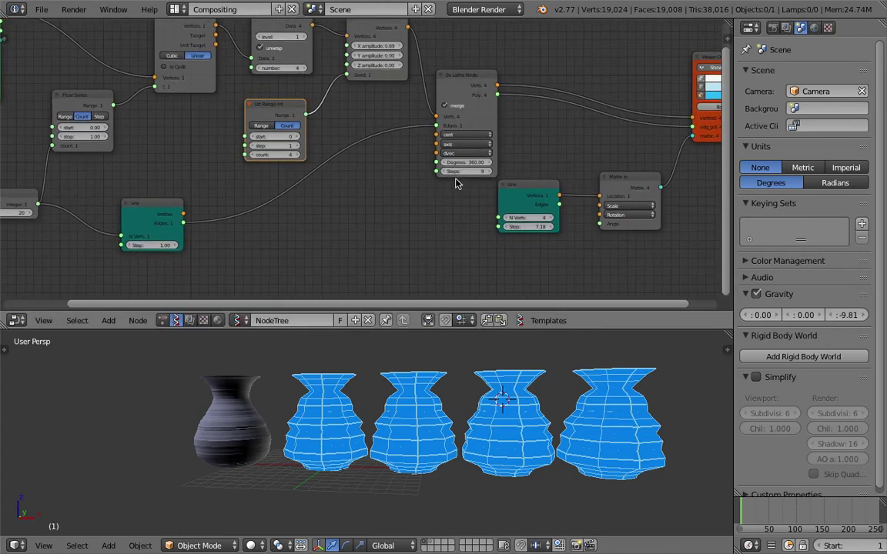
pyautogui.scroll(1, 413, 164)
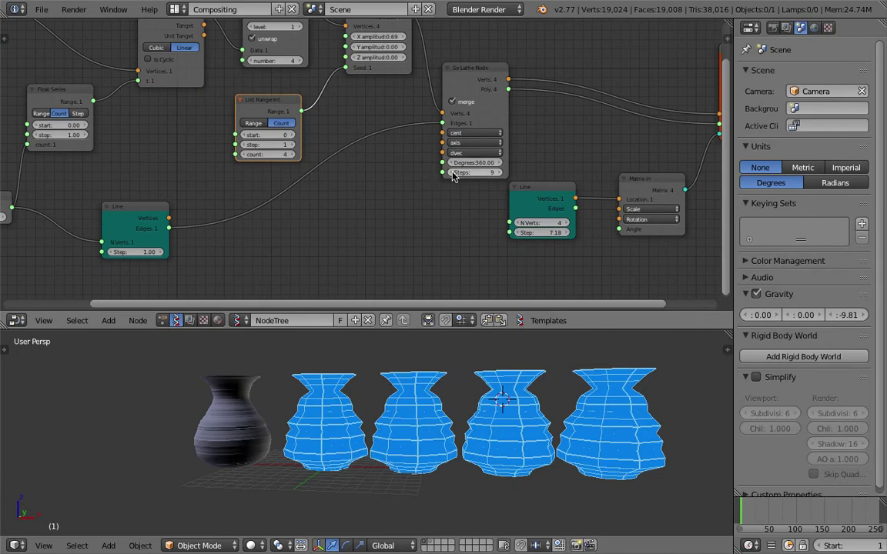
pyautogui.click(454, 174)
pyautogui.click(497, 174)
pyautogui.click(496, 174)
pyautogui.click(496, 174)
pyautogui.click(454, 175)
pyautogui.moveTo(522, 346); pyautogui.dragTo(514, 367, button='middle')
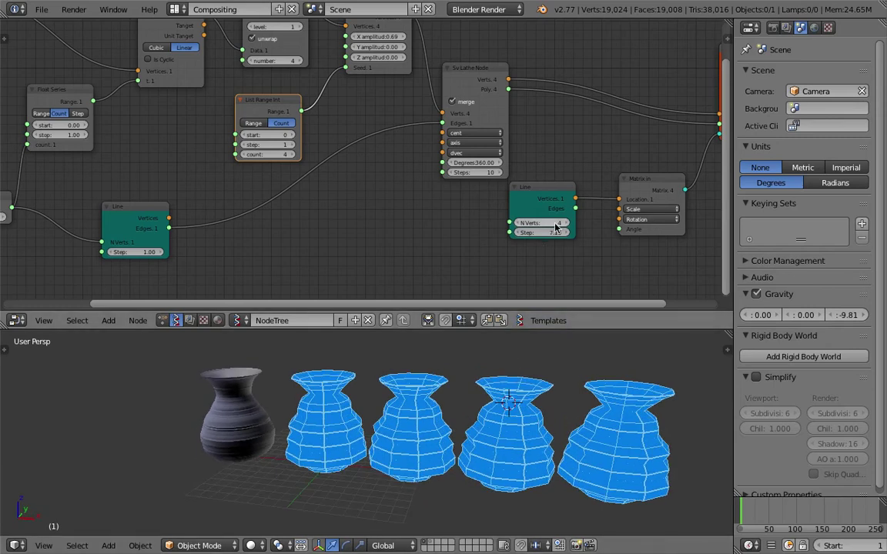
# - Try one more vertex on the Line node feeding Matrix In and restore its N Verts to 4
pyautogui.click(565, 224)
pyautogui.click(521, 223)
pyautogui.moveTo(493, 433); pyautogui.dragTo(510, 401, button='middle')
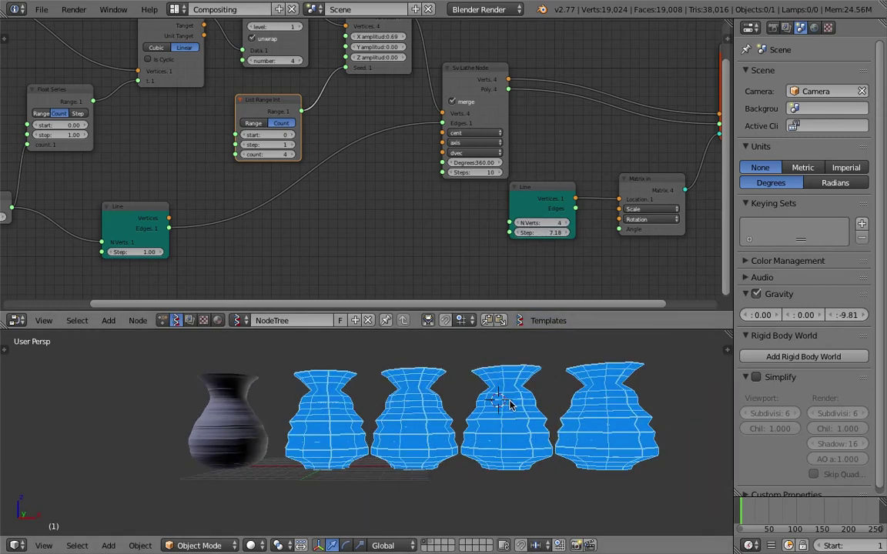
# - Shift the List Range Int node away from Randomize Vertices and attach a new Stethoscope node to its Range output
pyautogui.moveTo(361, 89); pyautogui.dragTo(362, 136, button='middle')
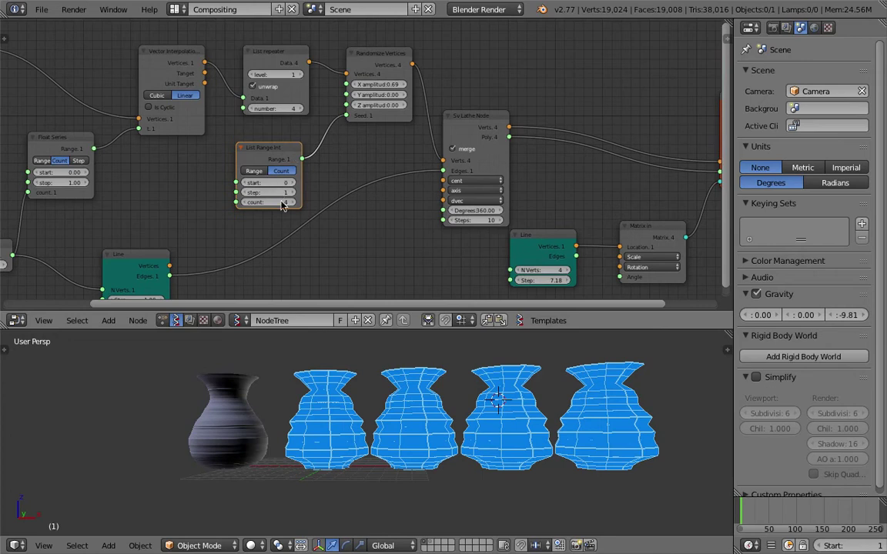
pyautogui.moveTo(296, 146); pyautogui.dragTo(276, 151)
pyautogui.moveTo(492, 30); pyautogui.dragTo(454, 87, button='middle')
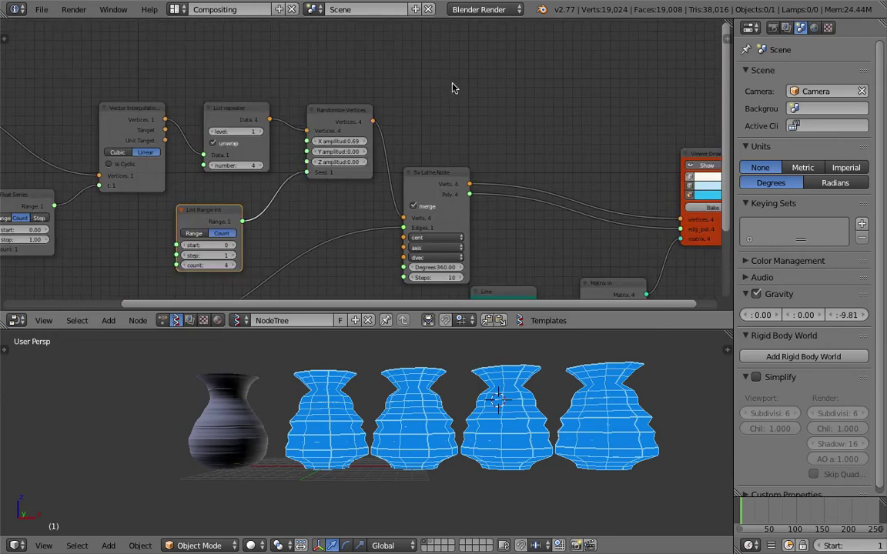
pyautogui.hotkey('shift', 'a')
pyautogui.click(451, 84)
pyautogui.write('ste')
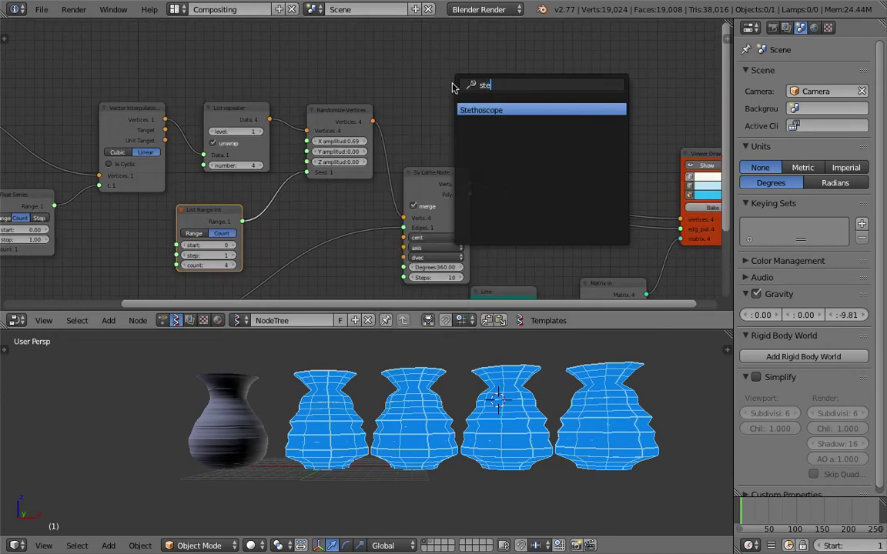
pyautogui.press('Return')
pyautogui.moveTo(242, 222); pyautogui.dragTo(453, 112)
pyautogui.moveTo(436, 84); pyautogui.dragTo(384, 88, button='middle')
pyautogui.scroll(4, 384, 93)
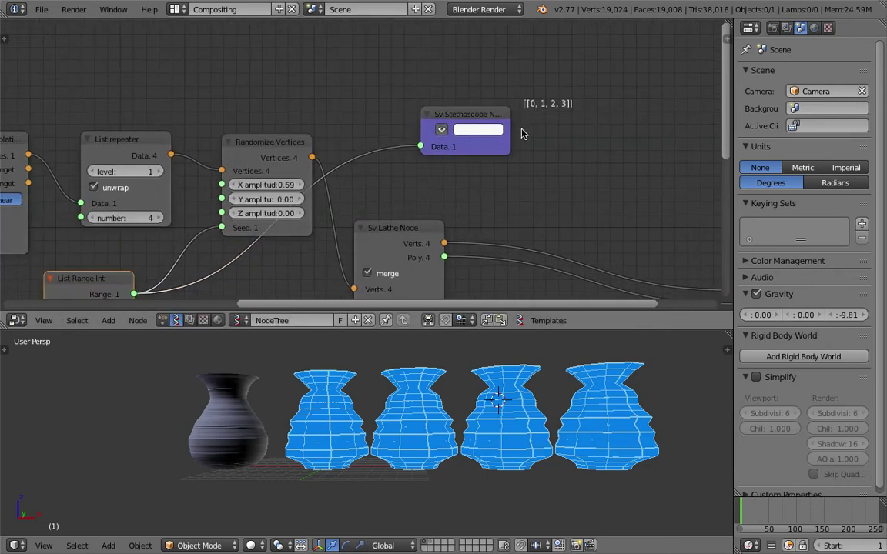
# - Connect the List Repeater's Data output to the Stethoscope in place of the integer range
pyautogui.moveTo(531, 137); pyautogui.dragTo(580, 96, button='middle')
pyautogui.moveTo(645, 143); pyautogui.dragTo(623, 189, button='middle')
pyautogui.moveTo(448, 91); pyautogui.dragTo(474, 66, button='middle')
pyautogui.moveTo(205, 224); pyautogui.dragTo(218, 210, button='middle')
pyautogui.scroll(-1, 219, 210)
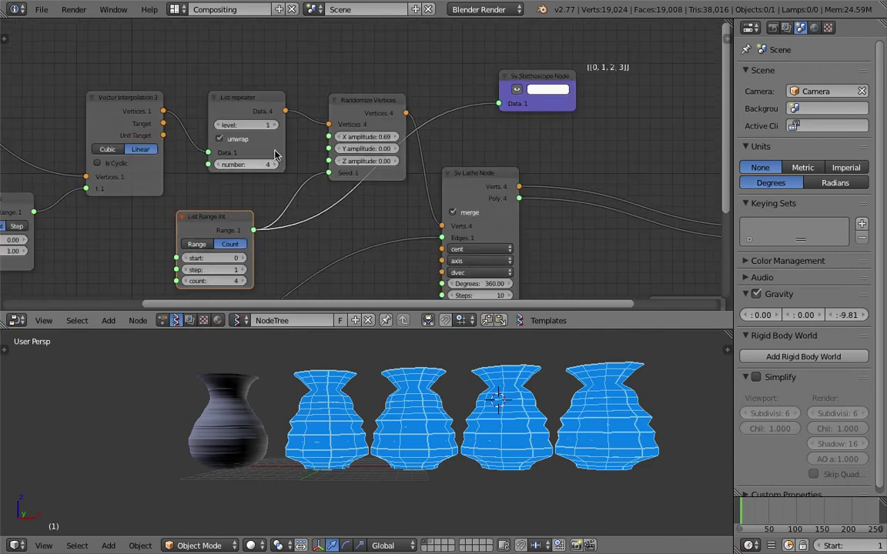
pyautogui.moveTo(285, 111); pyautogui.dragTo(548, 88)
pyautogui.scroll(1, 591, 86)
pyautogui.scroll(1, 569, 101)
pyautogui.moveTo(568, 101); pyautogui.dragTo(519, 106, button='middle')
pyautogui.scroll(-1, 477, 72)
pyautogui.moveTo(142, 90); pyautogui.dragTo(257, 56, button='middle')
# - Compare the List Repeater's output with unwrap off and levels 2 and 0, returning to level 1 with unwrap enabled
pyautogui.click(167, 123)
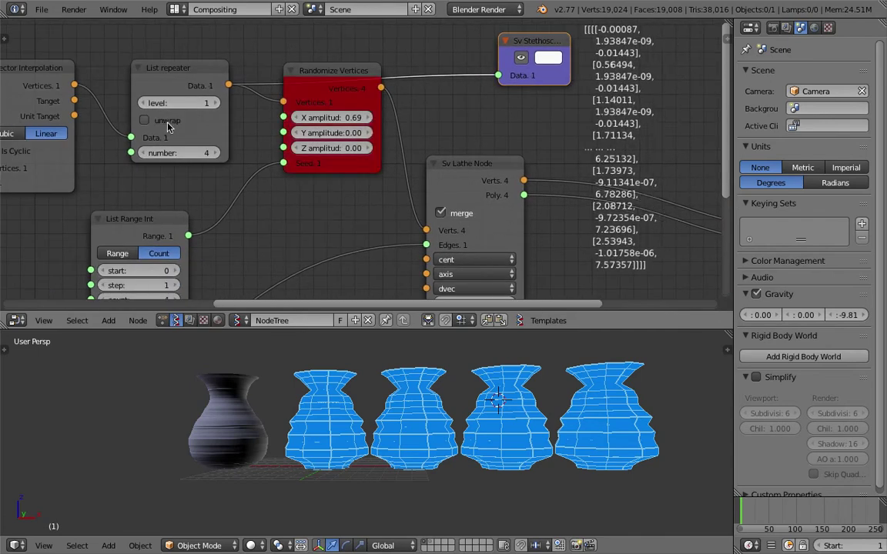
pyautogui.click(169, 124)
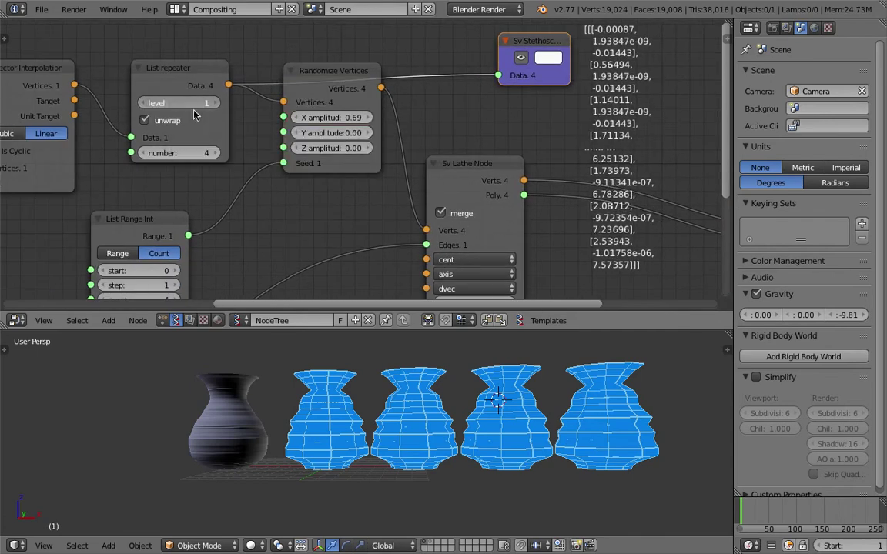
pyautogui.click(146, 121)
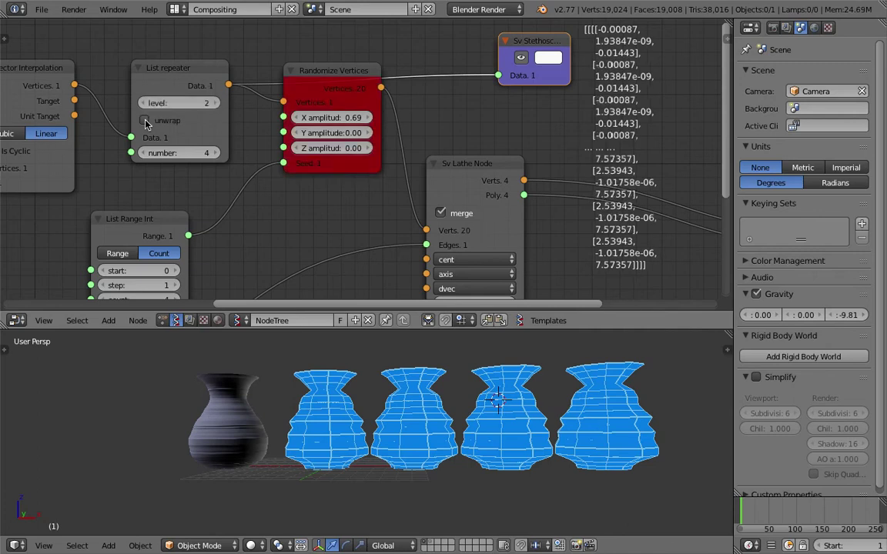
pyautogui.click(145, 103)
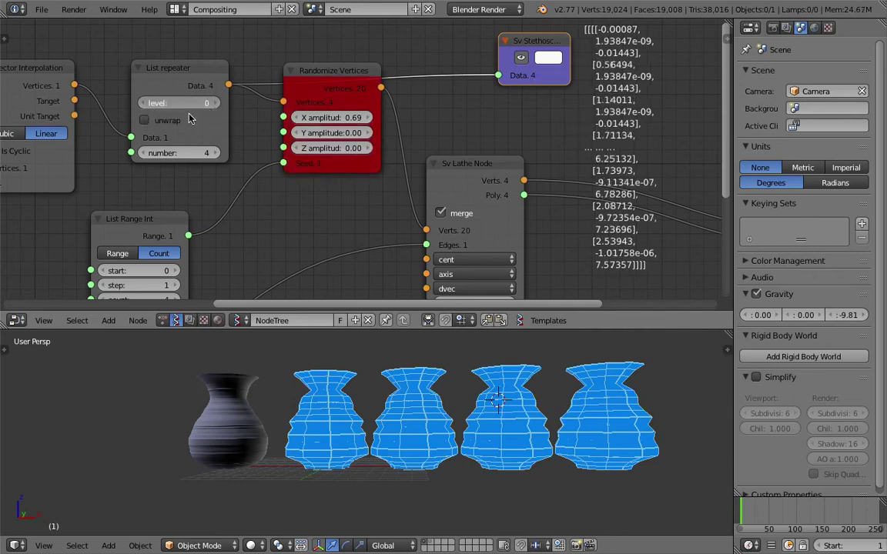
pyautogui.scroll(-1, 178, 122)
pyautogui.hotkey('ctrl', 'z')
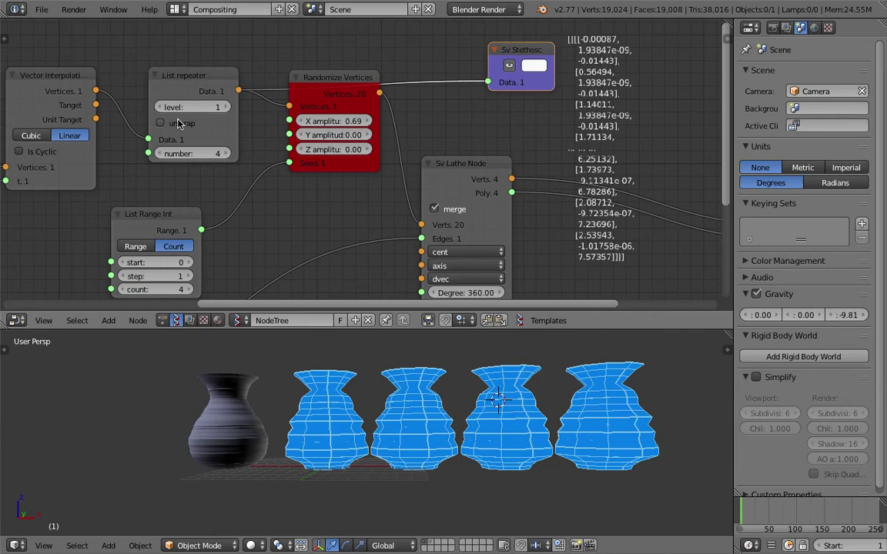
pyautogui.click(179, 122)
pyautogui.click(178, 121)
pyautogui.click(179, 121)
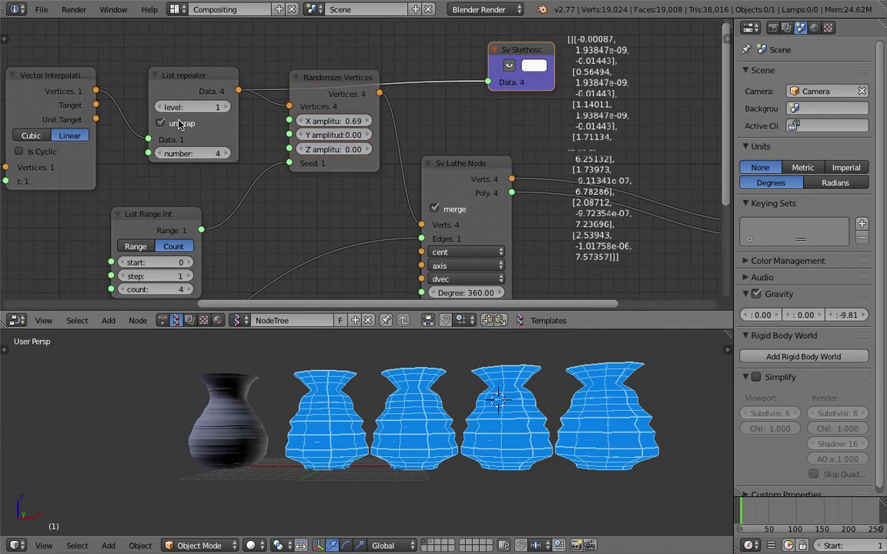
# - Move the Integer and Float Series nodes farther away from the Vector Interpolation node
pyautogui.scroll(-1, 291, 198)
pyautogui.moveTo(292, 211); pyautogui.dragTo(399, 154, button='middle')
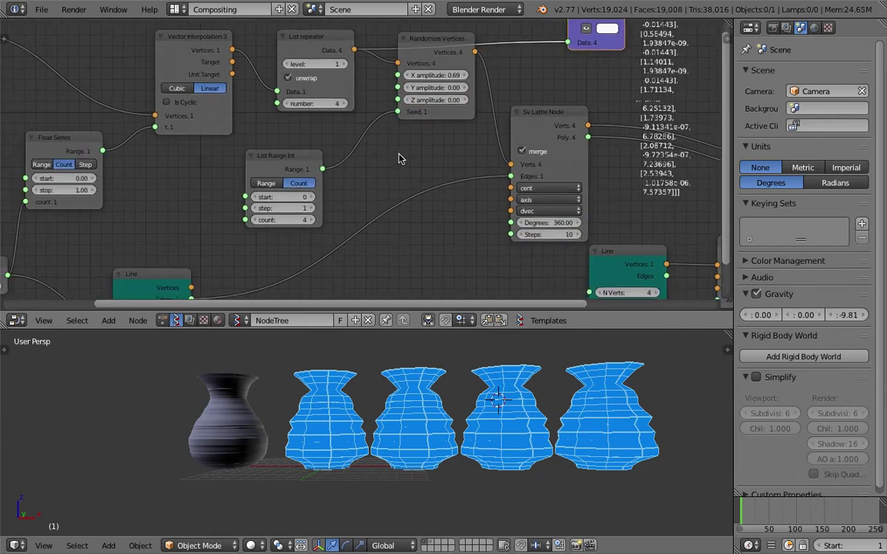
pyautogui.moveTo(164, 136); pyautogui.dragTo(301, 134, button='middle')
pyautogui.scroll(-1, 124, 130)
pyautogui.moveTo(195, 140); pyautogui.dragTo(219, 158, button='middle')
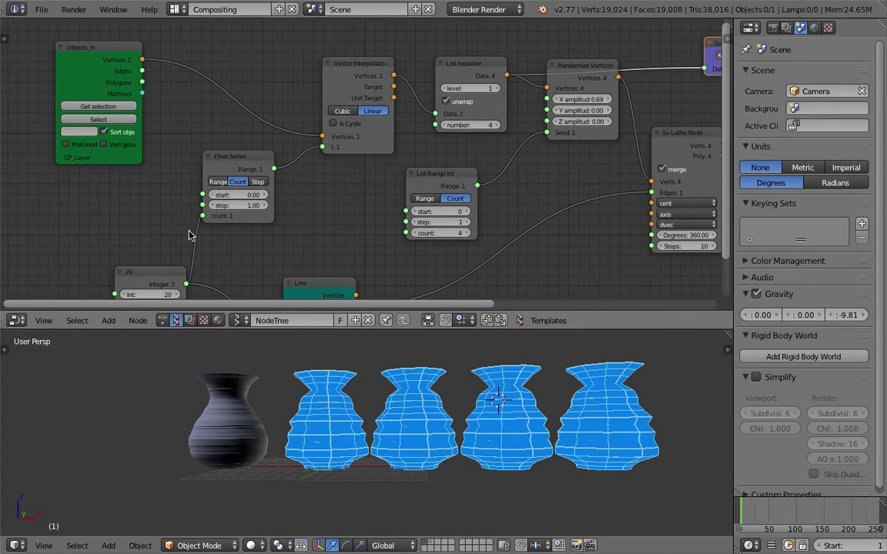
pyautogui.moveTo(191, 235); pyautogui.dragTo(210, 170, button='middle')
pyautogui.moveTo(162, 208); pyautogui.dragTo(96, 211)
pyautogui.moveTo(257, 98); pyautogui.dragTo(240, 112)
pyautogui.moveTo(212, 140); pyautogui.dragTo(219, 170, button='middle')
pyautogui.moveTo(126, 239); pyautogui.dragTo(107, 224)
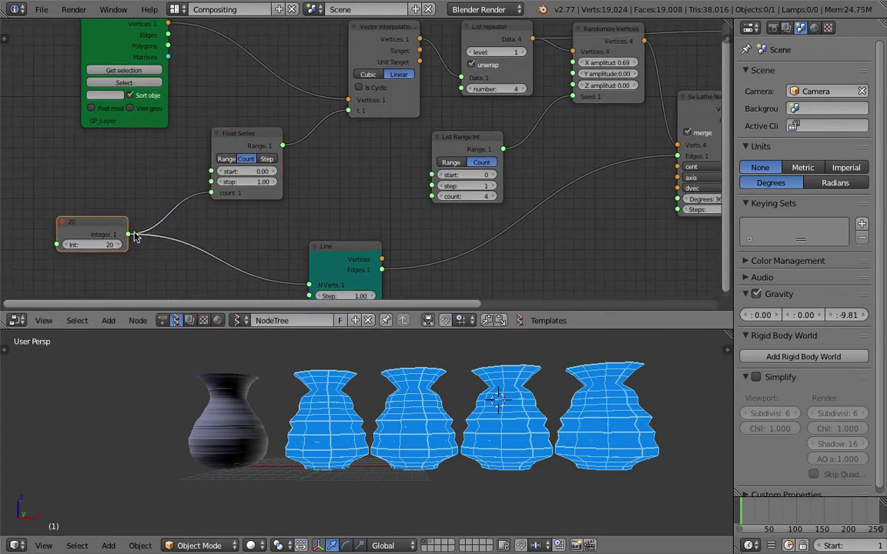
# - Try a few higher values on the Integer node and restore it to 20
pyautogui.click(119, 244)
pyautogui.click(118, 244)
pyautogui.click(119, 244)
pyautogui.click(70, 245)
pyautogui.click(70, 245)
pyautogui.click(70, 245)
# - Tidy the layout by repositioning the profile Line and List Range Int nodes and moving the Lathe node closer to Randomize Vertices
pyautogui.moveTo(274, 199); pyautogui.dragTo(303, 180, button='middle')
pyautogui.moveTo(337, 232); pyautogui.dragTo(317, 208)
pyautogui.moveTo(370, 164); pyautogui.dragTo(296, 185, button='middle')
pyautogui.moveTo(369, 128); pyautogui.dragTo(364, 120)
pyautogui.moveTo(444, 144); pyautogui.dragTo(359, 193, button='middle')
pyautogui.scroll(-1, 360, 192)
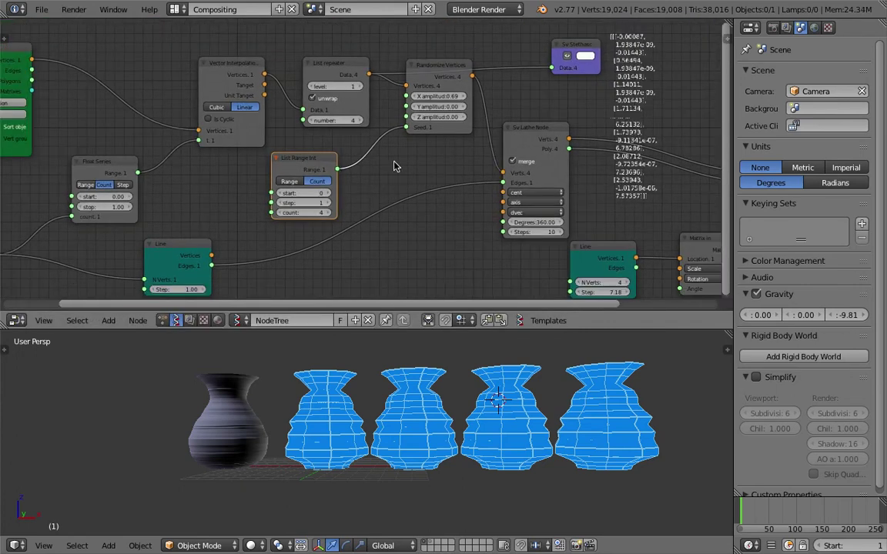
pyautogui.moveTo(508, 150); pyautogui.dragTo(427, 152, button='middle')
pyautogui.moveTo(453, 133); pyautogui.dragTo(433, 121)
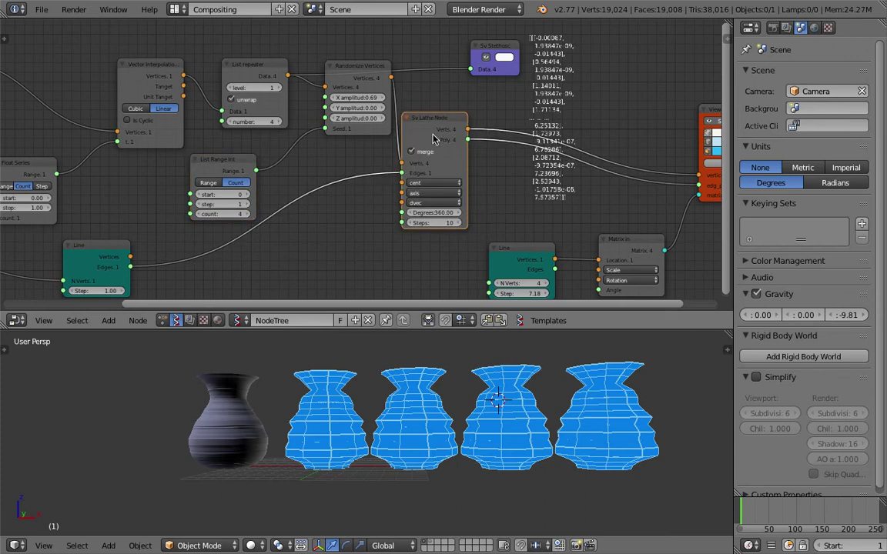
# - Rearrange the Randomize Vertices, Vector Interpolation and List Range Int nodes for a clearer layout
pyautogui.scroll(1, 433, 139)
pyautogui.moveTo(360, 65); pyautogui.dragTo(343, 91)
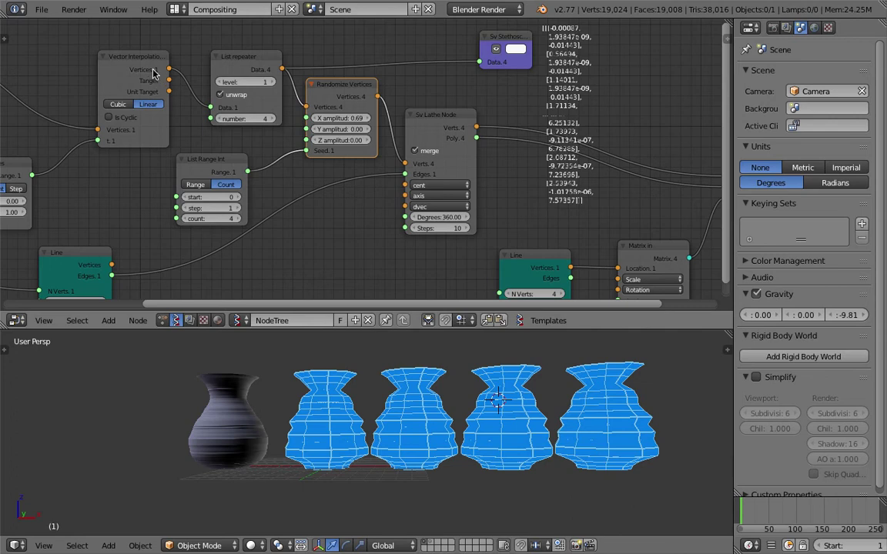
pyautogui.moveTo(149, 65); pyautogui.dragTo(134, 63)
pyautogui.moveTo(119, 96); pyautogui.dragTo(274, 104, button='middle')
pyautogui.scroll(-1, 308, 138)
pyautogui.moveTo(367, 158); pyautogui.dragTo(361, 153)
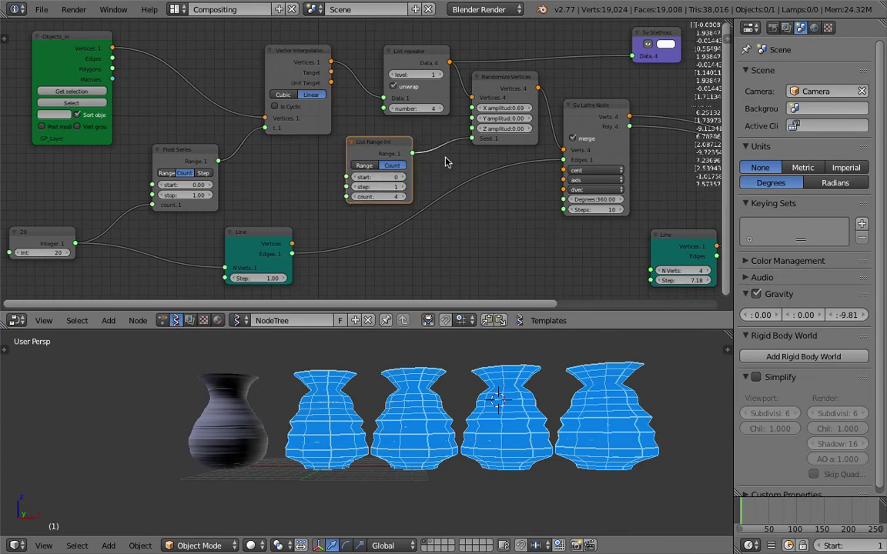
# - Try the List Range Int node's Range mode, then return it to Count mode with a step of 3
pyautogui.click(374, 168)
pyautogui.click(355, 197)
pyautogui.click(354, 197)
pyautogui.click(355, 197)
pyautogui.click(355, 197)
pyautogui.click(355, 197)
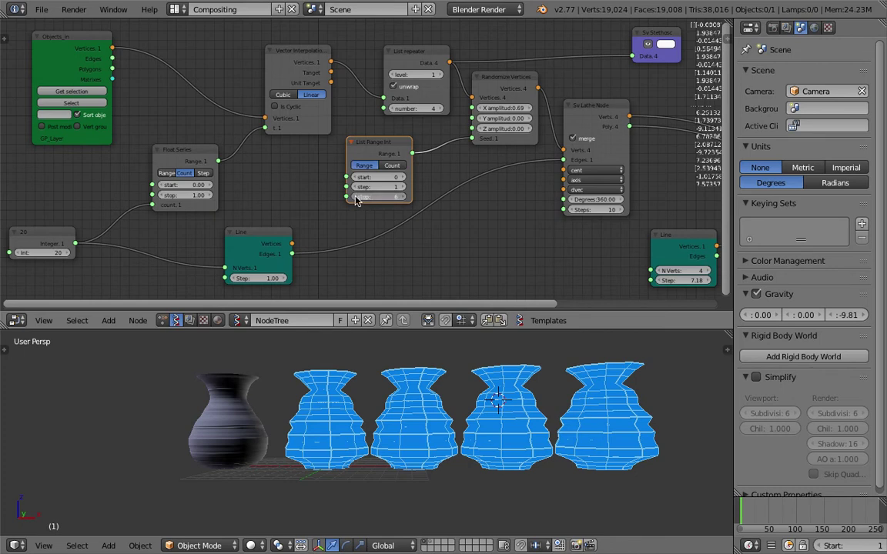
pyautogui.click(402, 191)
pyautogui.click(392, 167)
pyautogui.moveTo(438, 176); pyautogui.dragTo(382, 192, button='middle')
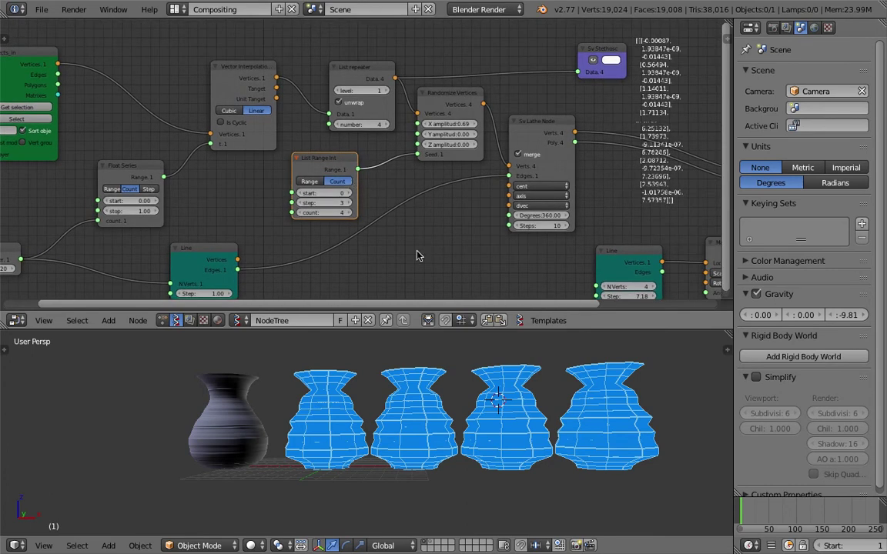
pyautogui.click(41, 9)
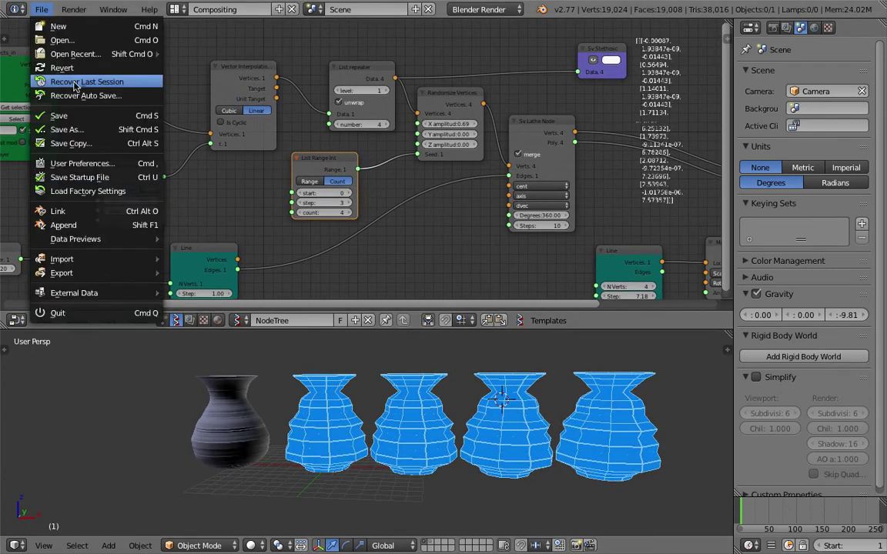
pyautogui.moveTo(90, 54)
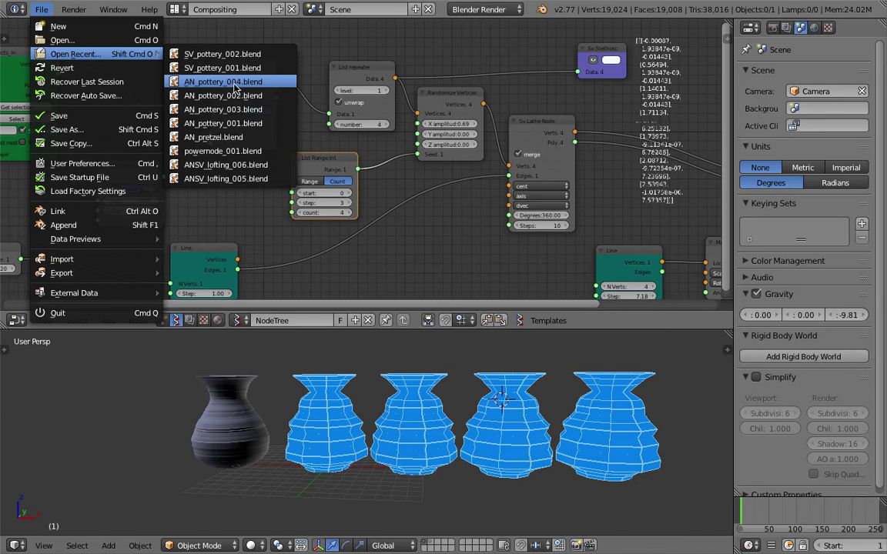
pyautogui.scroll(1, 285, 77)
pyautogui.moveTo(330, 77); pyautogui.dragTo(307, 83, button='middle')
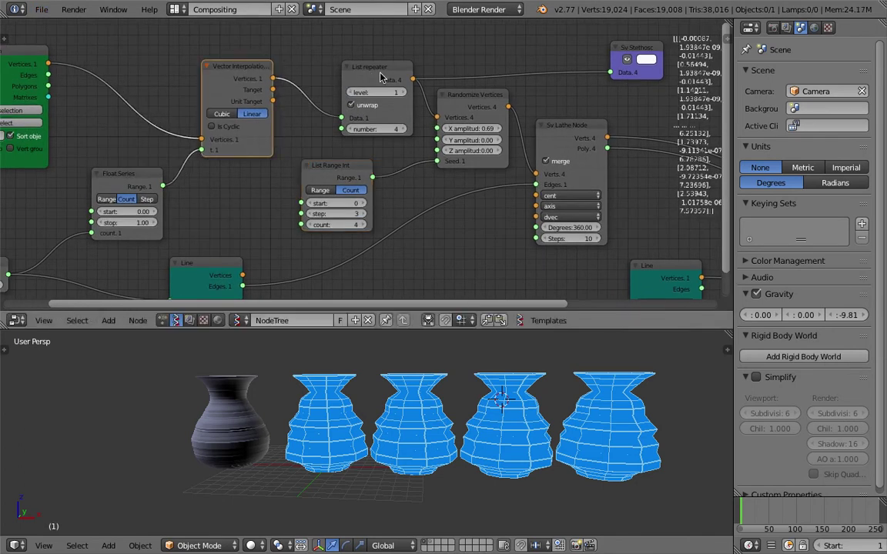
pyautogui.moveTo(348, 68); pyautogui.dragTo(330, 67)
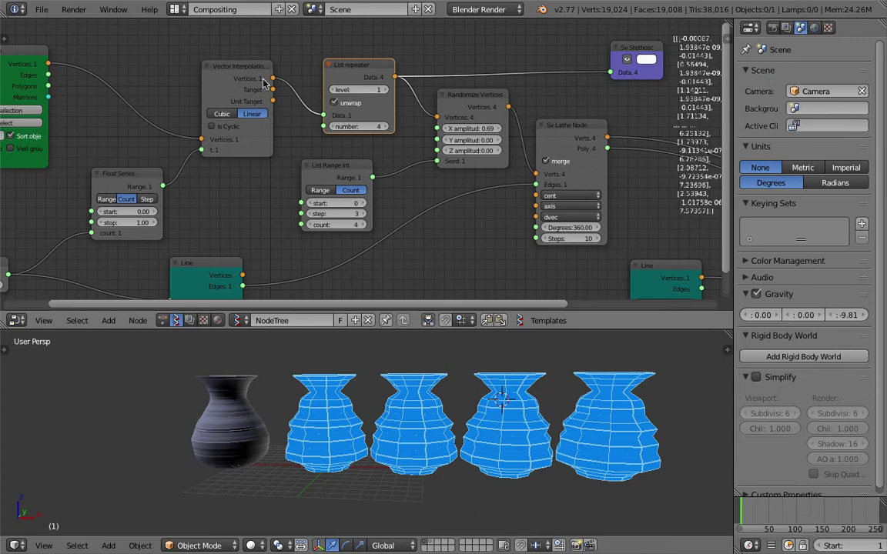
# - Open the recent file AN_pottery_004.blend and display its Sverchok node tree NodeTree.001
pyautogui.click(41, 9)
pyautogui.moveTo(76, 62)
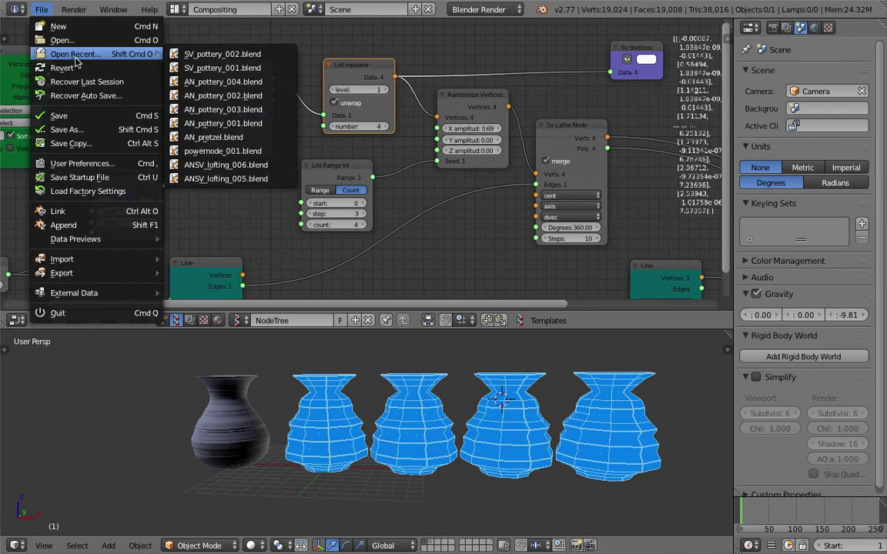
pyautogui.click(199, 81)
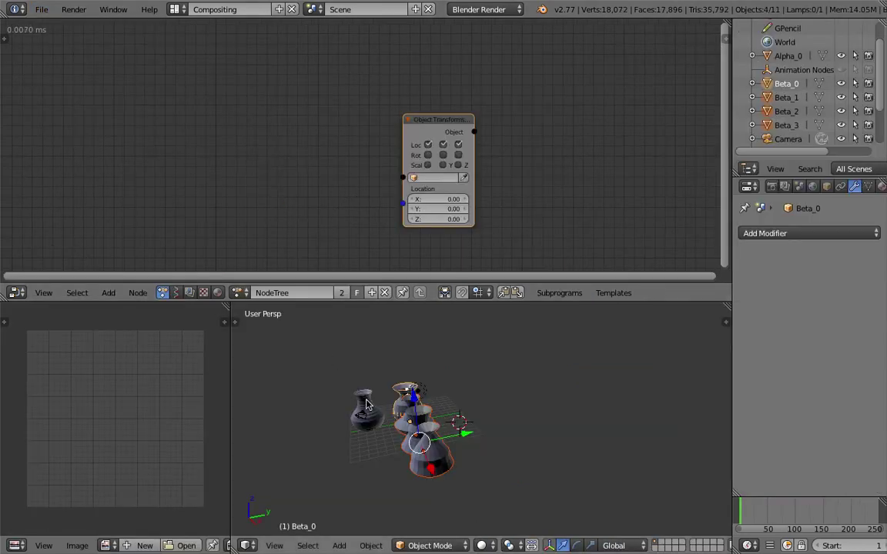
pyautogui.scroll(2, 468, 387)
pyautogui.moveTo(471, 387); pyautogui.dragTo(477, 410, button='middle')
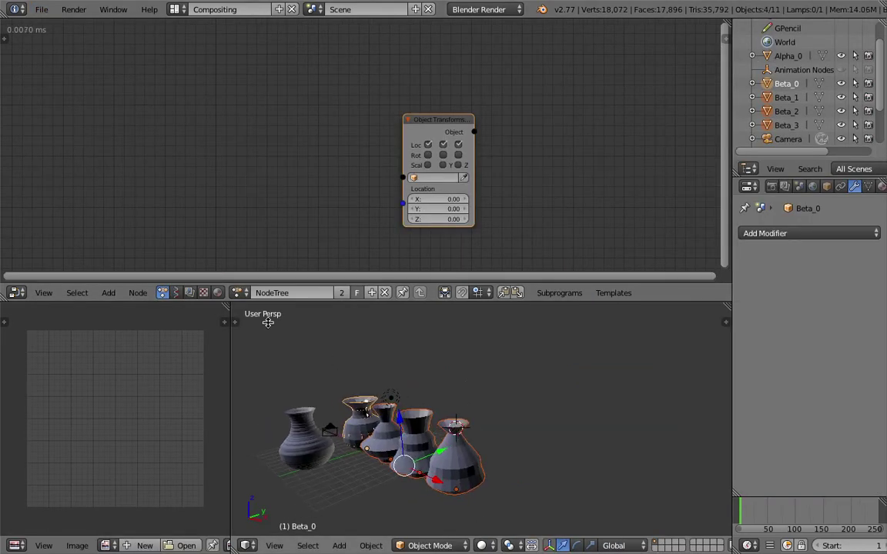
pyautogui.click(178, 294)
pyautogui.click(237, 293)
pyautogui.click(254, 312)
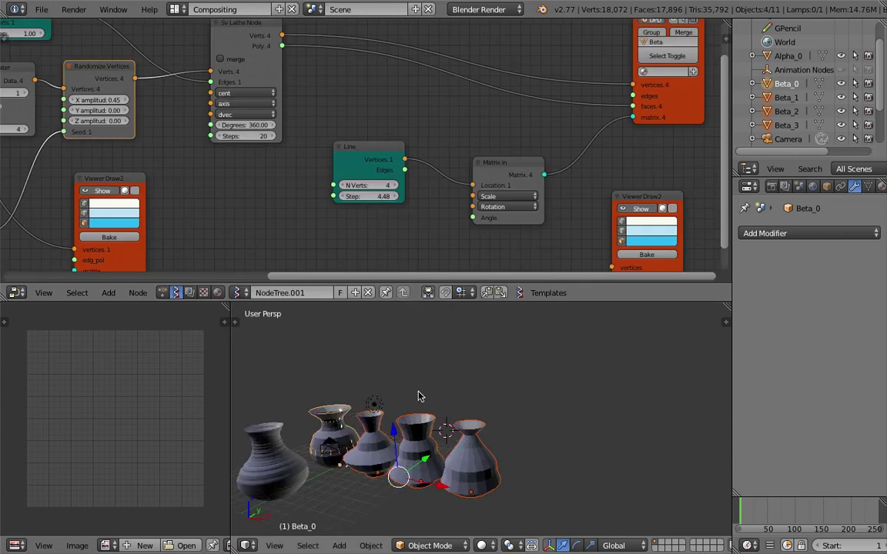
# - Examine the vase network around the Lathe, Line and List repeater nodes and the Random node feeding the vertex seed
pyautogui.scroll(-1, 335, 135)
pyautogui.moveTo(307, 85); pyautogui.dragTo(342, 101, button='middle')
pyautogui.moveTo(306, 65); pyautogui.dragTo(303, 52)
pyautogui.moveTo(274, 63); pyautogui.dragTo(320, 77, button='middle')
pyautogui.moveTo(242, 59); pyautogui.dragTo(301, 89, button='middle')
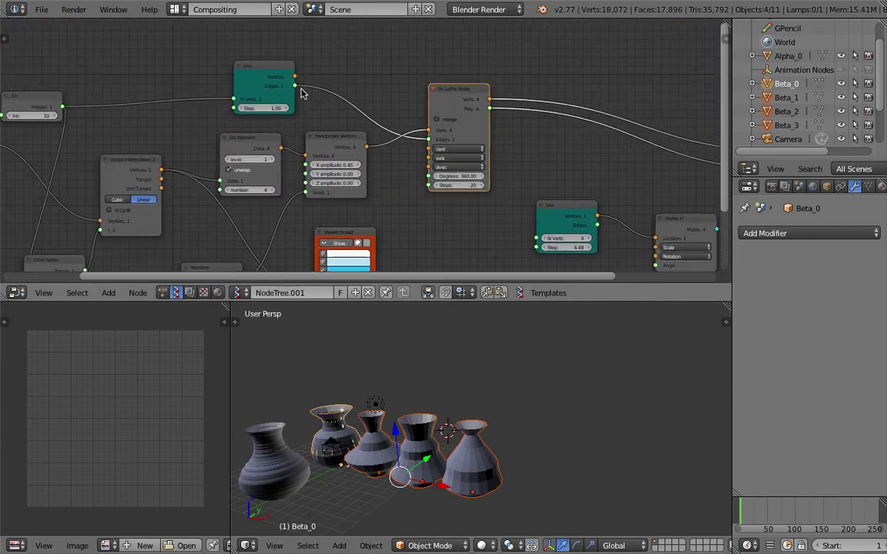
pyautogui.moveTo(279, 66); pyautogui.dragTo(288, 57)
pyautogui.moveTo(45, 96); pyautogui.dragTo(48, 73)
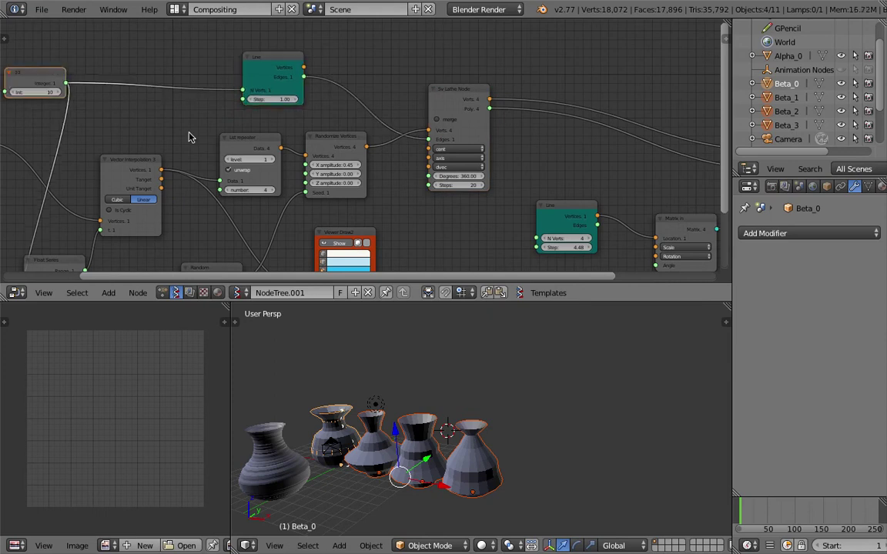
pyautogui.moveTo(201, 131); pyautogui.dragTo(198, 109, button='middle')
pyautogui.scroll(1, 197, 109)
pyautogui.moveTo(235, 110); pyautogui.dragTo(237, 103)
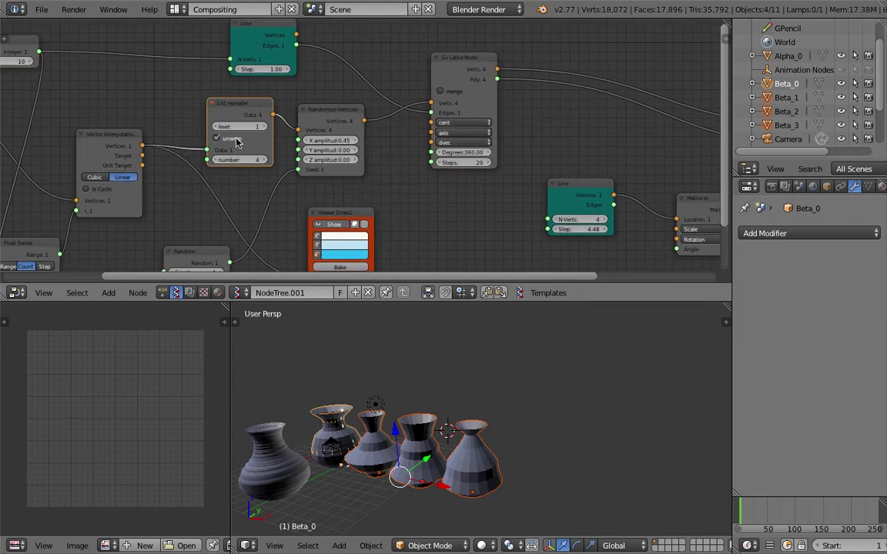
pyautogui.moveTo(257, 192); pyautogui.dragTo(301, 133, button='middle')
pyautogui.moveTo(240, 192); pyautogui.dragTo(254, 217)
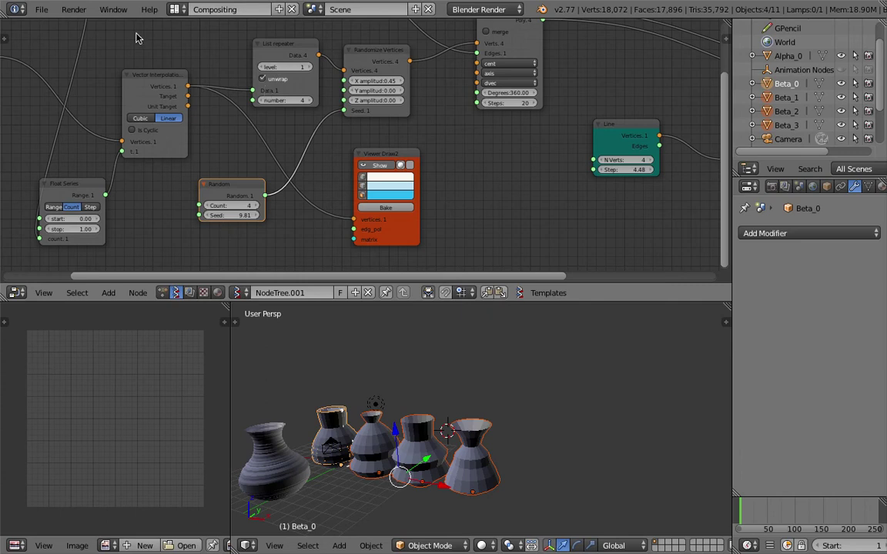
pyautogui.moveTo(237, 185); pyautogui.dragTo(247, 212)
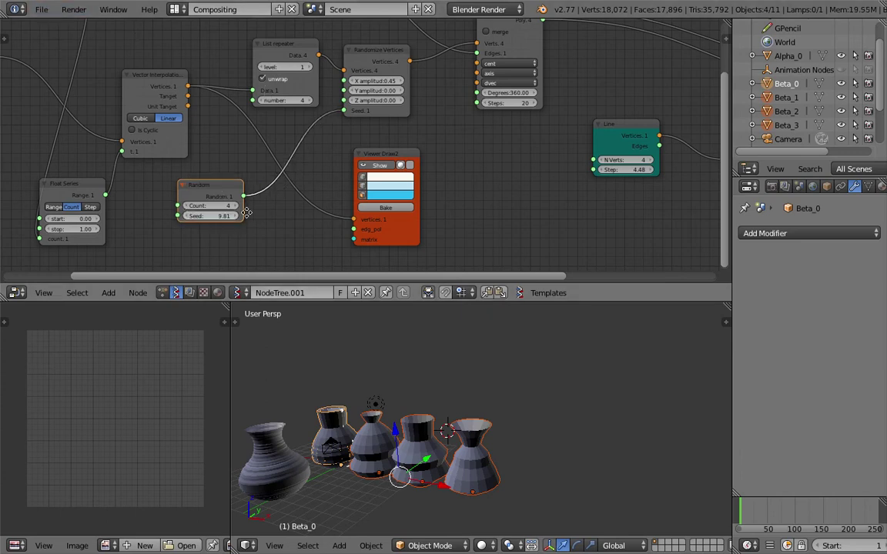
# - Add a Stethoscope node below the Random node
pyautogui.moveTo(246, 213); pyautogui.dragTo(284, 178, button='middle')
pyautogui.hotkey('shift', 'a')
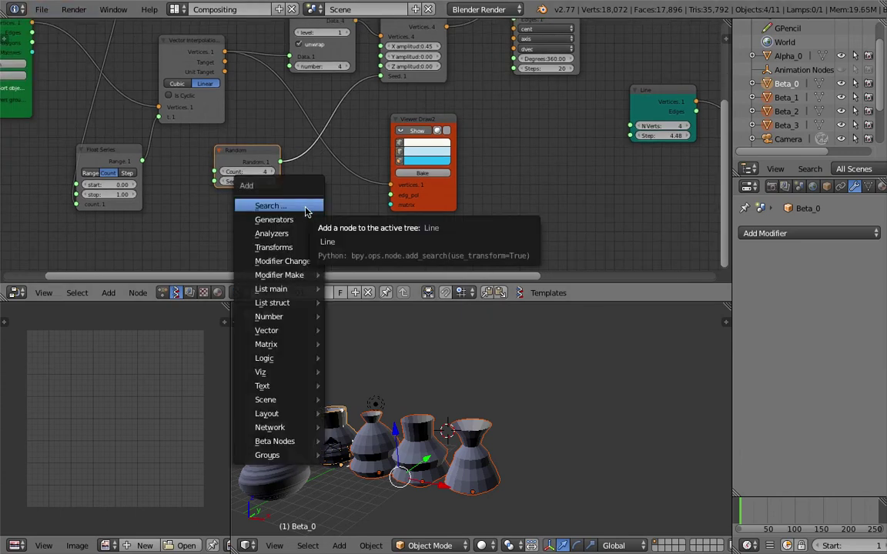
pyautogui.click(307, 207)
pyautogui.press('BackSpace')
pyautogui.write('debug')
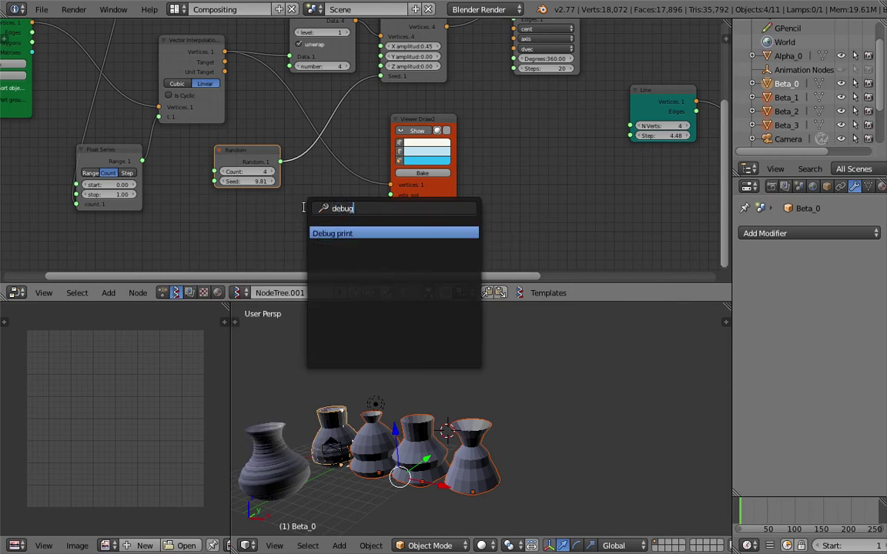
pyautogui.press('BackSpace')
pyautogui.press('BackSpace')
pyautogui.press('BackSpace')
pyautogui.press('BackSpace')
pyautogui.press('BackSpace')
pyautogui.write('ste')
pyautogui.press('Return')
pyautogui.click(304, 211)
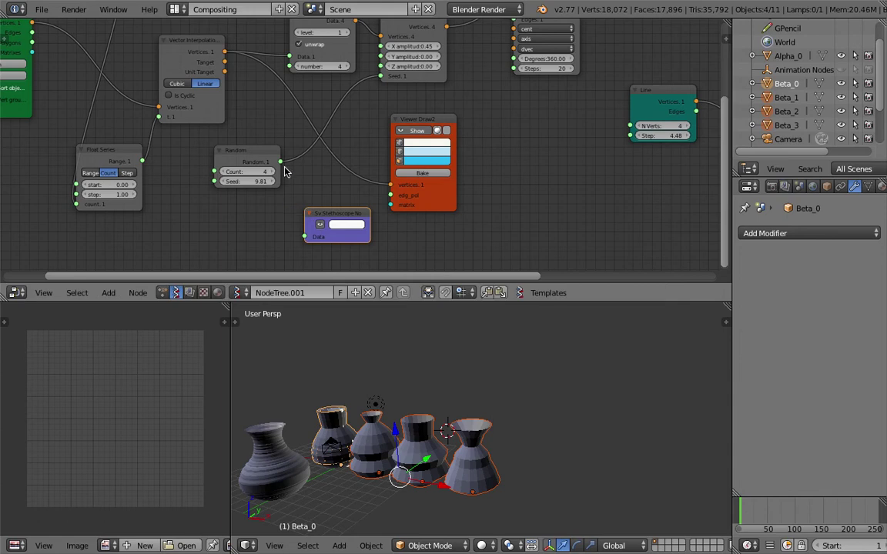
# - Connect the Random output to the Stethoscope node and move the Viewer Draw node aside to uncover the readout
pyautogui.moveTo(281, 162); pyautogui.dragTo(342, 254)
pyautogui.moveTo(340, 251); pyautogui.dragTo(339, 235, button='middle')
pyautogui.moveTo(246, 144); pyautogui.dragTo(233, 150)
pyautogui.scroll(1, 341, 182)
pyautogui.moveTo(442, 102); pyautogui.dragTo(493, 104)
pyautogui.scroll(1, 387, 154)
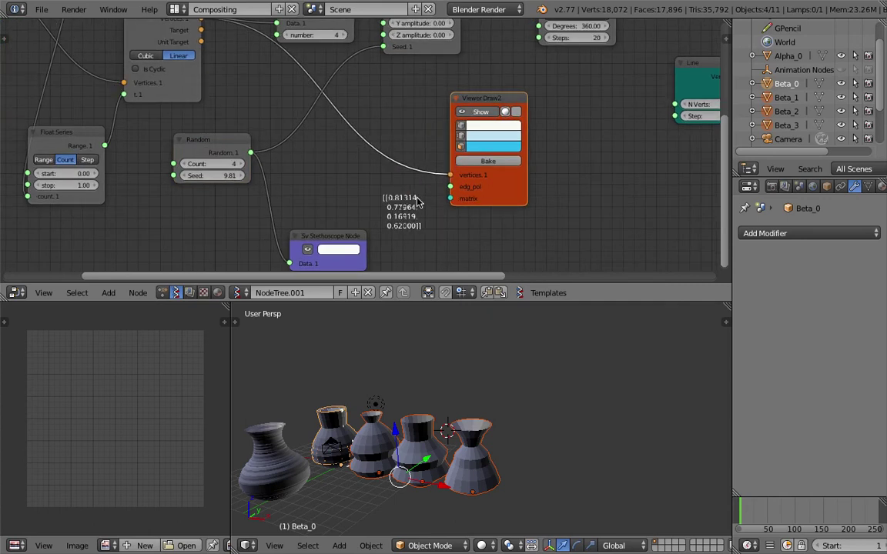
# - Set the Random node's seed to 11.49 and shift the List repeater node slightly
pyautogui.moveTo(350, 154); pyautogui.dragTo(374, 138, button='middle')
pyautogui.scroll(2, 316, 162)
pyautogui.moveTo(232, 164); pyautogui.dragTo(361, 163)
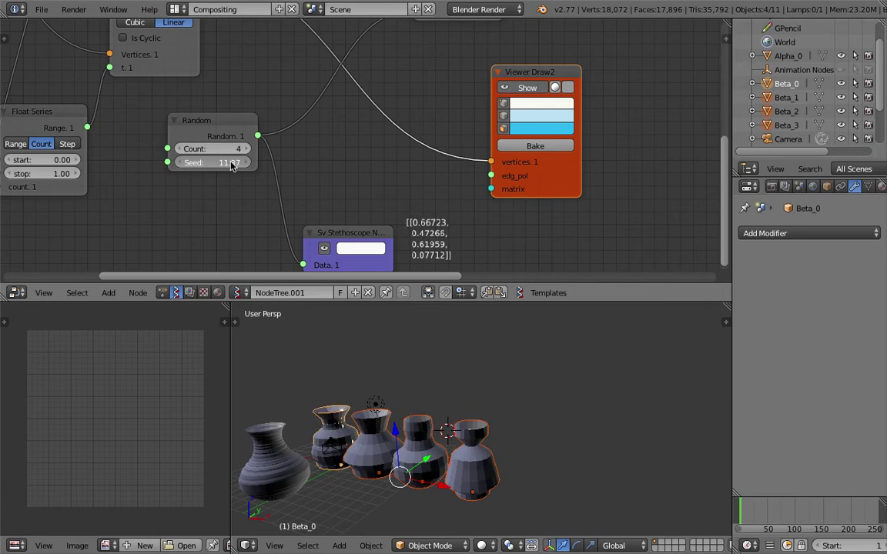
pyautogui.scroll(-3, 325, 179)
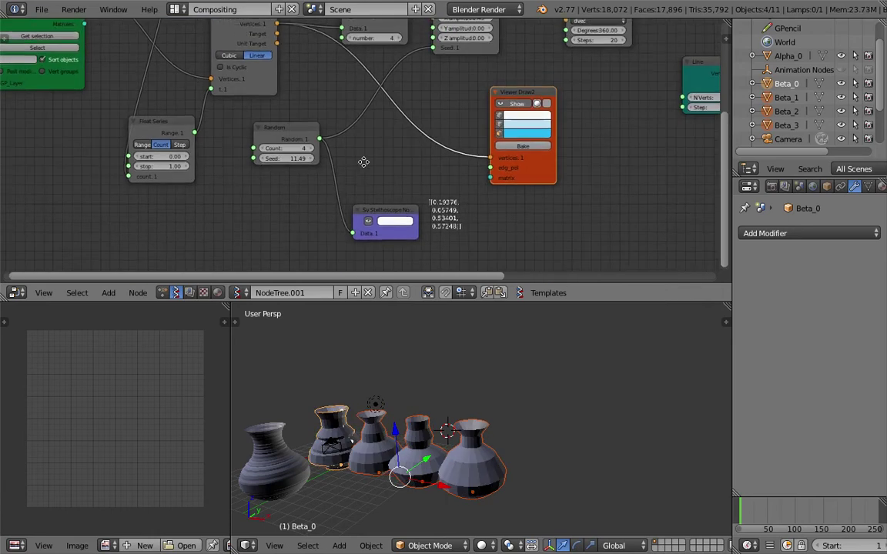
pyautogui.moveTo(430, 125); pyautogui.dragTo(423, 147, button='middle')
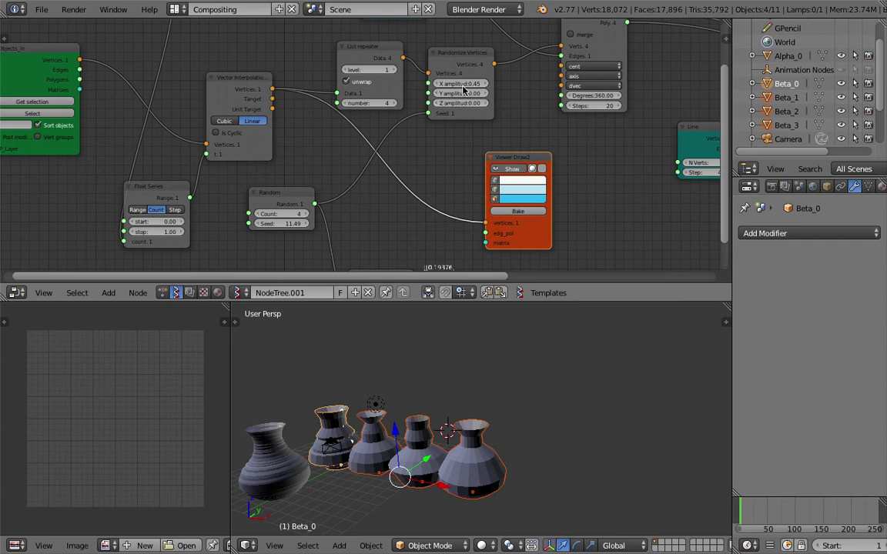
pyautogui.click(375, 49)
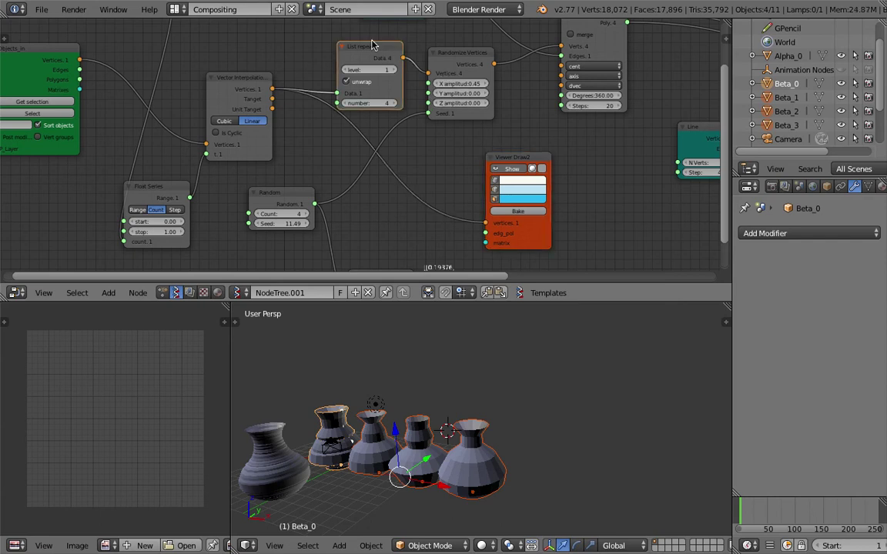
pyautogui.moveTo(372, 45); pyautogui.dragTo(364, 37)
pyautogui.scroll(1, 182, 95)
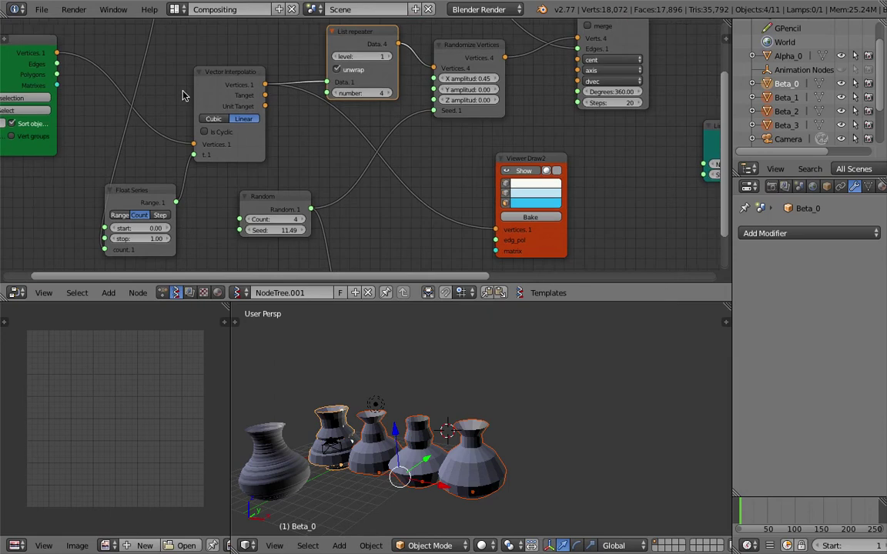
# - Open the recent file SV_pottery_002.blend
pyautogui.click(41, 9)
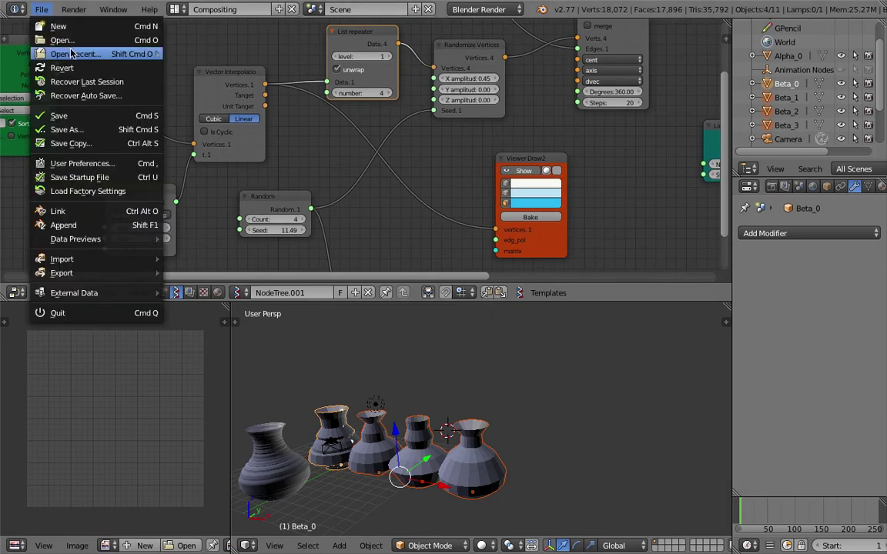
pyautogui.moveTo(144, 52)
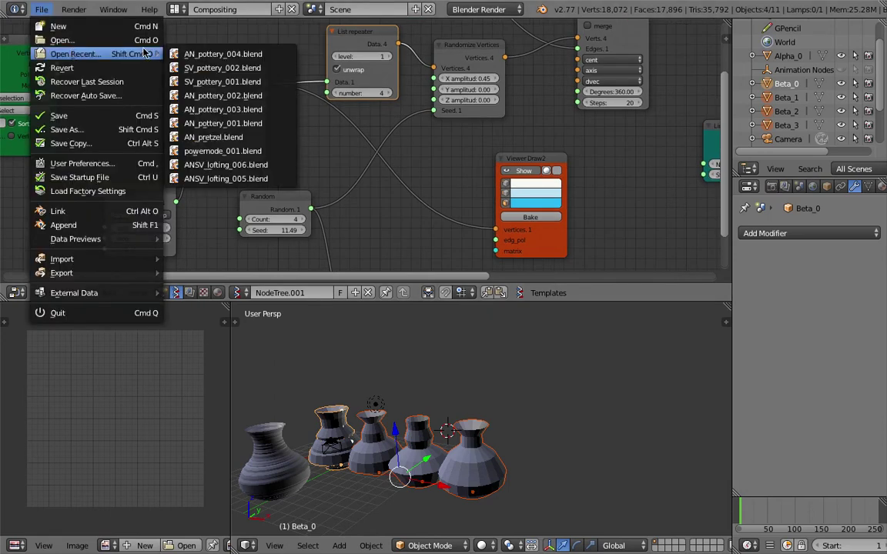
pyautogui.click(221, 68)
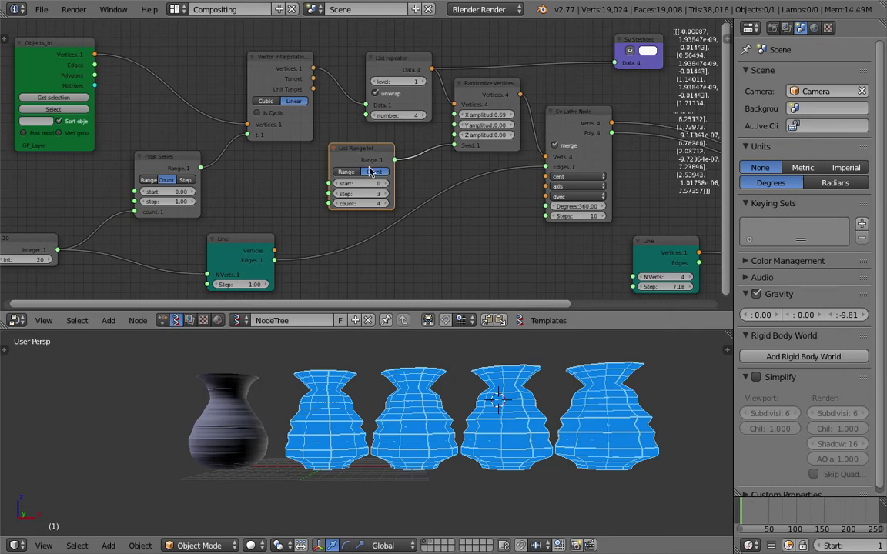
# - Detach the List Range Int node from the network and add a Random node in its place
pyautogui.scroll(-2, 369, 158)
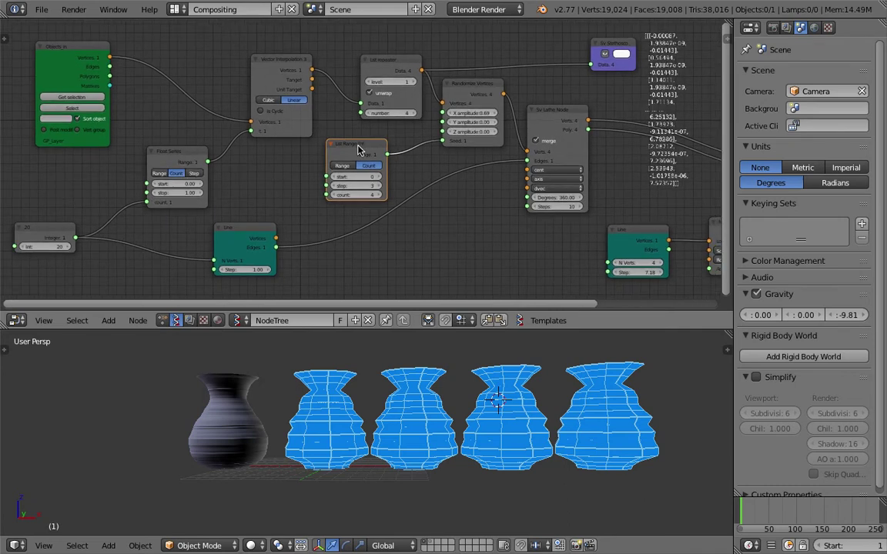
pyautogui.keyDown('alt'); pyautogui.moveTo(366, 151); pyautogui.dragTo(457, 238); pyautogui.keyUp('alt')
pyautogui.hotkey('shift', 'a')
pyautogui.click(345, 174)
pyautogui.write('rand')
pyautogui.press('Down')
pyautogui.press('Down')
pyautogui.press('Return')
pyautogui.click(336, 167)
# - Connect the Random output to the Randomize Vertices seed and set the Random count to 4
pyautogui.moveTo(400, 177); pyautogui.dragTo(442, 141)
pyautogui.moveTo(389, 169); pyautogui.dragTo(388, 188)
pyautogui.click(379, 178)
pyautogui.click(379, 178)
pyautogui.click(379, 179)
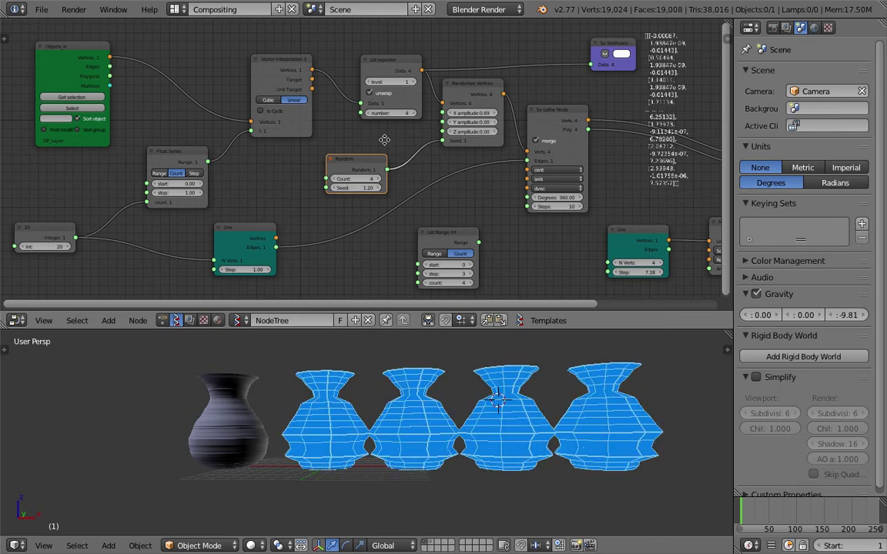
# - Reposition the Random node and set its seed to 0.51
pyautogui.moveTo(385, 140); pyautogui.dragTo(383, 140, button='middle')
pyautogui.moveTo(374, 157); pyautogui.dragTo(388, 146)
pyautogui.scroll(1, 386, 155)
pyautogui.moveTo(493, 372); pyautogui.dragTo(491, 388, button='middle')
pyautogui.moveTo(368, 178); pyautogui.dragTo(357, 178)
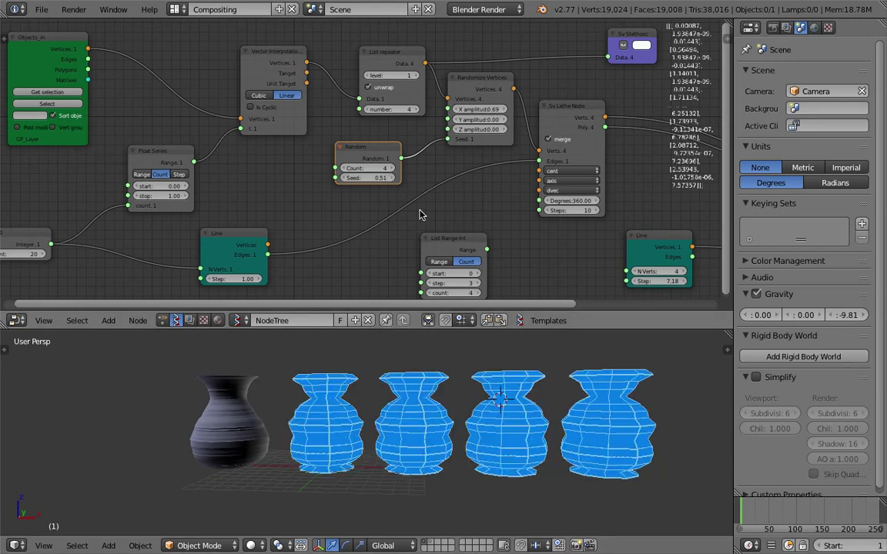
# - Switch the Lathe node's merge option off and back on
pyautogui.moveTo(442, 221); pyautogui.dragTo(409, 214, button='middle')
pyautogui.moveTo(439, 166); pyautogui.dragTo(418, 177, button='middle')
pyautogui.click(497, 144)
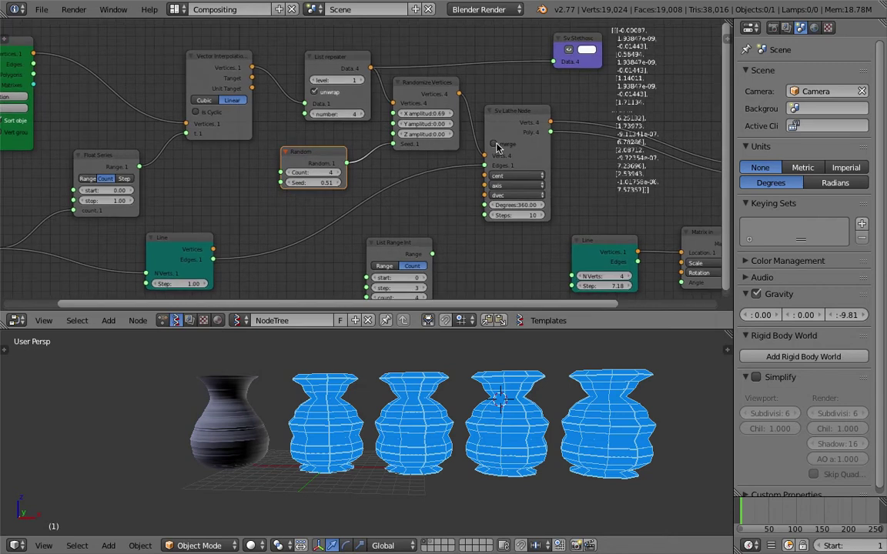
pyautogui.click(499, 146)
# - Move the Matrix in node up, closer to the Viewer Draw node's matrix input
pyautogui.moveTo(509, 128); pyautogui.dragTo(467, 131, button='middle')
pyautogui.moveTo(471, 179); pyautogui.dragTo(307, 115, button='middle')
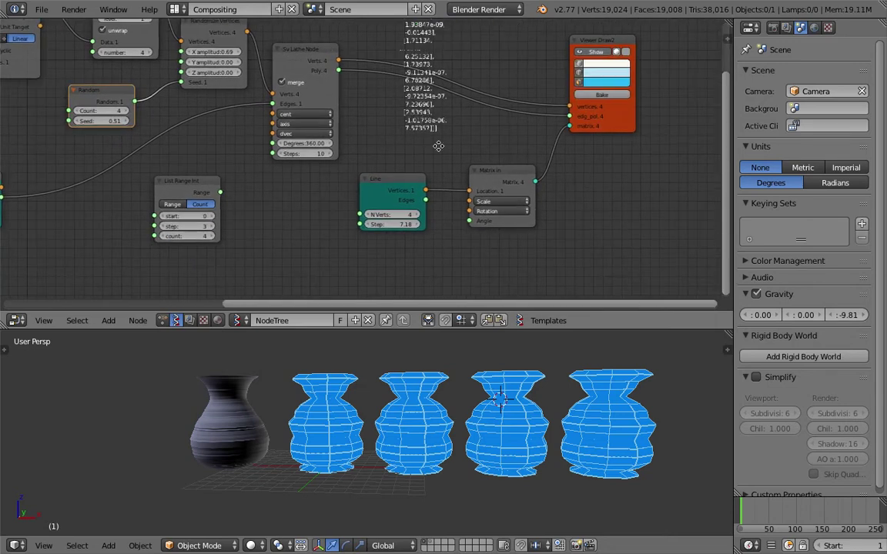
pyautogui.moveTo(437, 145); pyautogui.dragTo(405, 154, button='middle')
pyautogui.moveTo(477, 180); pyautogui.dragTo(474, 157)
pyautogui.moveTo(439, 151); pyautogui.dragTo(438, 155, button='middle')
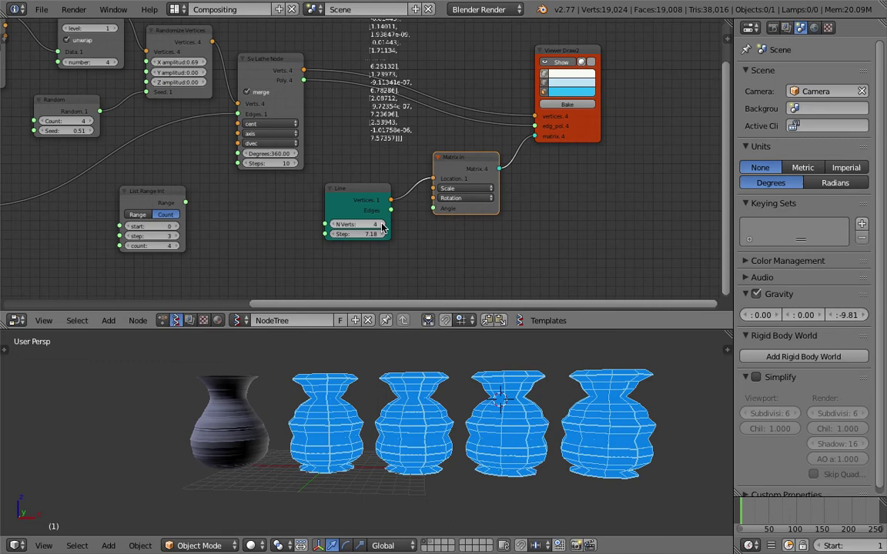
# - Try a different vertex count on the Line node feeding the Matrix in node and return it to 4
pyautogui.click(378, 224)
pyautogui.click(333, 228)
pyautogui.click(332, 224)
# - Delete the unconnected List Range Int node from the node tree
pyautogui.scroll(-1, 208, 198)
pyautogui.moveTo(200, 202); pyautogui.dragTo(307, 211, button='middle')
pyautogui.click(293, 197)
pyautogui.press('x')
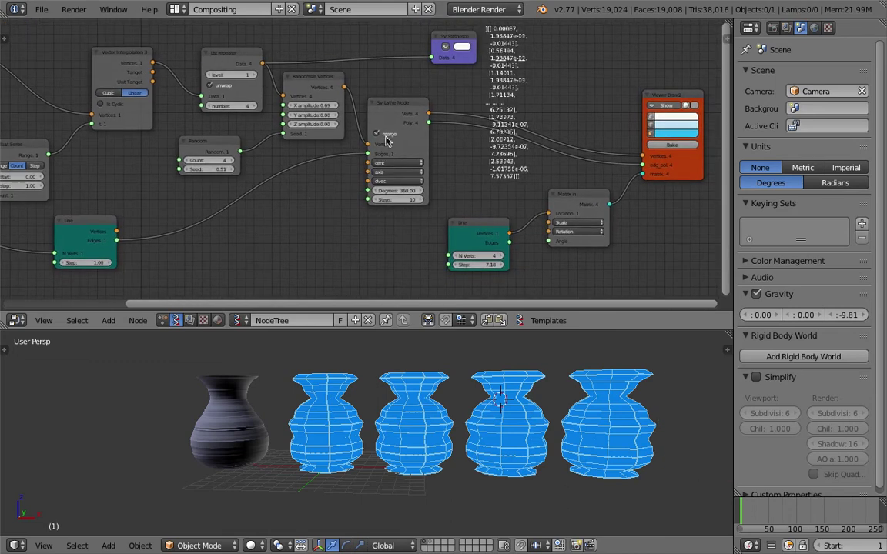
# - Switch the List repeater's unwrap option off and back on, and shift the node slightly away from Randomize Vertices
pyautogui.moveTo(272, 106); pyautogui.dragTo(323, 144, button='middle')
pyautogui.click(278, 124)
pyautogui.click(278, 125)
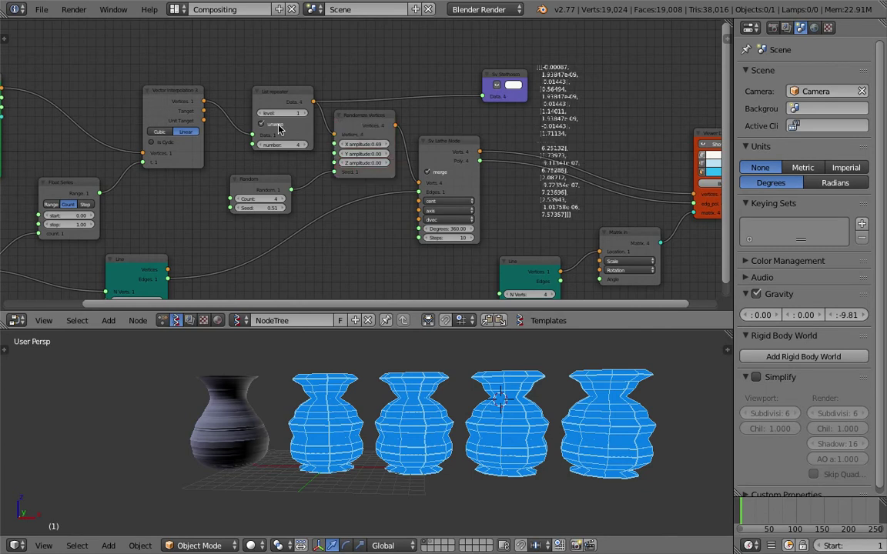
pyautogui.moveTo(271, 100); pyautogui.dragTo(263, 93)
# - Delete the Stethoscope node attached to the List repeater's output and save the file
pyautogui.click(508, 84)
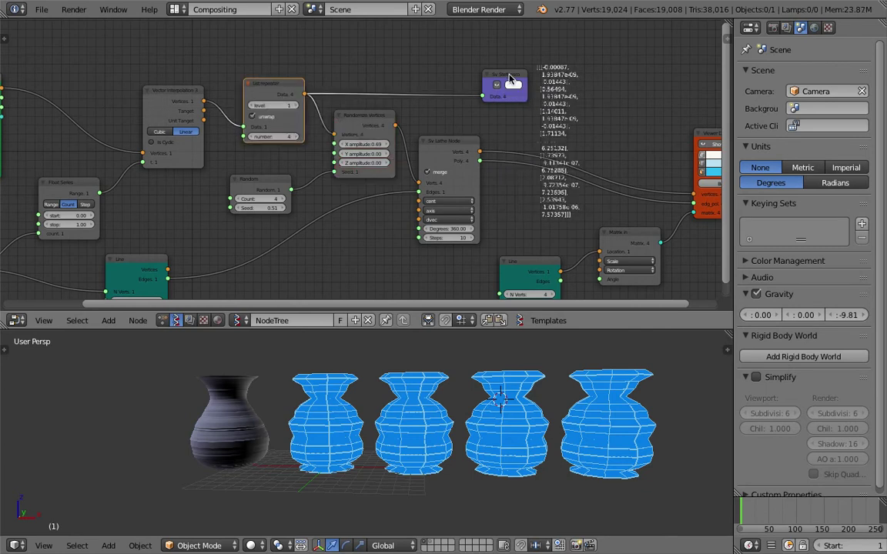
pyautogui.click(508, 74)
pyautogui.press('x')
pyautogui.moveTo(445, 97); pyautogui.dragTo(477, 80, button='middle')
pyautogui.moveTo(449, 382); pyautogui.dragTo(436, 376, button='middle')
pyautogui.hotkey('ctrl', 's')
pyautogui.click(439, 374)
pyautogui.moveTo(358, 220); pyautogui.dragTo(385, 216, button='middle')
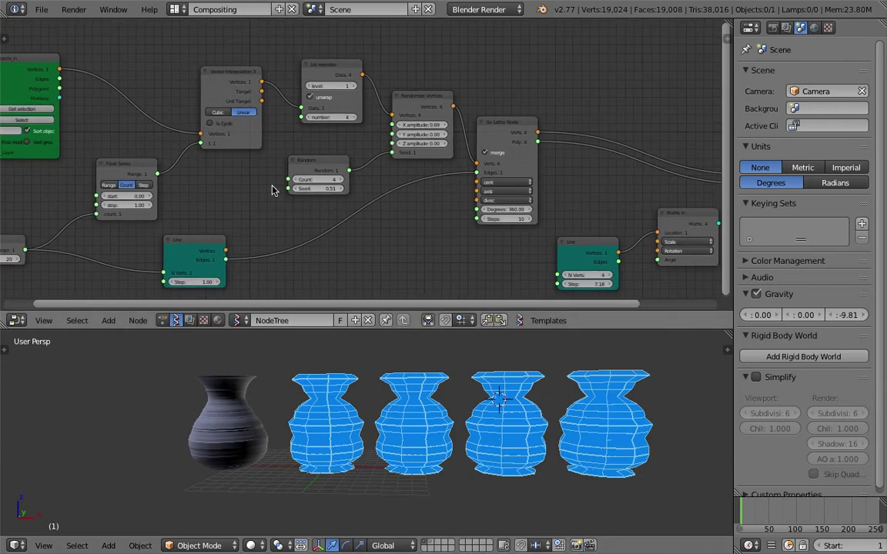
# - Raise the Integer node that feeds the Float Series and Line nodes to 25
pyautogui.moveTo(162, 170); pyautogui.dragTo(220, 165, button='middle')
pyautogui.click(76, 253)
pyautogui.click(75, 253)
pyautogui.click(75, 252)
pyautogui.click(75, 252)
pyautogui.click(76, 253)
# - Move the Random node up towards the List repeater, and switch the repeater's unwrap option off and back on
pyautogui.moveTo(375, 182); pyautogui.dragTo(363, 149)
pyautogui.scroll(1, 368, 123)
pyautogui.click(378, 87)
pyautogui.click(377, 87)
# - Reposition the Vector Interpolation node and toggle its Is Cyclic option repeatedly, leaving it off
pyautogui.moveTo(293, 60); pyautogui.dragTo(283, 71)
pyautogui.click(271, 114)
pyautogui.click(271, 114)
pyautogui.click(272, 114)
pyautogui.click(272, 114)
pyautogui.click(272, 115)
pyautogui.click(272, 115)
# - Reposition the Random node and set its seed to 1.20, keeping the Lathe node's merge option on
pyautogui.moveTo(375, 148); pyautogui.dragTo(389, 147)
pyautogui.moveTo(389, 147); pyautogui.dragTo(327, 141, button='middle')
pyautogui.click(513, 140)
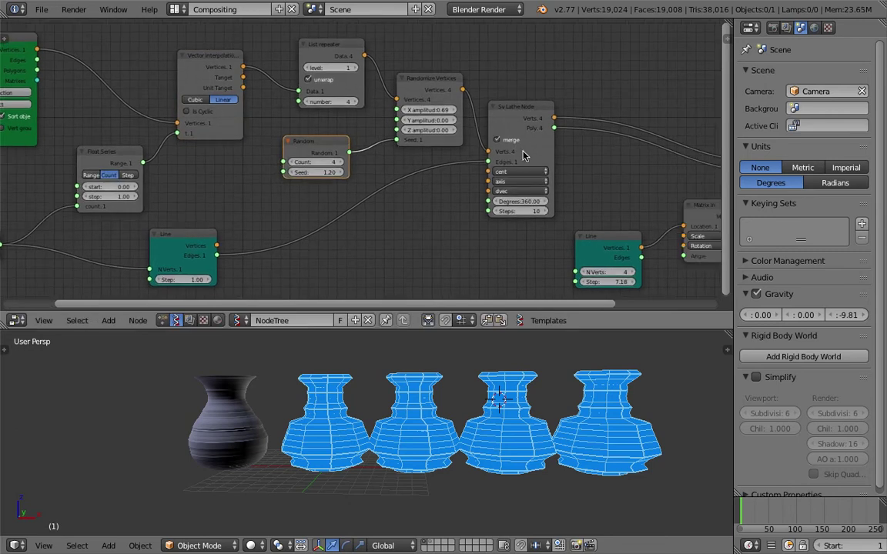
# - Try a smaller revolve angle on the Lathe node, set its Degrees back to 360, and save the file
pyautogui.moveTo(528, 199); pyautogui.dragTo(478, 199)
pyautogui.click(525, 201)
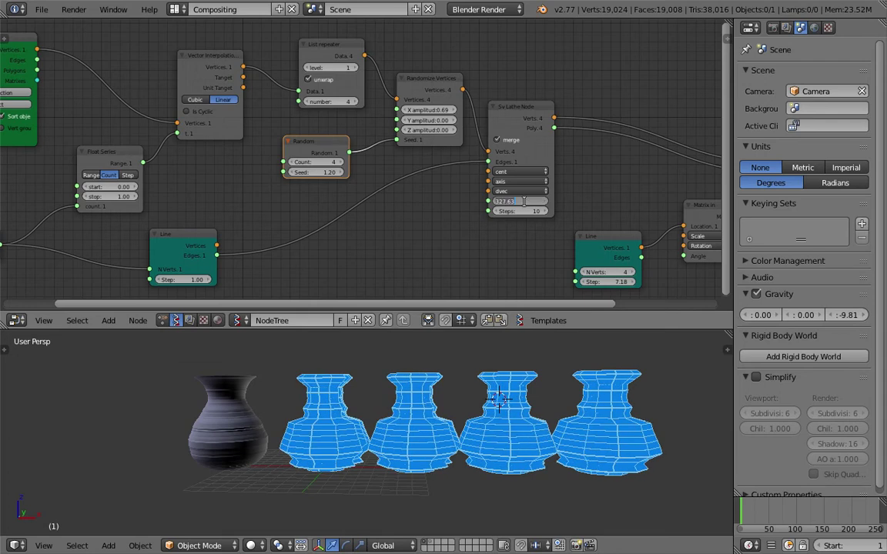
pyautogui.write('360')
pyautogui.press('Return')
pyautogui.hotkey('ctrl', 's')
pyautogui.click(528, 202)
# - Try to add a Viewer BMeshMK2 node by searching the node list for "bmes"
pyautogui.moveTo(542, 354)
pyautogui.mouseDown(button='middle')
pyautogui.moveTo(525, 402)
pyautogui.moveTo(451, 423)
pyautogui.mouseUp(button='middle')
pyautogui.scroll(-2, 550, 182)
pyautogui.moveTo(583, 171); pyautogui.dragTo(338, 166, button='middle')
pyautogui.moveTo(440, 121); pyautogui.dragTo(377, 121, button='middle')
pyautogui.hotkey('shift', 'a')
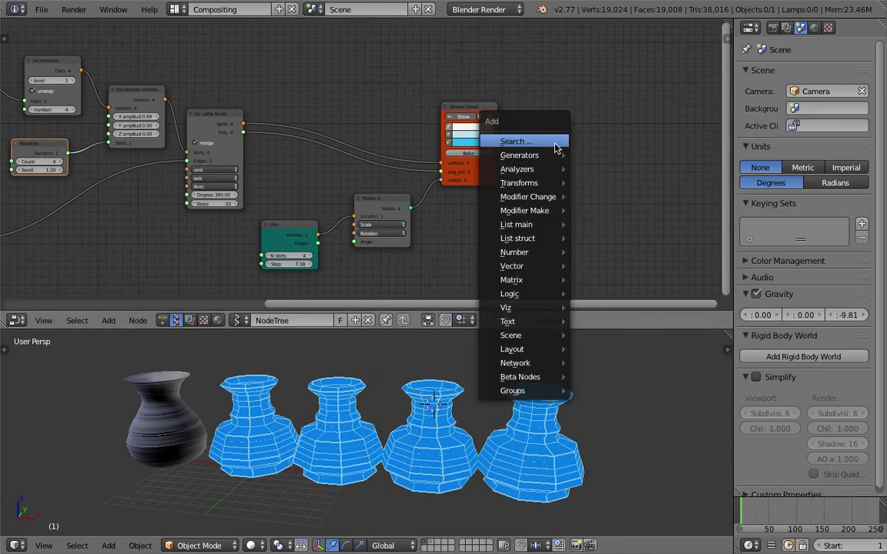
pyautogui.click(553, 143)
pyautogui.write('bmes')
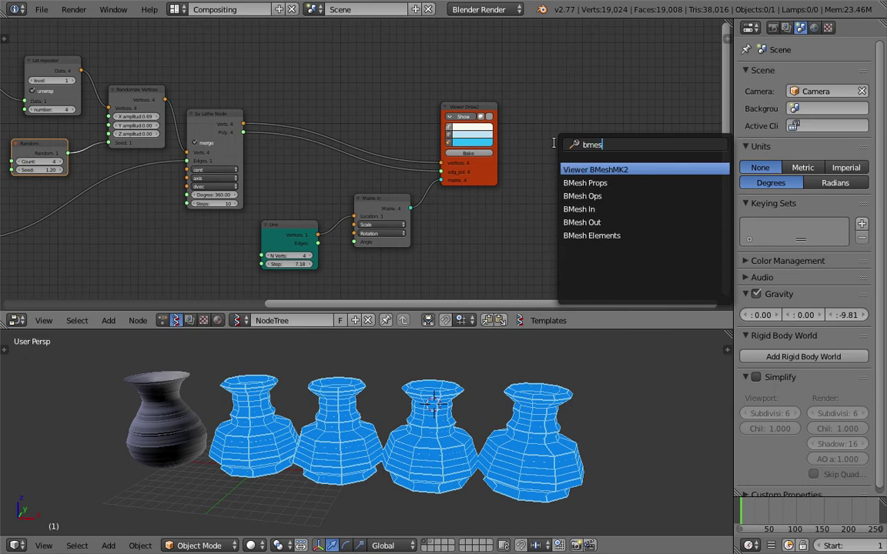
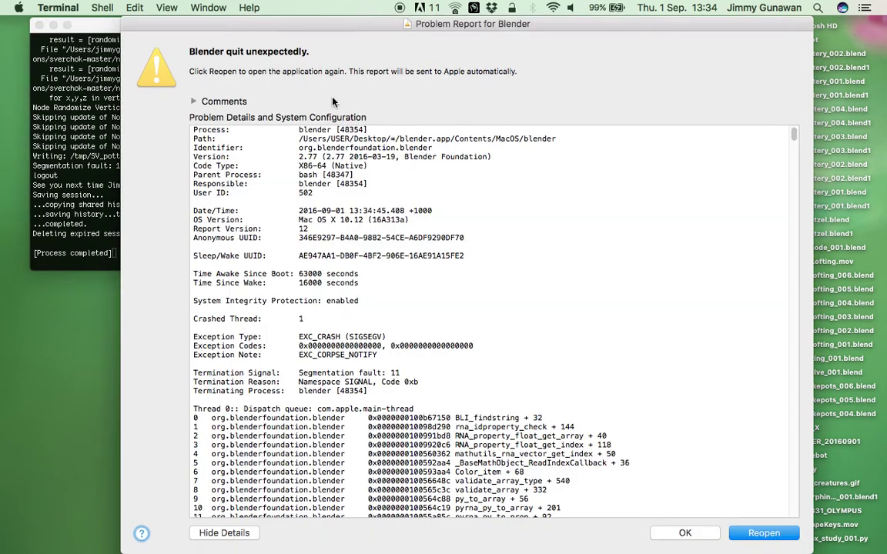
# - Dismiss the crash report and relaunch Blender from blender.app in the BLENDER27_AN desktop folder
pyautogui.click(684, 532)
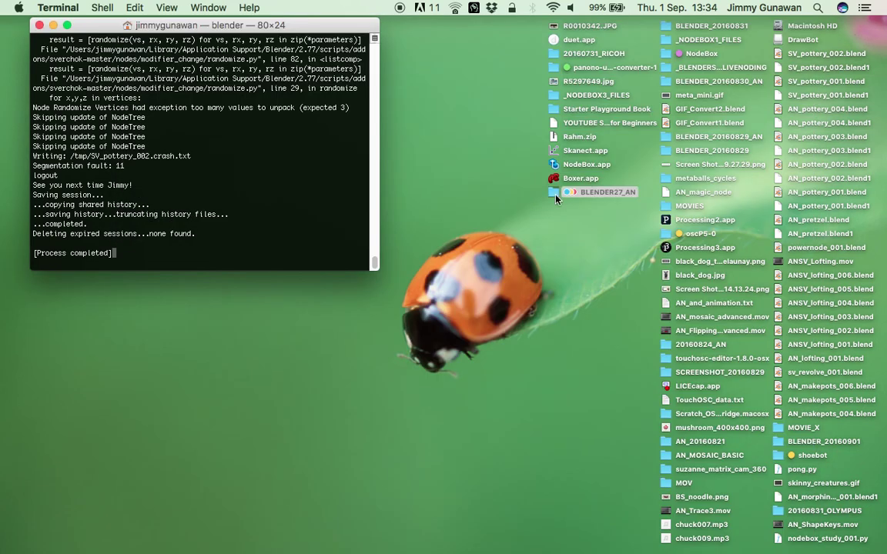
pyautogui.click(556, 200)
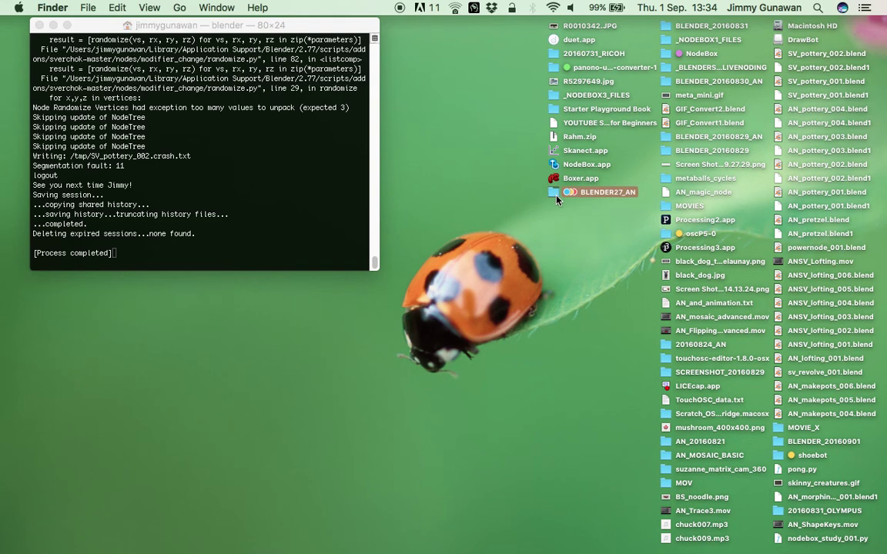
pyautogui.doubleClick(557, 199)
pyautogui.moveTo(276, 25); pyautogui.dragTo(283, 26)
pyautogui.rightClick(217, 105)
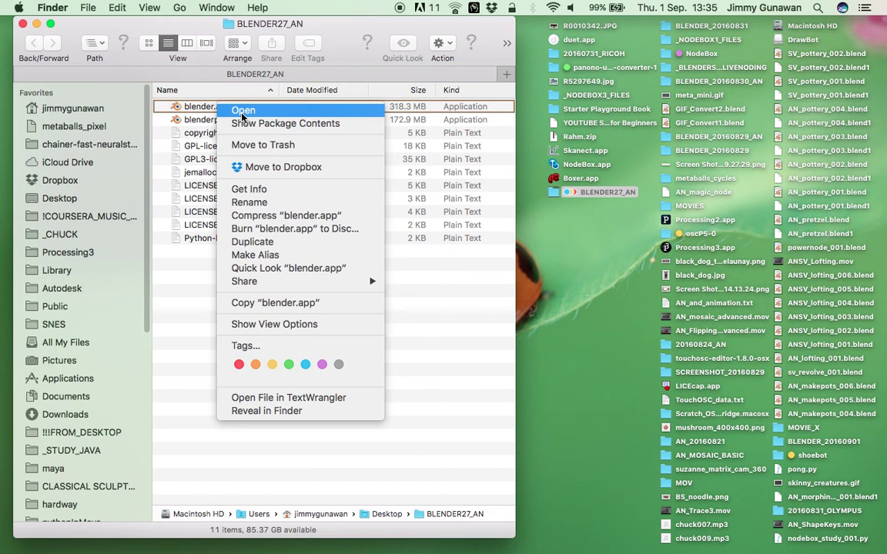
pyautogui.click(243, 113)
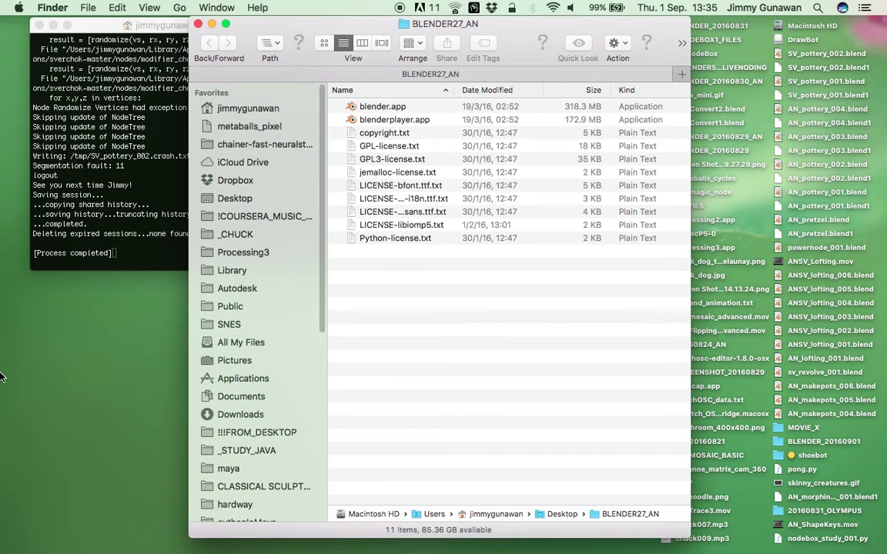
pyautogui.moveTo(2, 378)
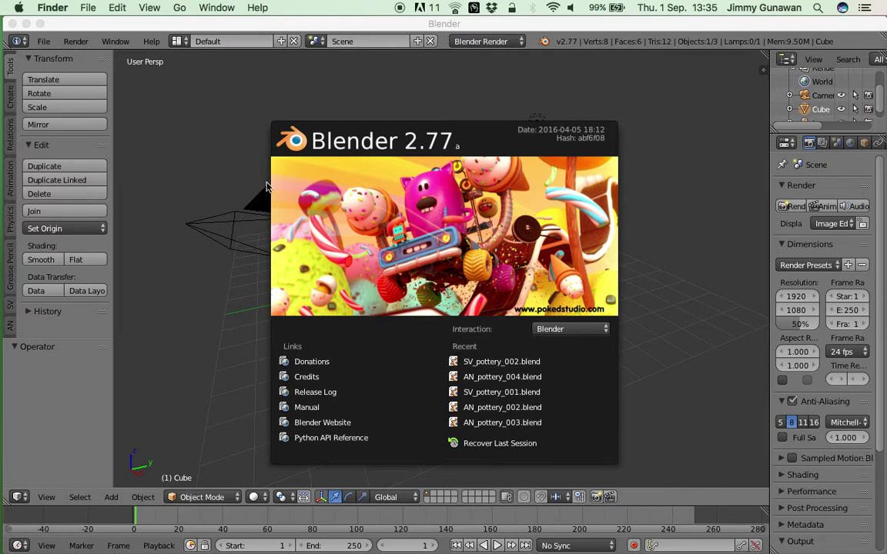
# - Dismiss the splash screen and reopen the recent file SV_pottery_002.blend
pyautogui.click(237, 150)
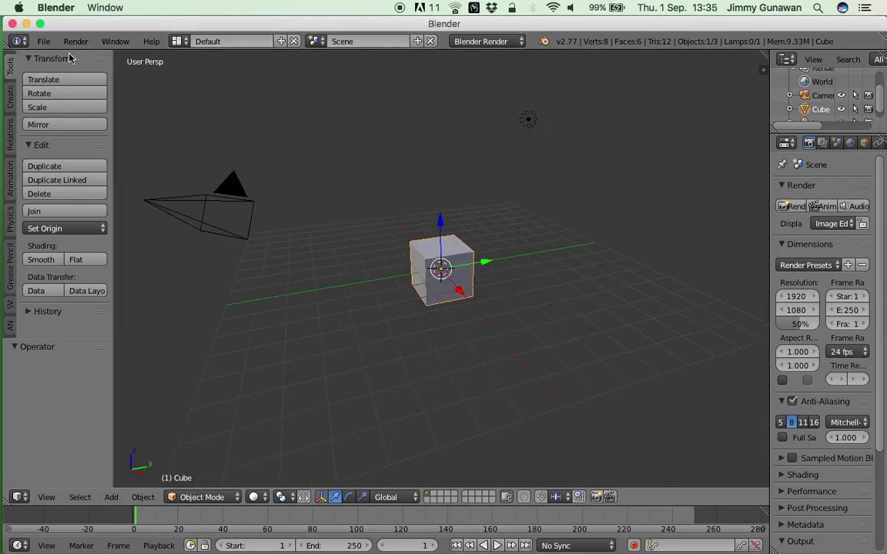
pyautogui.click(44, 41)
pyautogui.moveTo(83, 86)
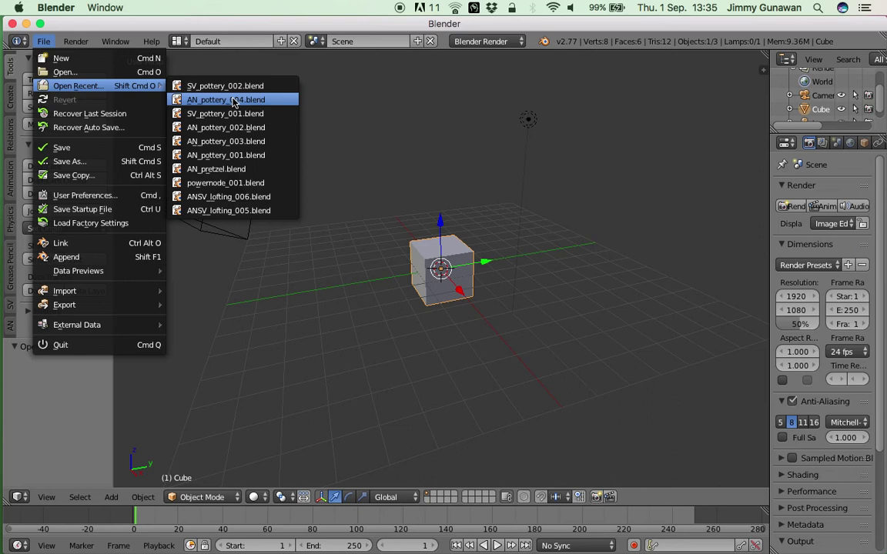
pyautogui.click(265, 87)
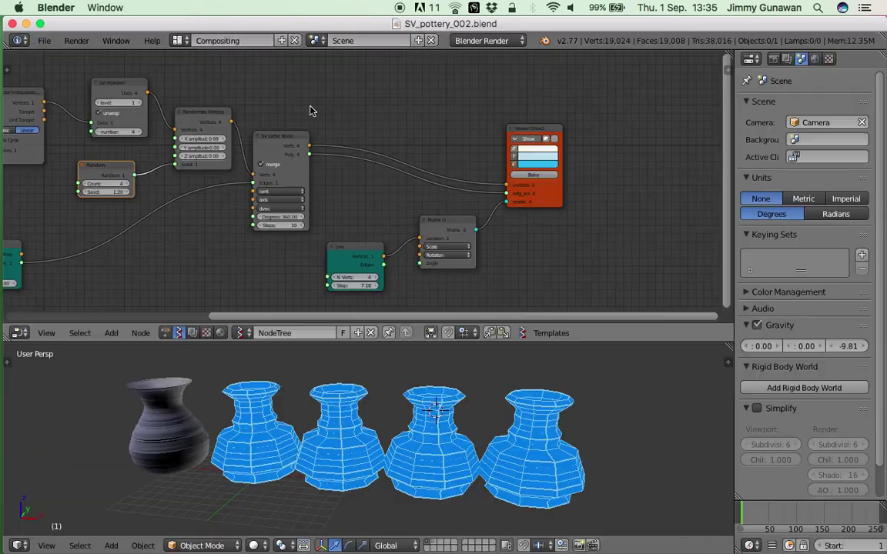
# - Delete the Viewer Draw node and add a Viewer BMeshMK2 node in its place
pyautogui.click(540, 132)
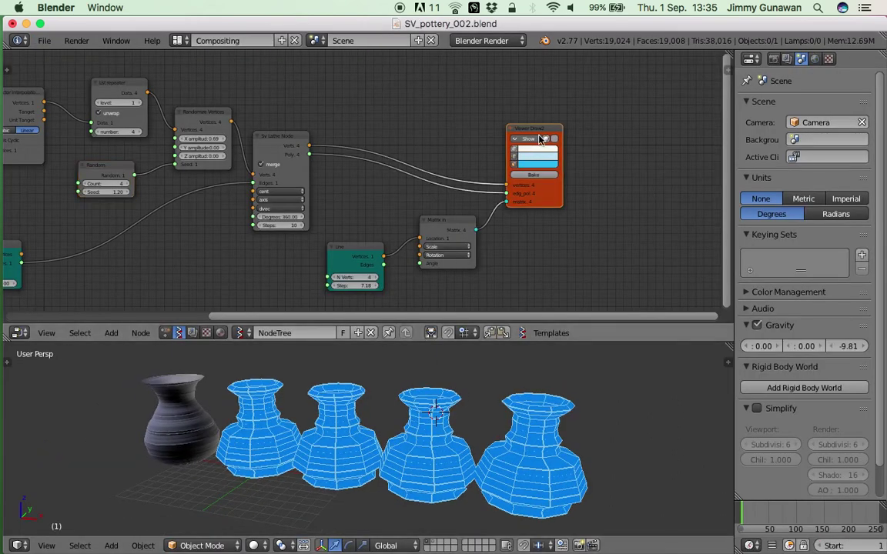
pyautogui.press('x')
pyautogui.hotkey('shift', 'a')
pyautogui.click(527, 141)
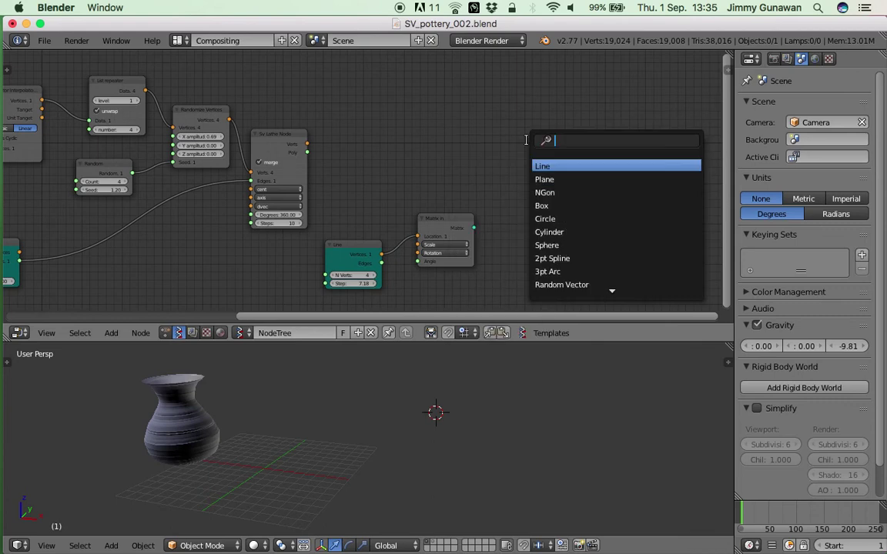
pyautogui.write('viewr')
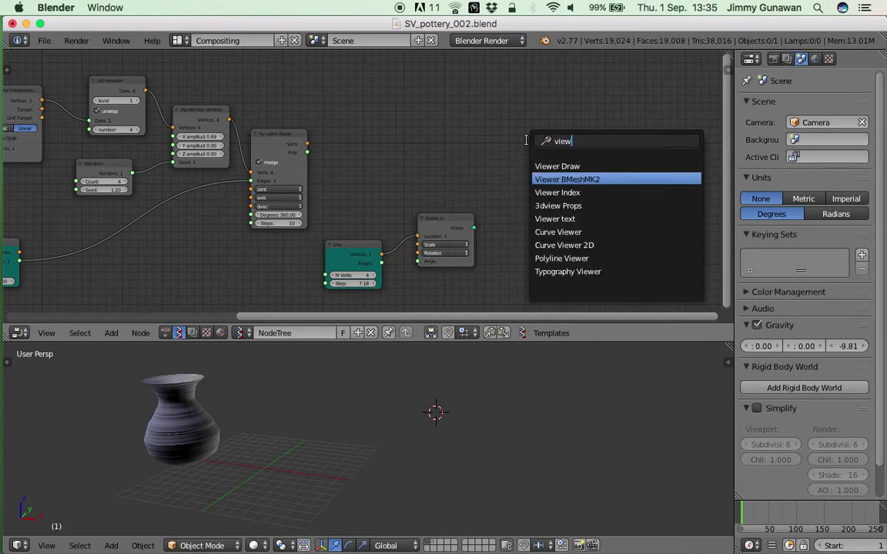
pyautogui.press('Return')
pyautogui.click(529, 144)
pyautogui.scroll(2, 367, 198)
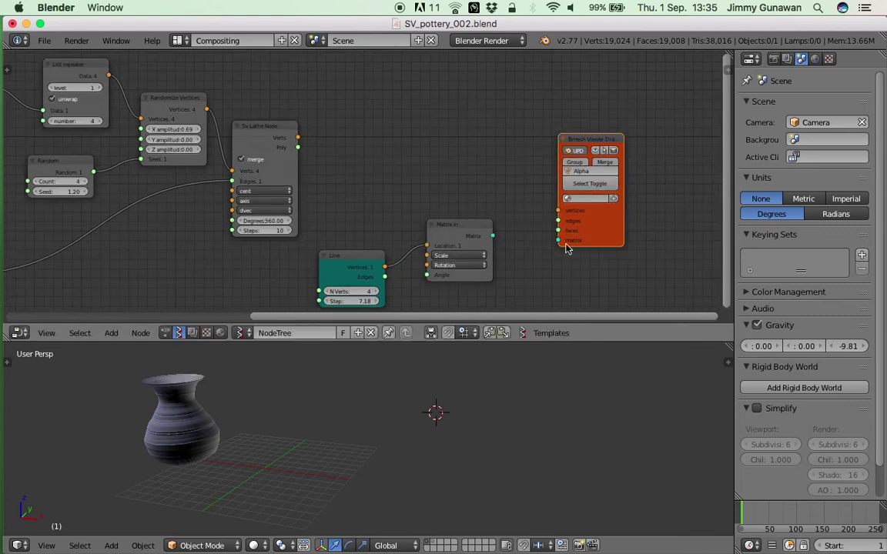
# - Connect Matrix in to the BMesh viewer's matrix input and the Lathe's Verts and Poly outputs to vertices and edges, spacing out the nodes
pyautogui.moveTo(494, 235)
pyautogui.mouseDown()
pyautogui.moveTo(558, 241)
pyautogui.moveTo(476, 239)
pyautogui.mouseUp()
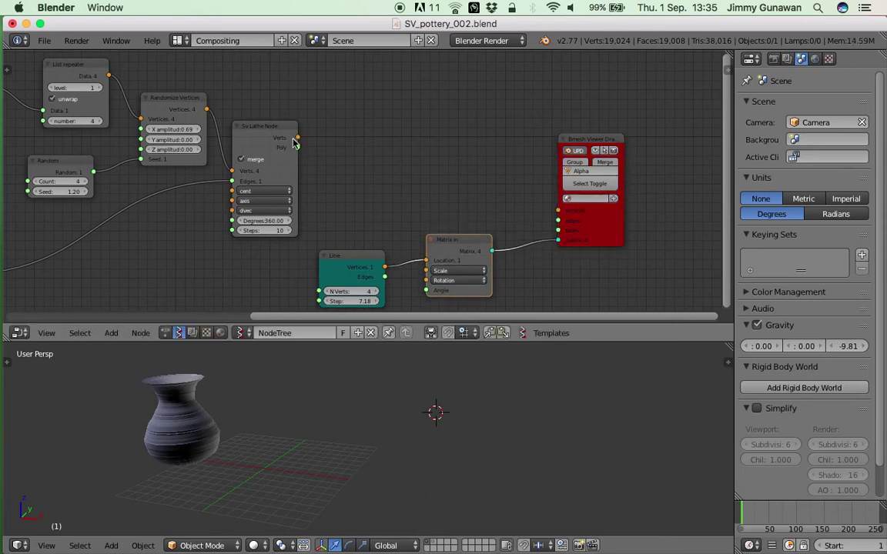
pyautogui.moveTo(283, 135); pyautogui.dragTo(368, 132)
pyautogui.moveTo(447, 144); pyautogui.dragTo(557, 210)
pyautogui.moveTo(371, 138); pyautogui.dragTo(375, 145)
pyautogui.moveTo(487, 182); pyautogui.dragTo(558, 221)
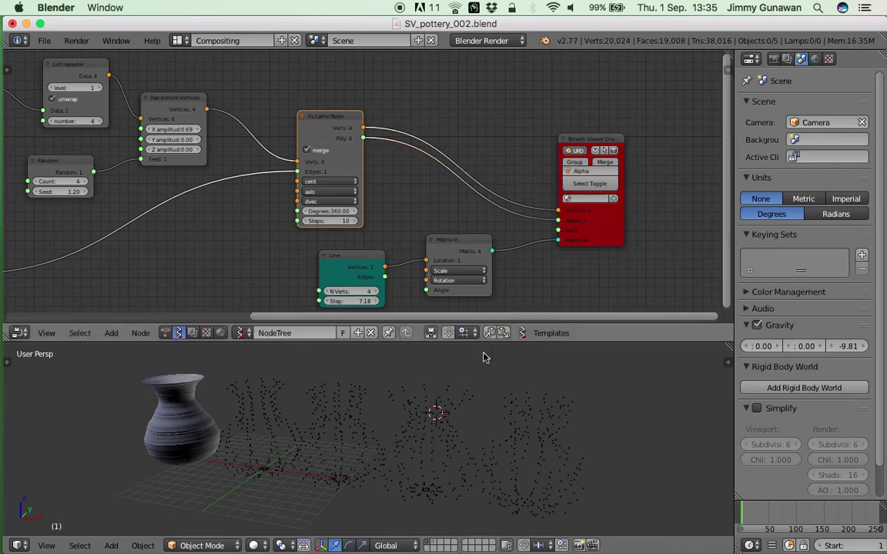
pyautogui.moveTo(465, 385); pyautogui.dragTo(474, 385, button='middle')
pyautogui.moveTo(426, 197); pyautogui.dragTo(453, 183, button='middle')
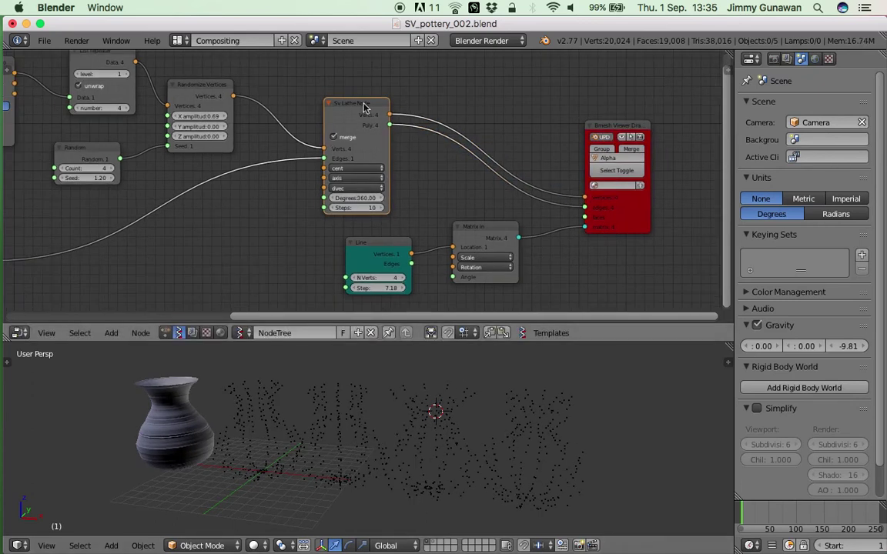
pyautogui.moveTo(363, 113); pyautogui.dragTo(369, 101)
pyautogui.moveTo(322, 143); pyautogui.dragTo(352, 150, button='middle')
pyautogui.moveTo(434, 408); pyautogui.dragTo(437, 410, button='middle')
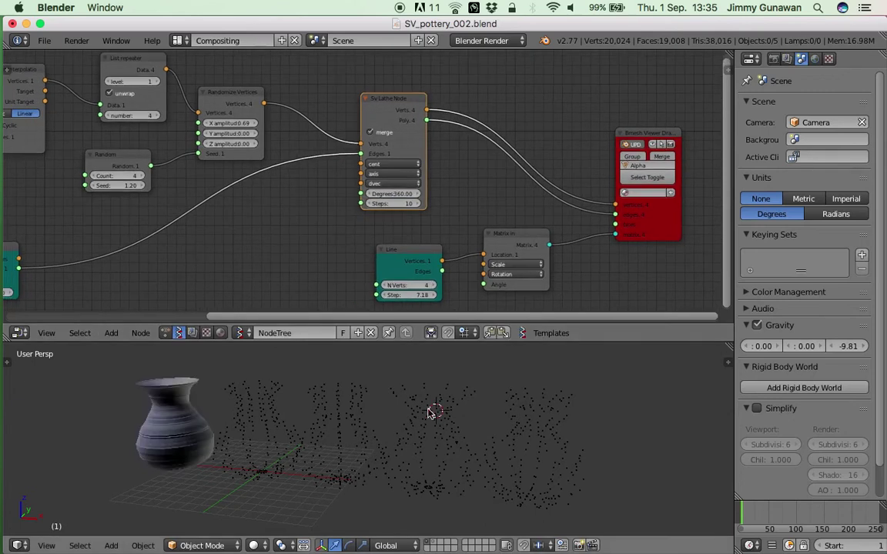
# - Select the original GP_Layer vase and load it as the selection in the Objects_in node
pyautogui.moveTo(226, 277); pyautogui.dragTo(603, 282, button='middle')
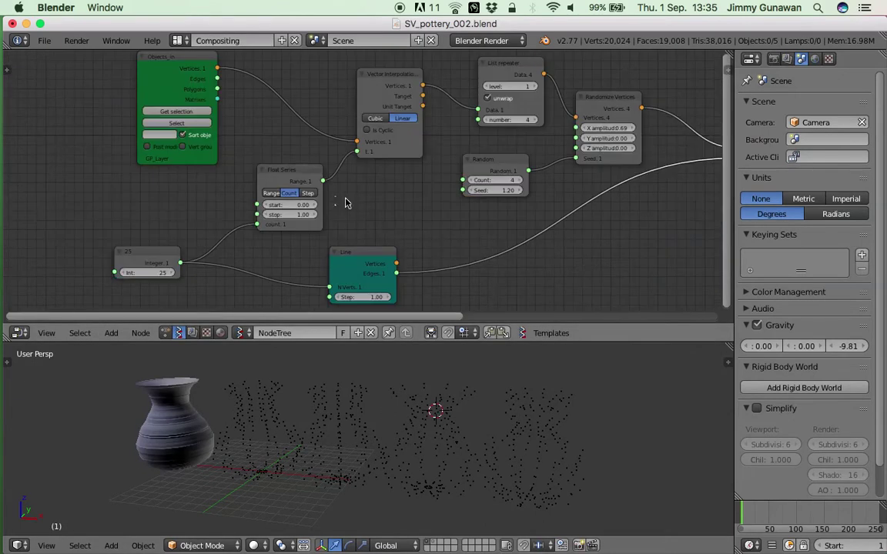
pyautogui.rightClick(190, 388)
pyautogui.press('z')
pyautogui.press('z')
pyautogui.click(176, 111)
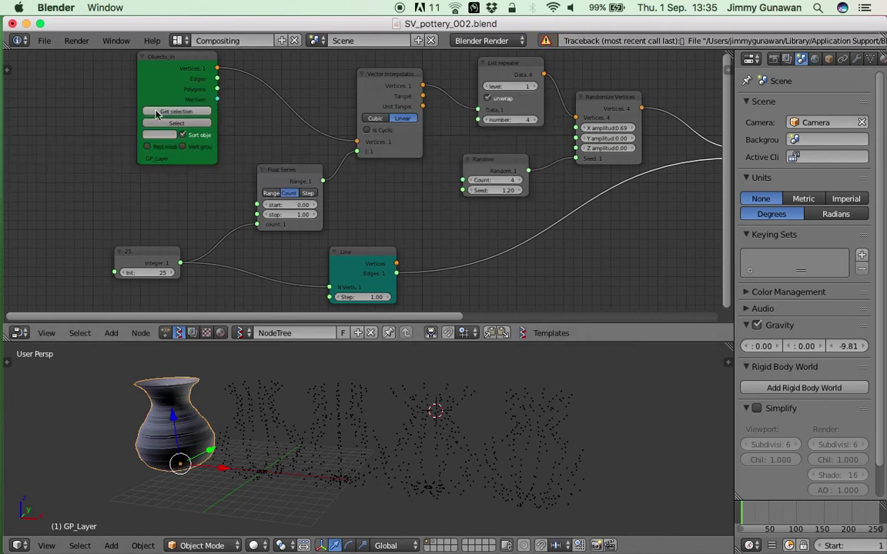
pyautogui.click(171, 112)
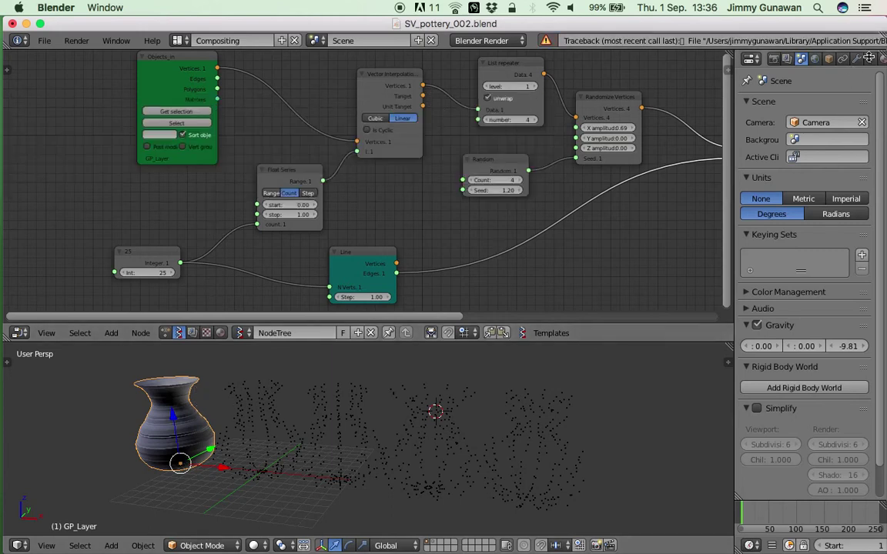
# - Split the Properties area and turn its upper part into an enlarged Outliner
pyautogui.moveTo(880, 53); pyautogui.dragTo(881, 145)
pyautogui.click(752, 60)
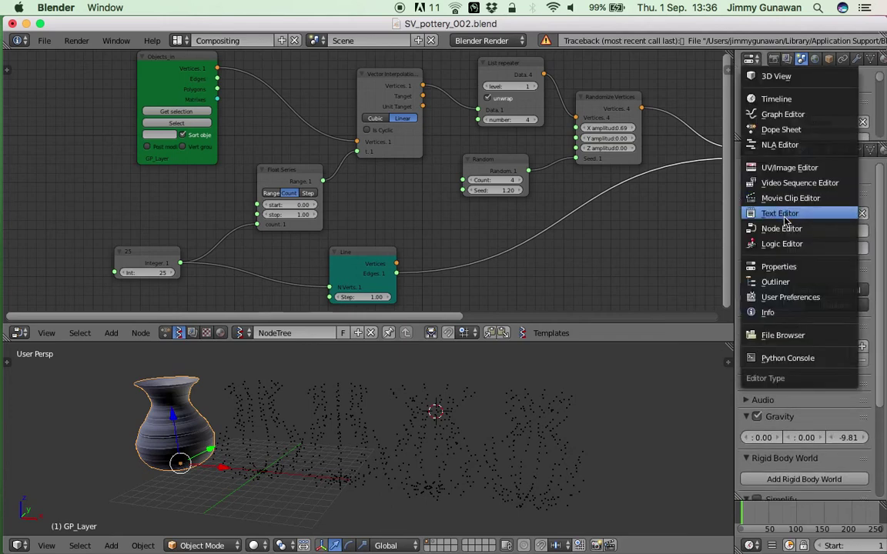
pyautogui.click(775, 282)
pyautogui.moveTo(792, 123); pyautogui.dragTo(805, 226)
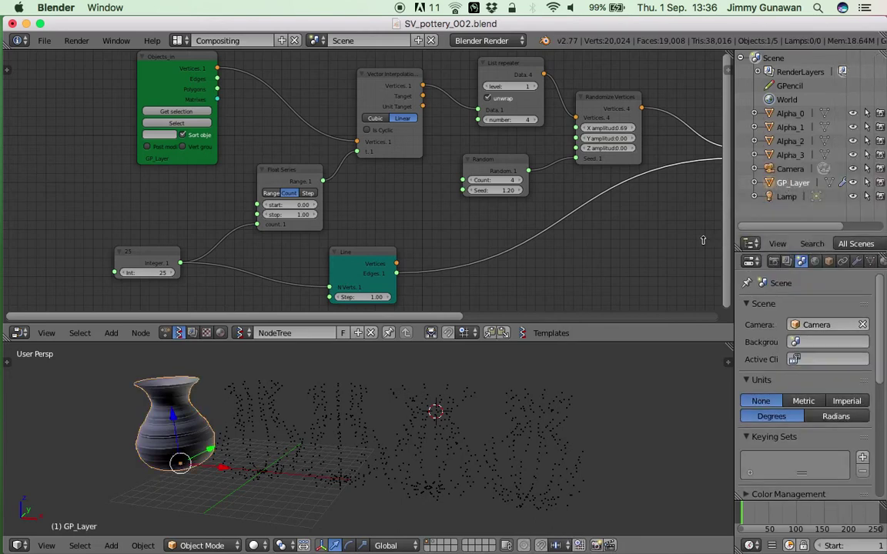
# - Remove the Screw modifier from the GP_Layer object, leaving its profile curve in place
pyautogui.click(857, 262)
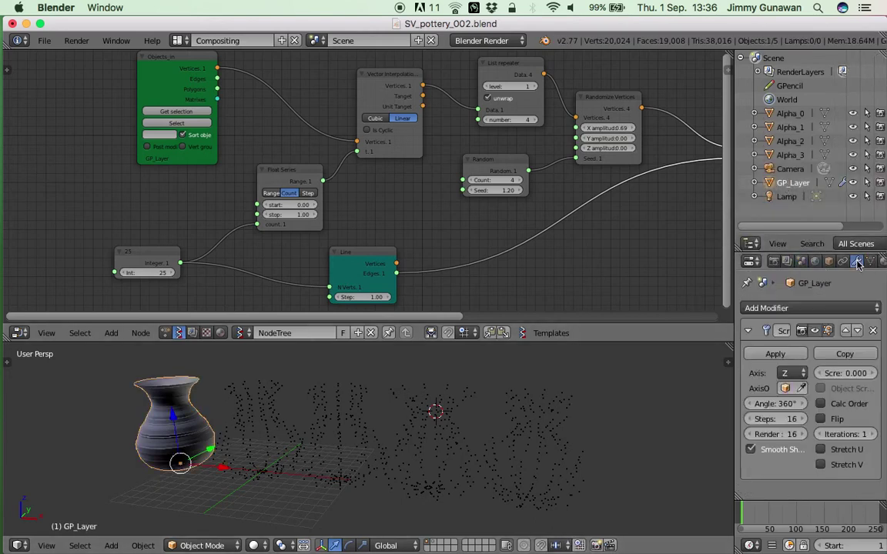
pyautogui.click(873, 331)
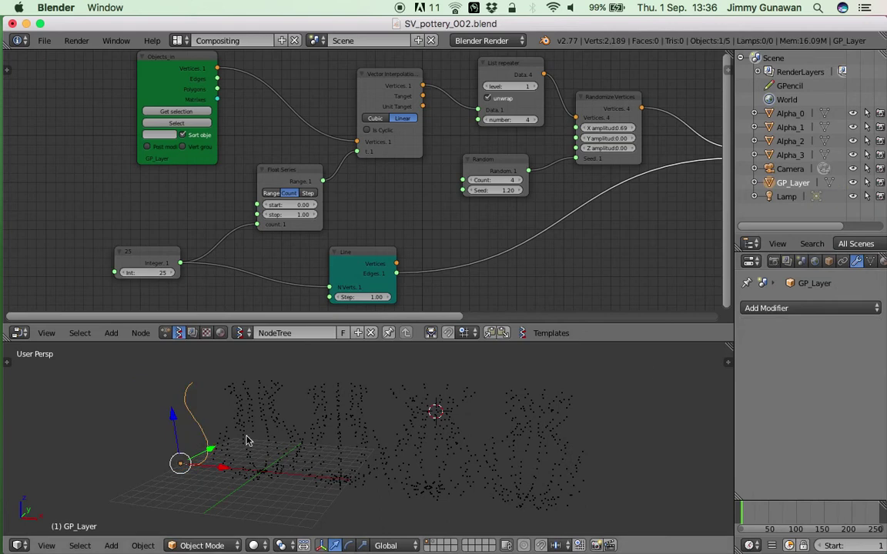
pyautogui.press('g')
pyautogui.rightClick(186, 419)
# - Reload the selected GP_Layer profile curve into the Objects_in node and check the chain through to the BMesh viewer
pyautogui.click(170, 114)
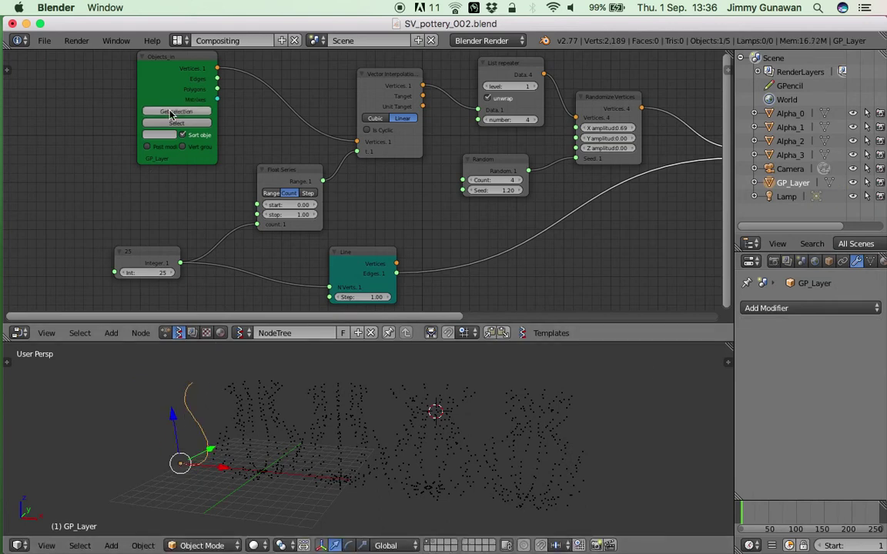
pyautogui.moveTo(236, 160); pyautogui.dragTo(227, 143, button='middle')
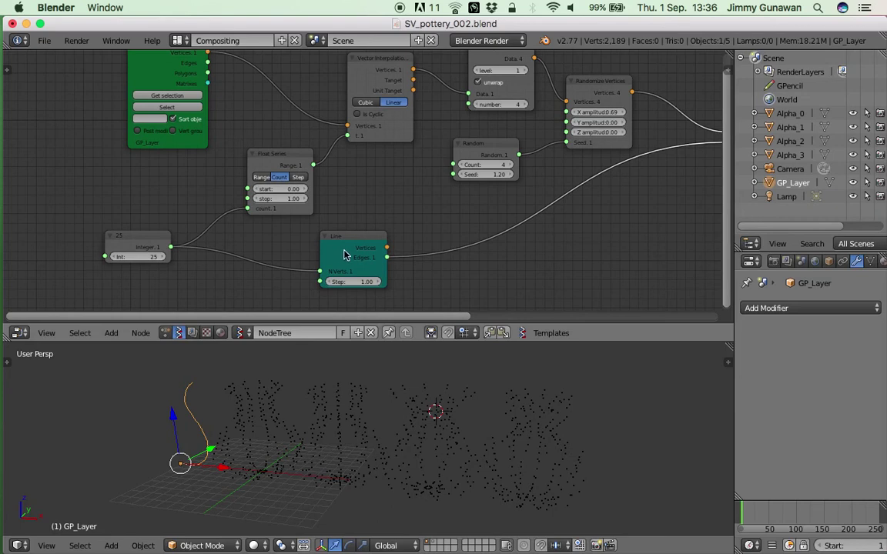
pyautogui.scroll(-1, 340, 200)
pyautogui.moveTo(408, 205)
pyautogui.mouseDown(button='middle')
pyautogui.moveTo(311, 197)
pyautogui.moveTo(231, 208)
pyautogui.mouseUp(button='middle')
pyautogui.moveTo(376, 194); pyautogui.dragTo(289, 193, button='middle')
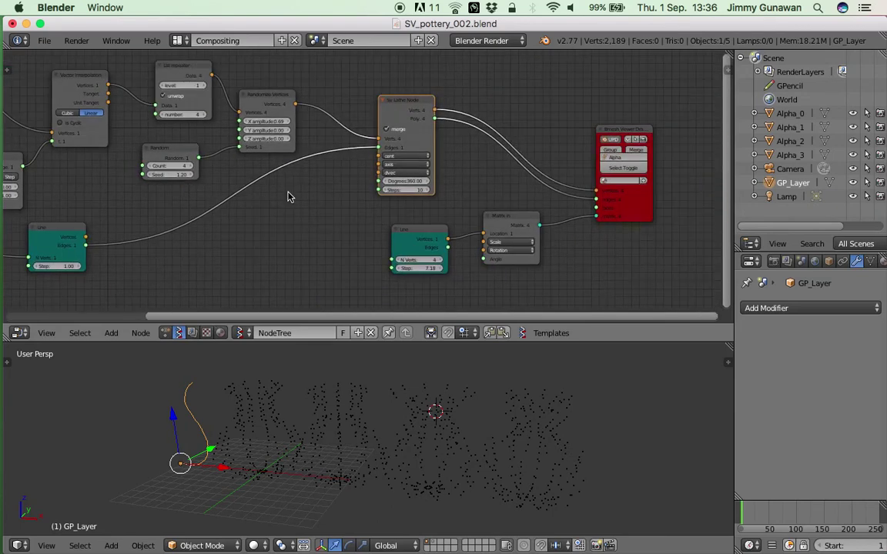
# - Reposition the Lathe and Matrix in nodes to space out the end of the node chain
pyautogui.scroll(1, 488, 187)
pyautogui.moveTo(409, 96); pyautogui.dragTo(413, 90)
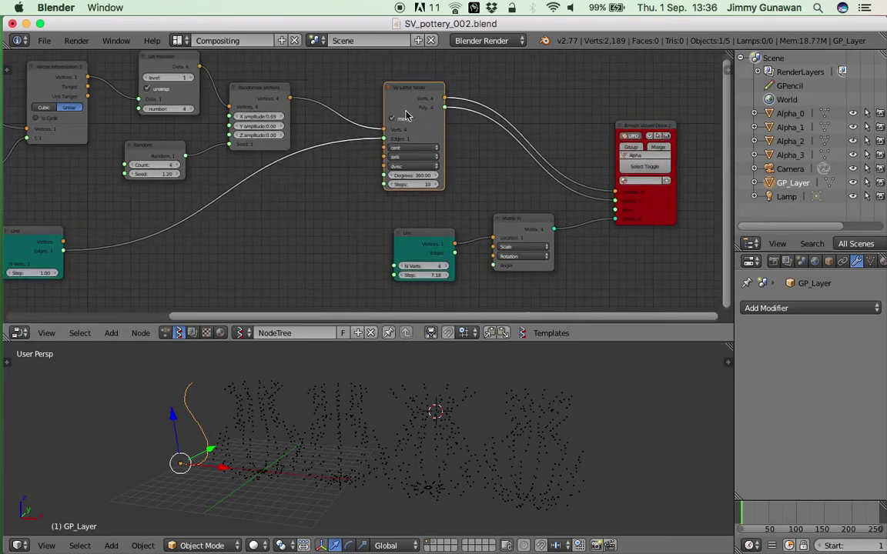
pyautogui.scroll(1, 424, 146)
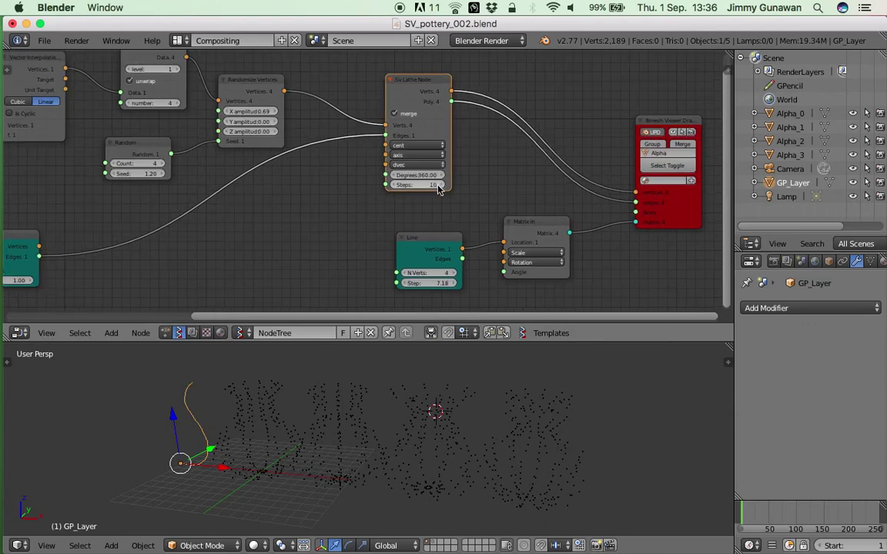
pyautogui.click(765, 514)
pyautogui.moveTo(521, 229); pyautogui.dragTo(529, 229)
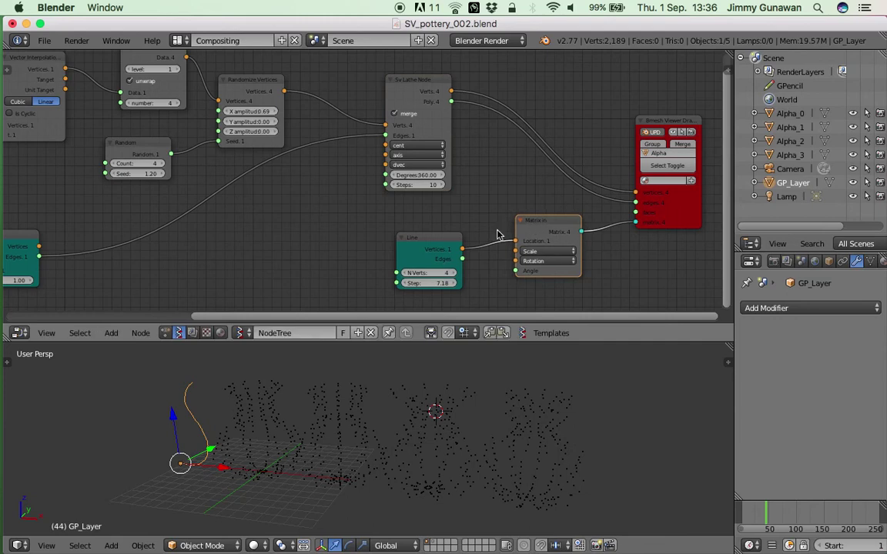
# - Delete the Random node that feeds the seed of Randomize Vertices
pyautogui.click(408, 274)
pyautogui.keyDown('ctrl'); pyautogui.scroll(3, 289, 220); pyautogui.keyUp('ctrl')
pyautogui.scroll(-2, 269, 166)
pyautogui.click(249, 160)
pyautogui.press('x')
# - Delete the List repeater node and link Vector Interpolation's vertices straight to Randomize Vertices
pyautogui.click(243, 94)
pyautogui.click(242, 95)
pyautogui.moveTo(254, 73); pyautogui.dragTo(250, 74)
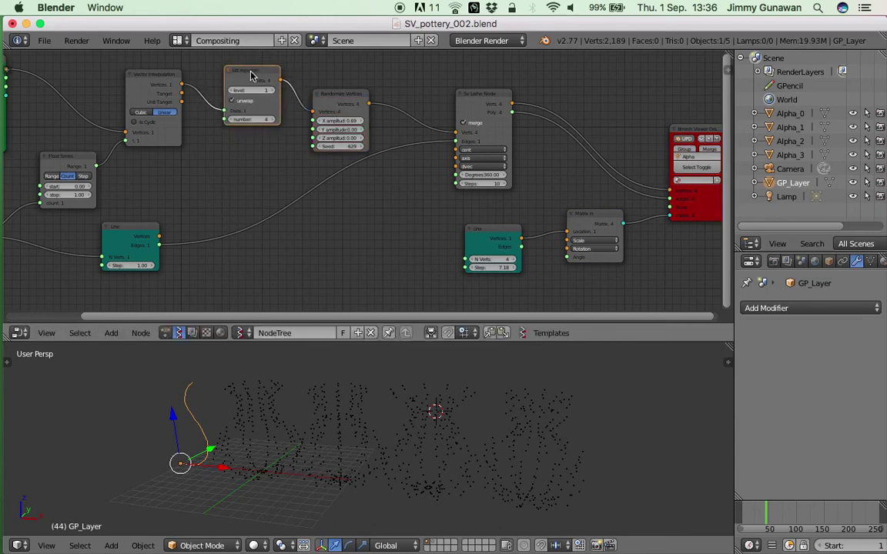
pyautogui.press('x')
pyautogui.moveTo(183, 85); pyautogui.dragTo(253, 100)
# - Delete the BMesh viewer node and pull the remaining Randomize, Lathe, Line and Matrix in nodes closer together
pyautogui.moveTo(309, 114); pyautogui.dragTo(299, 94)
pyautogui.moveTo(471, 97); pyautogui.dragTo(389, 95)
pyautogui.hscroll(3, 543, 124)
pyautogui.click(611, 135)
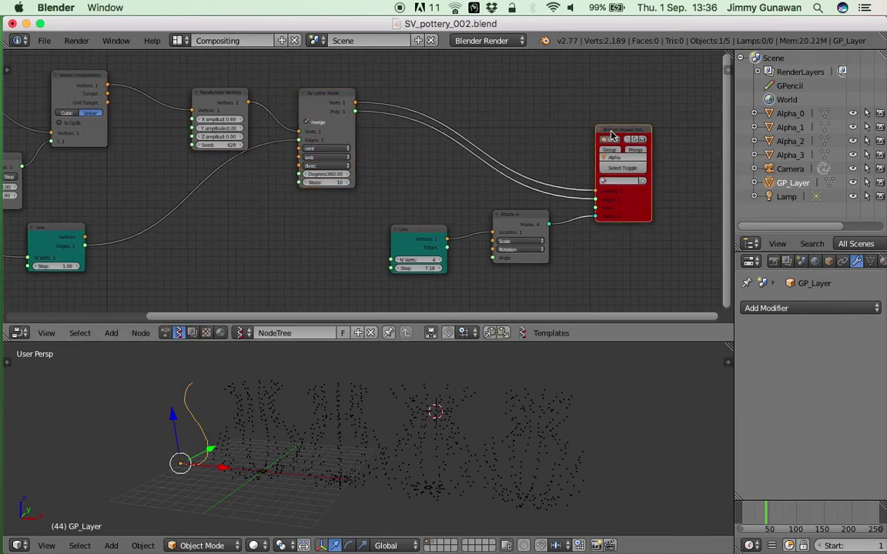
pyautogui.press('x')
pyautogui.moveTo(419, 230); pyautogui.dragTo(359, 245)
pyautogui.moveTo(507, 215); pyautogui.dragTo(436, 223)
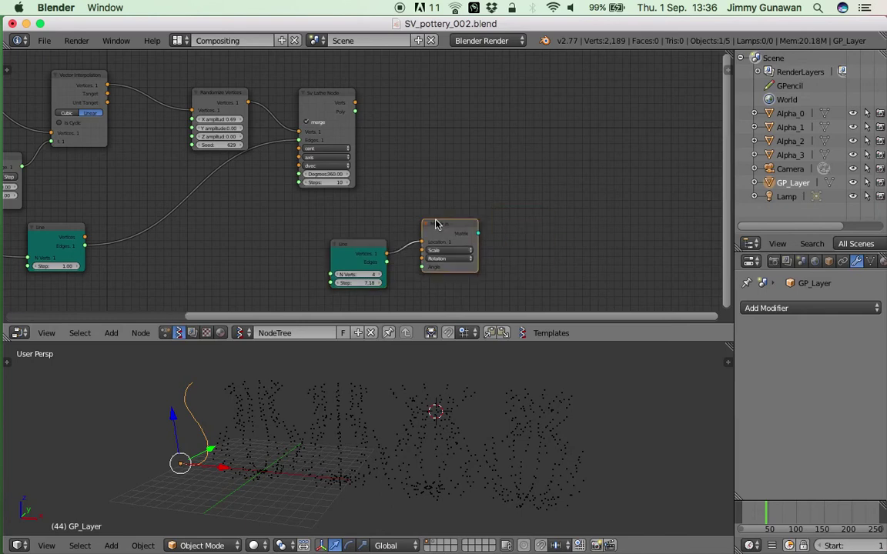
# - Add a Viewer Draw node after the Lathe node
pyautogui.hotkey('shift', 'a')
pyautogui.click(497, 178)
pyautogui.write('viewr')
pyautogui.press('BackSpace')
pyautogui.press('Return')
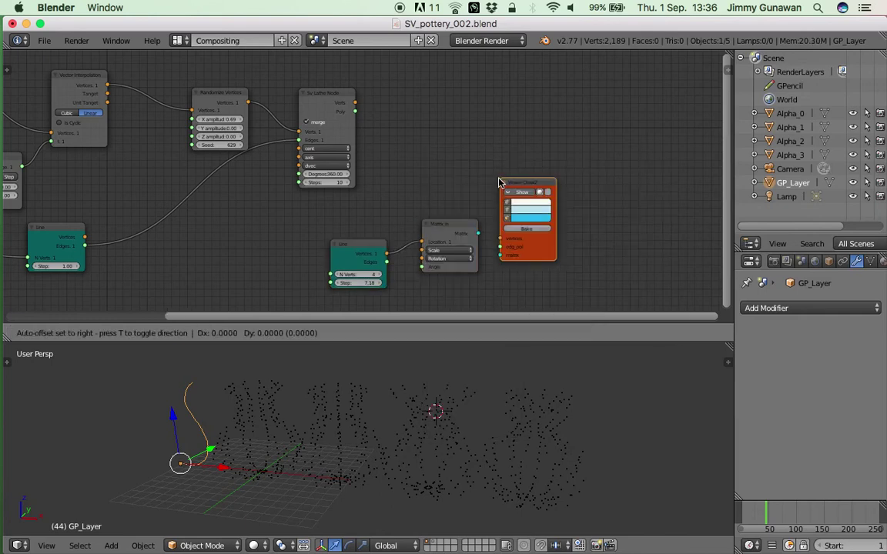
pyautogui.click(511, 139)
# - Link the Lathe node's Verts and the Matrix in output to the Viewer Draw node, tidying the Line and Matrix in nodes
pyautogui.moveTo(355, 103)
pyautogui.mouseDown()
pyautogui.moveTo(508, 168)
pyautogui.moveTo(516, 196)
pyautogui.mouseUp()
pyautogui.moveTo(444, 225); pyautogui.dragTo(432, 218)
pyautogui.moveTo(351, 246); pyautogui.dragTo(313, 245)
pyautogui.scroll(-1, 460, 235)
pyautogui.moveTo(465, 224); pyautogui.dragTo(510, 210)
pyautogui.moveTo(439, 218); pyautogui.dragTo(427, 221)
pyautogui.hscroll(-3, 443, 188)
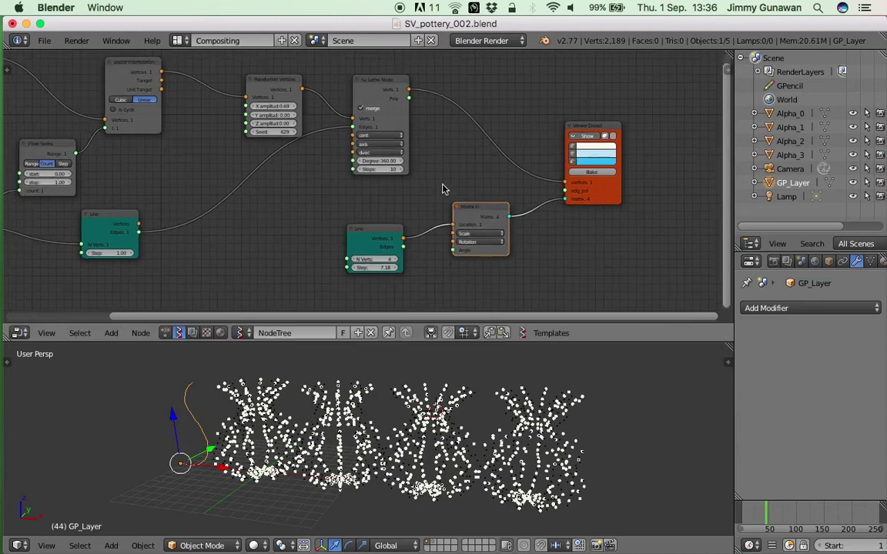
# - Move the edge-supplying Line node nearer the Lathe node and set the shared integer node to 22
pyautogui.hscroll(-3, 431, 193)
pyautogui.hscroll(-5, 464, 364)
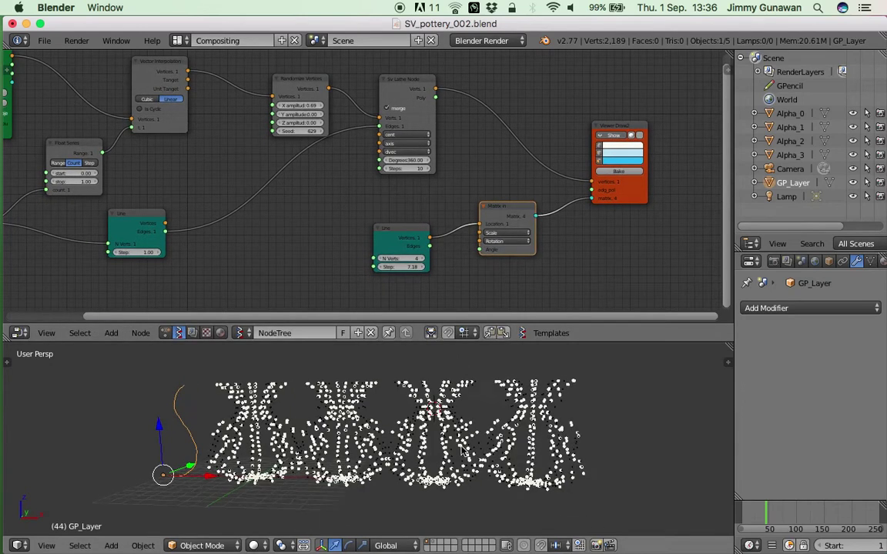
pyautogui.moveTo(322, 208); pyautogui.dragTo(370, 218, button='middle')
pyautogui.scroll(1, 369, 220)
pyautogui.moveTo(183, 236); pyautogui.dragTo(258, 229)
pyautogui.moveTo(268, 240); pyautogui.dragTo(312, 233, button='middle')
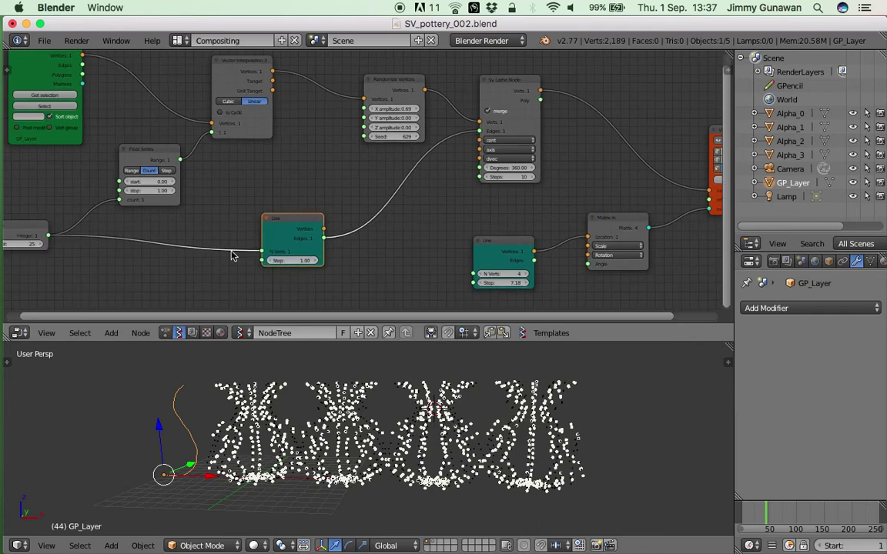
pyautogui.moveTo(106, 244); pyautogui.dragTo(137, 241, button='middle')
pyautogui.moveTo(69, 242)
pyautogui.mouseDown()
pyautogui.moveTo(26, 242)
pyautogui.moveTo(68, 241)
pyautogui.mouseUp()
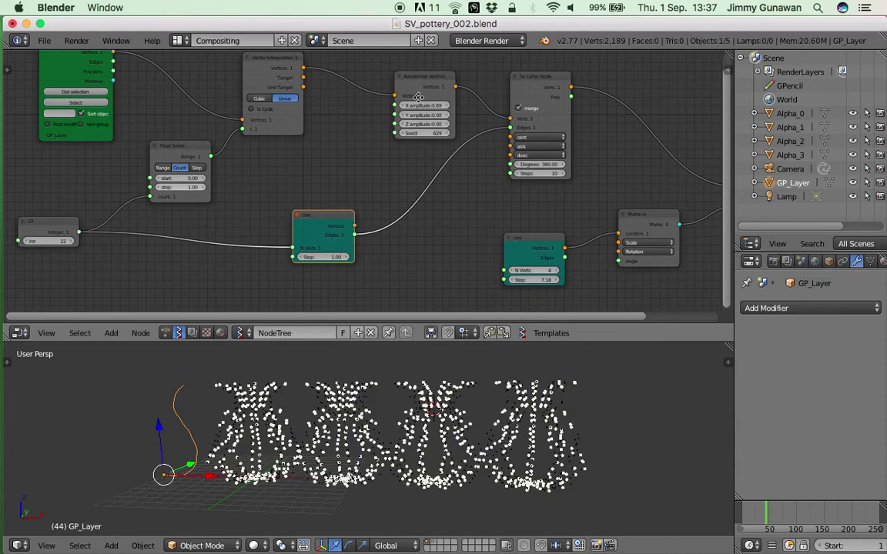
# - Link the Lathe node's Poly output to the Viewer Draw node's edg_pol input
pyautogui.moveTo(595, 120); pyautogui.dragTo(453, 133, button='middle')
pyautogui.moveTo(428, 110); pyautogui.dragTo(597, 209)
pyautogui.moveTo(497, 425); pyautogui.dragTo(491, 419, button='middle')
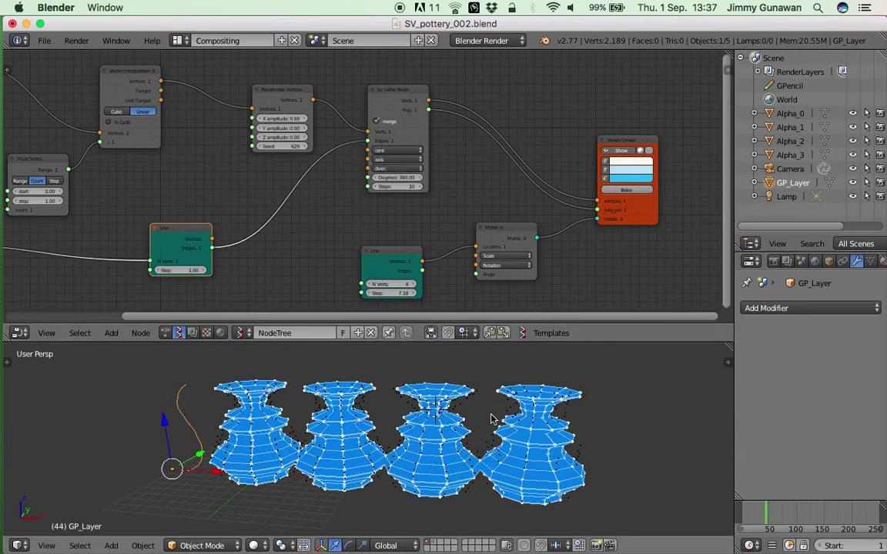
# - Select and delete the four leftover Alpha vase meshes and save the file
pyautogui.rightClick(508, 412)
pyautogui.scroll(-1, 388, 420)
pyautogui.scroll(-1, 388, 420)
pyautogui.moveTo(388, 419); pyautogui.dragTo(406, 421, button='middle')
pyautogui.rightClick(299, 418)
pyautogui.keyDown('shift'); pyautogui.rightClick(347, 419); pyautogui.keyUp('shift')
pyautogui.keyDown('shift'); pyautogui.rightClick(401, 415); pyautogui.keyUp('shift')
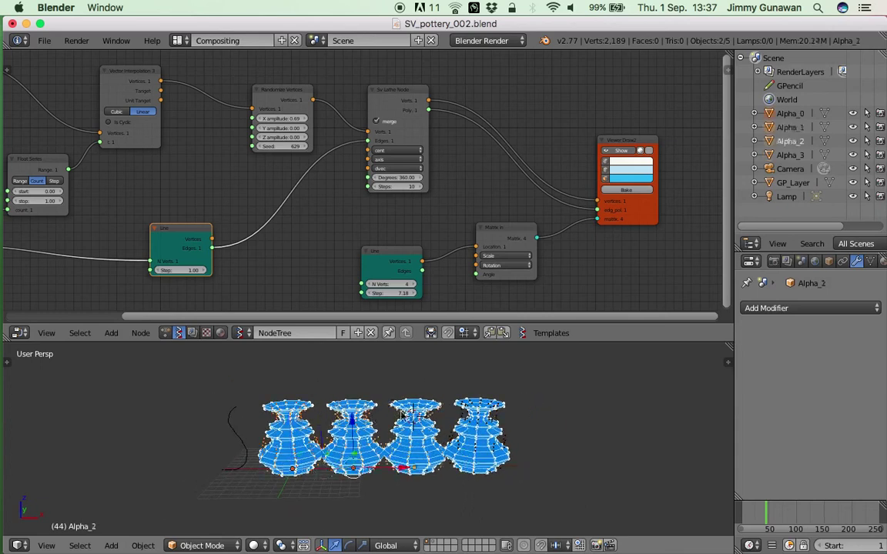
pyautogui.keyDown('shift'); pyautogui.rightClick(476, 420); pyautogui.keyUp('shift')
pyautogui.press('x')
pyautogui.click(476, 422)
pyautogui.moveTo(476, 422); pyautogui.dragTo(464, 416, button='middle')
pyautogui.hotkey('ctrl', 's')
pyautogui.click(463, 416)
# - Add a Viewer BMeshMK2 node beside the Viewer Draw node
pyautogui.scroll(2, 464, 417)
pyautogui.moveTo(548, 178); pyautogui.dragTo(370, 179, button='middle')
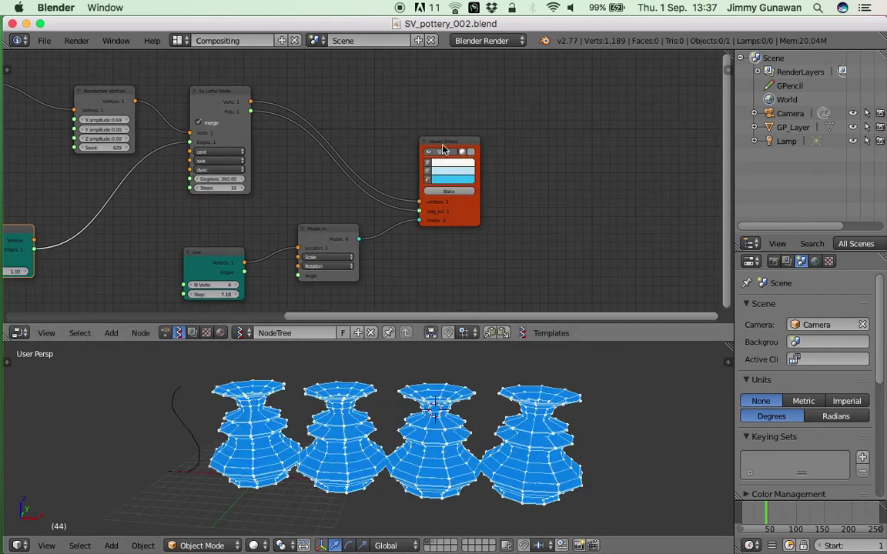
pyautogui.hotkey('shift', 'a')
pyautogui.click(498, 120)
pyautogui.write('bmes')
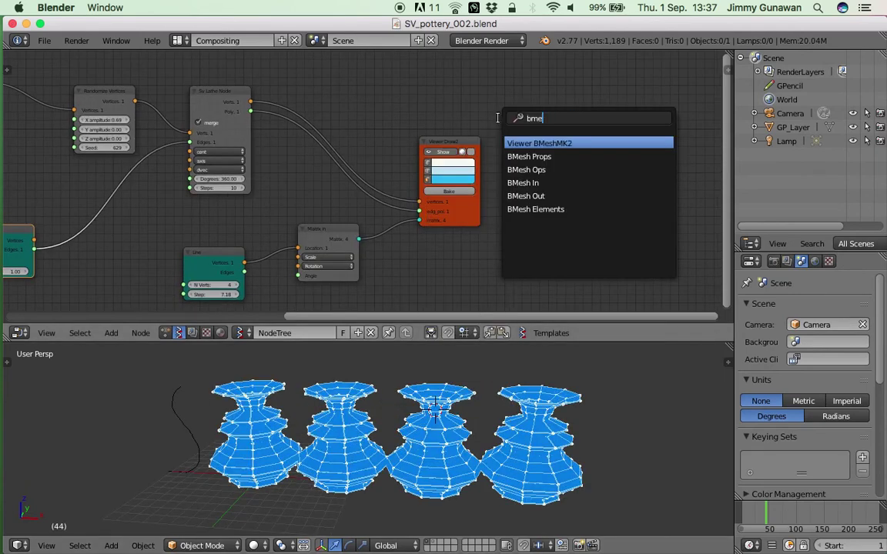
pyautogui.press('Return')
pyautogui.click(499, 121)
# - Rearrange the two viewers and link the Lathe Verts, Lathe Poly and Matrix in outputs to the BMesh viewer's vertices, faces and matrix inputs
pyautogui.moveTo(477, 141); pyautogui.dragTo(472, 184)
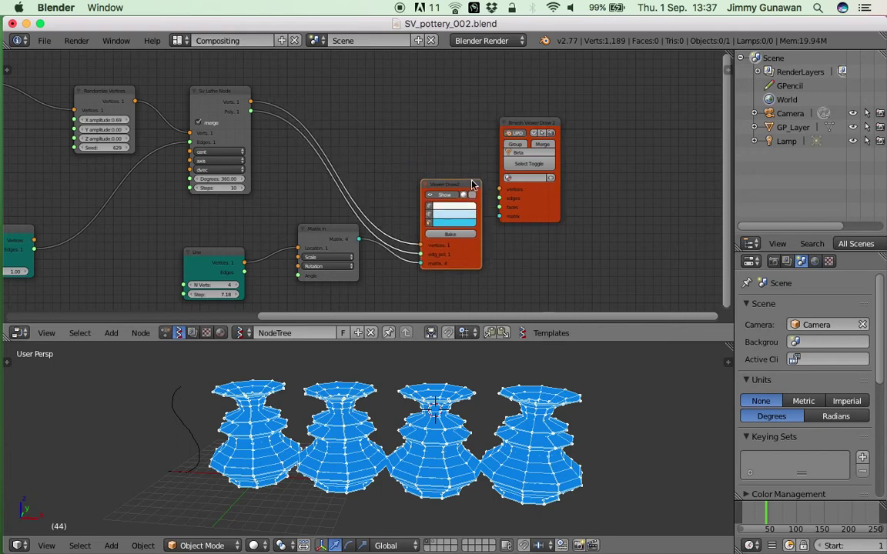
pyautogui.moveTo(536, 122); pyautogui.dragTo(551, 81)
pyautogui.moveTo(514, 149)
pyautogui.mouseDown()
pyautogui.moveTo(251, 102)
pyautogui.moveTo(526, 162)
pyautogui.moveTo(447, 165)
pyautogui.moveTo(368, 242)
pyautogui.moveTo(359, 239)
pyautogui.mouseUp()
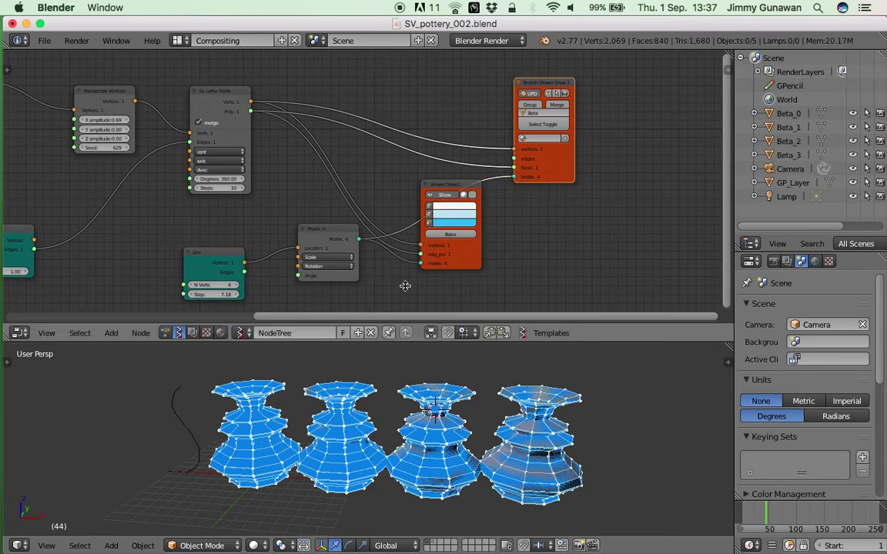
# - Delete the Viewer Draw node, keeping only the BMesh viewer as output
pyautogui.click(454, 186)
pyautogui.press('x')
pyautogui.scroll(5, 426, 412)
pyautogui.hscroll(-10, 389, 176)
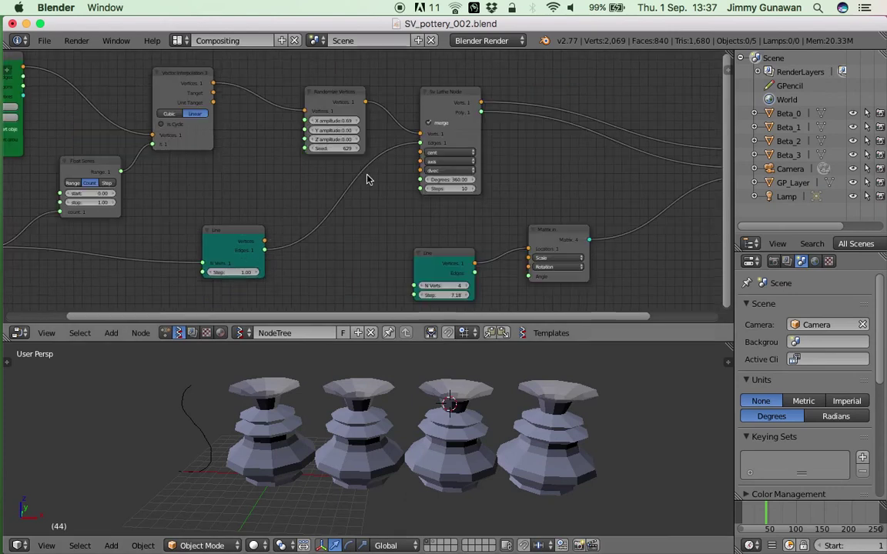
# - Spread the Vector Interpolation and Randomize Vertices nodes apart and set the randomize seed to 618
pyautogui.hscroll(-3, 377, 171)
pyautogui.moveTo(217, 93); pyautogui.dragTo(207, 93)
pyautogui.click(370, 108)
pyautogui.moveTo(372, 107)
pyautogui.mouseDown()
pyautogui.moveTo(357, 102)
pyautogui.moveTo(387, 98)
pyautogui.mouseUp()
pyautogui.moveTo(380, 157)
pyautogui.mouseDown()
pyautogui.moveTo(360, 157)
pyautogui.moveTo(372, 157)
pyautogui.mouseUp()
pyautogui.hscroll(-3, 301, 159)
# - Insert a List Repeater node on the link between Vector Interpolation and Randomize Vertices
pyautogui.hotkey('shift', 'a')
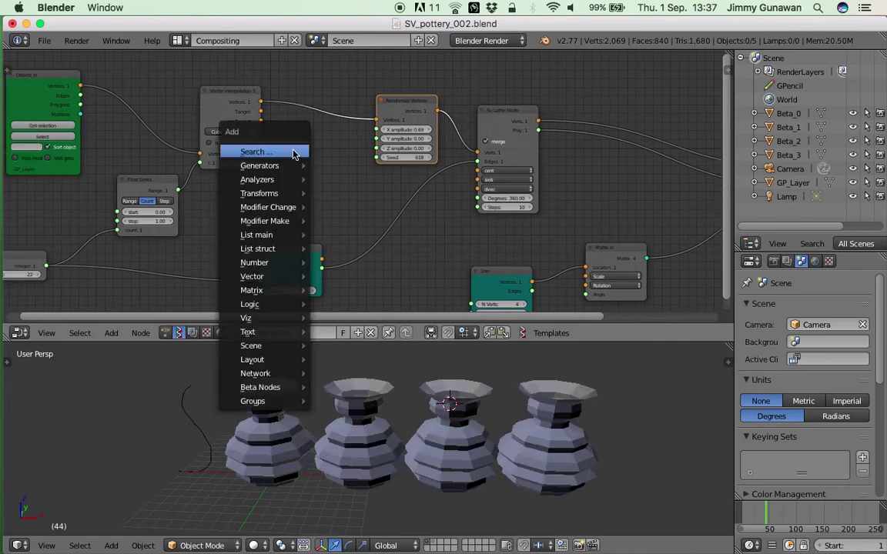
pyautogui.click(292, 151)
pyautogui.write('repeat')
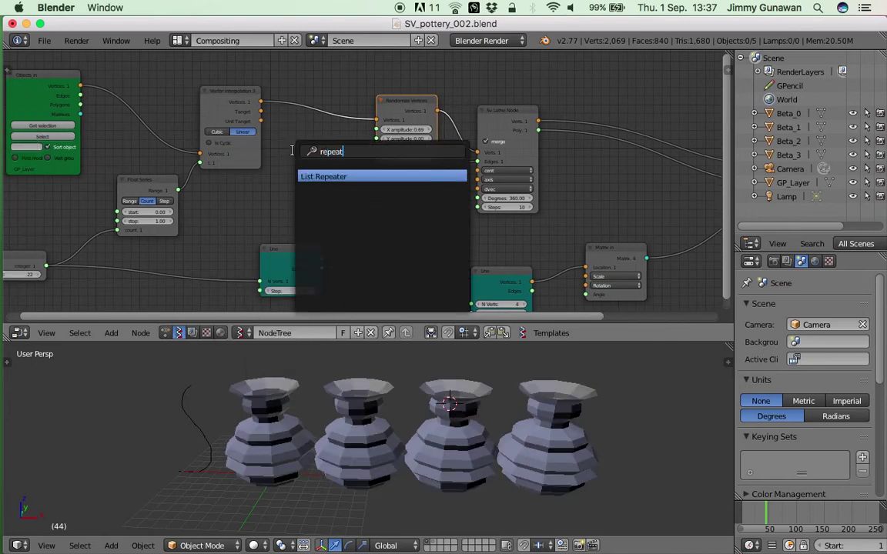
pyautogui.press('Return')
pyautogui.click(285, 108)
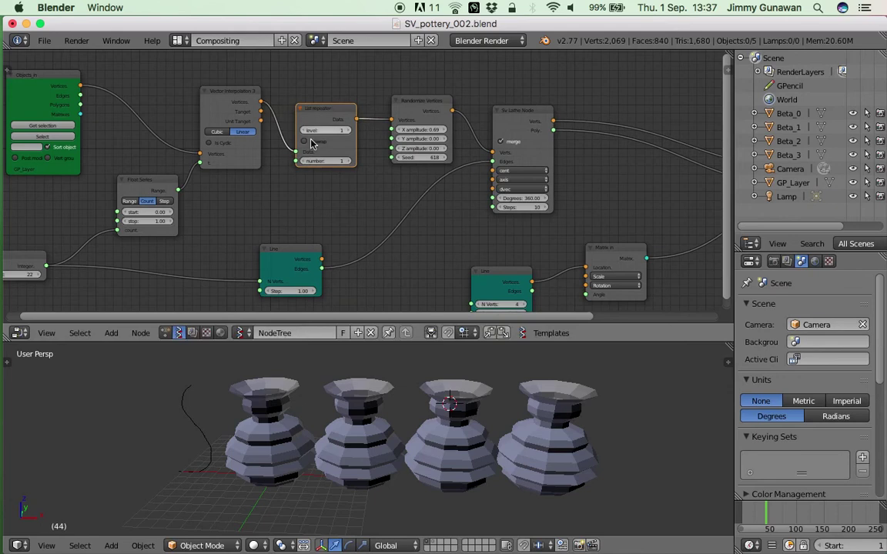
# - Set the List repeater to unwrap with a number of 4, and change the Randomize Vertices seed to 631
pyautogui.click(348, 163)
pyautogui.click(348, 163)
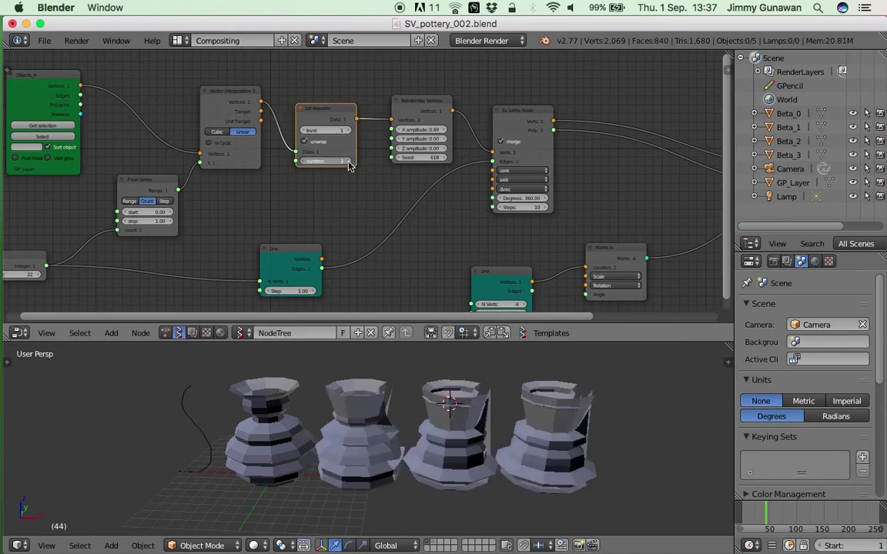
pyautogui.click(348, 163)
pyautogui.moveTo(458, 394); pyautogui.dragTo(459, 384, button='middle')
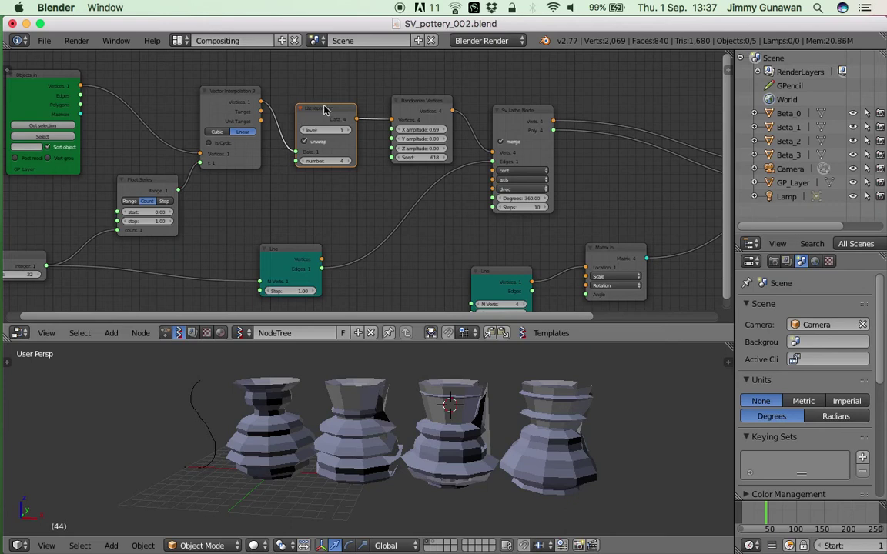
pyautogui.moveTo(324, 110); pyautogui.dragTo(324, 97)
pyautogui.moveTo(422, 157)
pyautogui.mouseDown()
pyautogui.moveTo(437, 157)
pyautogui.moveTo(420, 157)
pyautogui.mouseUp()
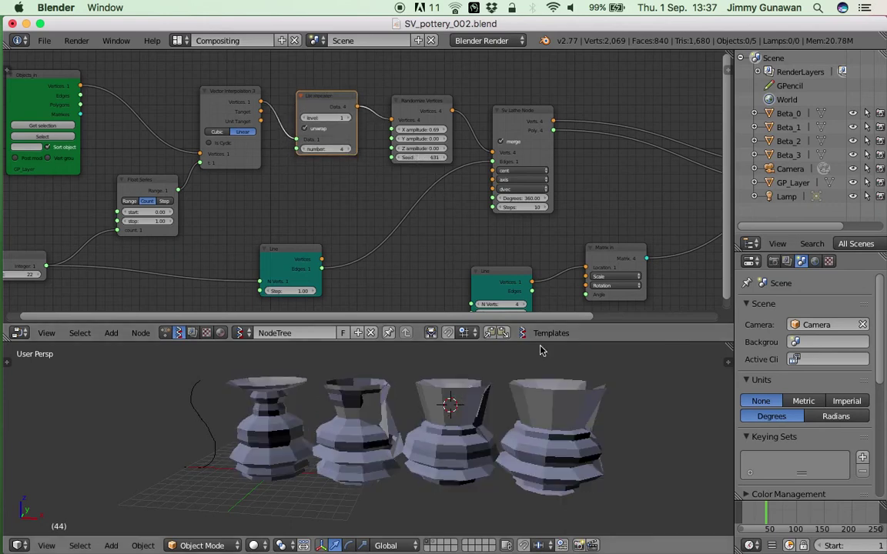
# - Select all four Beta vase meshes in the 3D view and delete them
pyautogui.rightClick(550, 400)
pyautogui.keyDown('shift'); pyautogui.rightClick(450, 400); pyautogui.keyUp('shift')
pyautogui.keyDown('shift'); pyautogui.rightClick(365, 406); pyautogui.keyUp('shift')
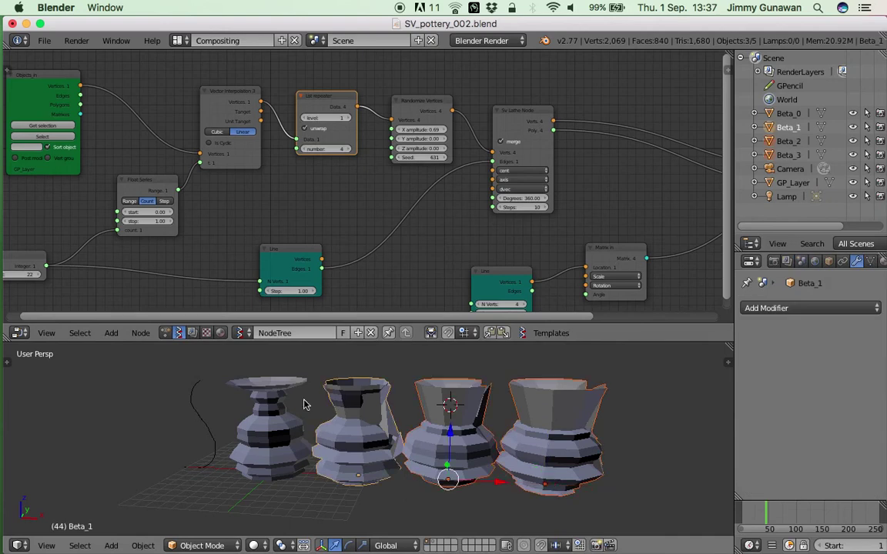
pyautogui.keyDown('shift'); pyautogui.rightClick(276, 404); pyautogui.keyUp('shift')
pyautogui.scroll(-1, 288, 407)
pyautogui.press('b')
pyautogui.moveTo(292, 372); pyautogui.dragTo(503, 487)
pyautogui.press('x')
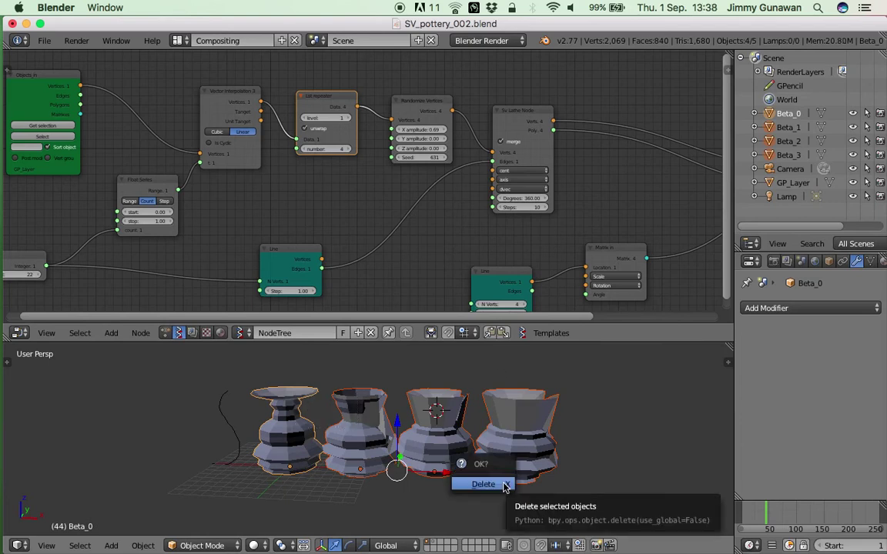
pyautogui.click(504, 485)
# - Cut the matrix link to the BMesh viewer and reconnect it to regenerate the vases, and inspect them
pyautogui.moveTo(576, 173); pyautogui.dragTo(307, 178, button='middle')
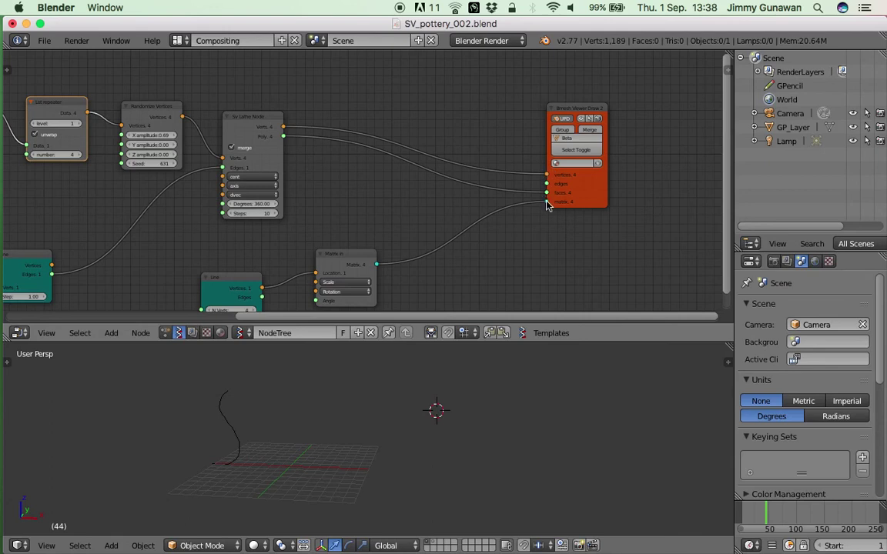
pyautogui.keyDown('ctrl'); pyautogui.moveTo(472, 208); pyautogui.dragTo(456, 246); pyautogui.keyUp('ctrl')
pyautogui.moveTo(378, 265); pyautogui.dragTo(549, 204)
pyautogui.moveTo(396, 437); pyautogui.dragTo(425, 425, button='middle')
pyautogui.rightClick(515, 420)
pyautogui.moveTo(490, 422); pyautogui.dragTo(466, 421, button='middle')
pyautogui.moveTo(398, 188); pyautogui.dragTo(500, 166, button='middle')
pyautogui.scroll(2, 262, 173)
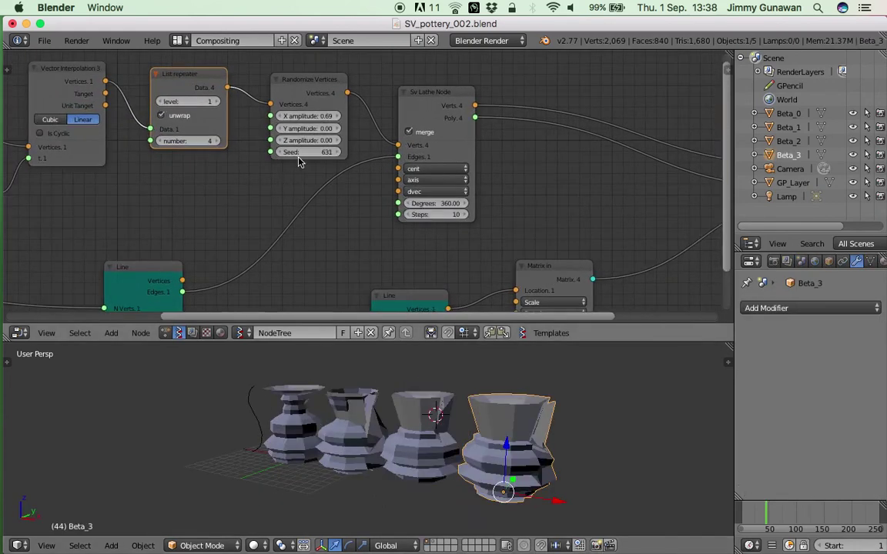
# - Set the Randomize Vertices seed to 592 and move the List repeater node slightly up
pyautogui.moveTo(308, 152); pyautogui.dragTo(279, 153)
pyautogui.moveTo(264, 161); pyautogui.dragTo(323, 176, button='middle')
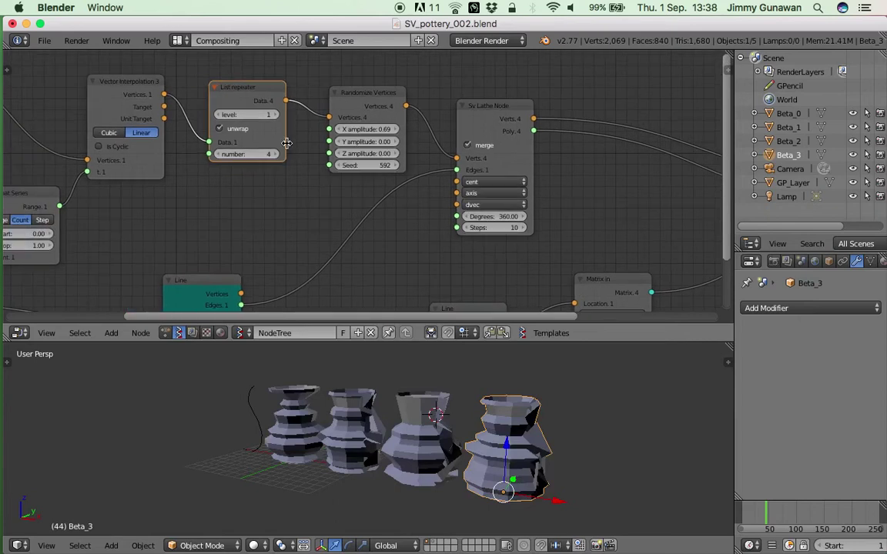
pyautogui.moveTo(267, 84); pyautogui.dragTo(265, 75)
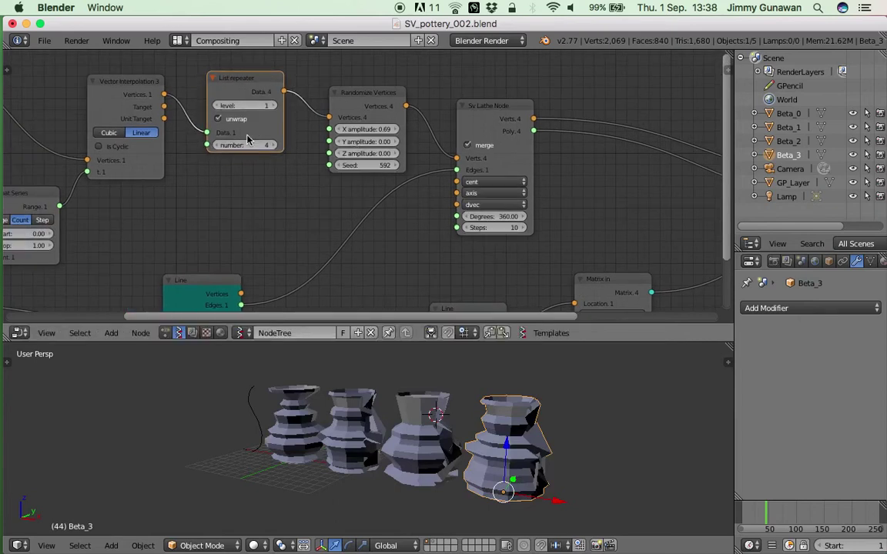
# - Try out the List repeater's unwrap and level settings and a number of 29, and return the number to 4
pyautogui.moveTo(238, 131); pyautogui.dragTo(299, 137, button='middle')
pyautogui.click(290, 125)
pyautogui.click(290, 126)
pyautogui.click(333, 111)
pyautogui.click(278, 111)
pyautogui.moveTo(294, 150); pyautogui.dragTo(346, 150)
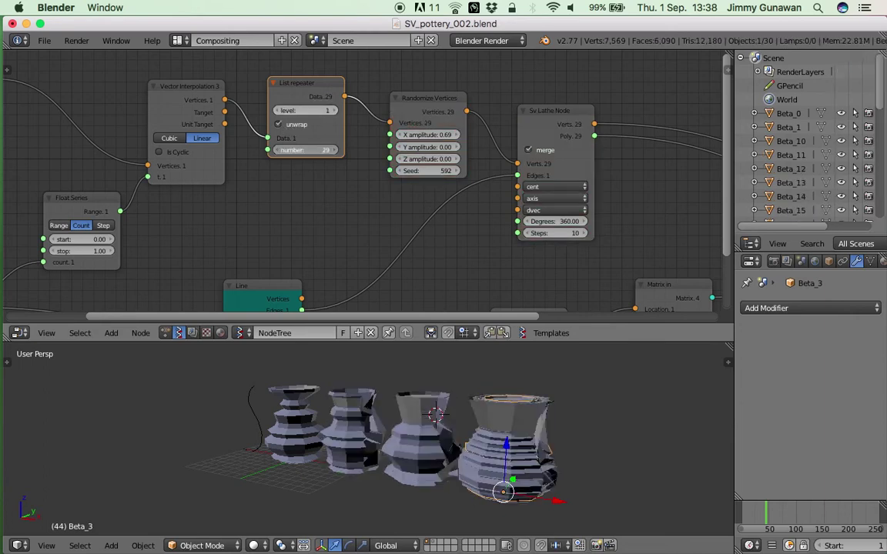
pyautogui.keyDown('ctrl'); pyautogui.scroll(15, 306, 149); pyautogui.keyUp('ctrl')
pyautogui.write('4')
pyautogui.press('Return')
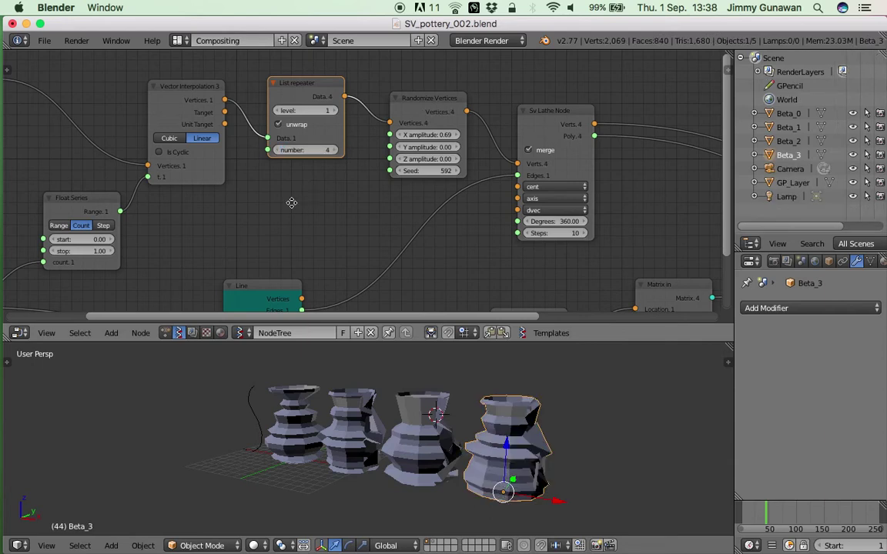
# - Shift the Float Series node slightly and look over the chain from the integer node to Matrix in
pyautogui.scroll(-4, 289, 189)
pyautogui.hscroll(-5, 288, 188)
pyautogui.moveTo(192, 134); pyautogui.dragTo(174, 141)
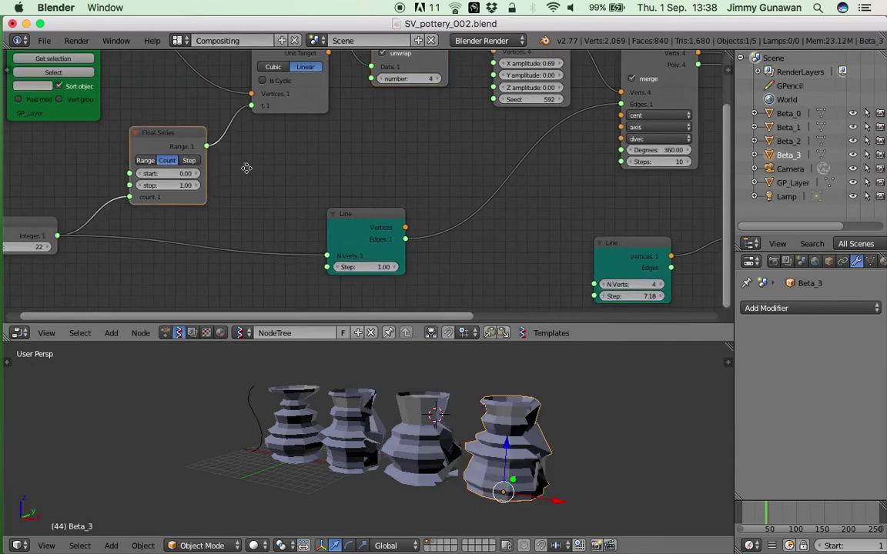
pyautogui.moveTo(247, 167); pyautogui.dragTo(275, 144, button='middle')
pyautogui.moveTo(415, 198); pyautogui.dragTo(294, 207, button='middle')
pyautogui.moveTo(513, 150); pyautogui.dragTo(351, 135, button='middle')
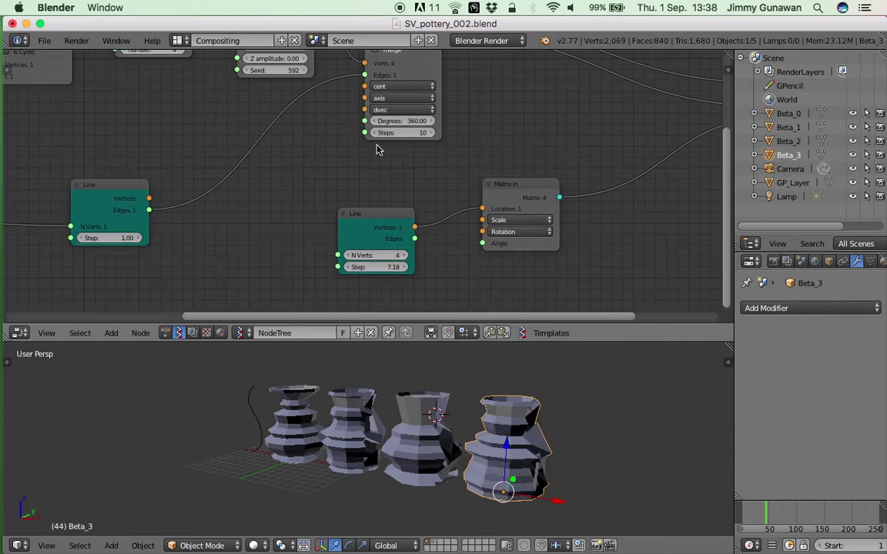
# - Toggle the Lathe node's merge option repeatedly to compare the vase meshes, leaving it disabled
pyautogui.moveTo(476, 191); pyautogui.dragTo(429, 235, button='middle')
pyautogui.scroll(-2, 430, 235)
pyautogui.click(353, 115)
pyautogui.click(352, 115)
pyautogui.click(352, 114)
pyautogui.click(353, 116)
pyautogui.click(354, 116)
pyautogui.click(354, 115)
pyautogui.click(354, 115)
pyautogui.click(354, 116)
pyautogui.click(354, 115)
pyautogui.moveTo(501, 399); pyautogui.dragTo(421, 421, button='middle')
pyautogui.click(361, 116)
pyautogui.click(361, 117)
pyautogui.click(361, 116)
pyautogui.click(361, 116)
pyautogui.moveTo(456, 449)
pyautogui.mouseDown(button='middle')
pyautogui.moveTo(514, 401)
pyautogui.moveTo(471, 450)
pyautogui.mouseUp(button='middle')
pyautogui.moveTo(163, 190); pyautogui.dragTo(574, 204, button='middle')
pyautogui.scroll(1, 412, 217)
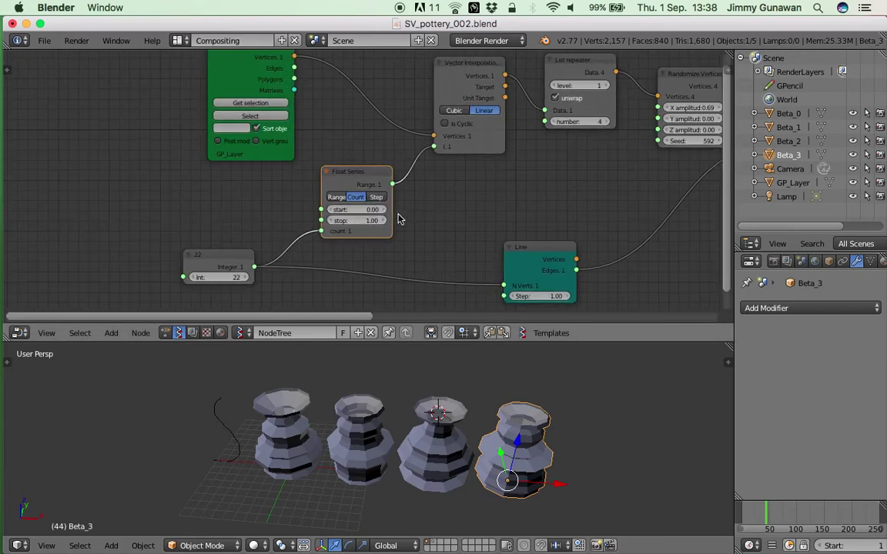
# - Set the integer node feeding the Float Series to 15 and inspect the last two vases in the row
pyautogui.moveTo(219, 277)
pyautogui.mouseDown()
pyautogui.moveTo(188, 277)
pyautogui.moveTo(236, 279)
pyautogui.mouseUp()
pyautogui.moveTo(438, 416); pyautogui.dragTo(433, 412, button='middle')
pyautogui.rightClick(436, 410)
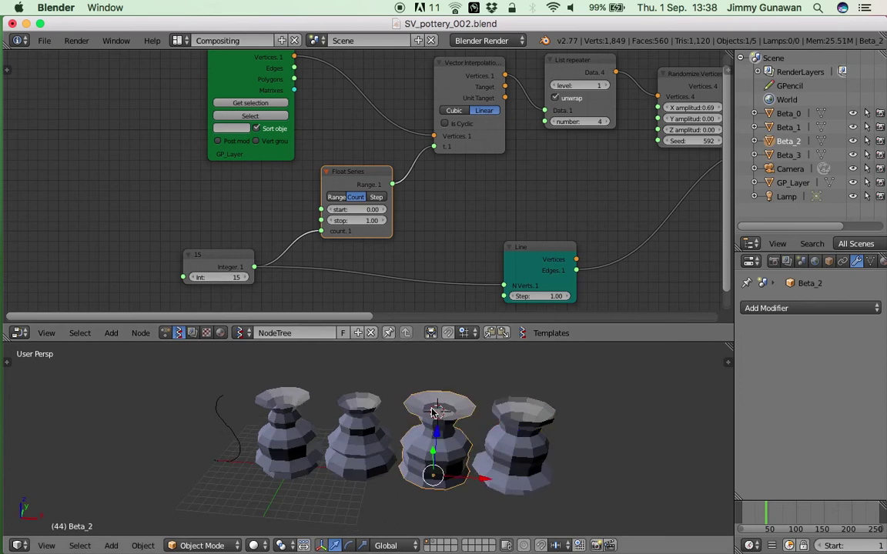
pyautogui.rightClick(490, 415)
pyautogui.moveTo(490, 415); pyautogui.dragTo(501, 440, button='middle')
# - Reposition the Randomize Vertices and List repeater nodes slightly higher in the chain
pyautogui.scroll(1, 478, 436)
pyautogui.moveTo(532, 157); pyautogui.dragTo(336, 190, button='middle')
pyautogui.moveTo(350, 141); pyautogui.dragTo(362, 147)
pyautogui.moveTo(462, 169); pyautogui.dragTo(467, 170)
pyautogui.moveTo(499, 385); pyautogui.dragTo(522, 369, button='middle')
pyautogui.moveTo(468, 170)
pyautogui.mouseDown()
pyautogui.moveTo(426, 170)
pyautogui.moveTo(477, 171)
pyautogui.mouseUp()
pyautogui.moveTo(466, 112); pyautogui.dragTo(474, 99)
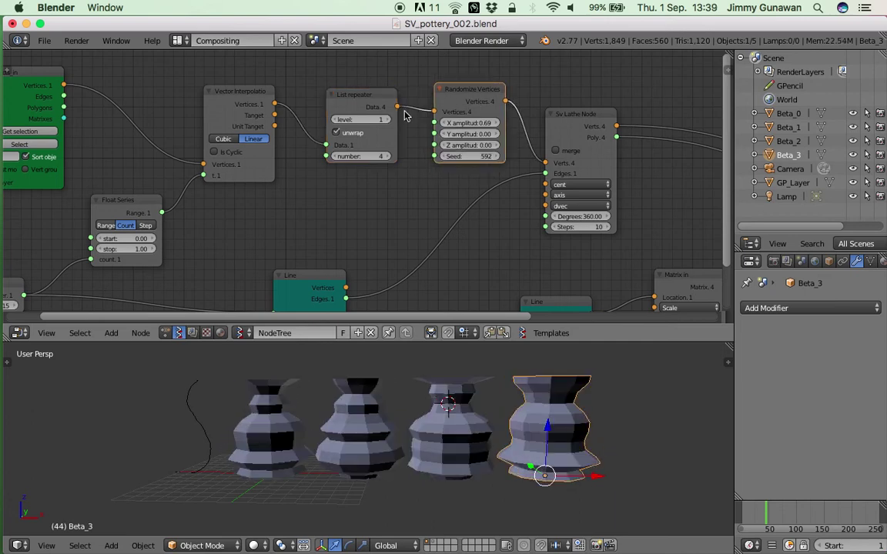
pyautogui.moveTo(384, 115); pyautogui.dragTo(379, 104)
pyautogui.scroll(-1, 366, 134)
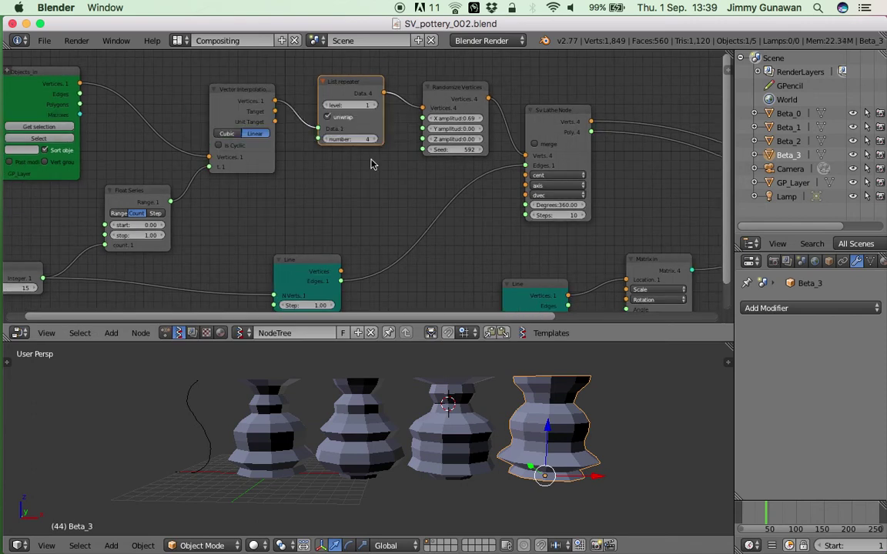
# - Move the Matrix in node and its Line node closer to the BMesh viewer and save the file
pyautogui.moveTo(376, 164); pyautogui.dragTo(321, 134, button='middle')
pyautogui.scroll(-1, 337, 108)
pyautogui.moveTo(487, 149); pyautogui.dragTo(325, 135, button='middle')
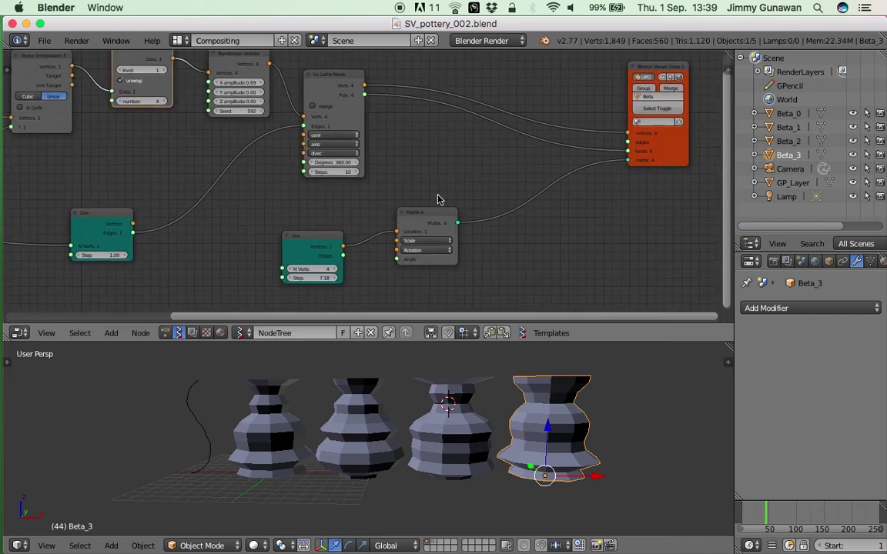
pyautogui.moveTo(424, 213); pyautogui.dragTo(532, 179)
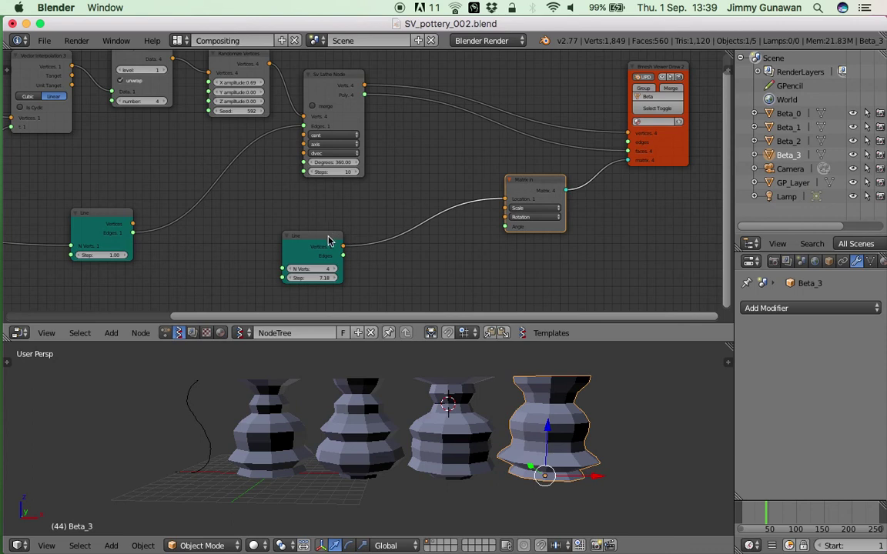
pyautogui.moveTo(331, 235); pyautogui.dragTo(468, 200)
pyautogui.moveTo(356, 197); pyautogui.dragTo(517, 182, button='middle')
pyautogui.hotkey('ctrl', 's')
pyautogui.click(515, 184)
# - Raise the integer feeding the Float Series to 50 and set the Randomize Vertices X amplitude to 0.21
pyautogui.moveTo(352, 210); pyautogui.dragTo(456, 193, button='middle')
pyautogui.moveTo(243, 157); pyautogui.dragTo(372, 185, button='middle')
pyautogui.scroll(1, 363, 168)
pyautogui.moveTo(251, 246); pyautogui.dragTo(279, 245)
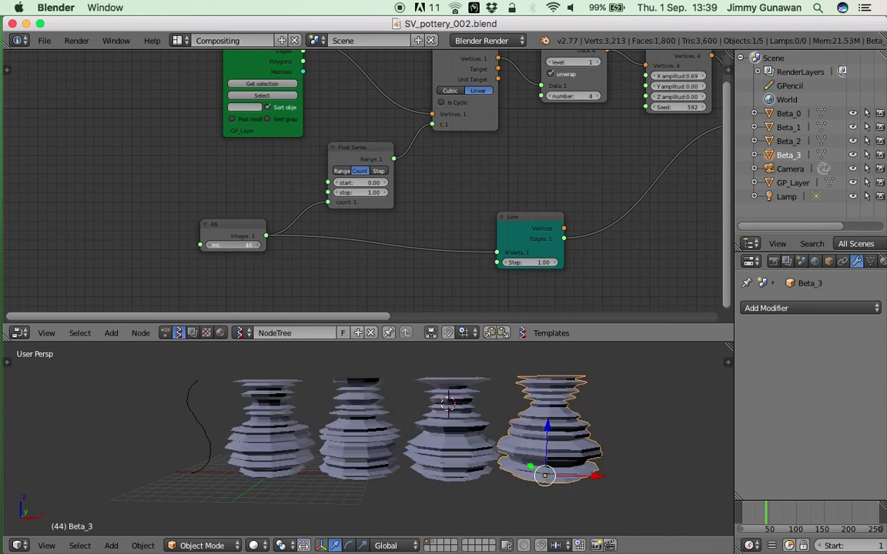
pyautogui.moveTo(610, 113); pyautogui.dragTo(512, 147, button='middle')
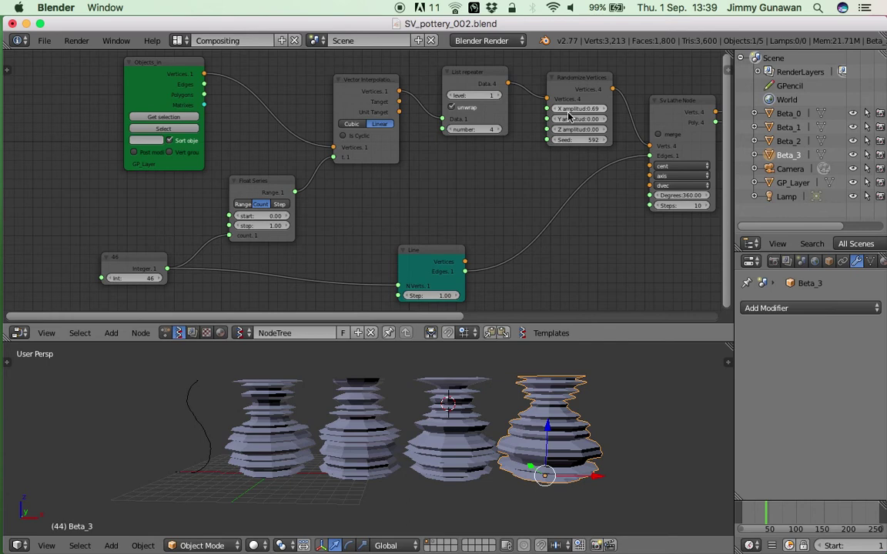
pyautogui.moveTo(594, 109)
pyautogui.mouseDown()
pyautogui.moveTo(570, 108)
pyautogui.moveTo(580, 109)
pyautogui.mouseUp()
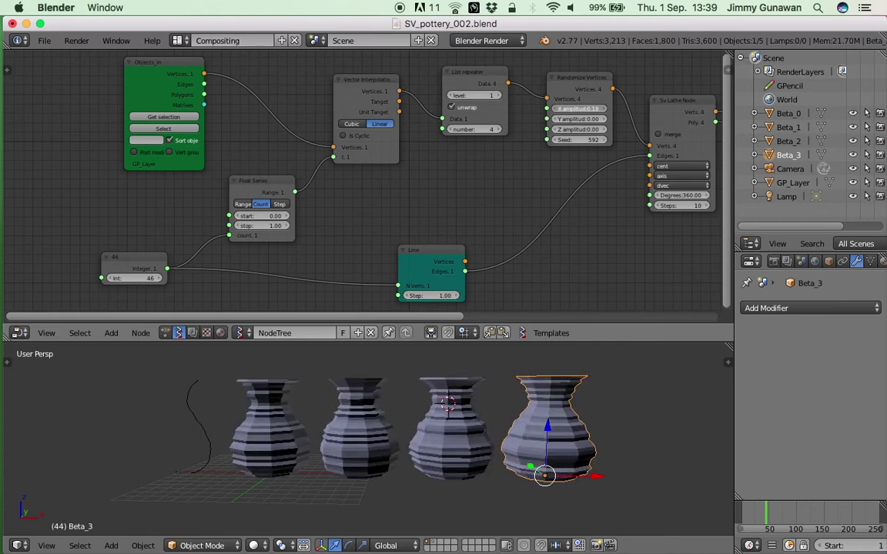
pyautogui.moveTo(138, 278); pyautogui.dragTo(149, 278)
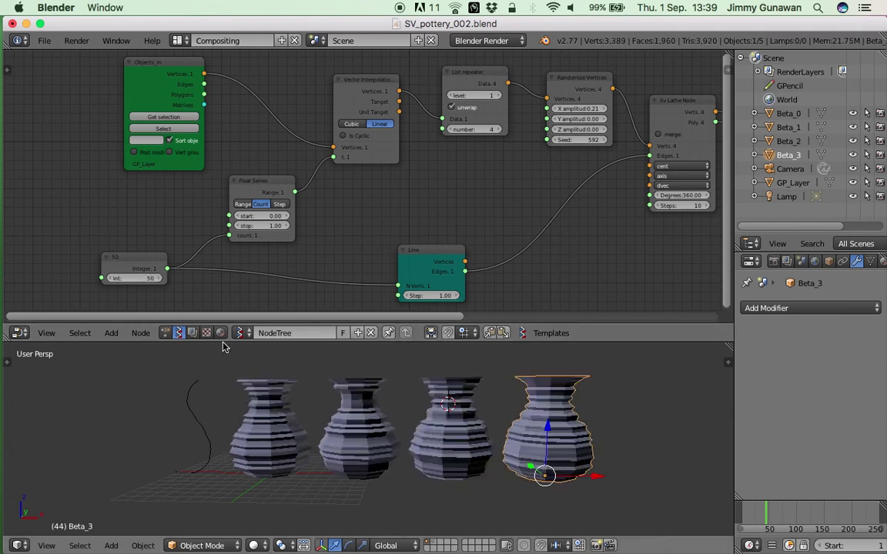
# - Enable smooth shade in the BMesh viewer node's options and hide the node properties again
pyautogui.hscroll(2, 511, 352)
pyautogui.hscroll(10, 426, 201)
pyautogui.hscroll(3, 366, 190)
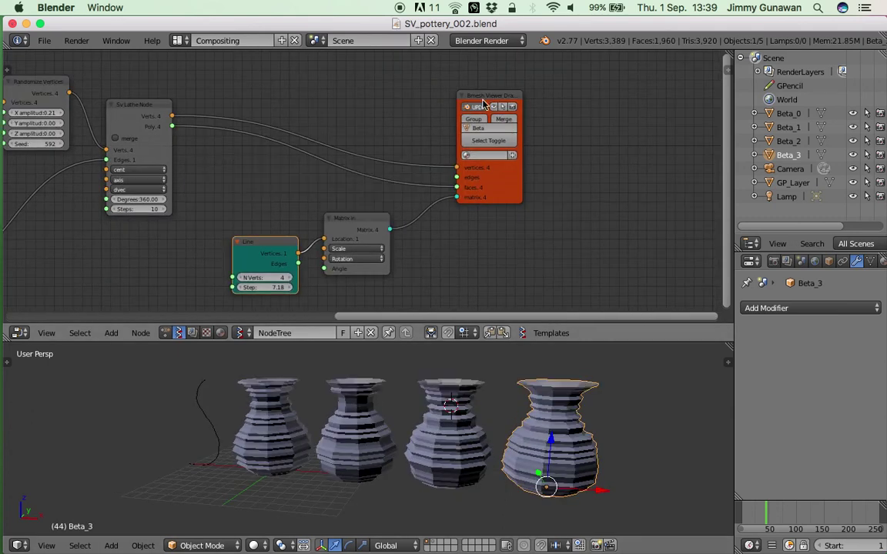
pyautogui.hscroll(2, 606, 105)
pyautogui.click(728, 69)
pyautogui.scroll(-4, 699, 184)
pyautogui.click(666, 239)
pyautogui.moveTo(489, 459)
pyautogui.mouseDown(button='middle')
pyautogui.moveTo(493, 451)
pyautogui.moveTo(485, 465)
pyautogui.mouseUp(button='middle')
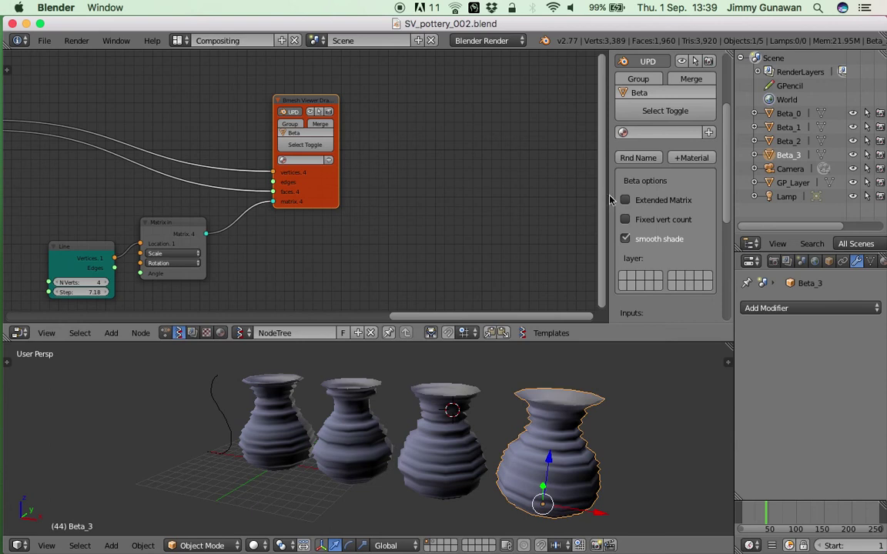
pyautogui.moveTo(609, 196); pyautogui.dragTo(863, 223)
# - Set N Verts to 8 on the Line node feeding Matrix in and save a new version as SV_pottery_003.blend
pyautogui.scroll(-1, 531, 197)
pyautogui.moveTo(531, 197); pyautogui.dragTo(635, 188, button='middle')
pyautogui.scroll(-1, 513, 406)
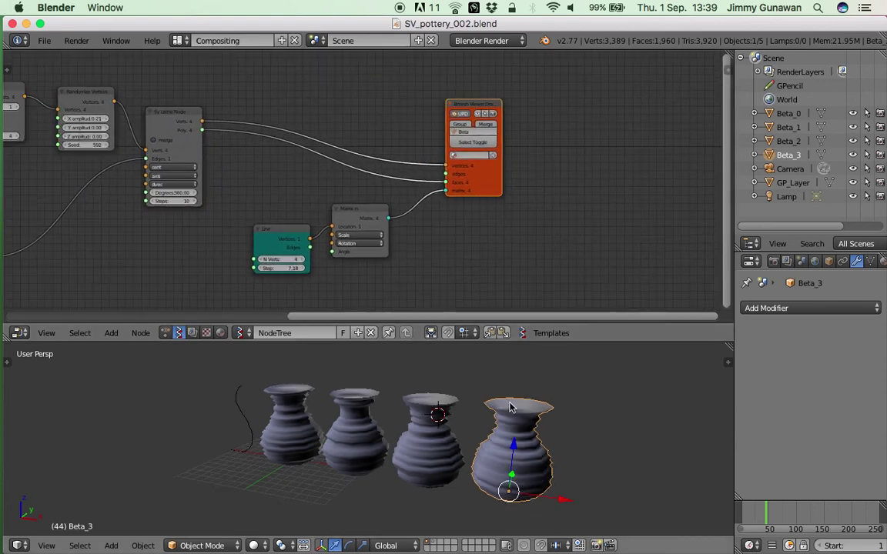
pyautogui.moveTo(382, 204); pyautogui.dragTo(408, 155, button='middle')
pyautogui.click(44, 40)
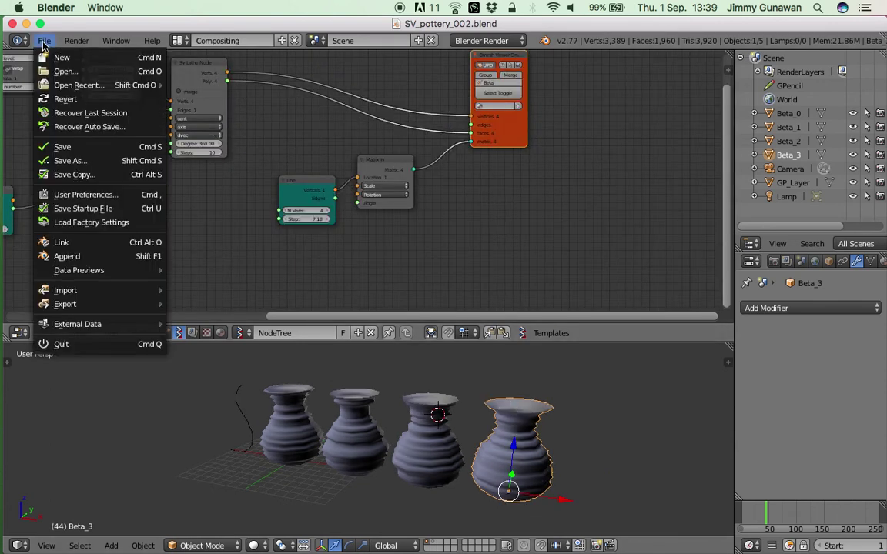
pyautogui.click(94, 160)
pyautogui.click(785, 93)
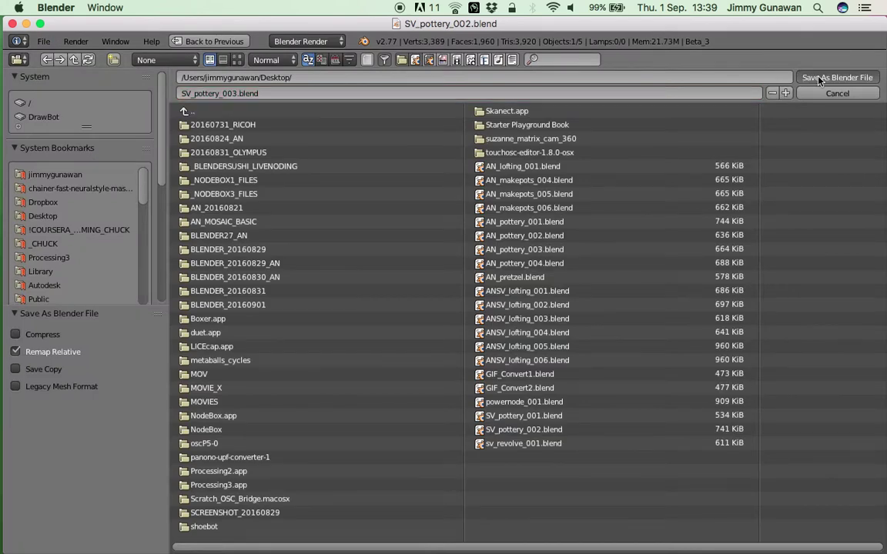
pyautogui.click(836, 77)
# - Shift the second Line node away from Matrix in and save the file over itself
pyautogui.moveTo(398, 159); pyautogui.dragTo(412, 178)
pyautogui.scroll(-2, 493, 409)
pyautogui.keyDown('shift'); pyautogui.moveTo(527, 409); pyautogui.dragTo(464, 384, button='middle'); pyautogui.keyUp('shift')
pyautogui.click(407, 179)
pyautogui.scroll(-2, 291, 194)
pyautogui.moveTo(281, 197); pyautogui.dragTo(363, 250, button='middle')
pyautogui.press('super+s')
pyautogui.click(355, 247)
# - Add an integer node in the free space between the two Line nodes
pyautogui.hotkey('shift', 'a')
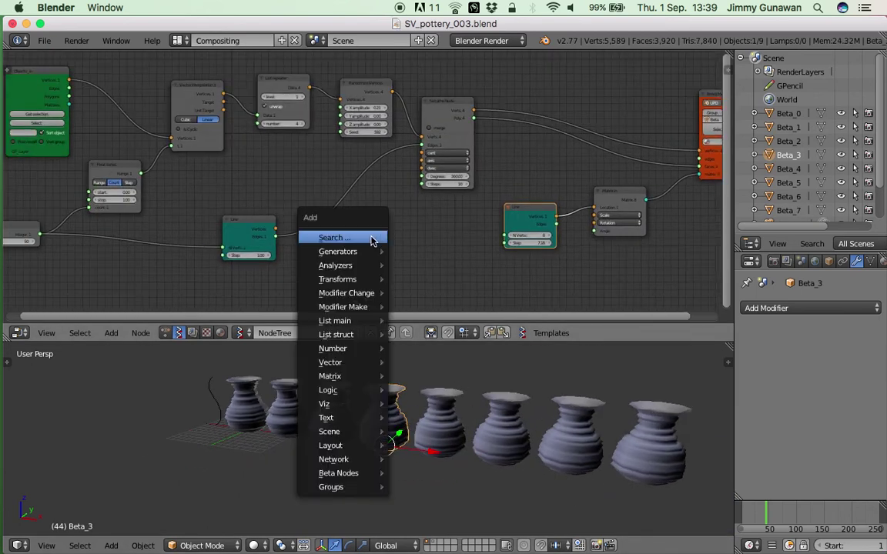
pyautogui.click(370, 238)
pyautogui.write('int')
pyautogui.press('Down')
pyautogui.press('Down')
pyautogui.press('Return')
pyautogui.click(410, 258)
pyautogui.scroll(1, 410, 257)
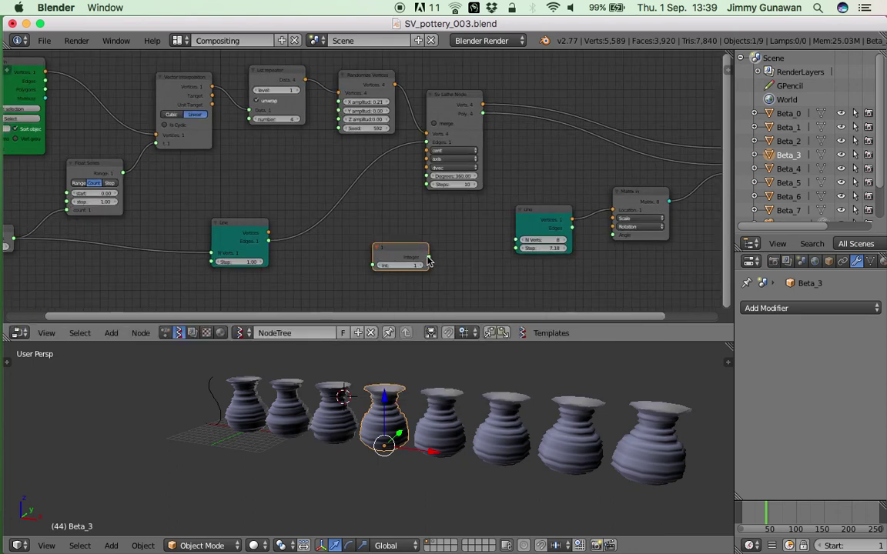
# - Connect the new integer to the List repeater's number and the second Line node's N Verts
pyautogui.moveTo(429, 252); pyautogui.dragTo(328, 180)
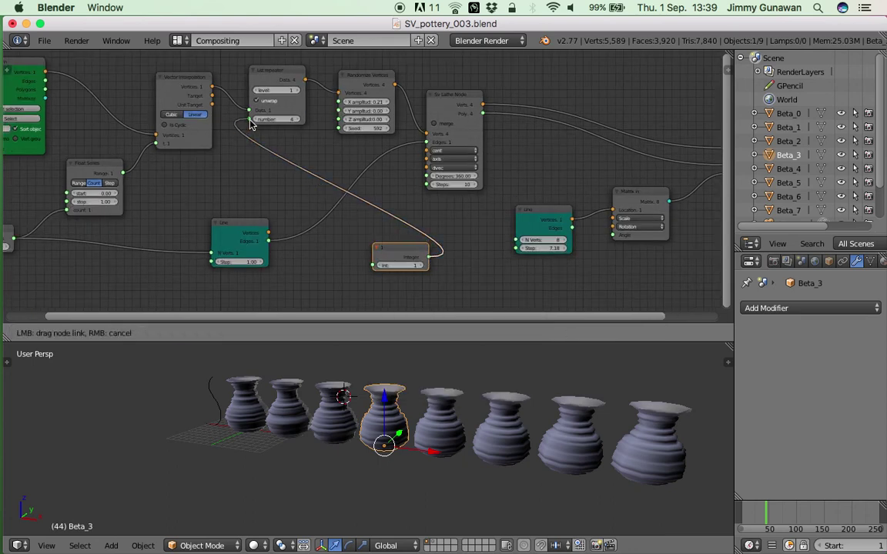
pyautogui.moveTo(428, 257); pyautogui.dragTo(462, 260)
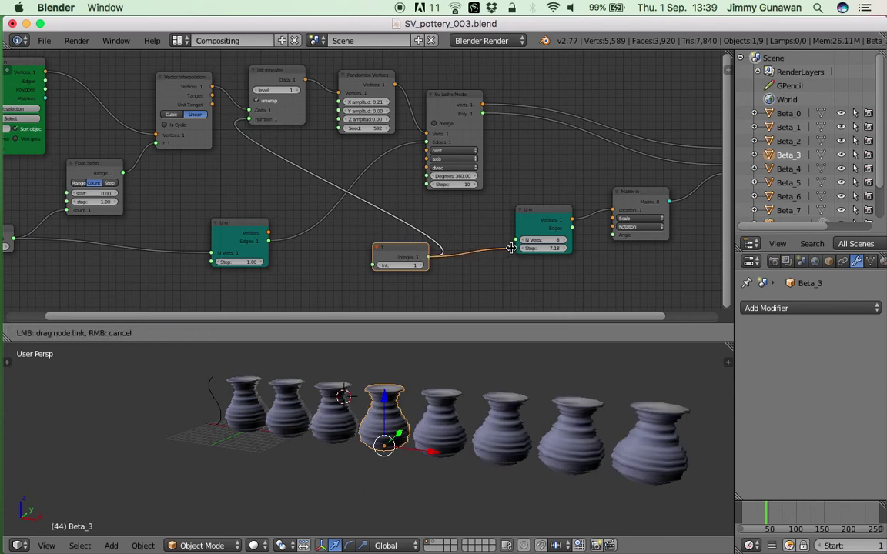
pyautogui.moveTo(517, 240); pyautogui.dragTo(517, 240)
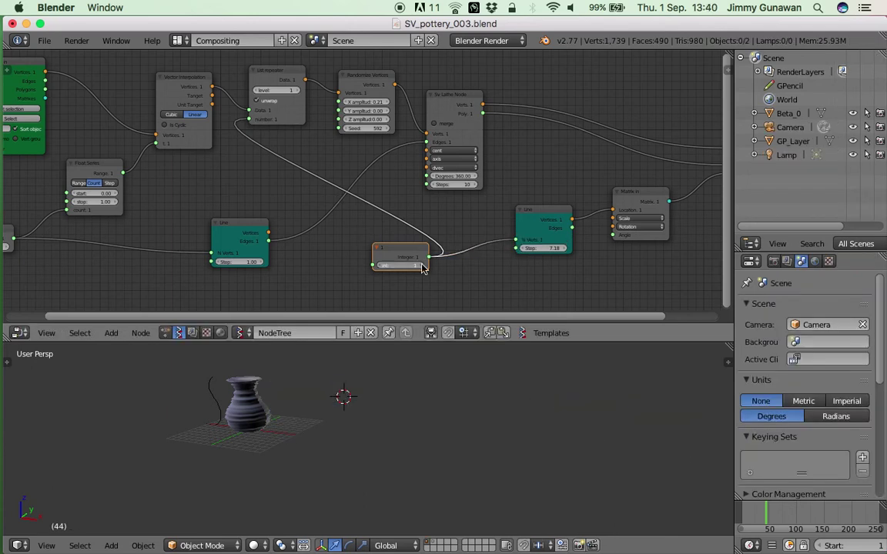
# - Set the new integer node to 9 for the number of vases and save the file
pyautogui.click(421, 266)
pyautogui.click(422, 266)
pyautogui.click(422, 266)
pyautogui.click(421, 266)
pyautogui.click(422, 267)
pyautogui.click(422, 266)
pyautogui.moveTo(456, 420); pyautogui.dragTo(419, 410, button='middle')
pyautogui.click(422, 266)
pyautogui.click(422, 266)
pyautogui.moveTo(524, 408); pyautogui.dragTo(487, 428, button='middle')
pyautogui.scroll(-1, 486, 417)
pyautogui.hotkey('ctrl', 's')
pyautogui.click(458, 405)
# - Shift the vase-count integer node slightly and add a Plane generator node below the second Line node
pyautogui.scroll(-1, 381, 256)
pyautogui.moveTo(376, 250); pyautogui.dragTo(360, 245, button='middle')
pyautogui.moveTo(394, 238); pyautogui.dragTo(360, 247)
pyautogui.moveTo(459, 255); pyautogui.dragTo(433, 227, button='middle')
pyautogui.hotkey('shift', 'a')
pyautogui.click(444, 245)
pyautogui.press('BackSpace')
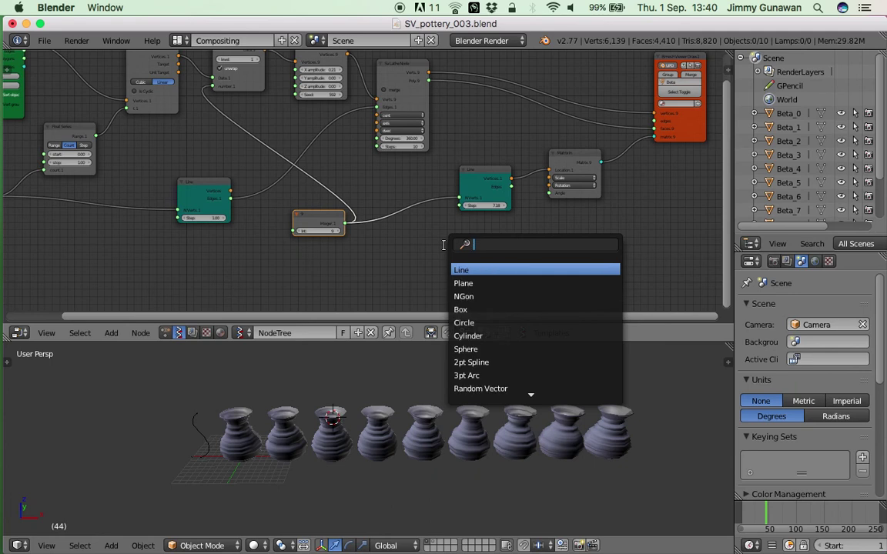
pyautogui.press('Return')
pyautogui.click(445, 246)
pyautogui.scroll(2, 447, 240)
# - Feed the Plane's vertices into Matrix in's Location and set a 4 by 4 grid with X and Y steps of 6.13
pyautogui.moveTo(451, 226); pyautogui.dragTo(425, 154, button='middle')
pyautogui.moveTo(495, 199); pyautogui.dragTo(520, 167)
pyautogui.moveTo(553, 114); pyautogui.dragTo(554, 98)
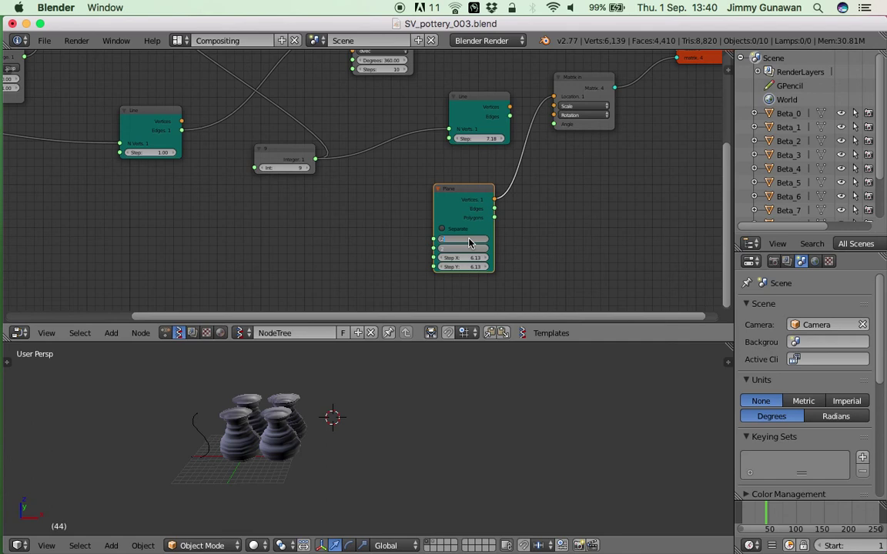
pyautogui.write('4')
pyautogui.press('Return')
pyautogui.moveTo(390, 418); pyautogui.dragTo(329, 460, button='middle')
pyautogui.moveTo(330, 461); pyautogui.dragTo(386, 443, button='middle')
pyautogui.scroll(3, 357, 467)
# - Set the integer feeding the List repeater's number to 16 and select the front corner vase
pyautogui.moveTo(246, 252); pyautogui.dragTo(407, 271, button='middle')
pyautogui.moveTo(375, 224); pyautogui.dragTo(360, 283, button='middle')
pyautogui.moveTo(326, 159); pyautogui.dragTo(326, 226, button='middle')
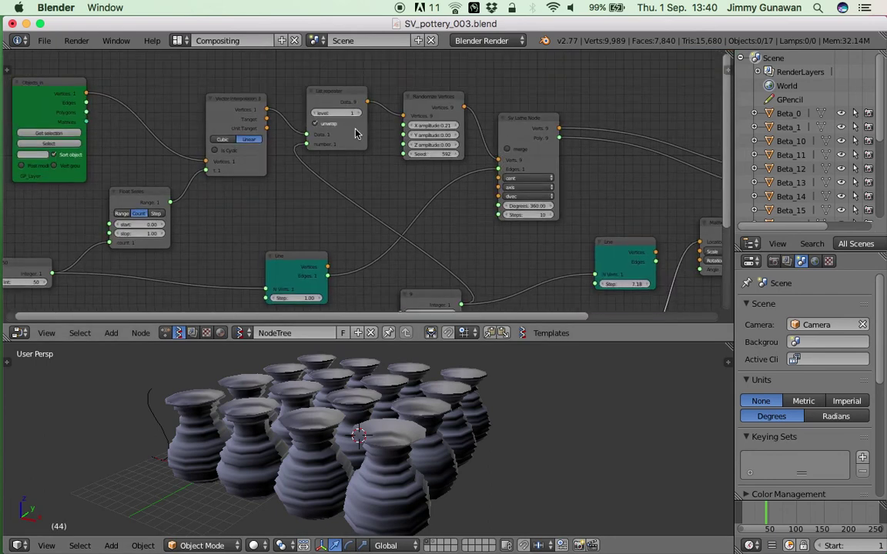
pyautogui.moveTo(411, 310); pyautogui.dragTo(393, 238, button='middle')
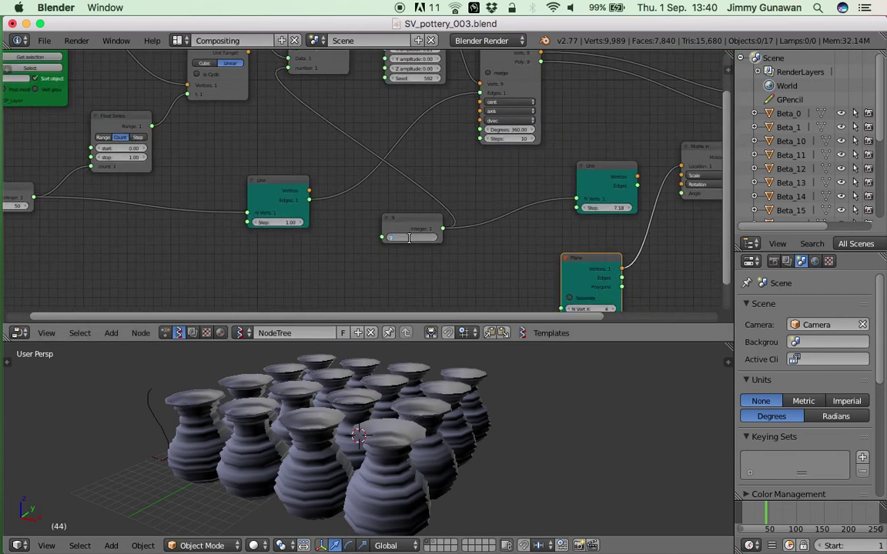
pyautogui.press('Return')
pyautogui.moveTo(415, 445); pyautogui.dragTo(468, 406, button='middle')
pyautogui.rightClick(431, 427)
# - Reduce the integer feeding the Float Series to 13 and set the Randomize Vertices seed to 580
pyautogui.moveTo(142, 262); pyautogui.dragTo(356, 258, button='middle')
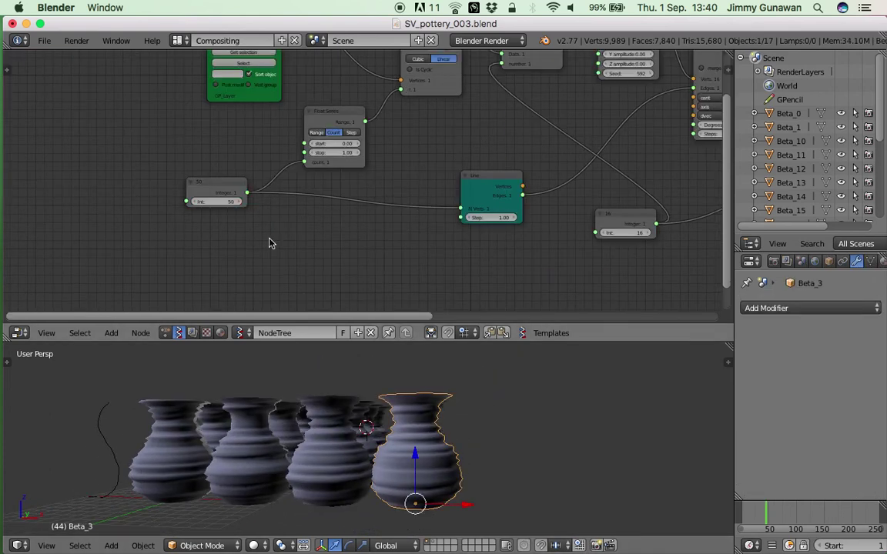
pyautogui.moveTo(235, 202)
pyautogui.mouseDown()
pyautogui.moveTo(202, 202)
pyautogui.moveTo(220, 201)
pyautogui.mouseUp()
pyautogui.moveTo(423, 150); pyautogui.dragTo(372, 201, button='middle')
pyautogui.moveTo(404, 406); pyautogui.dragTo(390, 453, button='middle')
pyautogui.scroll(-1, 394, 458)
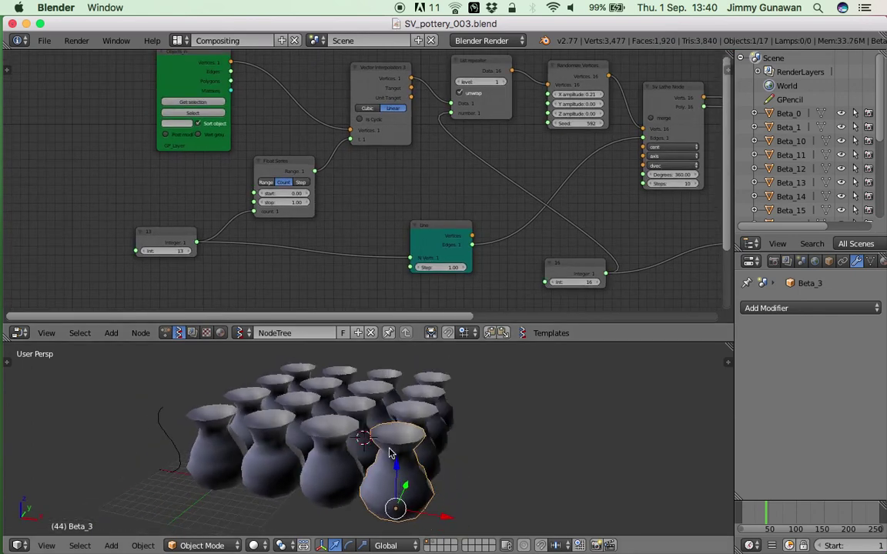
pyautogui.moveTo(576, 124)
pyautogui.mouseDown()
pyautogui.moveTo(606, 124)
pyautogui.moveTo(567, 124)
pyautogui.mouseUp()
pyautogui.moveTo(562, 196); pyautogui.dragTo(548, 197, button='middle')
pyautogui.moveTo(514, 391); pyautogui.dragTo(347, 374, button='middle')
pyautogui.keyDown('shift'); pyautogui.moveTo(433, 396); pyautogui.dragTo(410, 377, button='middle'); pyautogui.keyUp('shift')
pyautogui.scroll(1, 415, 379)
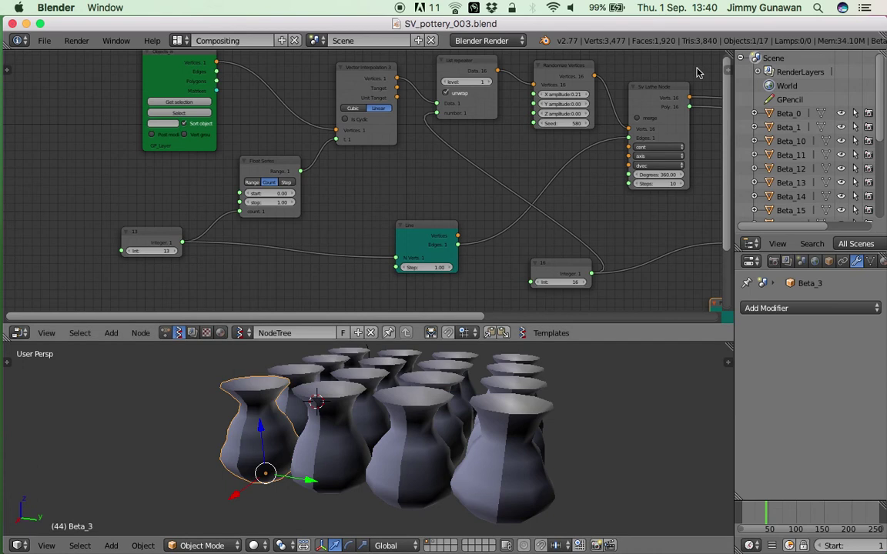
# - Switch the Lathe node's merge option on and off to compare the vase grid, leaving it disabled
pyautogui.click(649, 119)
pyautogui.click(648, 119)
pyautogui.click(649, 119)
pyautogui.click(649, 120)
# - Try a higher number of Lathe node steps and set it to 5
pyautogui.moveTo(558, 385); pyautogui.dragTo(579, 383, button='middle')
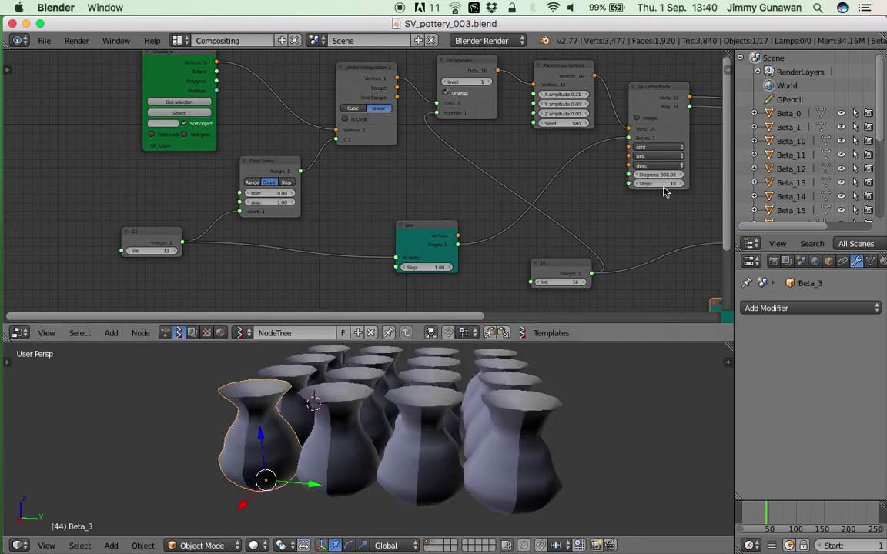
pyautogui.moveTo(658, 184); pyautogui.dragTo(677, 184)
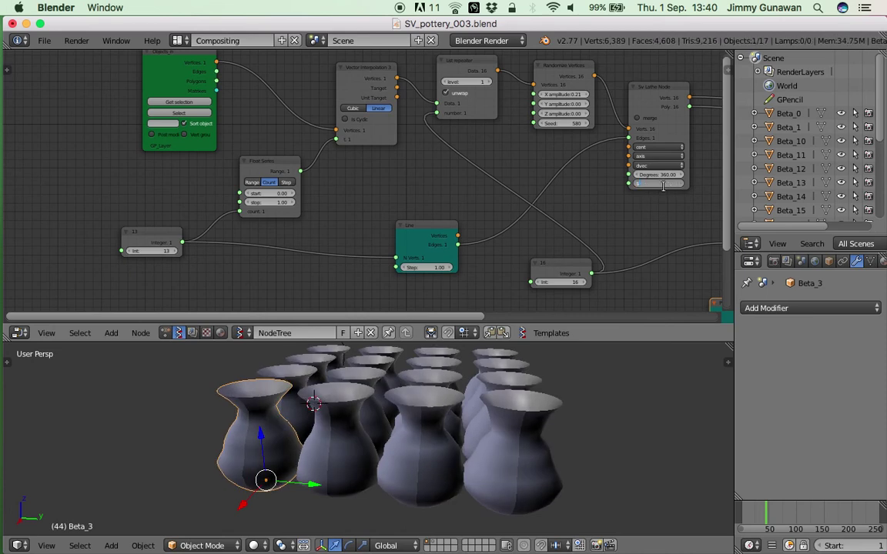
pyautogui.press('Return')
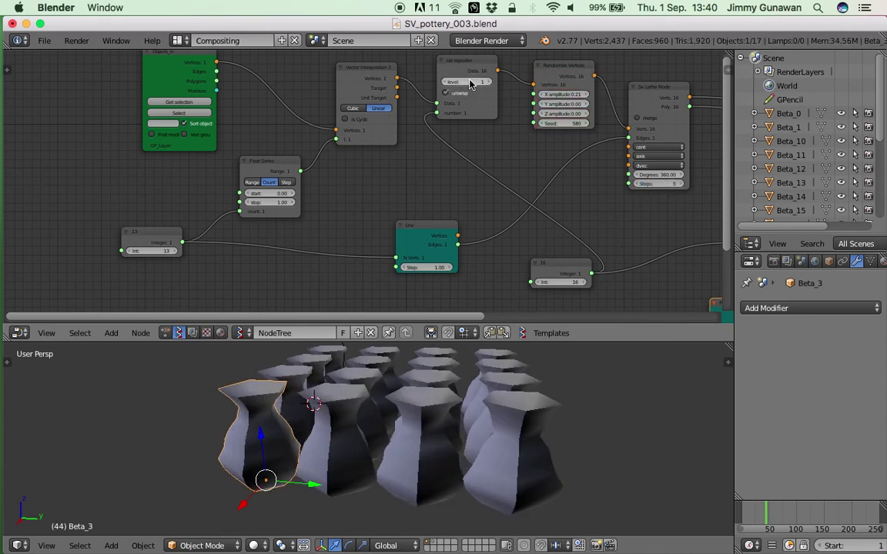
# - Try another List repeater level, return it to 1, and check the vases briefly in wireframe
pyautogui.click(490, 85)
pyautogui.click(445, 85)
pyautogui.moveTo(428, 368); pyautogui.dragTo(502, 352, button='middle')
pyautogui.moveTo(418, 423); pyautogui.dragTo(494, 411, button='middle')
pyautogui.press('z')
pyautogui.press('z')
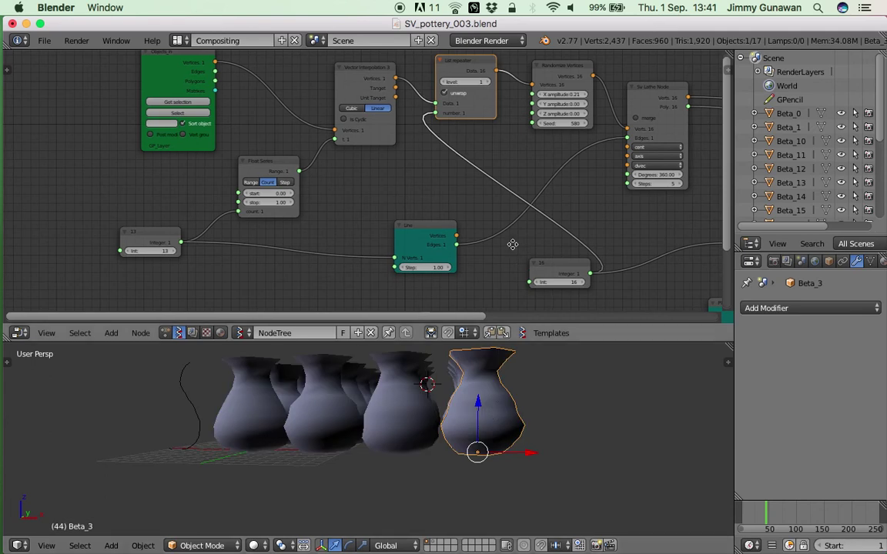
# - Disable smooth shade in the BMesh viewer node's options
pyautogui.moveTo(513, 245); pyautogui.dragTo(319, 239, button='middle')
pyautogui.moveTo(354, 211); pyautogui.dragTo(167, 206, button='middle')
pyautogui.moveTo(348, 187); pyautogui.dragTo(280, 201, button='middle')
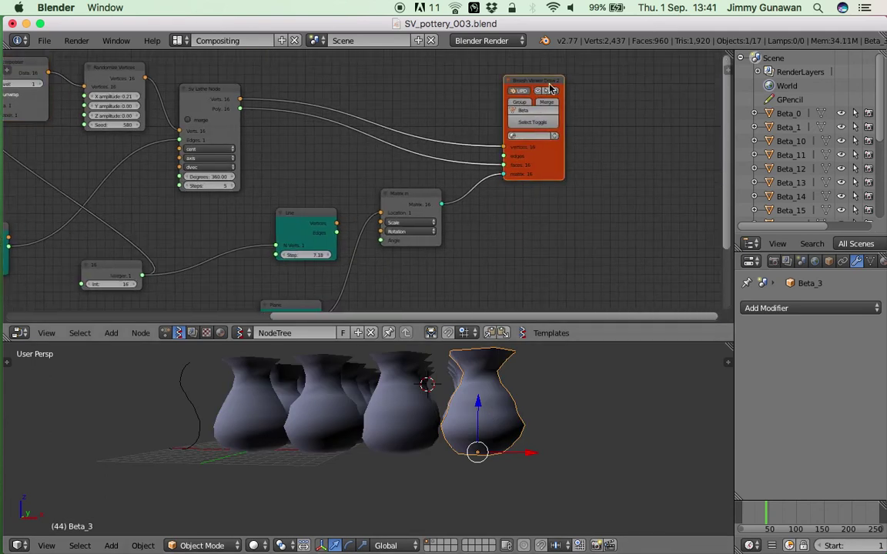
pyautogui.click(727, 70)
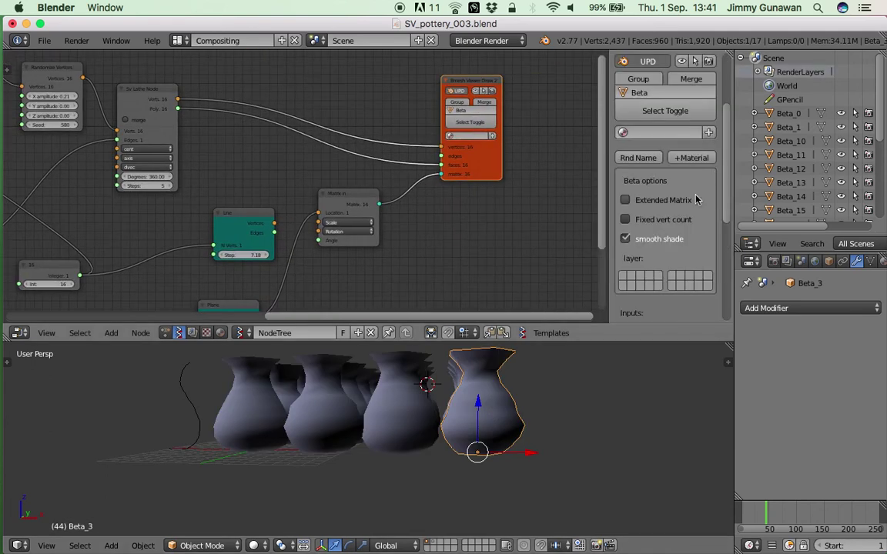
pyautogui.click(659, 246)
pyautogui.moveTo(551, 382); pyautogui.dragTo(501, 421, button='middle')
# - Reduce the integer feeding the Float Series to 2 and raise it in single steps to 8
pyautogui.moveTo(263, 243); pyautogui.dragTo(513, 200, button='middle')
pyautogui.moveTo(375, 186); pyautogui.dragTo(408, 236, button='middle')
pyautogui.moveTo(418, 408); pyautogui.dragTo(423, 404, button='middle')
pyautogui.moveTo(262, 232); pyautogui.dragTo(330, 225, button='middle')
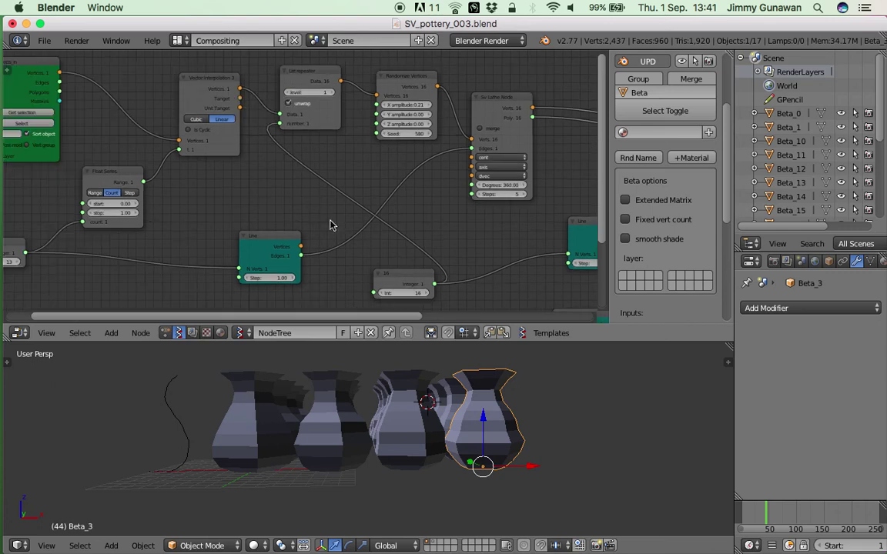
pyautogui.moveTo(131, 218); pyautogui.dragTo(454, 254, button='middle')
pyautogui.moveTo(394, 254); pyautogui.dragTo(364, 253)
pyautogui.click(418, 254)
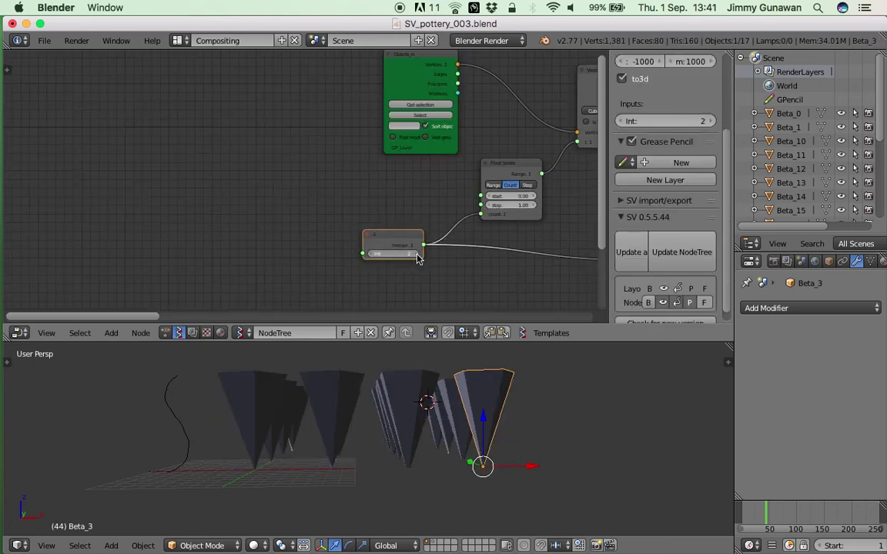
pyautogui.click(418, 254)
pyautogui.click(418, 256)
pyautogui.click(418, 256)
pyautogui.click(418, 256)
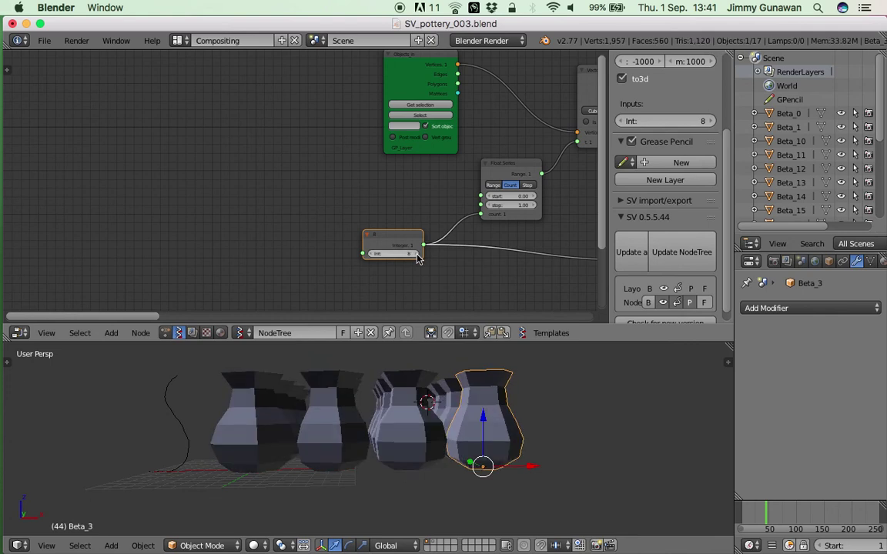
# - Raise the integer feeding the Float Series and Line nodes to 9
pyautogui.click(418, 257)
pyautogui.click(418, 256)
pyautogui.moveTo(458, 373); pyautogui.dragTo(428, 416, button='middle')
# - Change the Randomize Vertices node's seed to 813 and increase its X amplitude for stronger vase variation
pyautogui.moveTo(430, 178); pyautogui.dragTo(192, 192, button='middle')
pyautogui.moveTo(376, 168); pyautogui.dragTo(182, 181, button='middle')
pyautogui.scroll(1, 272, 131)
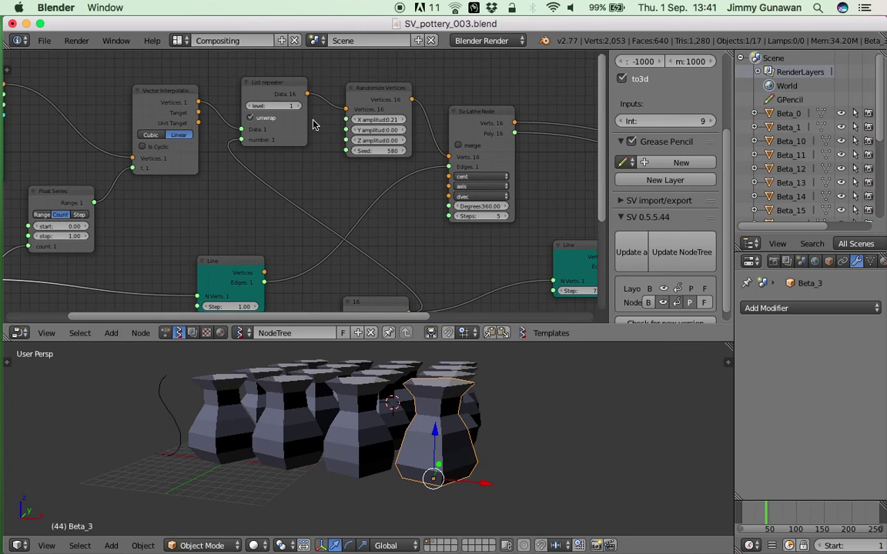
pyautogui.moveTo(384, 154); pyautogui.dragTo(407, 154)
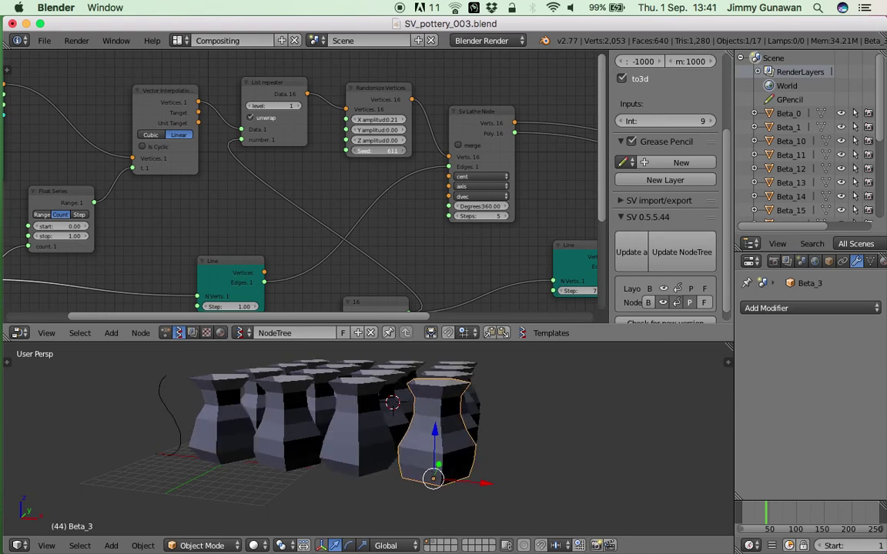
pyautogui.moveTo(411, 377); pyautogui.dragTo(416, 529, button='middle')
pyautogui.moveTo(411, 492); pyautogui.dragTo(401, 427, button='middle')
pyautogui.moveTo(219, 196); pyautogui.dragTo(198, 199, button='middle')
pyautogui.scroll(2, 340, 169)
pyautogui.moveTo(368, 115); pyautogui.dragTo(443, 114)
pyautogui.moveTo(500, 435); pyautogui.dragTo(546, 455, button='middle')
pyautogui.scroll(-3, 427, 471)
# - Save the blend file over the existing SV_pottery_003.blend
pyautogui.press('super+s')
pyautogui.click(396, 440)
pyautogui.moveTo(478, 482); pyautogui.dragTo(479, 425, button='middle')
pyautogui.scroll(2, 441, 462)
pyautogui.moveTo(293, 417); pyautogui.dragTo(372, 439, button='middle')
pyautogui.moveTo(346, 379); pyautogui.dragTo(445, 446, button='middle')
pyautogui.scroll(-2, 372, 435)
# - Collapse the node editor's sidebar and move the Plane node to free space in front of the Matrix in node
pyautogui.moveTo(354, 154); pyautogui.dragTo(334, 185)
pyautogui.moveTo(333, 186); pyautogui.dragTo(319, 180, button='middle')
pyautogui.moveTo(402, 434); pyautogui.dragTo(400, 404, button='middle')
pyautogui.scroll(-6, 315, 205)
pyautogui.moveTo(392, 200); pyautogui.dragTo(384, 172, button='middle')
pyautogui.moveTo(565, 131); pyautogui.dragTo(571, 120, button='middle')
pyautogui.moveTo(610, 119); pyautogui.dragTo(712, 134)
pyautogui.moveTo(627, 164); pyautogui.dragTo(552, 106, button='middle')
pyautogui.scroll(1, 433, 177)
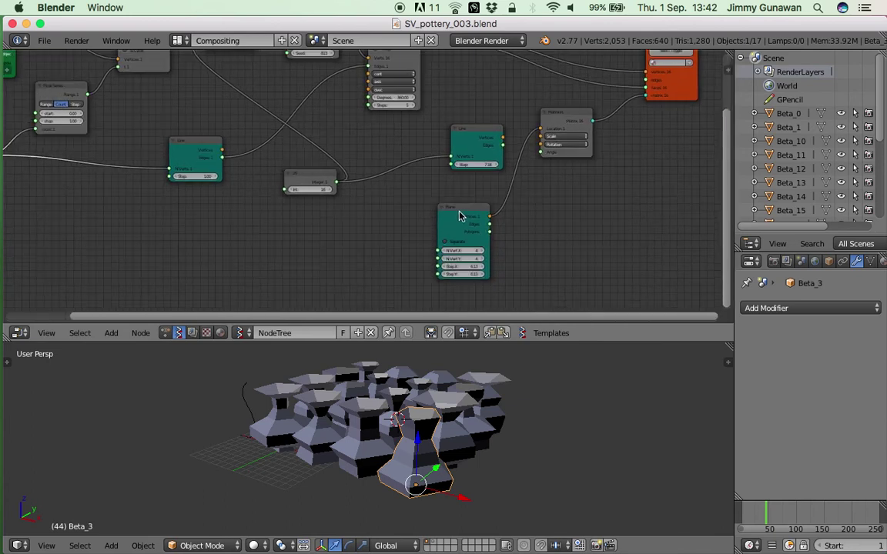
pyautogui.moveTo(454, 211); pyautogui.dragTo(406, 224)
pyautogui.scroll(1, 460, 258)
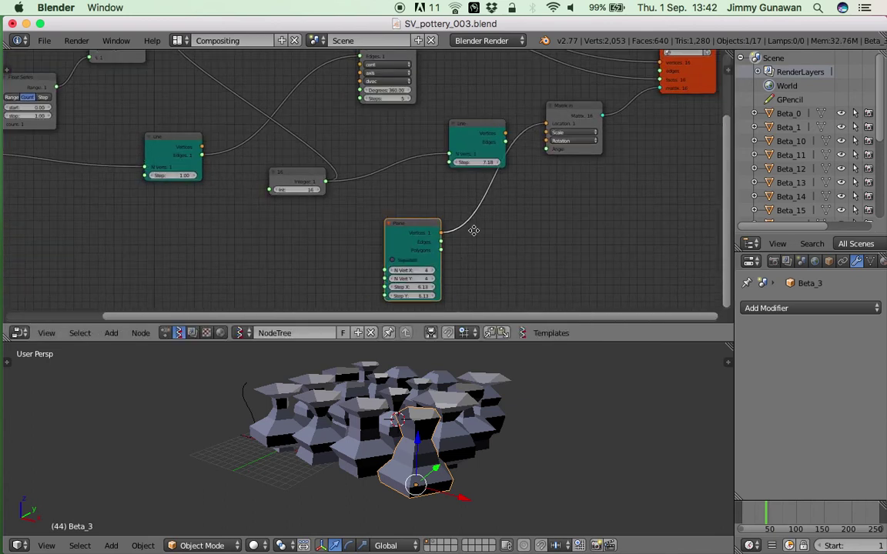
pyautogui.moveTo(474, 230); pyautogui.dragTo(431, 258, button='middle')
# - Add a List Length node beside the Plane node
pyautogui.hotkey('shift', 'a')
pyautogui.click(485, 251)
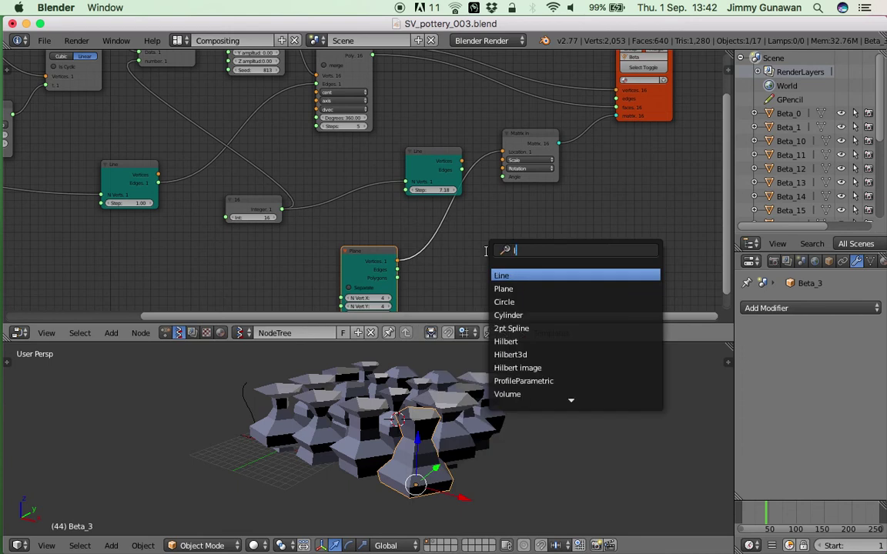
pyautogui.press('Return')
pyautogui.click(497, 255)
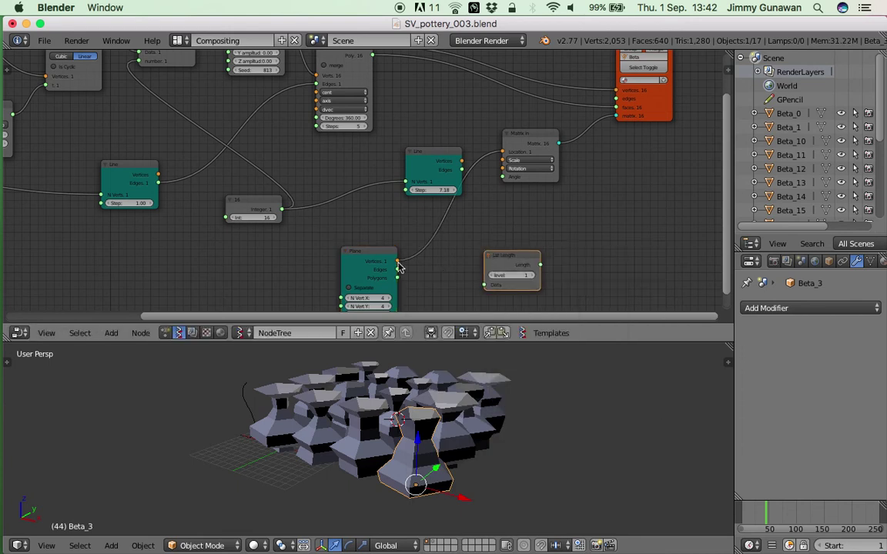
# - Connect the Plane node's vertices to List Length, and its length output to the List repeater's number input
pyautogui.moveTo(396, 261); pyautogui.dragTo(476, 289)
pyautogui.scroll(-2, 528, 260)
pyautogui.moveTo(528, 260); pyautogui.dragTo(536, 283, button='middle')
pyautogui.moveTo(544, 288); pyautogui.dragTo(201, 113)
pyautogui.scroll(2, 427, 268)
pyautogui.moveTo(427, 267); pyautogui.dragTo(406, 166, button='middle')
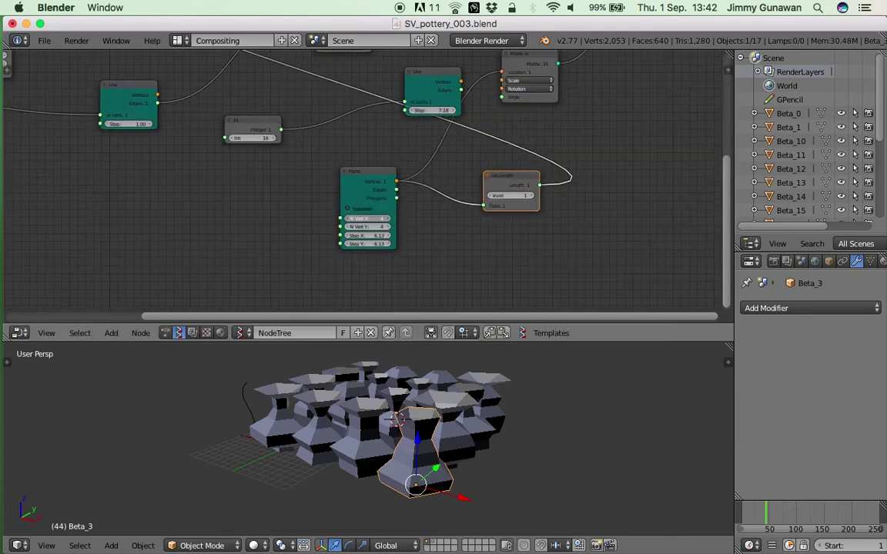
# - Set the Plane node's N Vert X to 10 and N Vert Y to 8, and check the vase grid in a maximized viewport
pyautogui.click(389, 220)
pyautogui.click(389, 219)
pyautogui.click(389, 219)
pyautogui.moveTo(427, 400); pyautogui.dragTo(420, 371, button='middle')
pyautogui.click(389, 220)
pyautogui.click(388, 220)
pyautogui.scroll(-3, 418, 413)
pyautogui.click(390, 227)
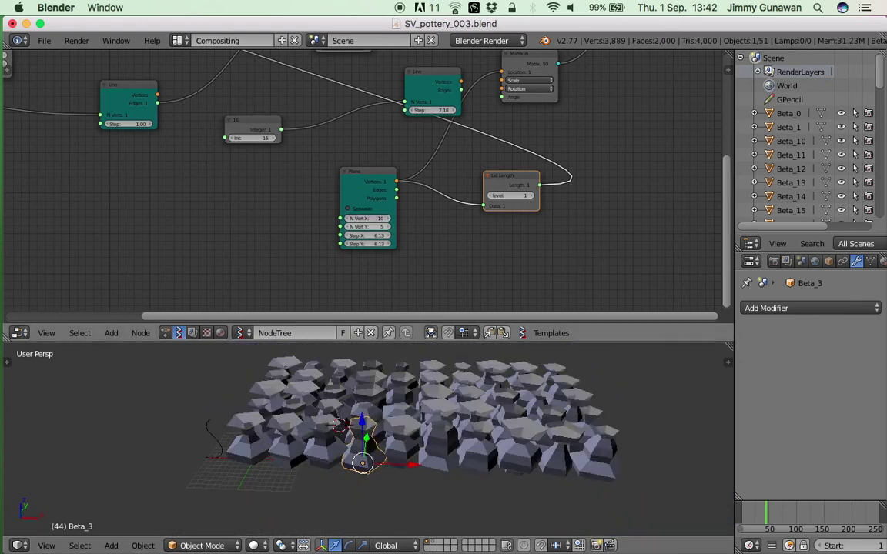
pyautogui.click(390, 229)
pyautogui.click(388, 230)
pyautogui.moveTo(542, 447); pyautogui.dragTo(475, 453, button='middle')
pyautogui.hotkey('shift', 'space')
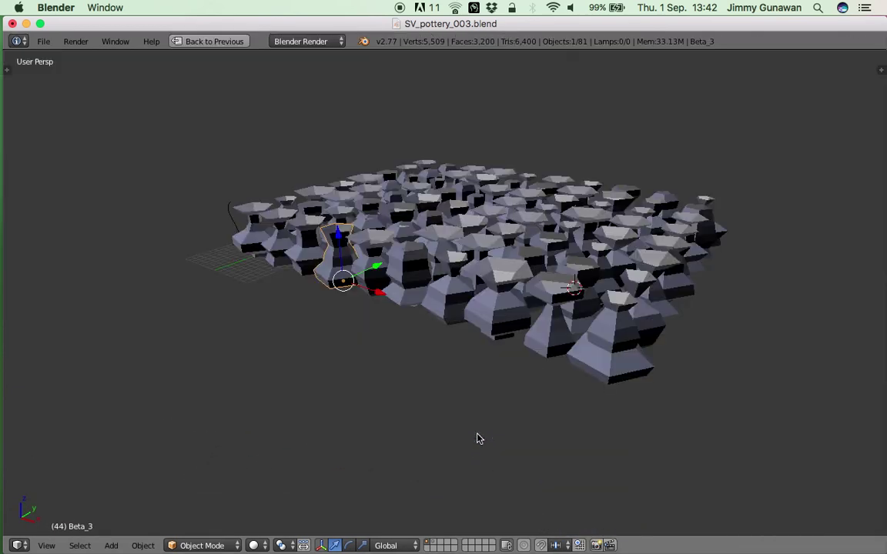
pyautogui.scroll(1, 485, 409)
pyautogui.moveTo(479, 361); pyautogui.dragTo(456, 248, button='middle')
pyautogui.hotkey('shift', 'space')
# - Raise the integer feeding the Float Series and Line nodes in single steps to 23
pyautogui.moveTo(211, 205); pyautogui.dragTo(693, 199, button='middle')
pyautogui.scroll(5, 492, 195)
pyautogui.moveTo(396, 127); pyautogui.dragTo(359, 203, button='middle')
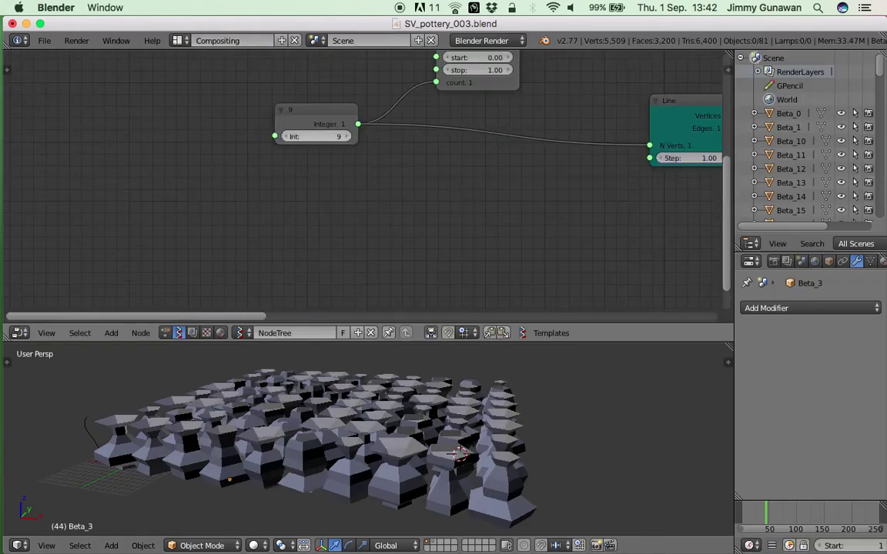
pyautogui.click(347, 138)
pyautogui.click(347, 138)
pyautogui.click(347, 138)
pyautogui.click(346, 136)
pyautogui.click(347, 136)
pyautogui.click(346, 136)
pyautogui.click(346, 136)
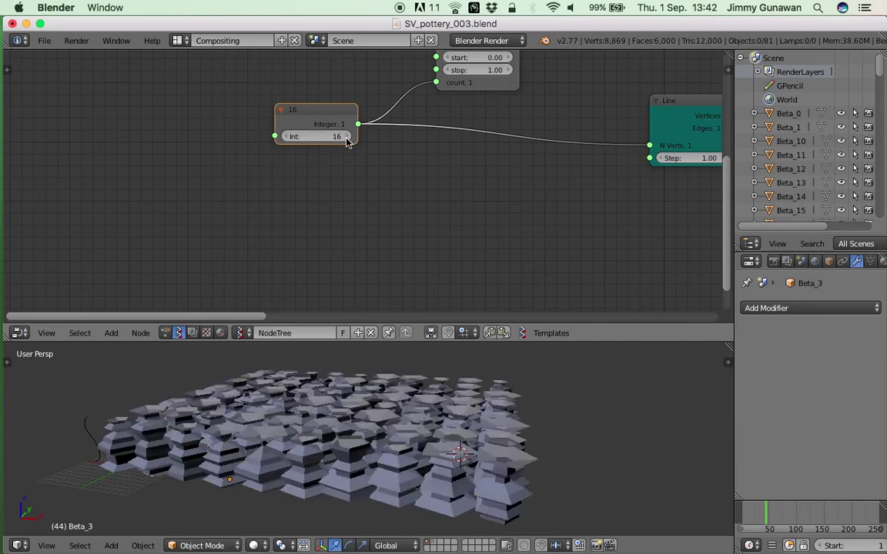
pyautogui.click(346, 136)
pyautogui.click(346, 137)
pyautogui.click(347, 136)
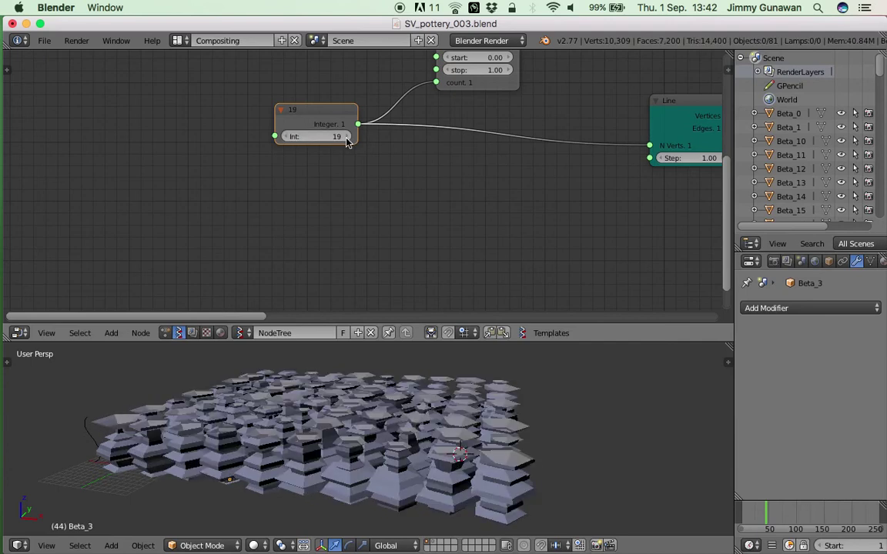
pyautogui.click(347, 136)
pyautogui.click(346, 139)
pyautogui.click(346, 138)
pyautogui.click(347, 139)
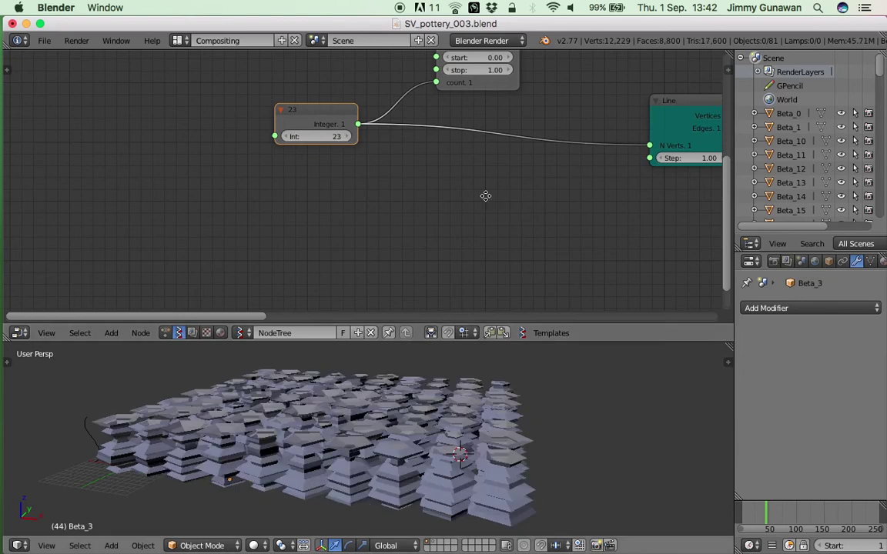
# - Set the Randomize Vertices node's X amplitude to 0.20
pyautogui.moveTo(485, 194); pyautogui.dragTo(224, 244, button='middle')
pyautogui.moveTo(381, 121); pyautogui.dragTo(293, 219, button='middle')
pyautogui.moveTo(389, 176); pyautogui.dragTo(342, 200, button='middle')
pyautogui.moveTo(487, 88); pyautogui.dragTo(489, 88)
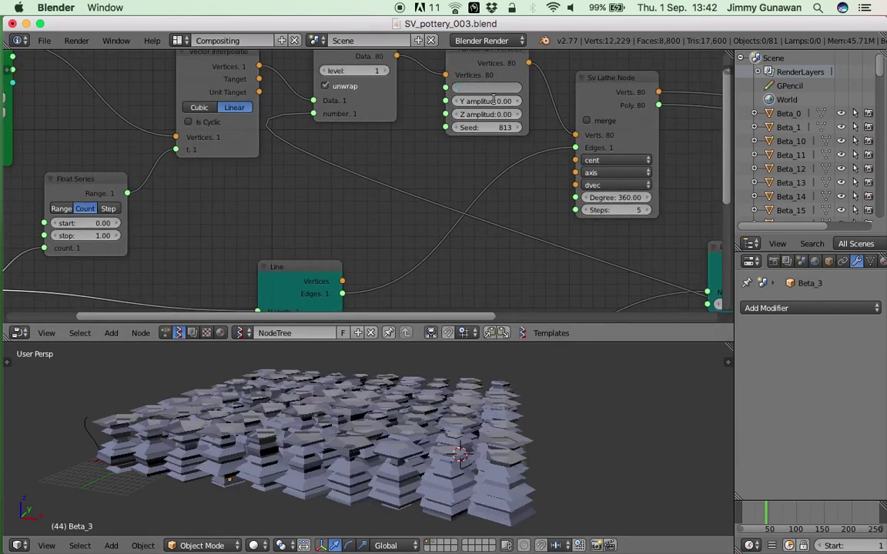
pyautogui.press('Return')
# - Examine the shape variation of individual vases across the grid in a maximized viewport
pyautogui.moveTo(410, 374); pyautogui.dragTo(491, 331, button='middle')
pyautogui.hotkey('shift', 'space')
pyautogui.scroll(3, 389, 379)
pyautogui.rightClick(329, 308)
pyautogui.rightClick(440, 341)
pyautogui.scroll(-3, 439, 341)
pyautogui.rightClick(430, 307)
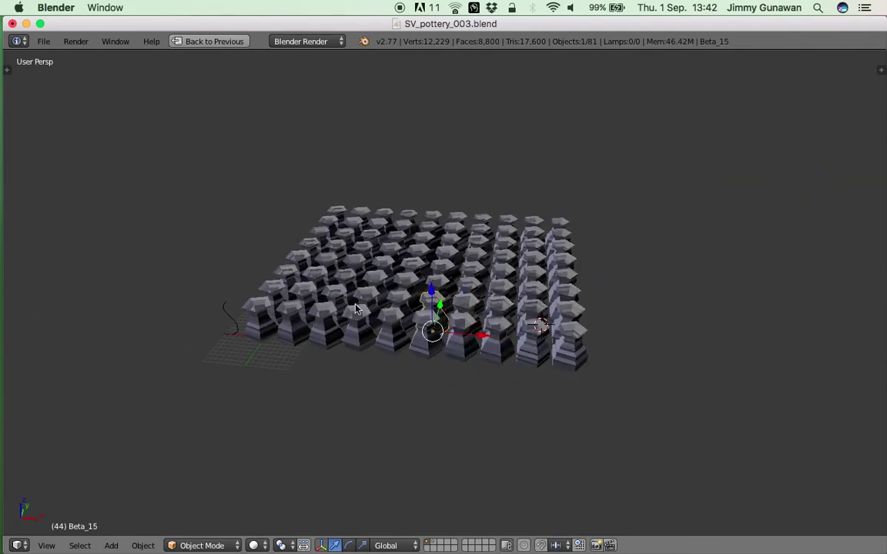
pyautogui.moveTo(356, 308); pyautogui.dragTo(501, 288, button='middle')
pyautogui.rightClick(471, 308)
pyautogui.rightClick(437, 326)
pyautogui.rightClick(443, 315)
pyautogui.rightClick(470, 333)
pyautogui.moveTo(487, 329); pyautogui.dragTo(331, 297, button='middle')
pyautogui.scroll(3, 405, 281)
pyautogui.moveTo(435, 283); pyautogui.dragTo(419, 285, button='middle')
pyautogui.moveTo(432, 284); pyautogui.dragTo(427, 271, button='right')
pyautogui.rightClick(431, 273)
pyautogui.moveTo(538, 264); pyautogui.dragTo(411, 235, button='middle')
pyautogui.press('a')
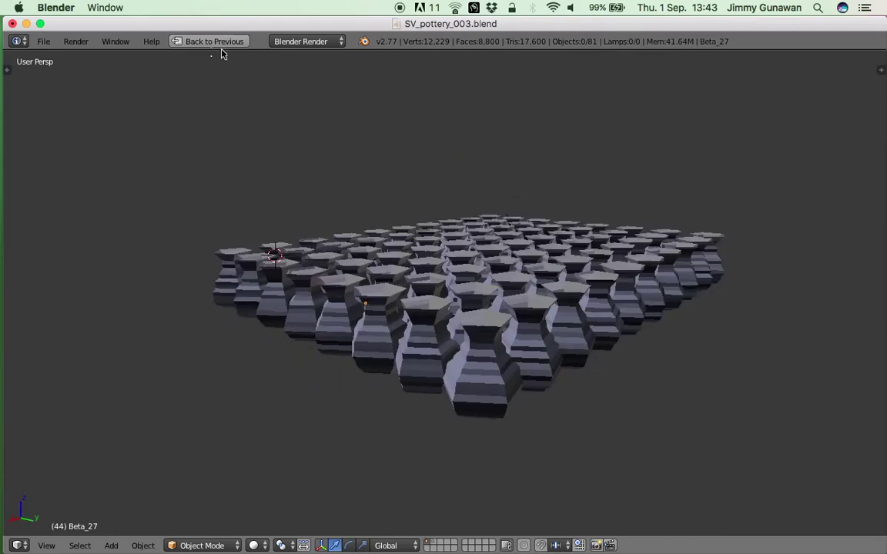
pyautogui.click(216, 44)
# - Rearrange the Matrix in, BMesh viewer and List Length nodes to make room for additional nodes before Matrix in
pyautogui.scroll(-5, 449, 228)
pyautogui.moveTo(639, 228); pyautogui.dragTo(302, 176, button='middle')
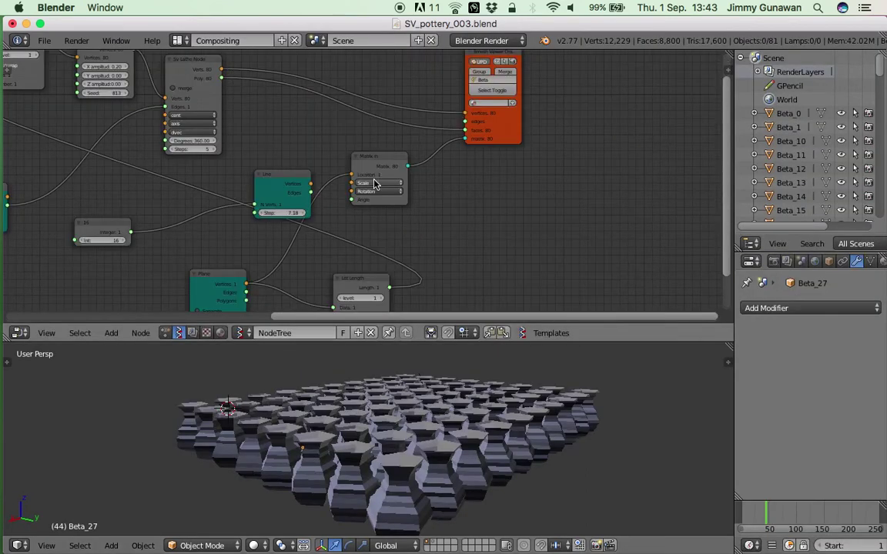
pyautogui.moveTo(397, 163); pyautogui.dragTo(448, 167)
pyautogui.moveTo(515, 134); pyautogui.dragTo(643, 137)
pyautogui.moveTo(454, 164); pyautogui.dragTo(531, 167)
pyautogui.scroll(2, 505, 182)
pyautogui.moveTo(505, 183); pyautogui.dragTo(475, 174, button='middle')
pyautogui.moveTo(506, 234); pyautogui.dragTo(509, 211, button='middle')
pyautogui.moveTo(357, 266); pyautogui.dragTo(316, 292)
pyautogui.moveTo(519, 156); pyautogui.dragTo(567, 156)
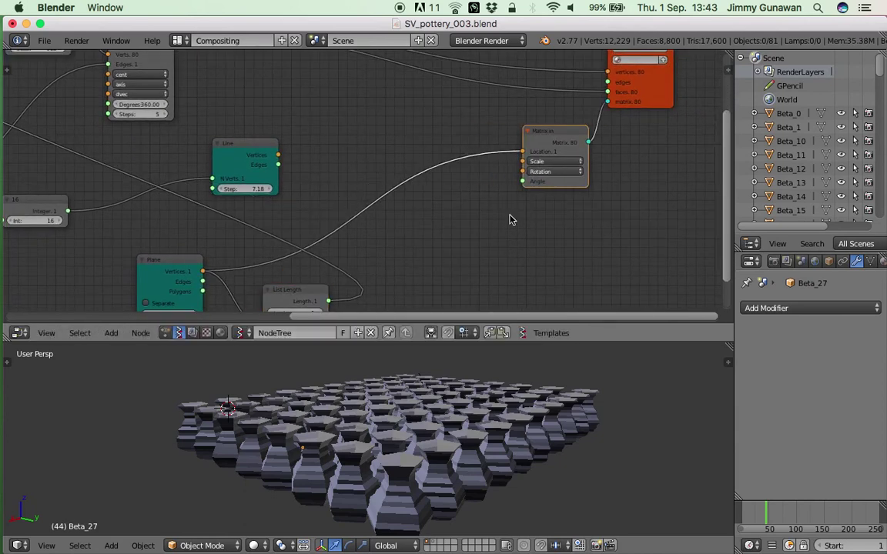
# - Add a Random node below the Matrix in node, with count 80 and seed 0.51
pyautogui.hotkey('shift', 'a')
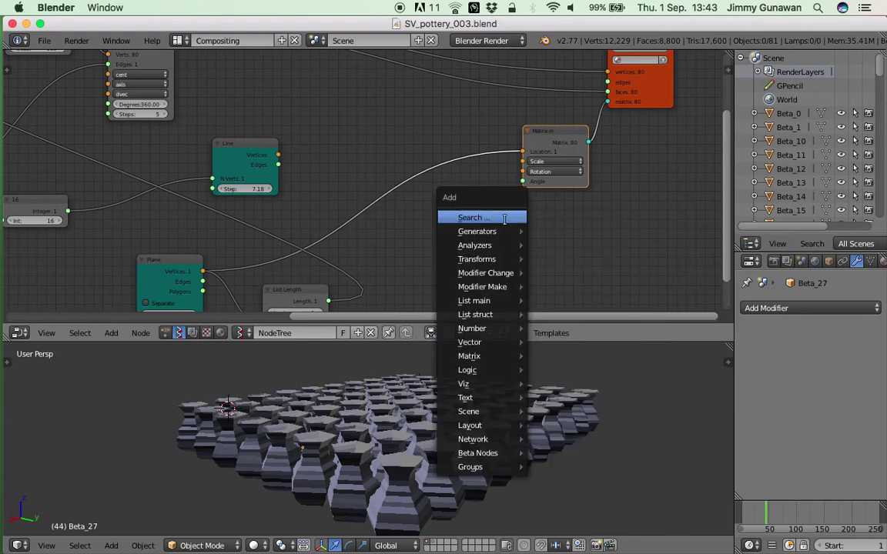
pyautogui.click(504, 219)
pyautogui.write('rand')
pyautogui.press('Down')
pyautogui.press('Down')
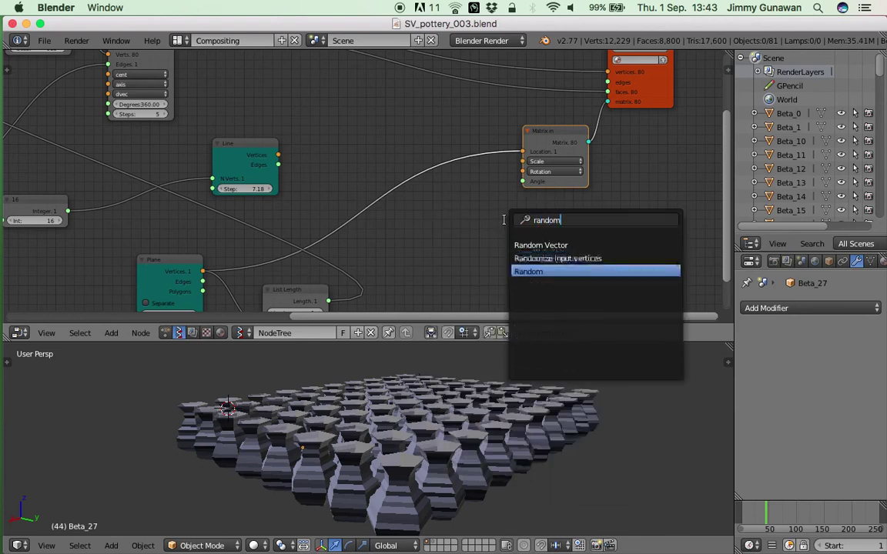
pyautogui.press('Return')
pyautogui.click(411, 232)
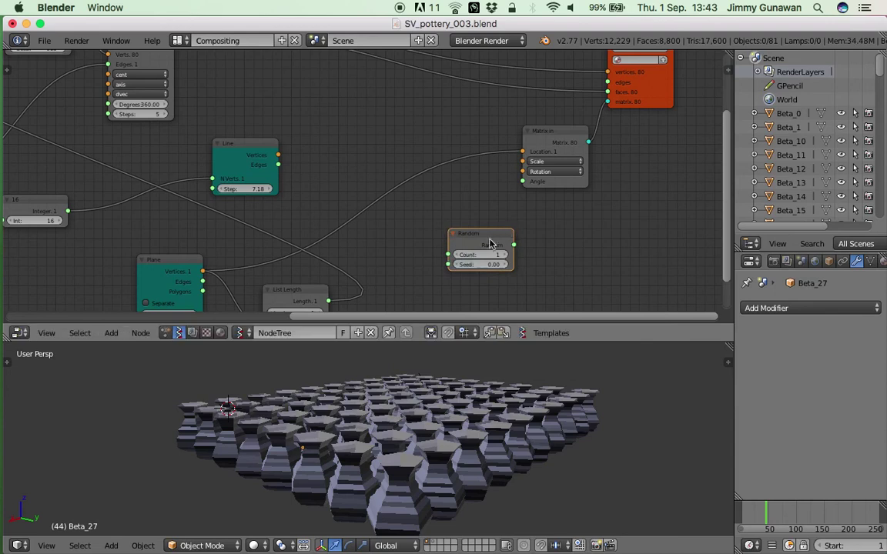
pyautogui.moveTo(484, 241); pyautogui.dragTo(432, 216, button='middle')
pyautogui.scroll(2, 391, 243)
pyautogui.moveTo(401, 252); pyautogui.dragTo(420, 251)
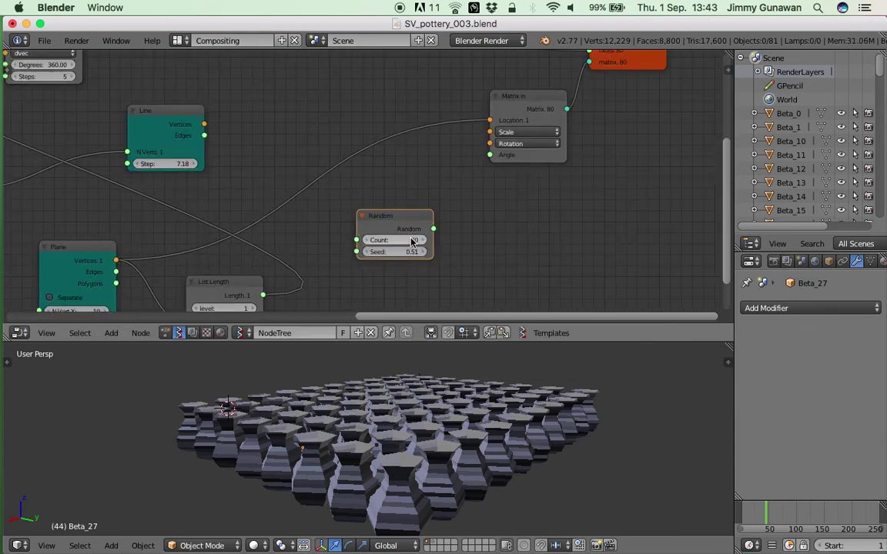
# - Add a Map Range node after the Random node
pyautogui.hotkey('shift', 'a')
pyautogui.click(528, 206)
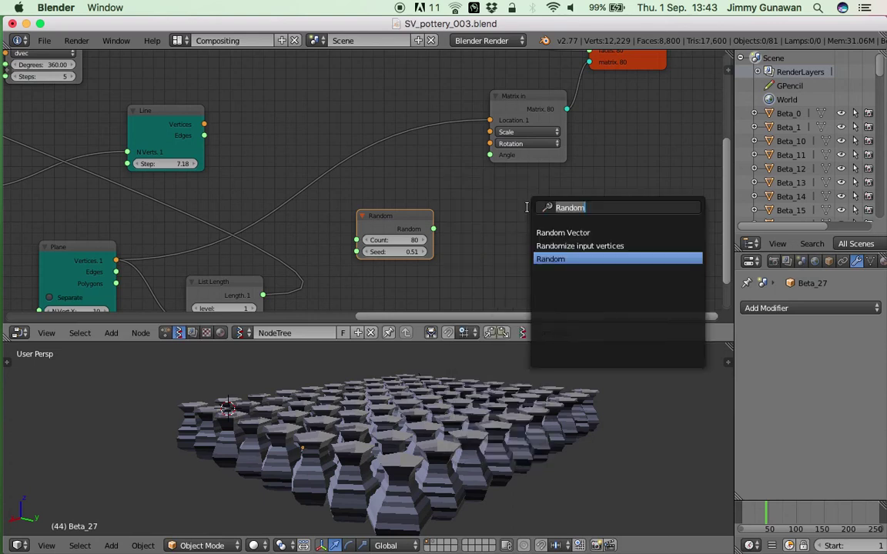
pyautogui.write('remap')
pyautogui.press('BackSpace')
pyautogui.press('BackSpace')
pyautogui.press('BackSpace')
pyautogui.press('BackSpace')
pyautogui.press('BackSpace')
pyautogui.write('map')
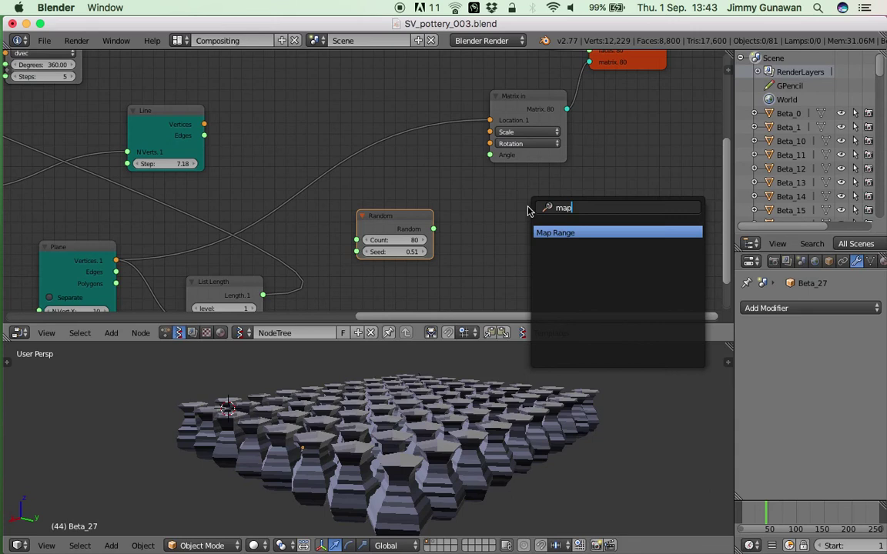
pyautogui.press('Return')
pyautogui.click(529, 212)
pyautogui.moveTo(499, 187); pyautogui.dragTo(479, 163, button='middle')
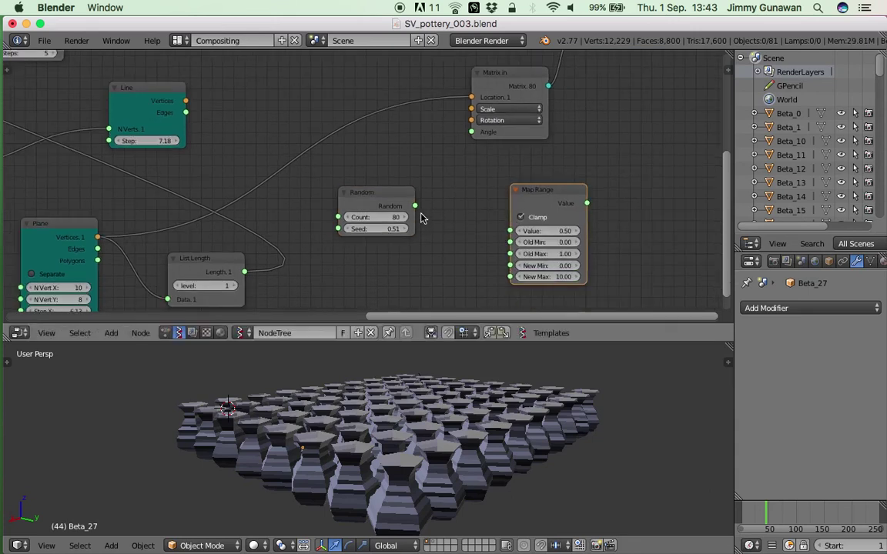
# - Connect the Random output to Map Range's value input, and set New Min to 2 and New Max to 6
pyautogui.moveTo(416, 206); pyautogui.dragTo(438, 219)
pyautogui.moveTo(562, 247); pyautogui.dragTo(565, 252)
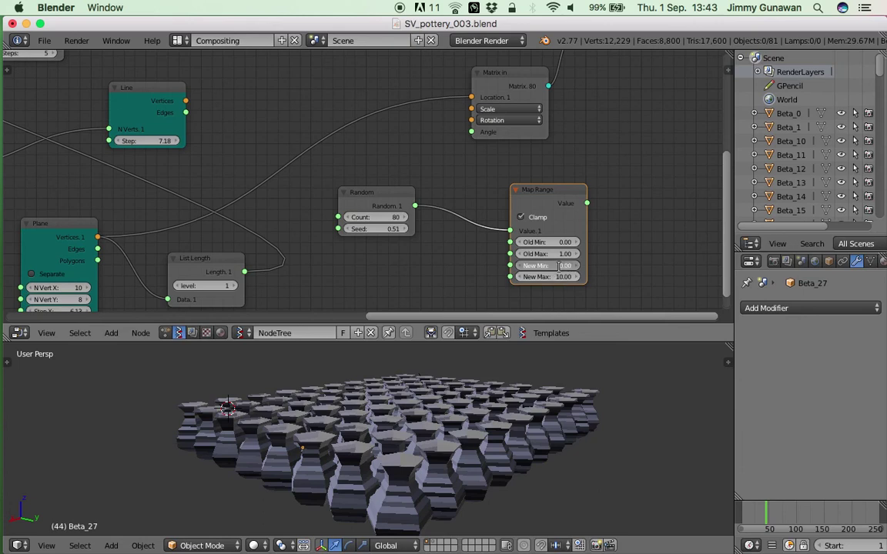
pyautogui.write('2')
pyautogui.press('Return')
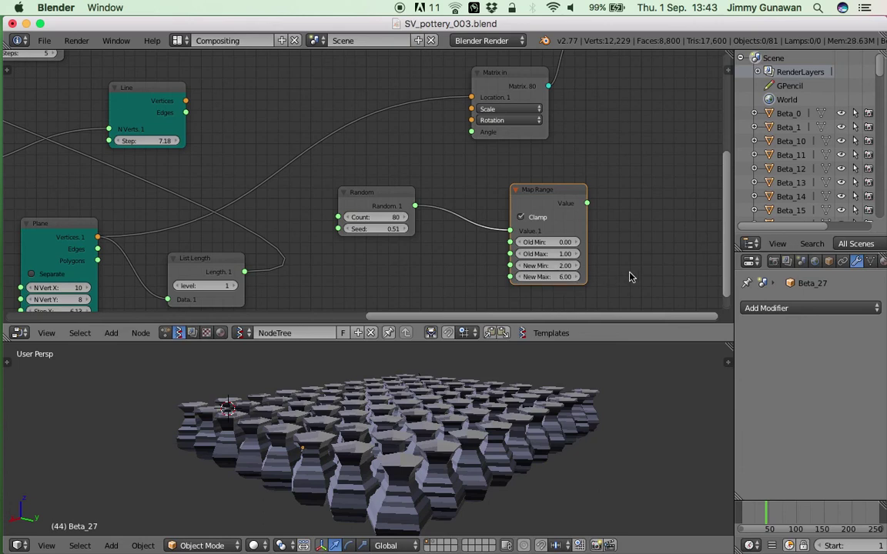
# - Try connecting the Map Range value directly to the Matrix in node's Scale input, and cut that link again
pyautogui.moveTo(587, 203); pyautogui.dragTo(471, 109)
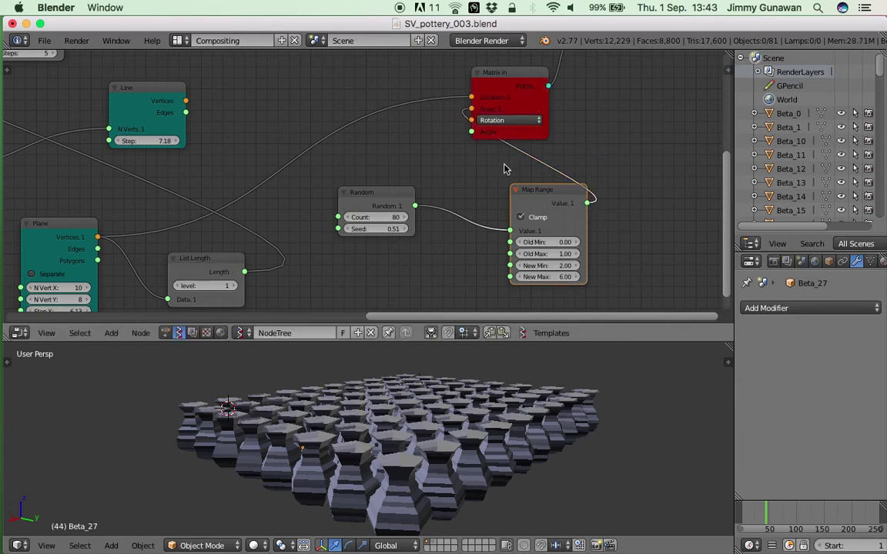
pyautogui.keyDown('ctrl'); pyautogui.moveTo(607, 149); pyautogui.dragTo(606, 148); pyautogui.keyUp('ctrl')
pyautogui.scroll(-1, 601, 150)
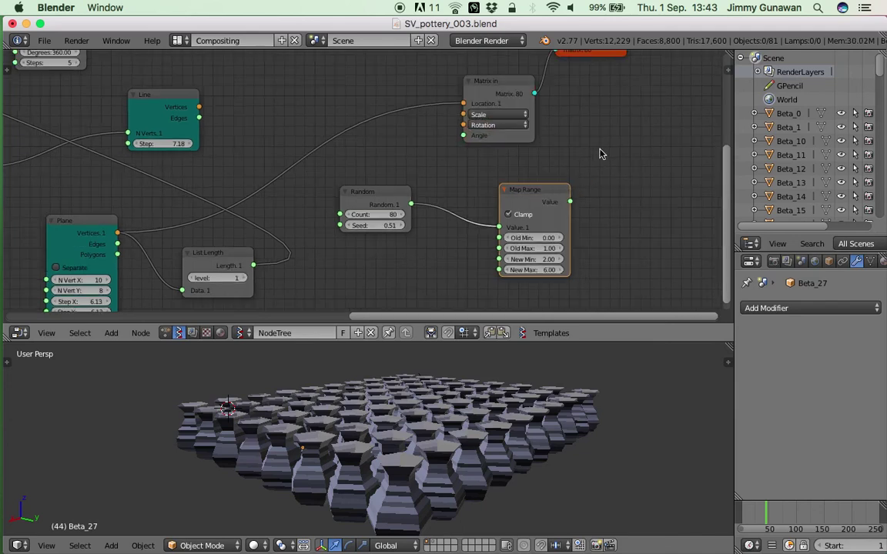
# - Add a Vectors in node next to the Map Range node
pyautogui.hotkey('shift', 'a')
pyautogui.click(603, 151)
pyautogui.write('vec')
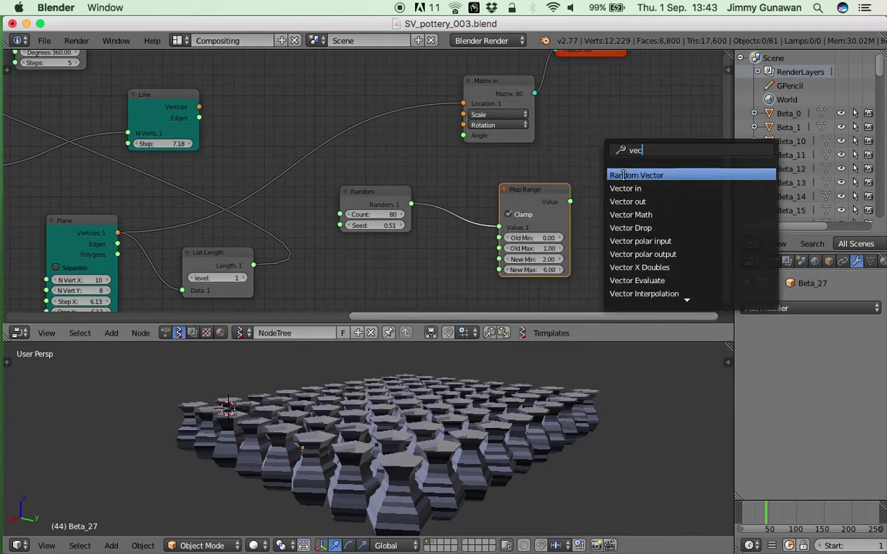
pyautogui.click(624, 187)
pyautogui.click(609, 197)
# - Connect the Map Range value to X, Y and Z of Vectors in, and its output to Matrix in's Scale
pyautogui.moveTo(571, 201); pyautogui.dragTo(605, 203)
pyautogui.press('g')
pyautogui.click(584, 205)
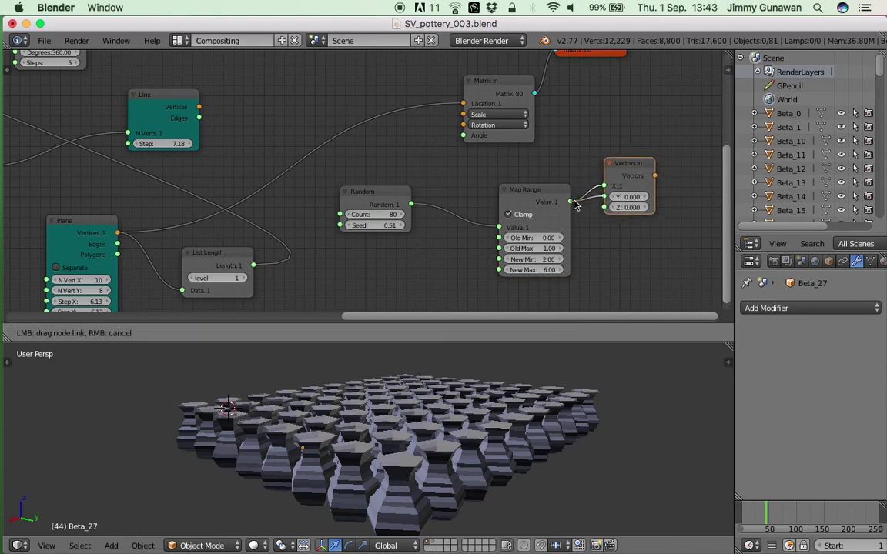
pyautogui.moveTo(551, 133); pyautogui.dragTo(472, 116)
pyautogui.scroll(-5, 471, 383)
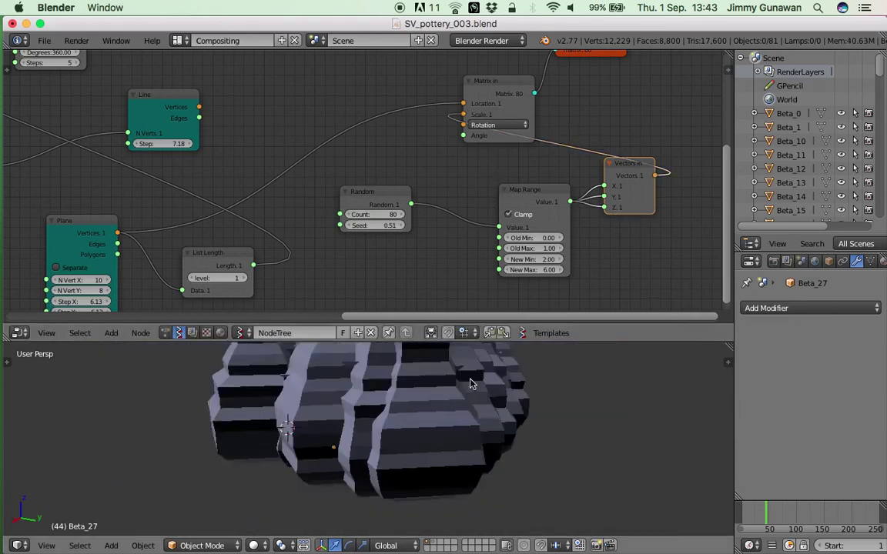
pyautogui.moveTo(497, 347); pyautogui.dragTo(485, 355, button='middle')
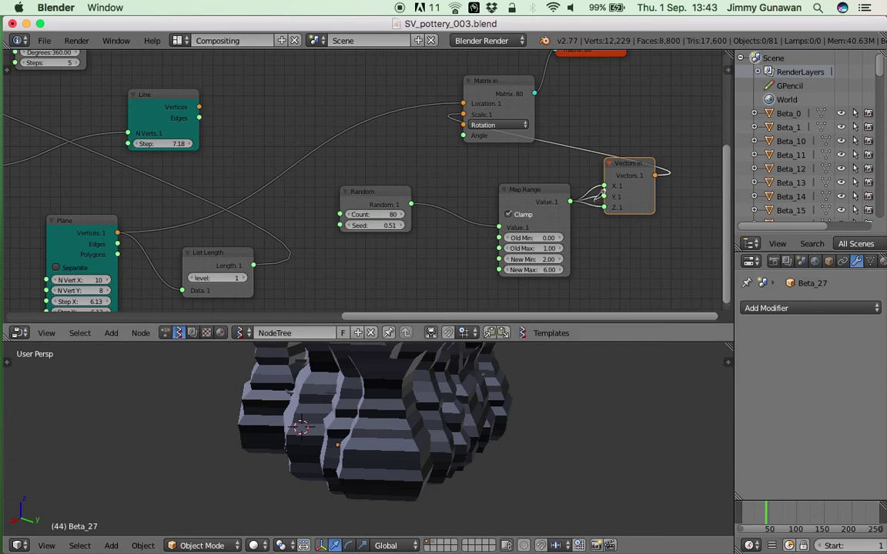
# - Cut the Map Range links to the Y and X inputs of the Vectors in node, keeping only Z
pyautogui.moveTo(597, 192); pyautogui.dragTo(533, 166)
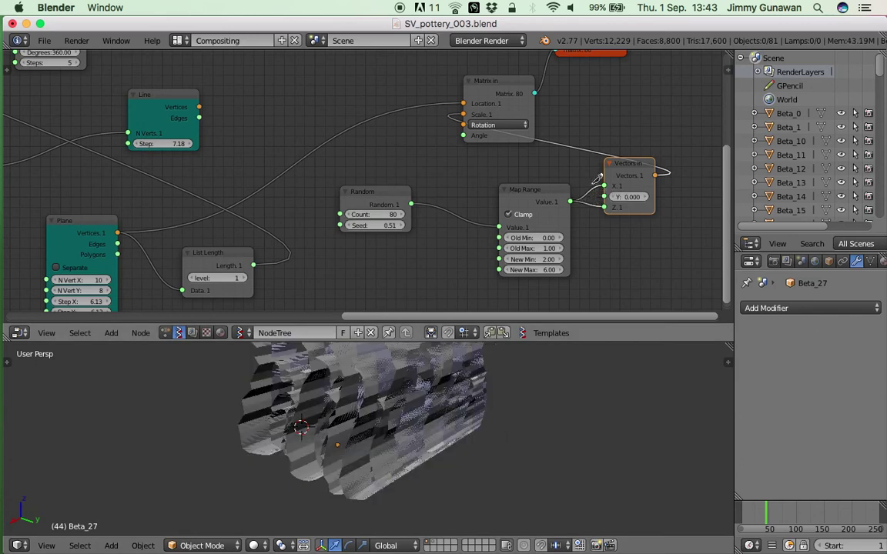
pyautogui.moveTo(599, 187); pyautogui.dragTo(538, 168)
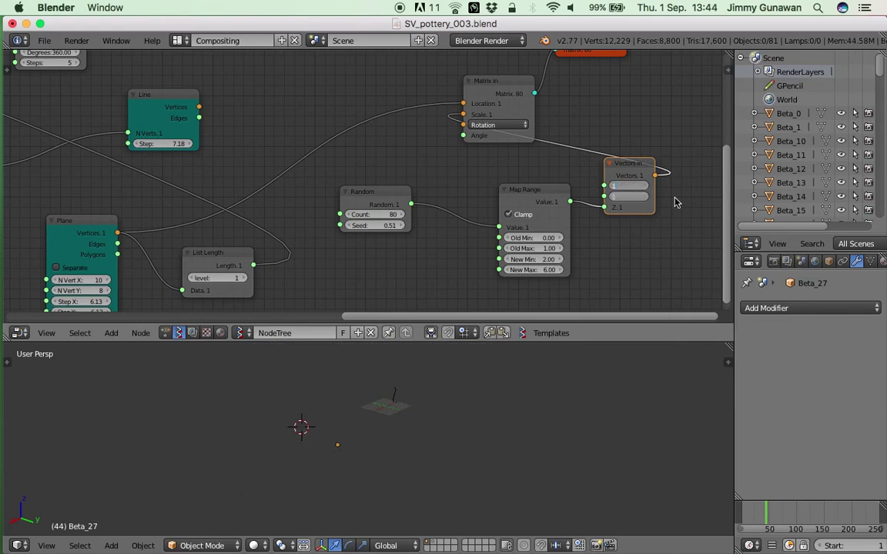
# - Set X and Y of the Vectors in node to 1.000 and save the file over the existing one
pyautogui.press('Return')
pyautogui.moveTo(440, 409); pyautogui.dragTo(482, 375, button='middle')
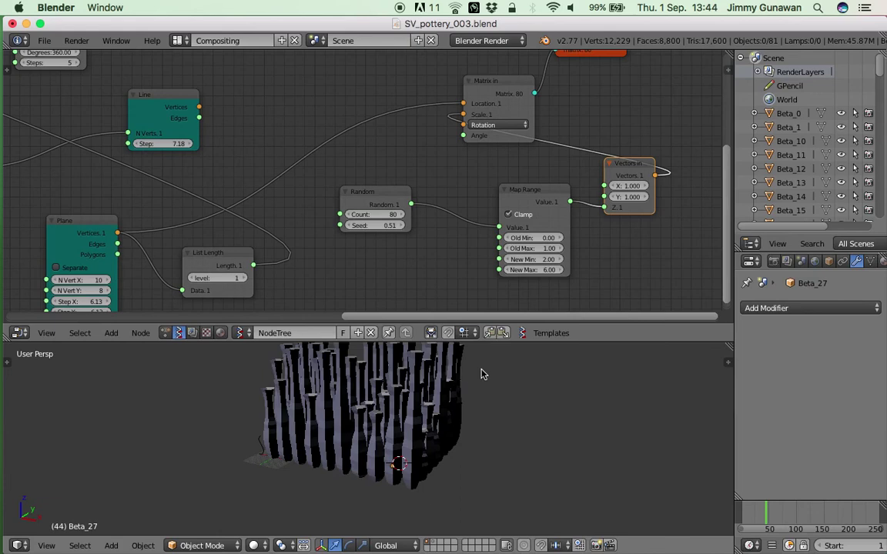
pyautogui.moveTo(503, 344); pyautogui.dragTo(497, 248)
pyautogui.scroll(2, 378, 327)
pyautogui.moveTo(378, 326); pyautogui.dragTo(426, 358, button='middle')
pyautogui.hotkey('ctrl', 's')
pyautogui.click(418, 376)
# - Raise the Steps of the Sv Lathe node to 10 for rounder vases
pyautogui.moveTo(424, 166); pyautogui.dragTo(416, 161, button='middle')
pyautogui.scroll(-1, 416, 160)
pyautogui.moveTo(433, 415); pyautogui.dragTo(382, 279, button='middle')
pyautogui.moveTo(359, 108); pyautogui.dragTo(375, 186, button='middle')
pyautogui.moveTo(369, 85); pyautogui.dragTo(531, 167, button='middle')
pyautogui.moveTo(286, 150); pyautogui.dragTo(450, 140, button='middle')
pyautogui.scroll(6, 450, 138)
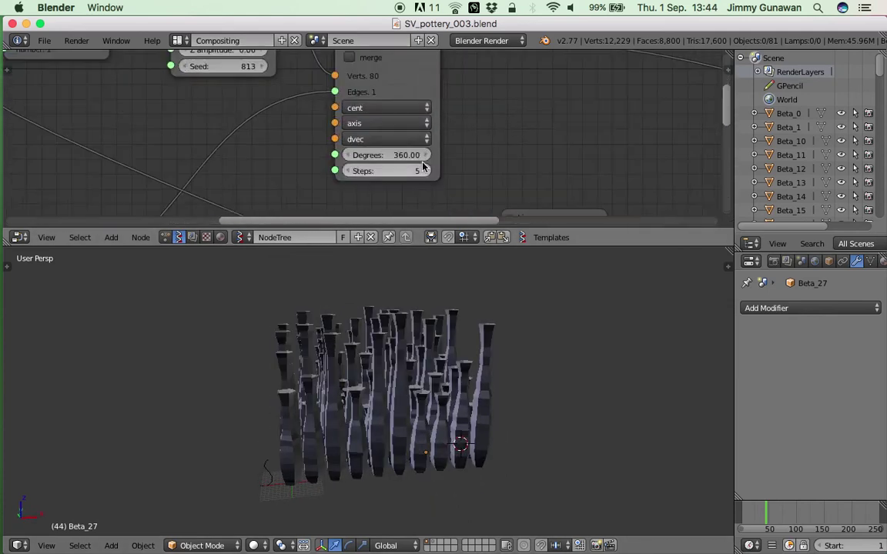
pyautogui.click(425, 173)
pyautogui.click(426, 173)
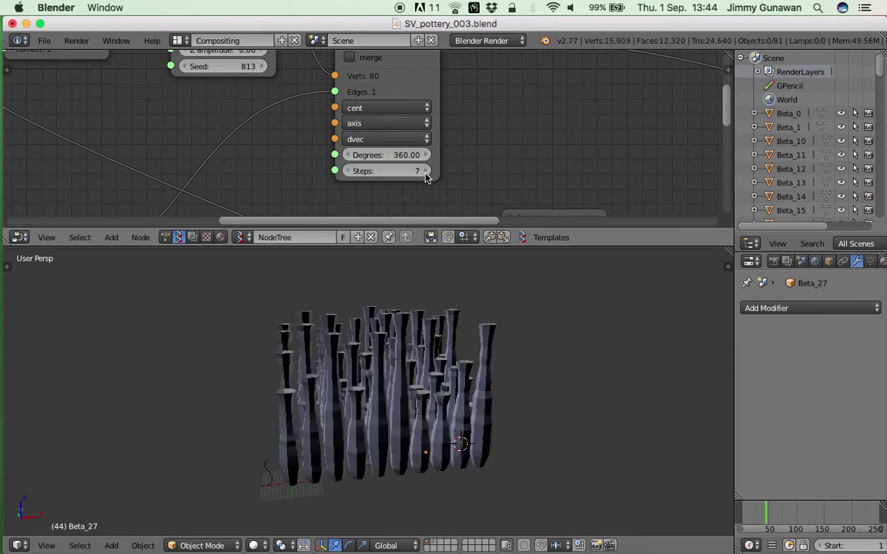
pyautogui.click(425, 172)
pyautogui.click(426, 173)
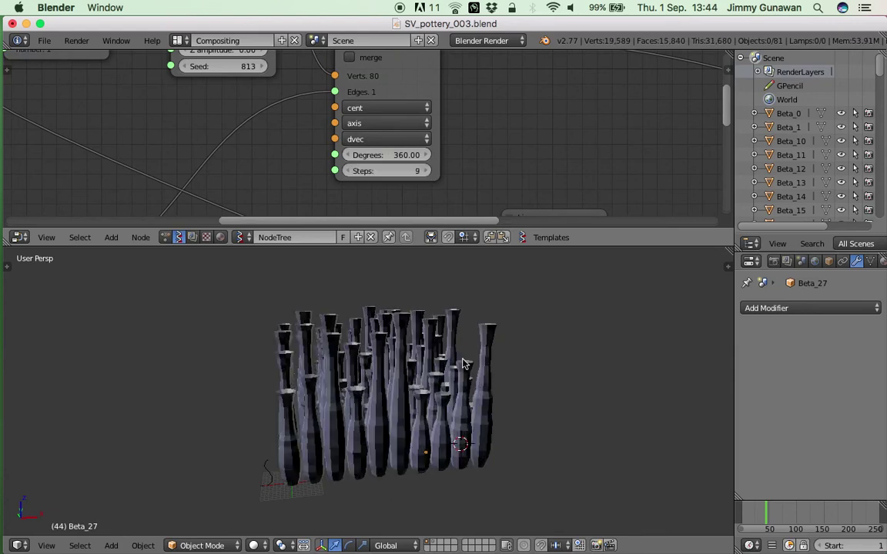
# - Inspect the rounder vases from several sides and save the file over the existing one
pyautogui.moveTo(388, 364)
pyautogui.mouseDown(button='middle')
pyautogui.moveTo(405, 376)
pyautogui.moveTo(379, 377)
pyautogui.mouseUp(button='middle')
pyautogui.moveTo(485, 379); pyautogui.dragTo(511, 352, button='middle')
pyautogui.hotkey('ctrl', 's')
pyautogui.click(456, 399)
pyautogui.scroll(4, 351, 447)
pyautogui.scroll(-1, 337, 390)
pyautogui.moveTo(337, 391); pyautogui.dragTo(489, 376, button='middle')
pyautogui.moveTo(384, 368); pyautogui.dragTo(458, 385, button='middle')
pyautogui.scroll(-1, 410, 440)
pyautogui.hotkey('ctrl', 's')
pyautogui.click(416, 366)
# - Select individual vases in the grid and examine them from different angles
pyautogui.scroll(-1, 396, 356)
pyautogui.rightClick(400, 366)
pyautogui.rightClick(412, 382)
pyautogui.rightClick(456, 370)
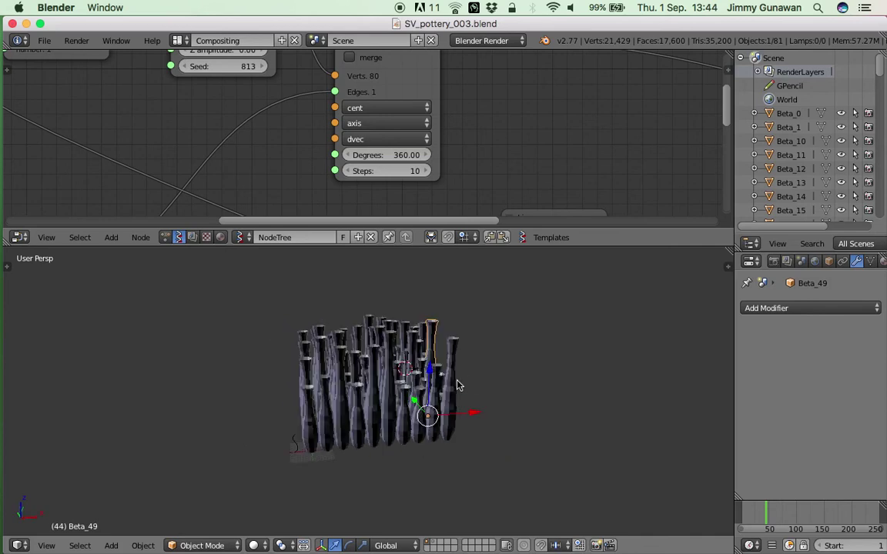
pyautogui.moveTo(399, 382)
pyautogui.mouseDown(button='middle')
pyautogui.moveTo(419, 388)
pyautogui.moveTo(396, 390)
pyautogui.mouseUp(button='middle')
pyautogui.moveTo(453, 390); pyautogui.dragTo(431, 393, button='middle')
pyautogui.scroll(3, 430, 396)
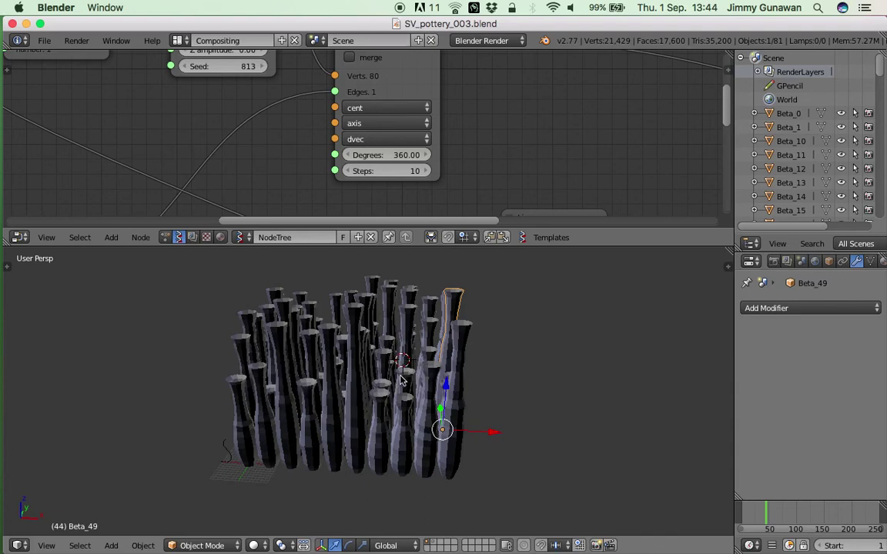
pyautogui.moveTo(414, 380); pyautogui.dragTo(385, 384, button='middle')
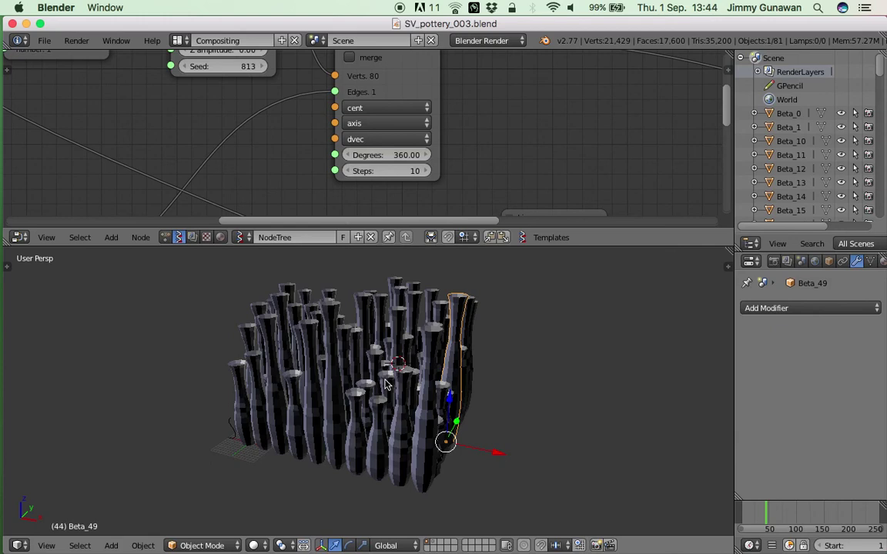
pyautogui.moveTo(387, 382)
pyautogui.mouseDown(button='middle')
pyautogui.moveTo(384, 404)
pyautogui.moveTo(354, 362)
pyautogui.moveTo(243, 316)
pyautogui.moveTo(392, 358)
pyautogui.moveTo(392, 378)
pyautogui.moveTo(384, 379)
pyautogui.moveTo(393, 397)
pyautogui.moveTo(375, 445)
pyautogui.moveTo(287, 390)
pyautogui.moveTo(387, 371)
pyautogui.mouseUp(button='middle')
pyautogui.scroll(-3, 515, 143)
# - Examine the node network from the lathe node to the Bmesh Viewer node alongside the vase grid
pyautogui.moveTo(541, 142); pyautogui.dragTo(263, 162, button='middle')
pyautogui.scroll(-2, 263, 162)
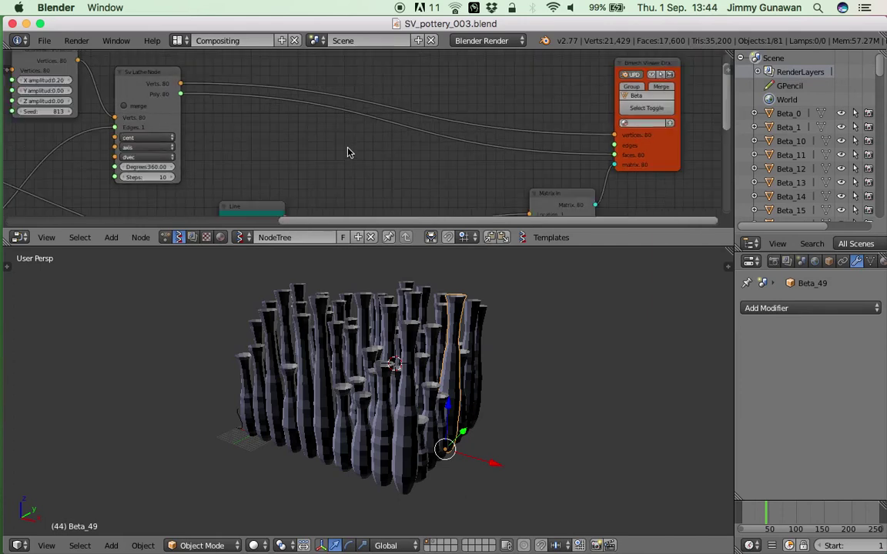
pyautogui.moveTo(408, 153); pyautogui.dragTo(180, 155, button='middle')
pyautogui.scroll(-1, 573, 150)
pyautogui.moveTo(573, 150); pyautogui.dragTo(478, 157, button='middle')
pyautogui.moveTo(354, 125); pyautogui.dragTo(487, 116, button='middle')
pyautogui.scroll(-1, 474, 147)
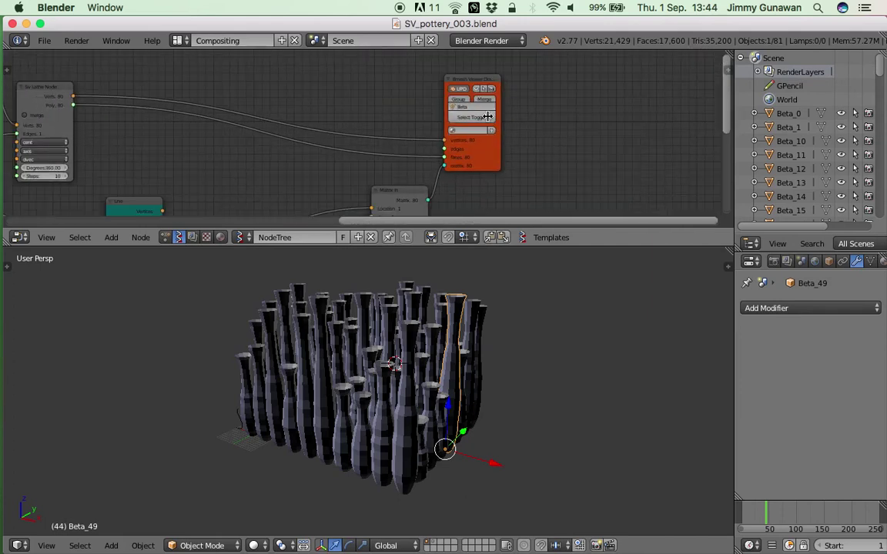
pyautogui.moveTo(546, 247); pyautogui.dragTo(539, 311)
pyautogui.moveTo(494, 234); pyautogui.dragTo(519, 162, button='middle')
pyautogui.scroll(1, 455, 196)
pyautogui.scroll(-1, 433, 171)
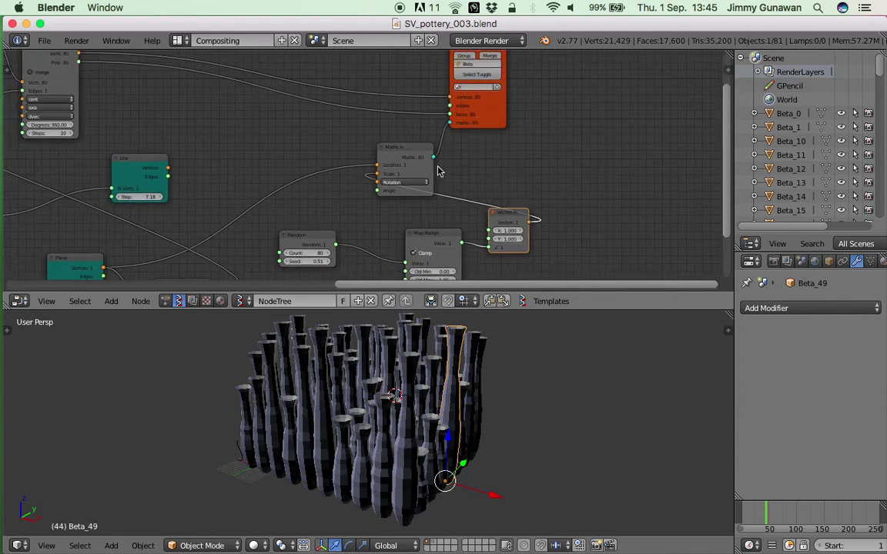
pyautogui.moveTo(479, 466); pyautogui.dragTo(528, 449, button='middle')
pyautogui.scroll(-4, 418, 423)
pyautogui.moveTo(418, 423); pyautogui.dragTo(466, 413, button='middle')
pyautogui.moveTo(507, 153); pyautogui.dragTo(444, 194, button='middle')
pyautogui.scroll(3, 444, 194)
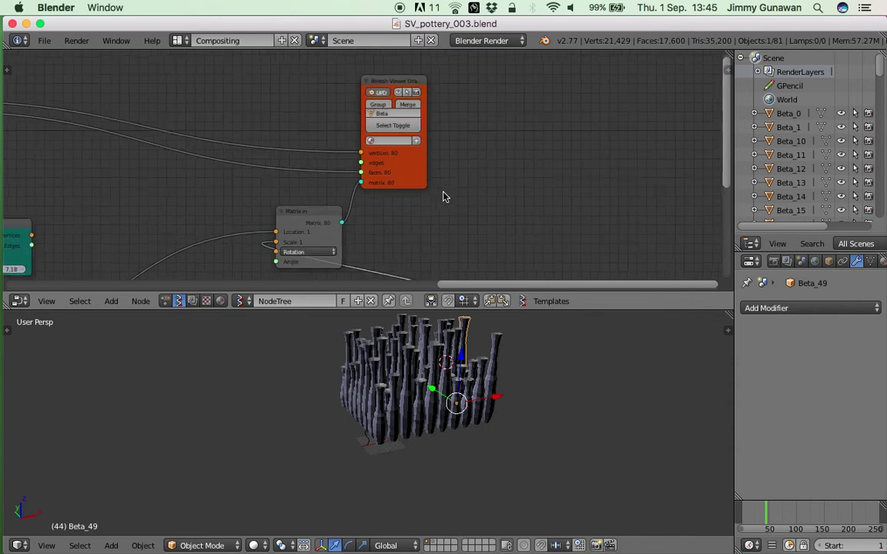
# - Move the Bmesh Viewer node slightly away from the Matrix in node and switch the render engine to Cycles Render
pyautogui.click(391, 139)
pyautogui.click(484, 117)
pyautogui.moveTo(486, 116); pyautogui.dragTo(486, 129, button='middle')
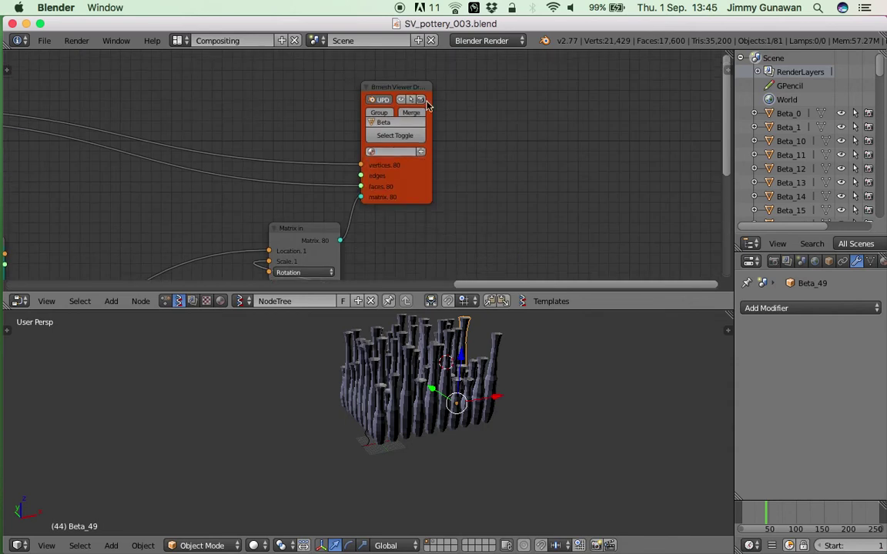
pyautogui.moveTo(430, 102); pyautogui.dragTo(463, 101)
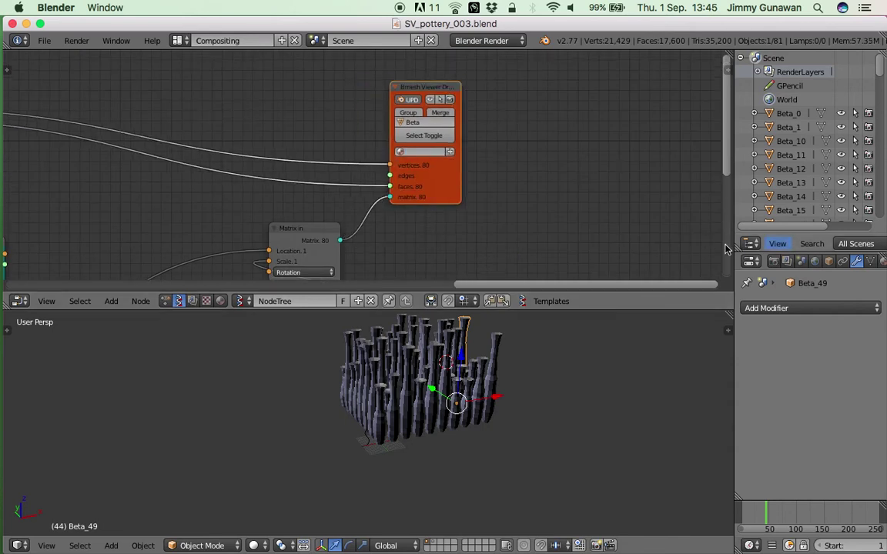
pyautogui.click(478, 40)
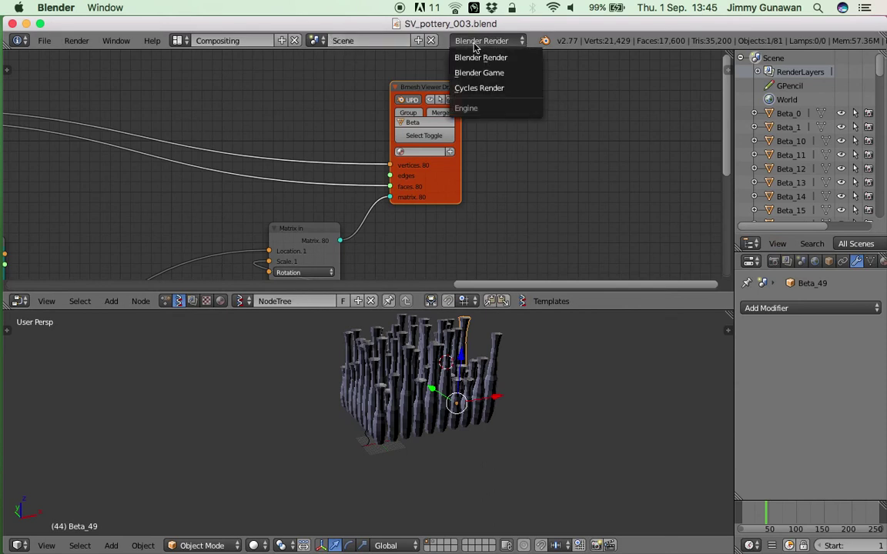
pyautogui.click(473, 87)
# - Create a new material on the Bmesh Viewer node and show the vases' material settings
pyautogui.scroll(1, 444, 149)
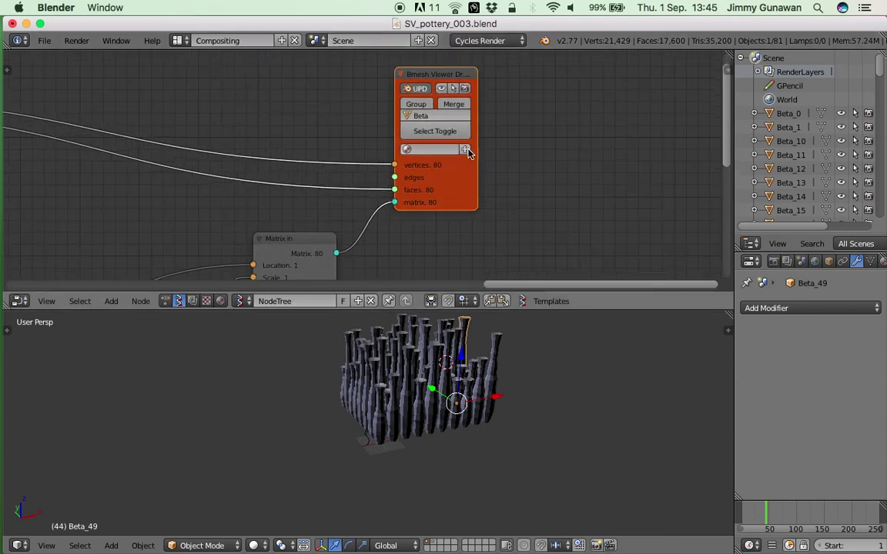
pyautogui.click(463, 150)
pyautogui.moveTo(511, 153); pyautogui.dragTo(497, 150, button='middle')
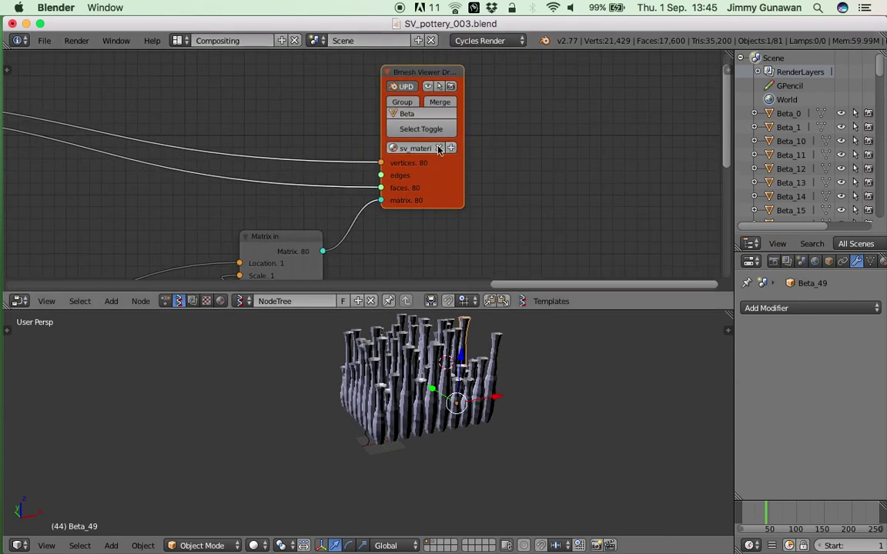
pyautogui.click(882, 262)
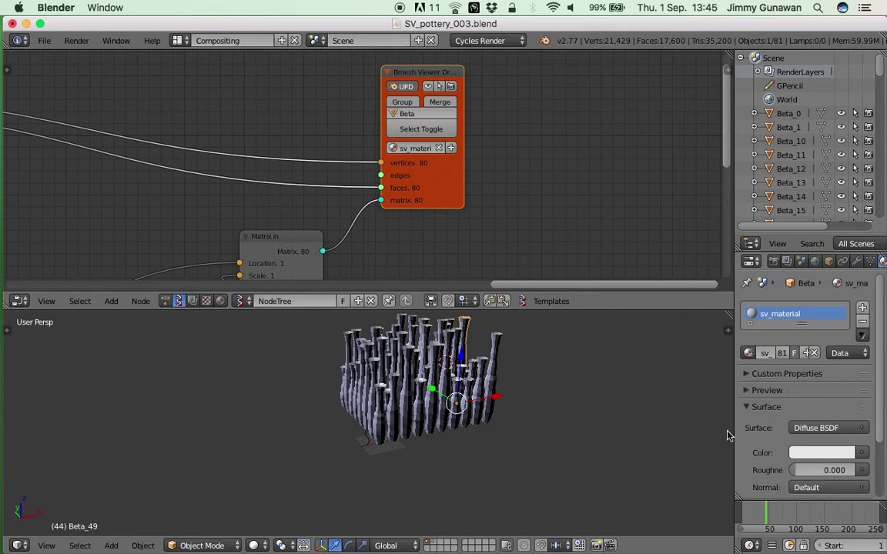
# - Save the file with the new vase material over the existing one
pyautogui.moveTo(511, 395); pyautogui.dragTo(527, 400, button='middle')
pyautogui.moveTo(440, 380); pyautogui.dragTo(456, 398, button='middle')
pyautogui.hotkey('ctrl', 's')
pyautogui.click(456, 398)
# - Switch the node editor to the shader nodes of sv_material and select a vase at the grid's edge
pyautogui.click(181, 41)
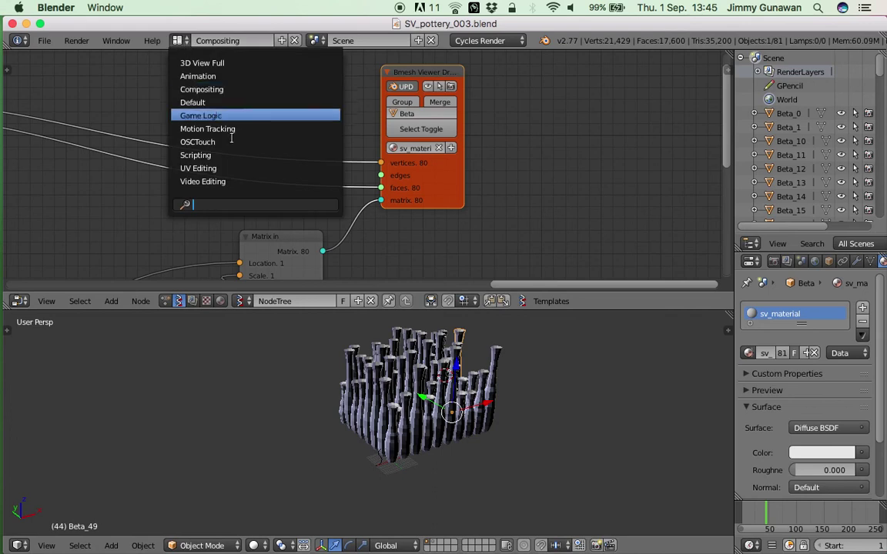
pyautogui.click(220, 301)
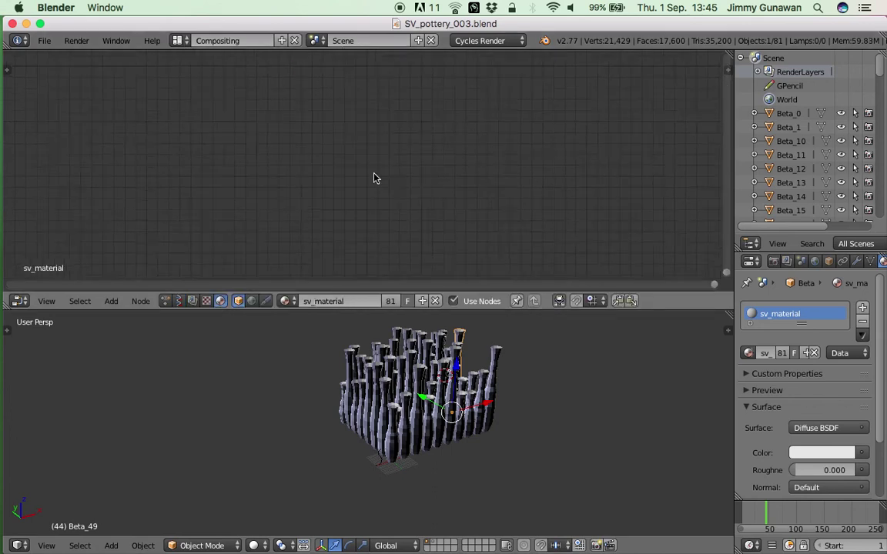
pyautogui.press('Home')
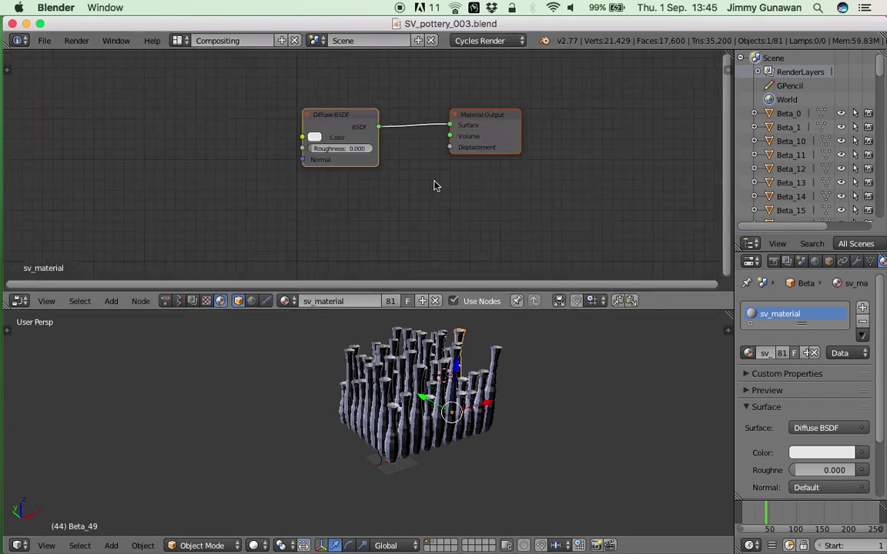
pyautogui.scroll(4, 434, 184)
pyautogui.moveTo(408, 187); pyautogui.dragTo(386, 207, button='middle')
pyautogui.rightClick(494, 370)
pyautogui.rightClick(481, 386)
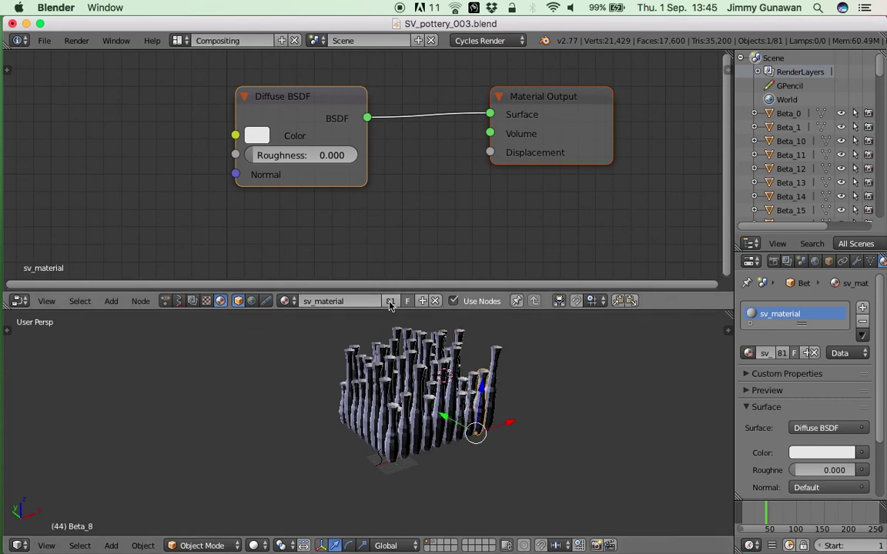
pyautogui.scroll(4, 464, 383)
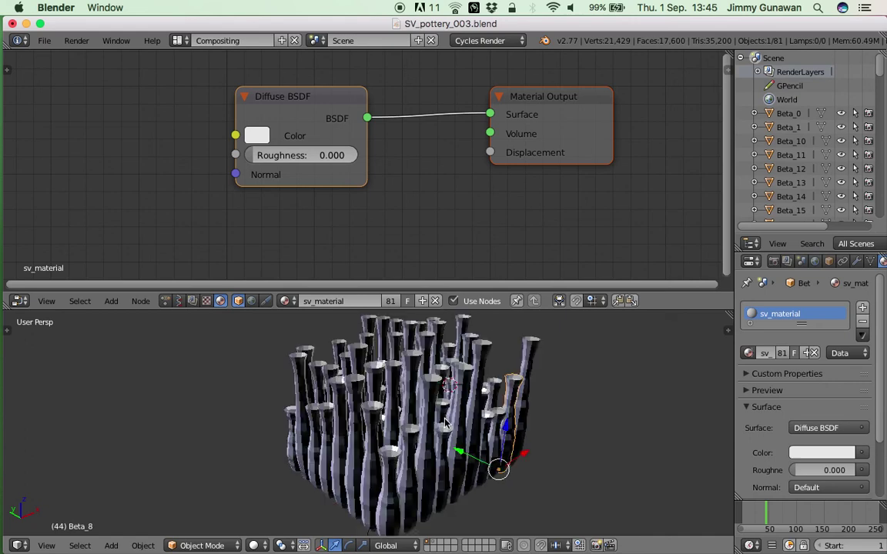
# - Shift the Diffuse BSDF node and add an Object Info node well before it
pyautogui.moveTo(317, 136); pyautogui.dragTo(375, 133, button='middle')
pyautogui.moveTo(351, 105); pyautogui.dragTo(381, 101)
pyautogui.hotkey('shift', 'a')
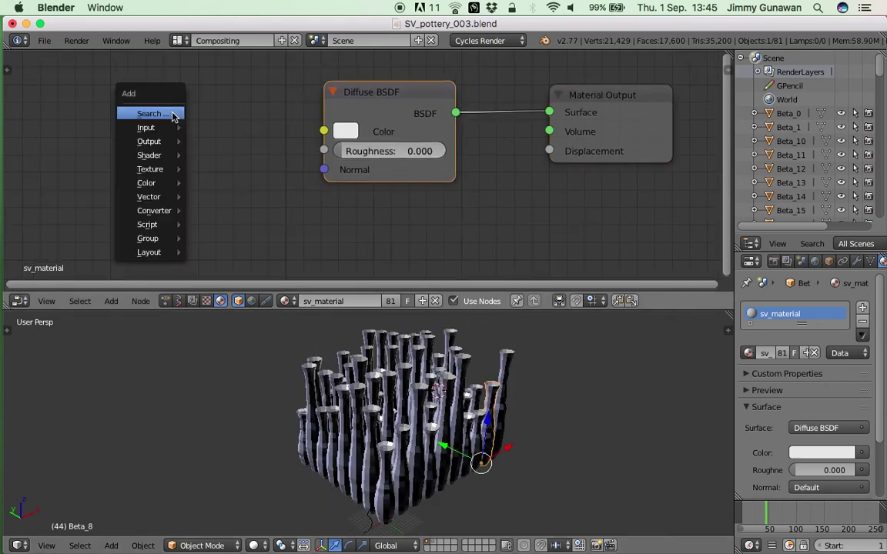
pyautogui.click(173, 114)
pyautogui.write('att')
pyautogui.press('BackSpace')
pyautogui.press('BackSpace')
pyautogui.press('BackSpace')
pyautogui.write('obje')
pyautogui.press('Return')
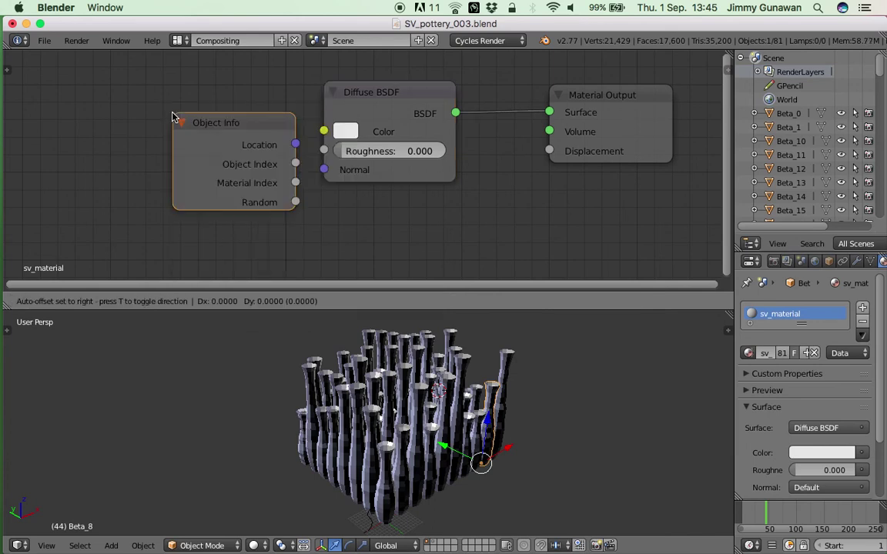
pyautogui.click(43, 115)
pyautogui.moveTo(167, 199); pyautogui.dragTo(202, 188)
pyautogui.moveTo(145, 130); pyautogui.dragTo(69, 126)
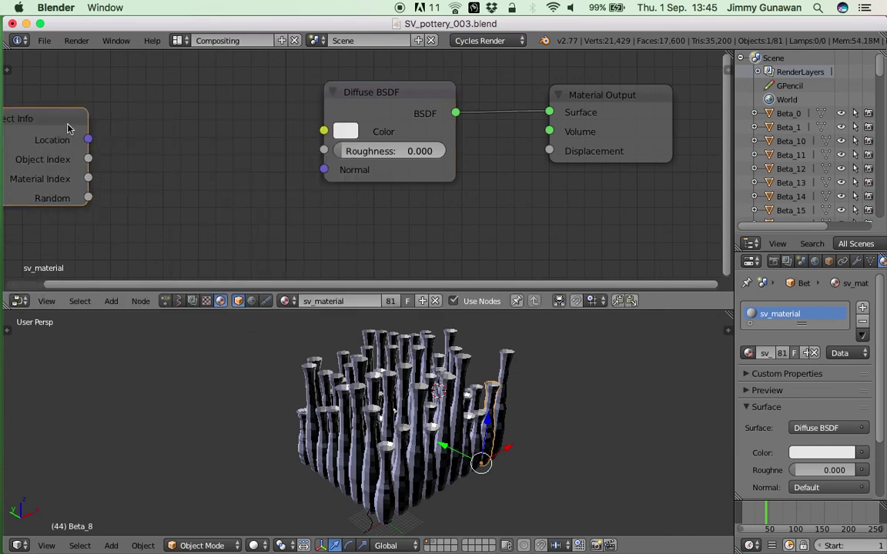
# - Add a ColorRamp node between Object Info and Diffuse BSDF, narrowing it and moving Object Info clear of it
pyautogui.scroll(-2, 69, 128)
pyautogui.moveTo(73, 129); pyautogui.dragTo(171, 135, button='middle')
pyautogui.hotkey('shift', 'a')
pyautogui.click(238, 143)
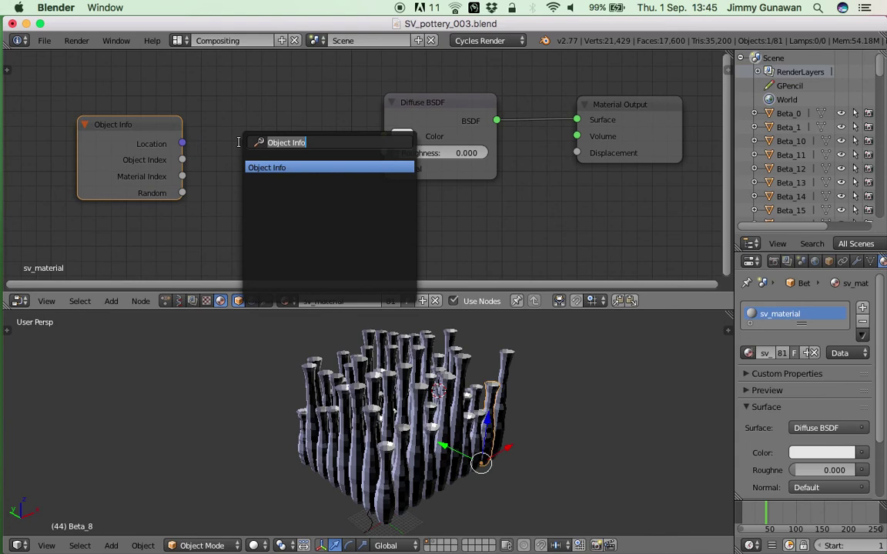
pyautogui.write('col')
pyautogui.press('Return')
pyautogui.click(173, 90)
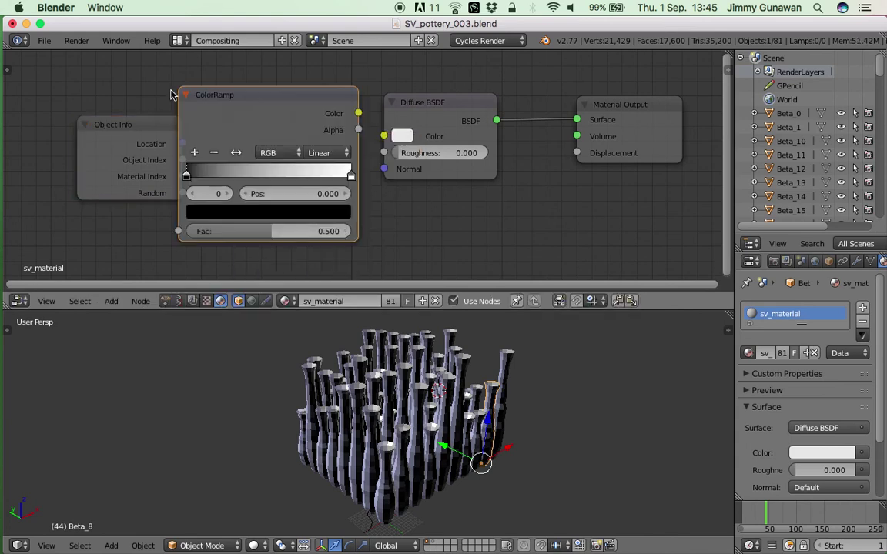
pyautogui.moveTo(130, 124); pyautogui.dragTo(77, 130)
pyautogui.moveTo(351, 178); pyautogui.dragTo(304, 181)
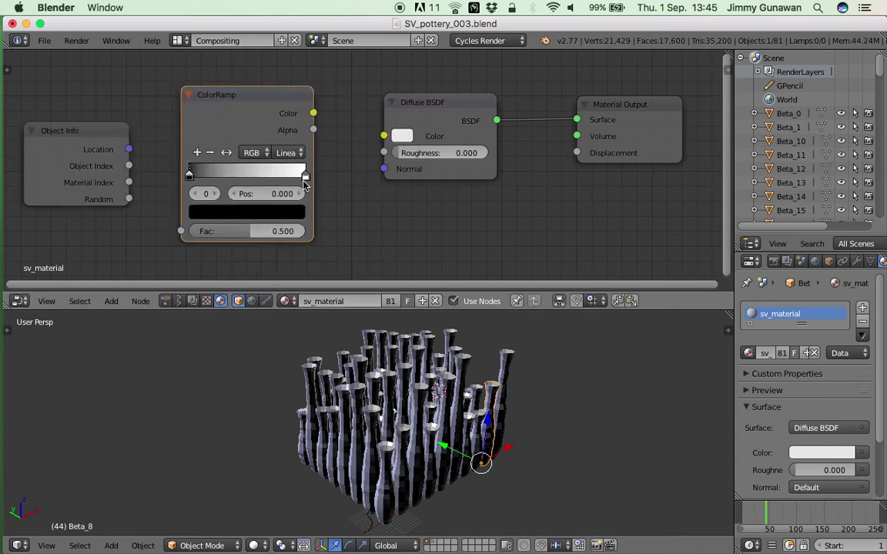
# - Colour the first stop of the ColorRamp magenta
pyautogui.click(274, 213)
pyautogui.click(284, 267)
pyautogui.moveTo(285, 267); pyautogui.dragTo(279, 330)
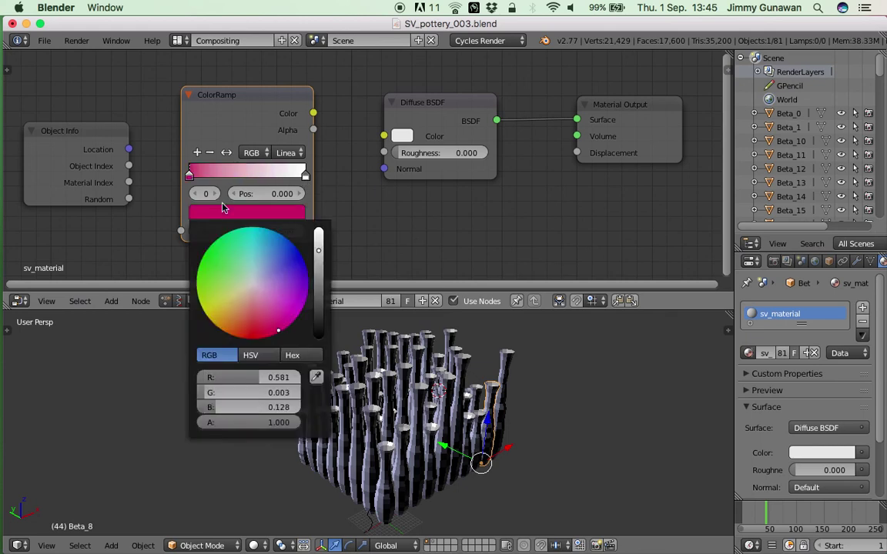
pyautogui.moveTo(306, 177); pyautogui.dragTo(283, 178)
pyautogui.click(304, 178)
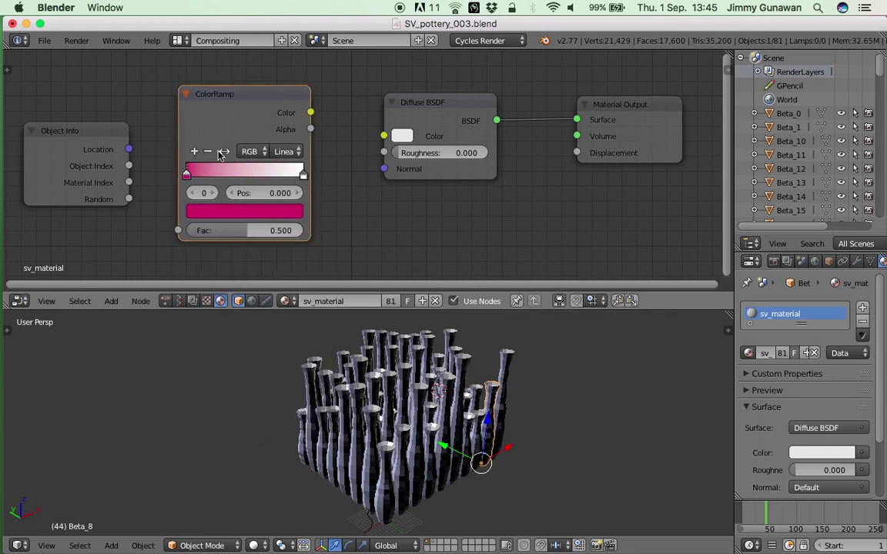
# - Add a stop at position 0.500 of the ColorRamp and colour it bright green
pyautogui.click(194, 152)
pyautogui.click(260, 214)
pyautogui.moveTo(233, 261); pyautogui.dragTo(221, 246)
# - Connect the ColorRamp's Color to the Diffuse BSDF's Color and Object Info's Random to the ramp's Fac
pyautogui.click(311, 114)
pyautogui.moveTo(312, 114); pyautogui.dragTo(382, 138)
pyautogui.moveTo(129, 153); pyautogui.dragTo(178, 233)
pyautogui.moveTo(223, 250); pyautogui.dragTo(243, 242, button='middle')
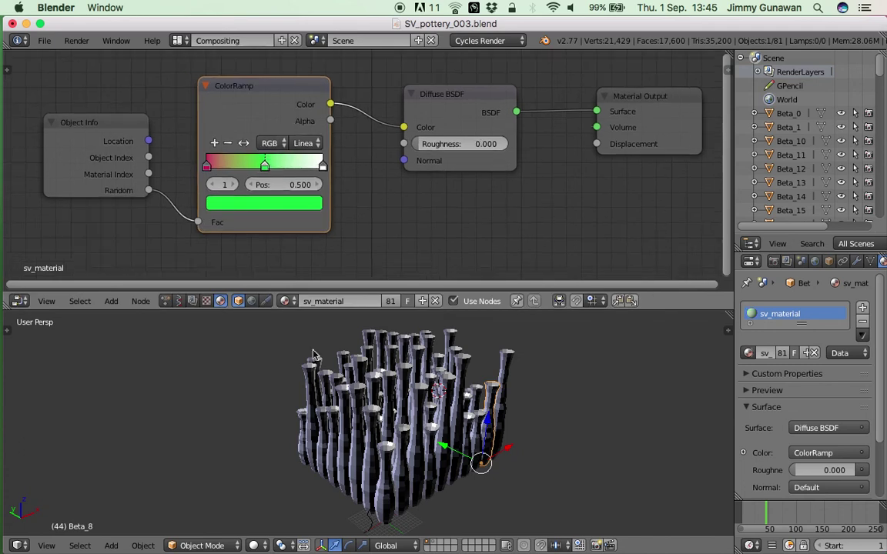
# - Switch the 3D view to Rendered shading to preview the randomly coloured vases
pyautogui.moveTo(331, 447); pyautogui.dragTo(333, 433, button='middle')
pyautogui.click(251, 544)
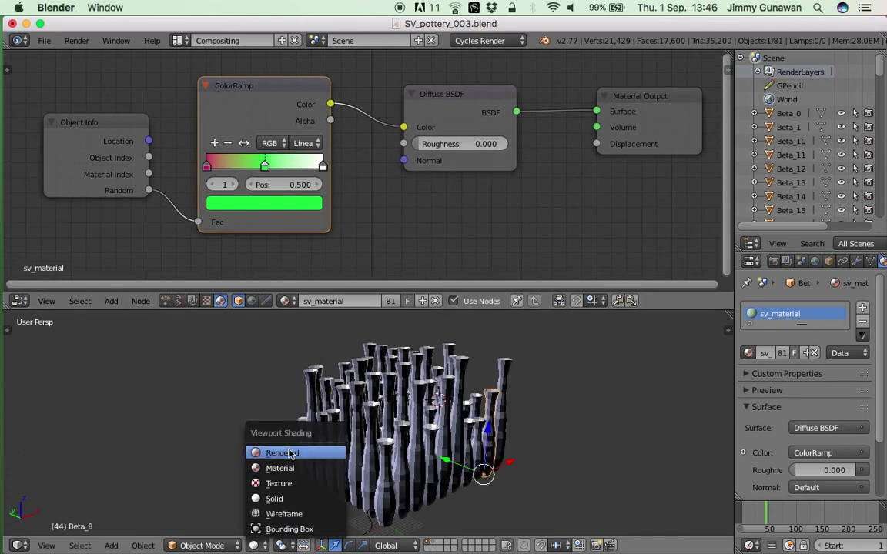
pyautogui.click(285, 452)
pyautogui.moveTo(360, 442); pyautogui.dragTo(348, 427, button='middle')
# - Shift the ColorRamp node and its green stop slightly and set the ramp's interpolation to Constant
pyautogui.moveTo(211, 169); pyautogui.dragTo(224, 167)
pyautogui.moveTo(280, 162); pyautogui.dragTo(275, 161)
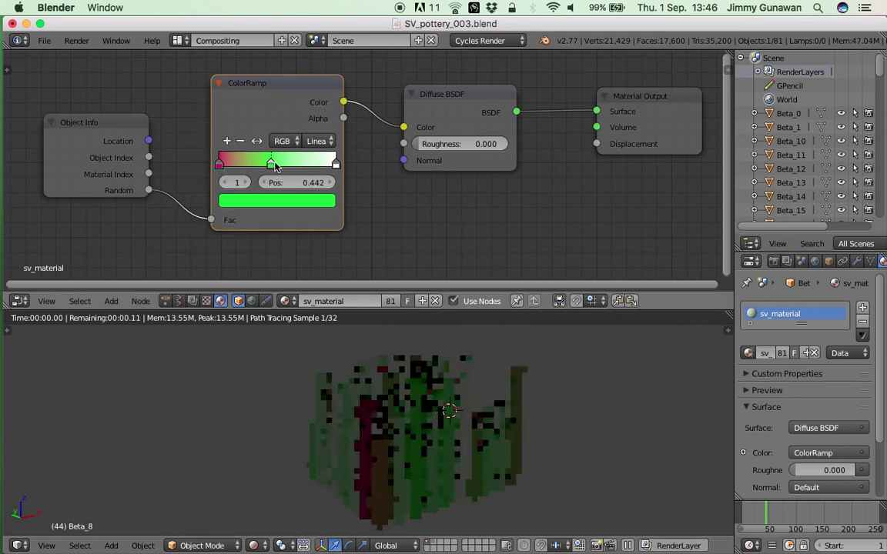
pyautogui.click(320, 140)
pyautogui.click(330, 220)
# - Add another ColorRamp stop and arrange the colours with green before light blue at position 0.606
pyautogui.moveTo(277, 162)
pyautogui.mouseDown()
pyautogui.moveTo(244, 143)
pyautogui.moveTo(292, 164)
pyautogui.mouseUp()
pyautogui.click(227, 142)
pyautogui.click(274, 204)
pyautogui.moveTo(252, 260); pyautogui.dragTo(225, 267)
pyautogui.moveTo(348, 232); pyautogui.dragTo(349, 217)
pyautogui.moveTo(258, 259)
pyautogui.mouseDown()
pyautogui.moveTo(313, 232)
pyautogui.moveTo(295, 237)
pyautogui.mouseUp()
# - Enlarge the 3D view to show more of the rendered vase grid
pyautogui.moveTo(353, 220); pyautogui.dragTo(348, 201, button='middle')
pyautogui.moveTo(416, 385)
pyautogui.mouseDown(button='middle')
pyautogui.moveTo(440, 398)
pyautogui.moveTo(344, 395)
pyautogui.moveTo(446, 415)
pyautogui.moveTo(411, 390)
pyautogui.mouseUp(button='middle')
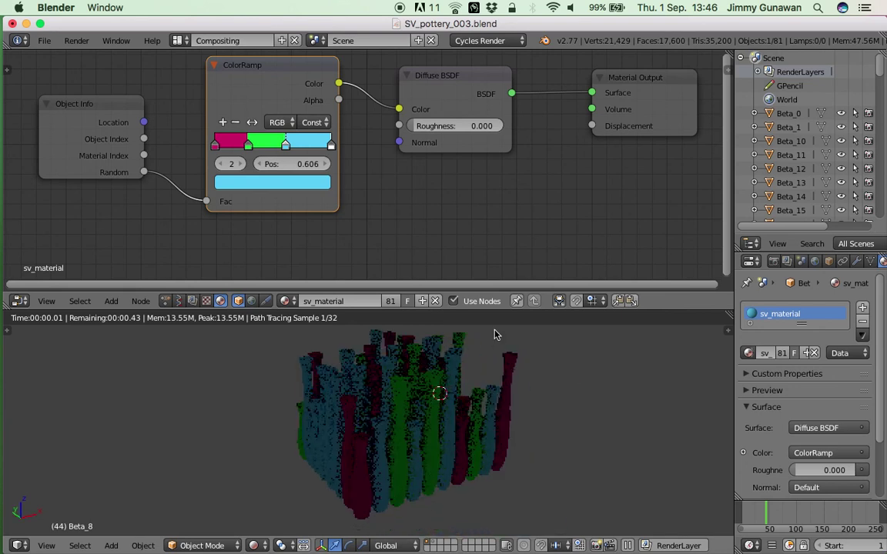
pyautogui.moveTo(507, 311); pyautogui.dragTo(381, 247)
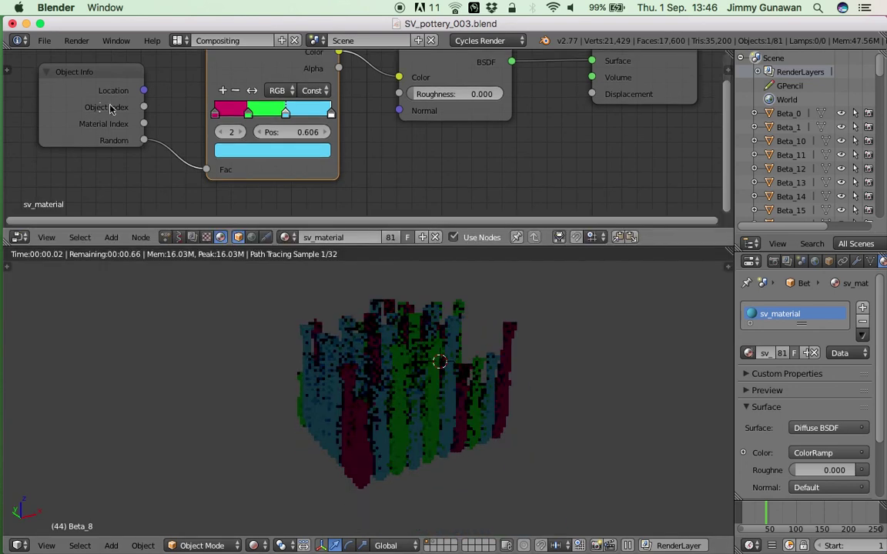
# - Try the Object Info node's Object Index output as the ColorRamp factor, and reconnect the Random output
pyautogui.moveTo(144, 107); pyautogui.dragTo(207, 170)
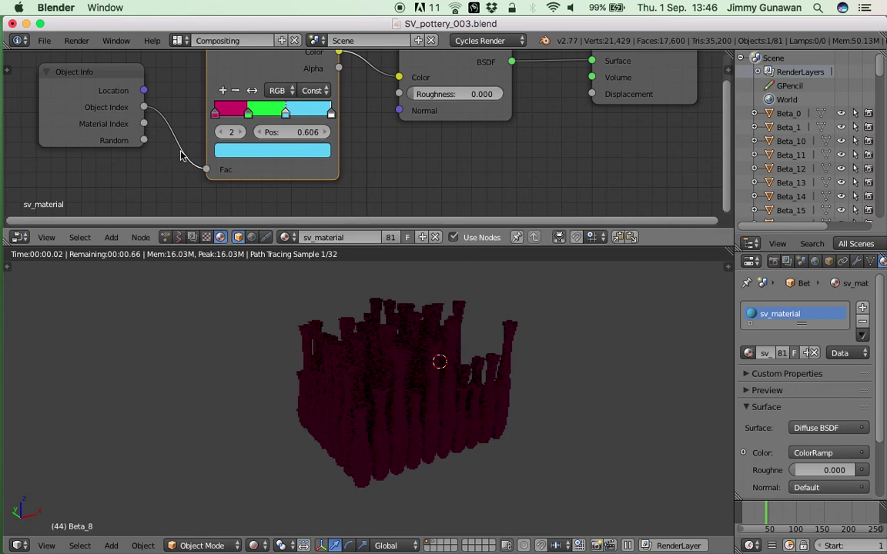
pyautogui.moveTo(422, 378); pyautogui.dragTo(428, 400, button='middle')
pyautogui.moveTo(144, 140); pyautogui.dragTo(206, 169)
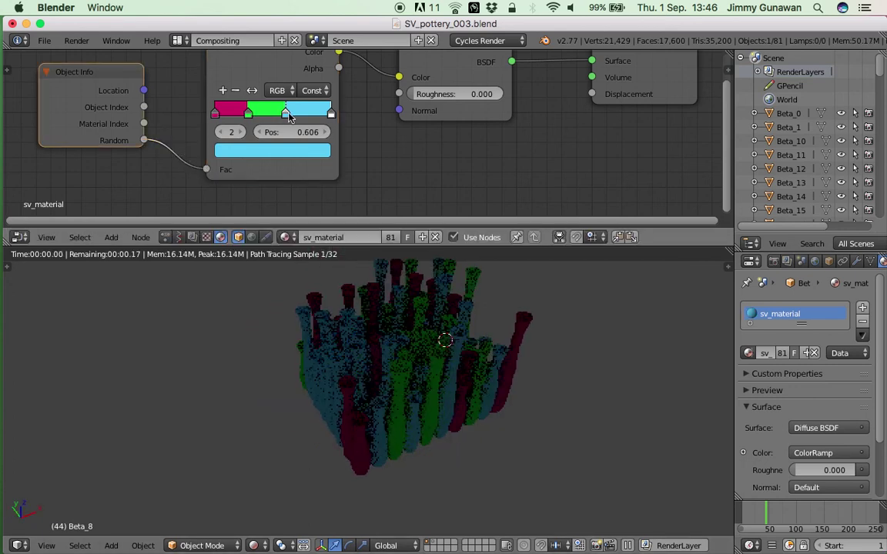
# - Recolour the ColorRamp stop at position 0.606 a darker grey-green with RGB 0.118, 0.236, 0.170
pyautogui.click(306, 155)
pyautogui.moveTo(281, 183); pyautogui.dragTo(255, 221)
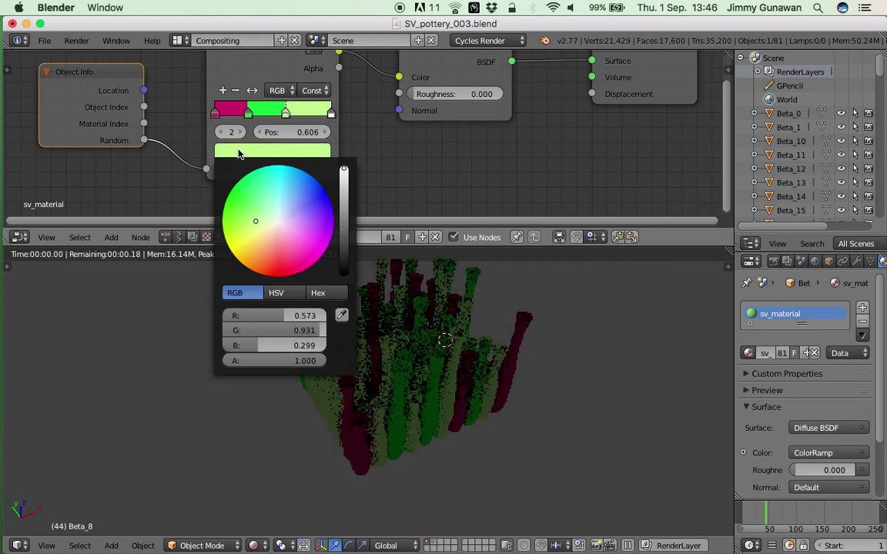
pyautogui.click(270, 207)
pyautogui.moveTo(343, 226); pyautogui.dragTo(344, 220)
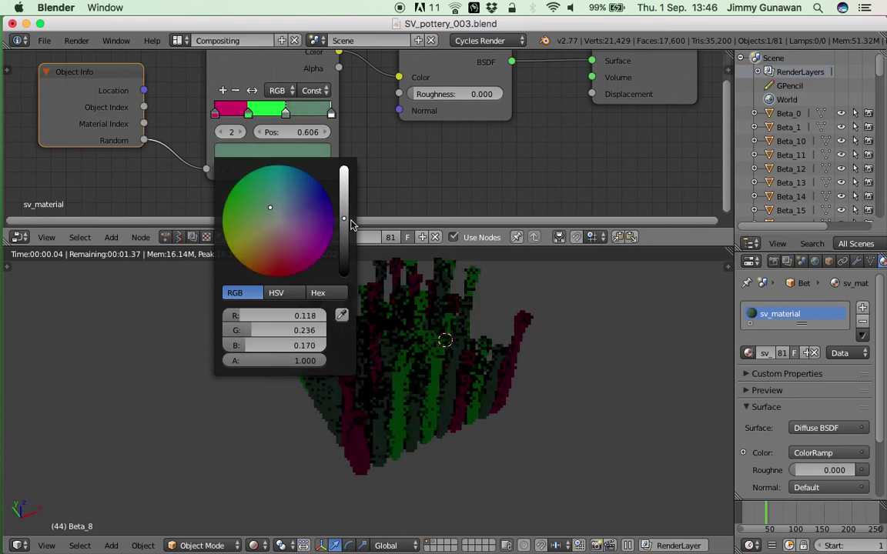
# - Set the World background colour to full white to brighten the rendered vases
pyautogui.click(818, 262)
pyautogui.click(831, 400)
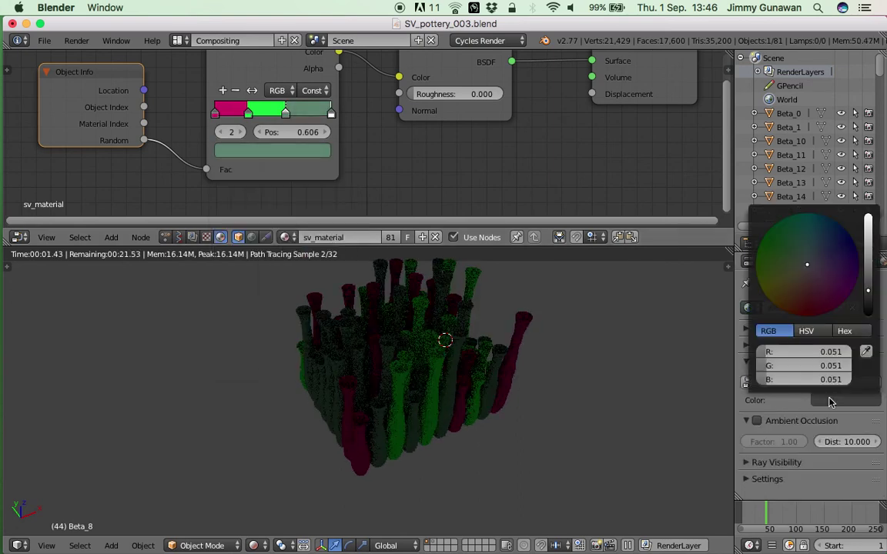
pyautogui.moveTo(868, 288); pyautogui.dragTo(868, 213)
pyautogui.moveTo(391, 386); pyautogui.dragTo(423, 372, button='middle')
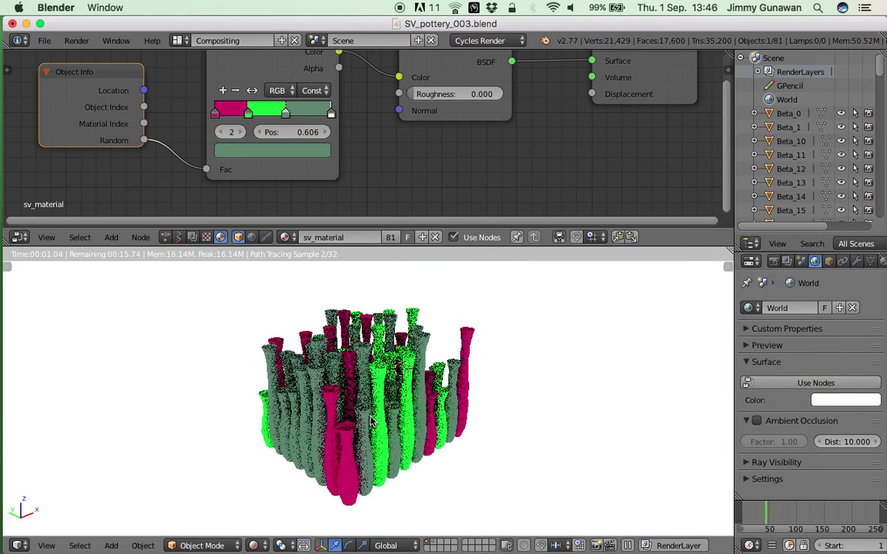
pyautogui.moveTo(403, 396); pyautogui.dragTo(391, 371, button='middle')
pyautogui.scroll(1, 395, 394)
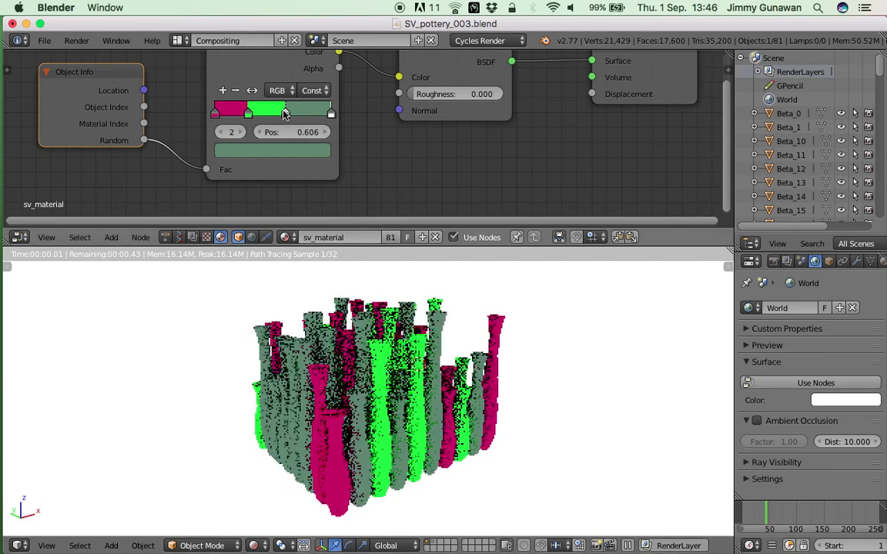
# - Recolour the third ColorRamp stop dark teal and move it to position 0.676
pyautogui.moveTo(283, 113); pyautogui.dragTo(287, 113)
pyautogui.click(278, 149)
pyautogui.moveTo(285, 182); pyautogui.dragTo(289, 184)
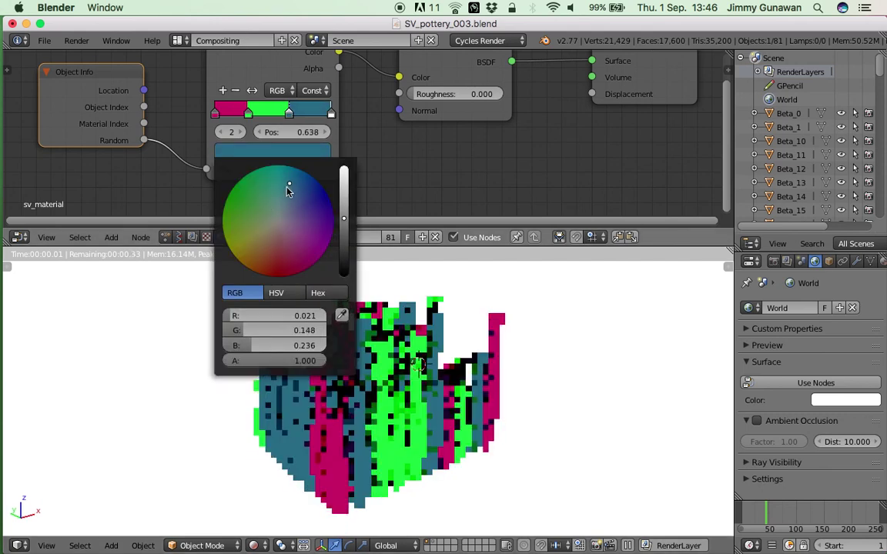
pyautogui.moveTo(289, 114); pyautogui.dragTo(293, 114)
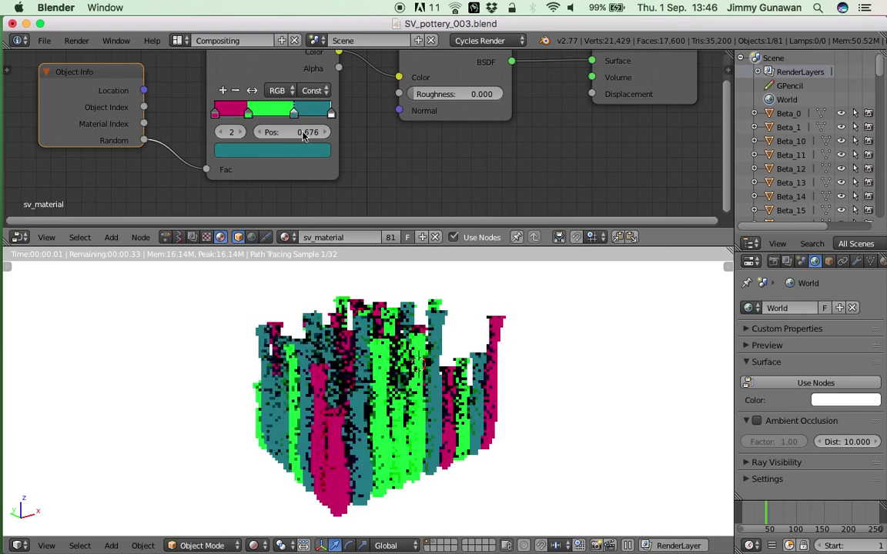
# - Recolour the ColorRamp stop at position 0.288 light blue and the first stop at position 0.000 turquoise
pyautogui.click(248, 113)
pyautogui.click(278, 151)
pyautogui.moveTo(297, 197); pyautogui.dragTo(289, 204)
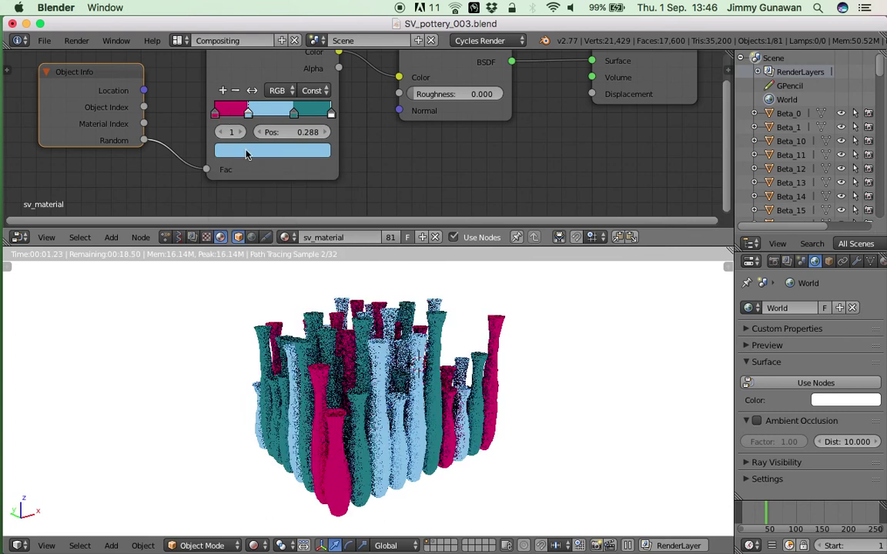
pyautogui.click(215, 114)
pyautogui.click(242, 148)
pyautogui.moveTo(277, 179); pyautogui.dragTo(279, 197)
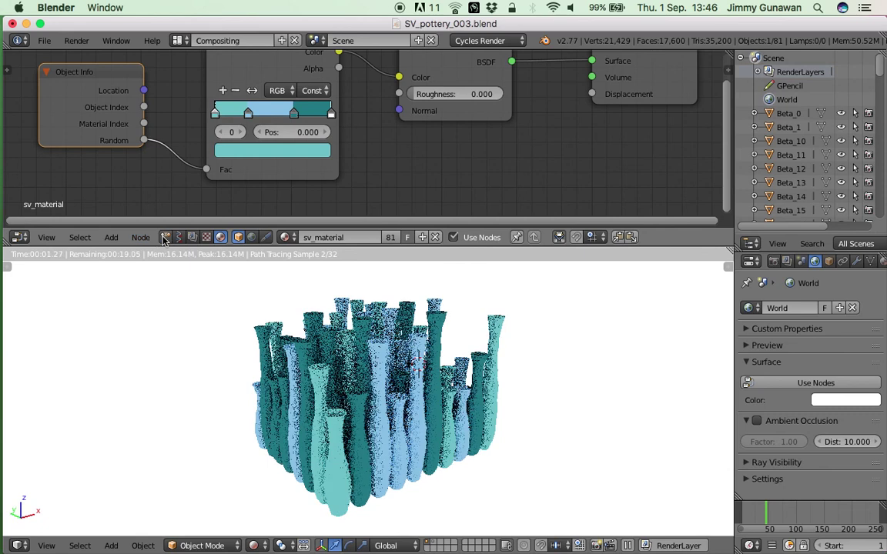
# - Switch the node editor to the Animation Nodes tree, add a Revolve Spline node and enlarge the editor
pyautogui.click(164, 237)
pyautogui.hotkey('shift', 'a')
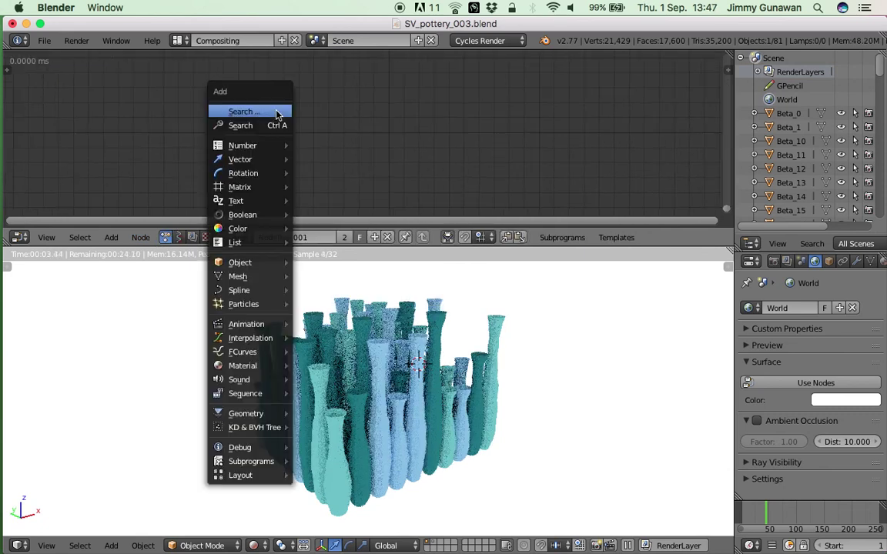
pyautogui.click(274, 121)
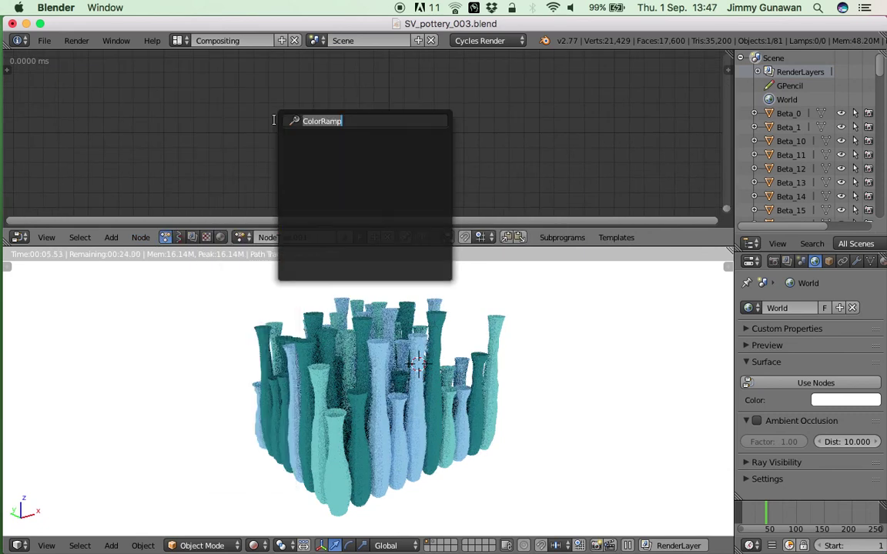
pyautogui.write('revol')
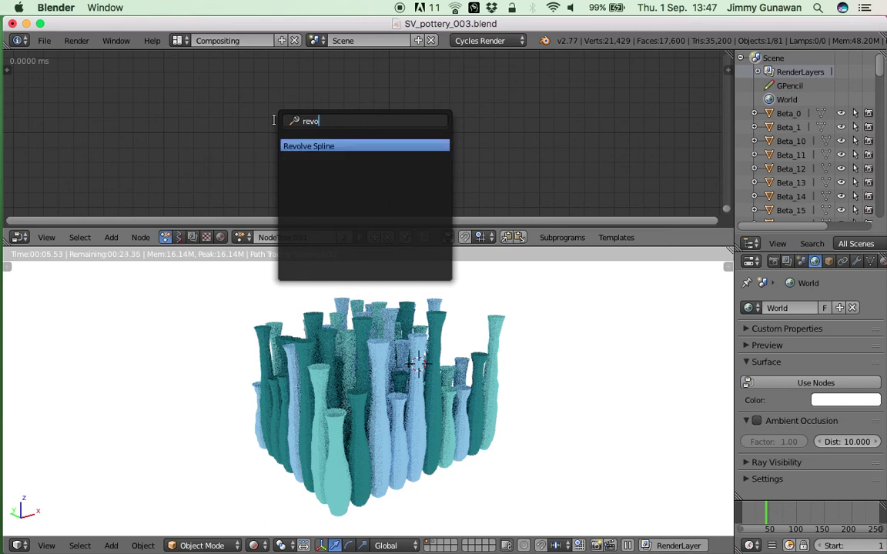
pyautogui.press('Return')
pyautogui.click(273, 96)
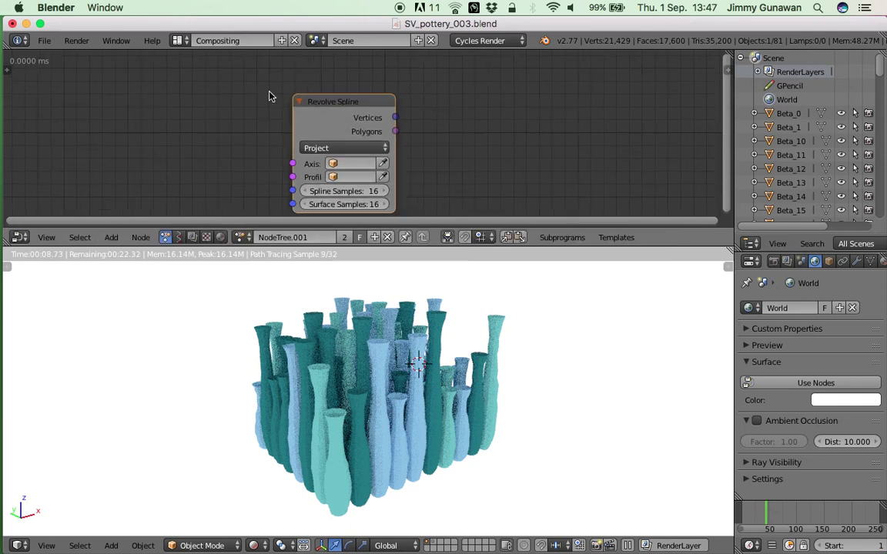
pyautogui.press('Home')
pyautogui.moveTo(502, 245); pyautogui.dragTo(502, 283)
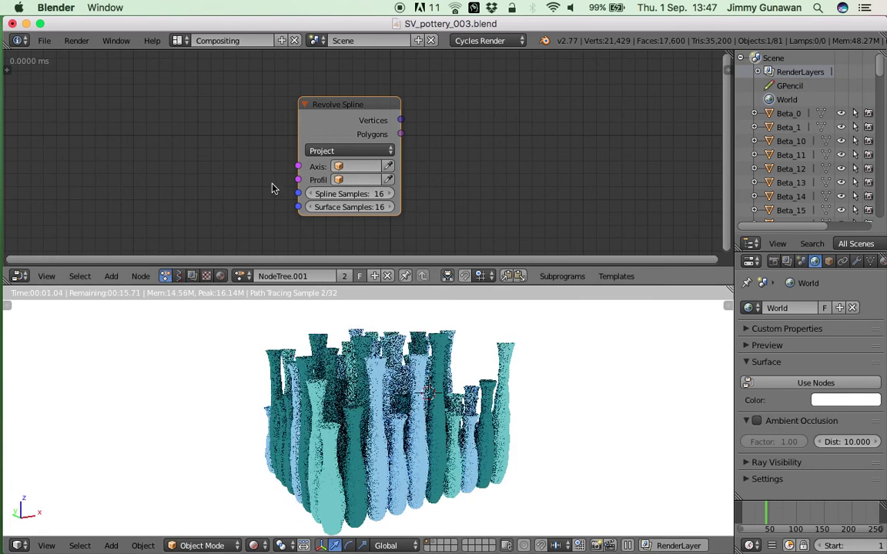
pyautogui.moveTo(279, 168); pyautogui.dragTo(297, 156, button='middle')
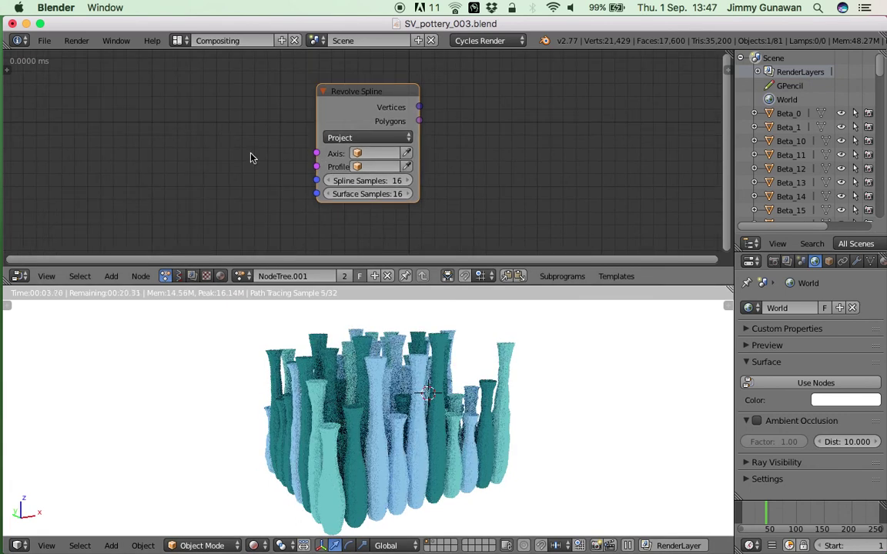
# - Sketch an axis, a vase profile and a crossed-out arrow towards the Revolve Spline node, and check its projection types
pyautogui.moveTo(192, 188); pyautogui.dragTo(192, 91)
pyautogui.moveTo(216, 183)
pyautogui.mouseDown()
pyautogui.moveTo(215, 116)
pyautogui.moveTo(202, 93)
pyautogui.mouseUp()
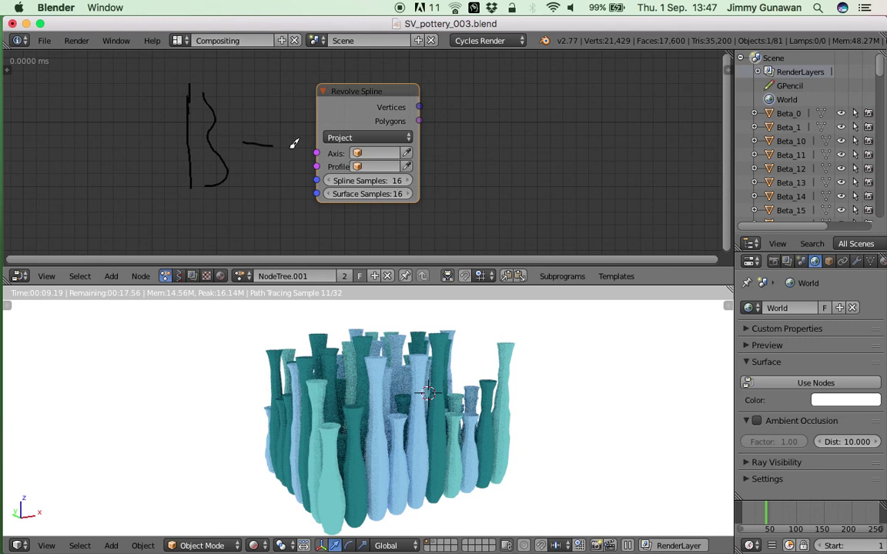
pyautogui.moveTo(288, 152); pyautogui.dragTo(285, 153)
pyautogui.moveTo(275, 103)
pyautogui.mouseDown()
pyautogui.moveTo(321, 143)
pyautogui.moveTo(310, 159)
pyautogui.mouseUp()
pyautogui.moveTo(335, 117)
pyautogui.mouseDown()
pyautogui.moveTo(296, 158)
pyautogui.moveTo(344, 154)
pyautogui.mouseUp()
pyautogui.moveTo(395, 109); pyautogui.dragTo(422, 108, button='middle')
pyautogui.moveTo(407, 92); pyautogui.dragTo(445, 90)
pyautogui.click(416, 137)
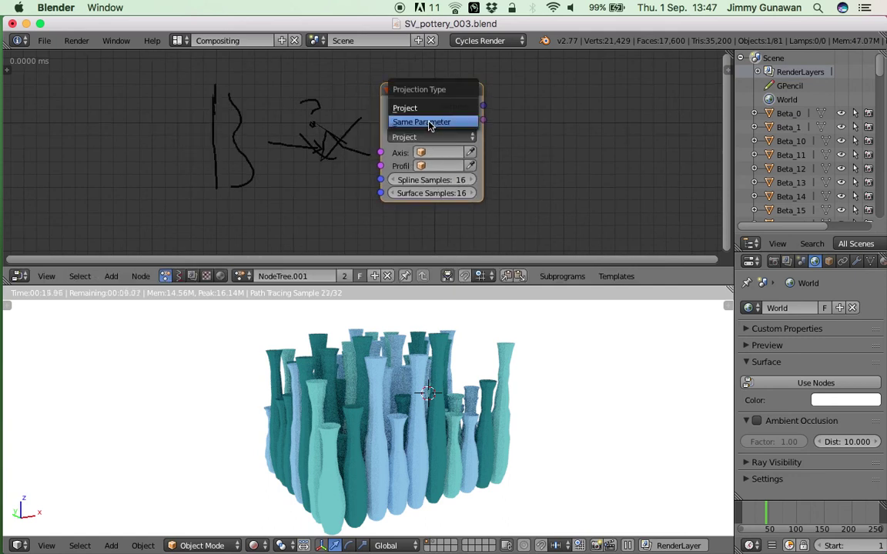
pyautogui.moveTo(517, 165); pyautogui.dragTo(401, 163, button='middle')
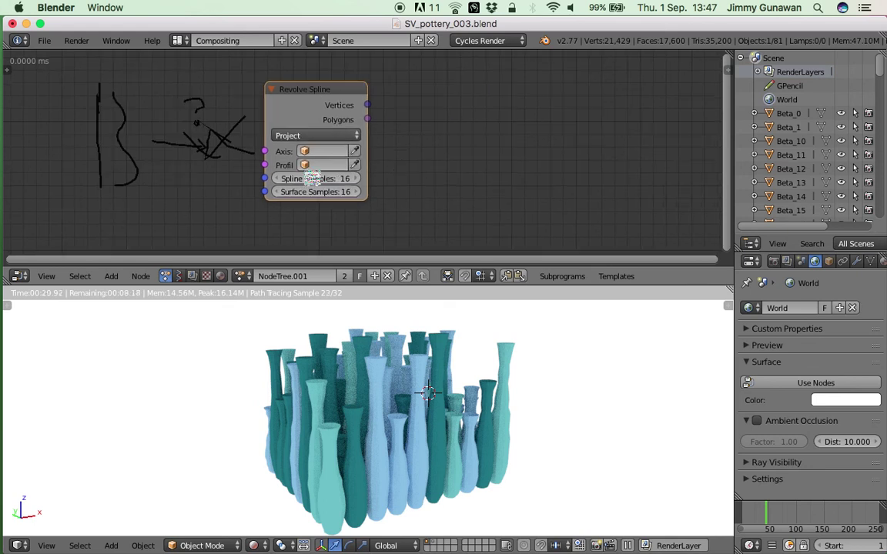
# - Reopen the Sverchok network NodeTree in the node editor and shift the Sv Lathe Node slightly
pyautogui.click(178, 277)
pyautogui.click(242, 276)
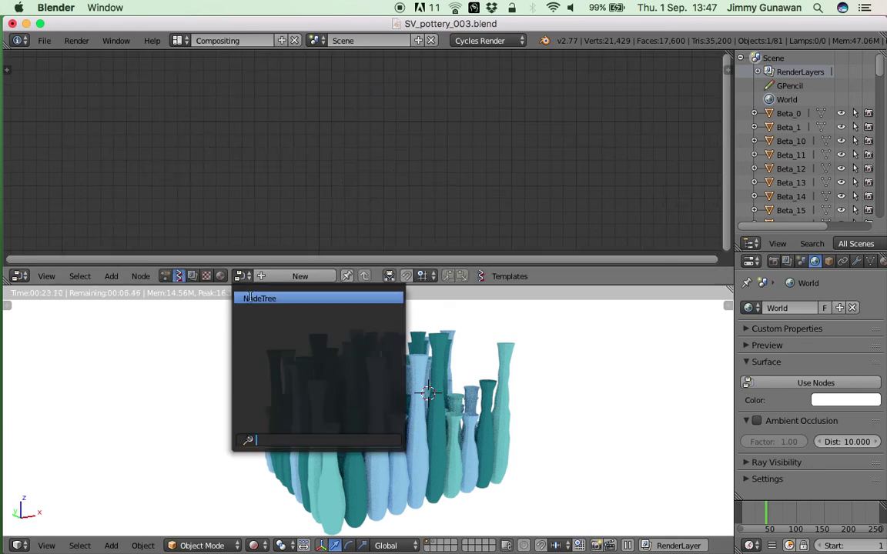
pyautogui.click(248, 298)
pyautogui.scroll(-1, 377, 182)
pyautogui.moveTo(377, 181); pyautogui.dragTo(627, 154, button='middle')
pyautogui.moveTo(343, 156); pyautogui.dragTo(529, 162, button='middle')
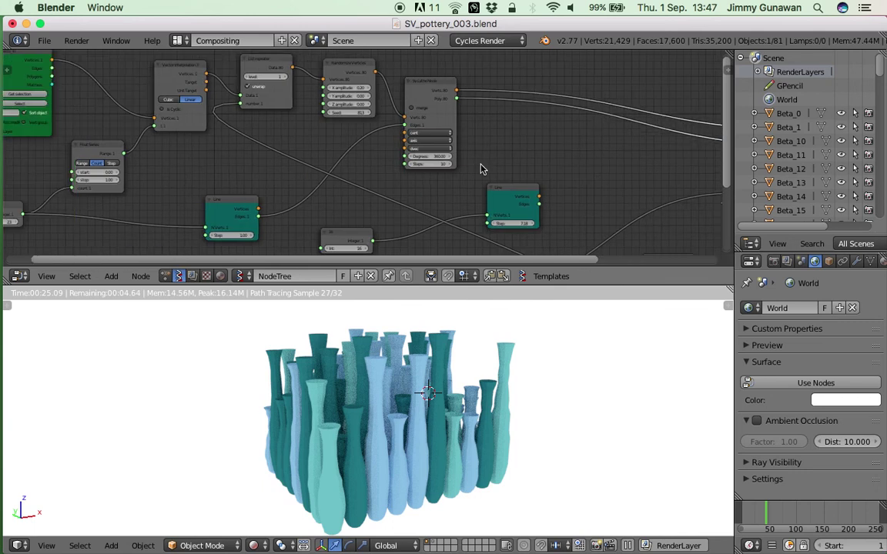
pyautogui.scroll(1, 469, 156)
pyautogui.moveTo(446, 142); pyautogui.dragTo(450, 168, button='middle')
pyautogui.scroll(2, 446, 165)
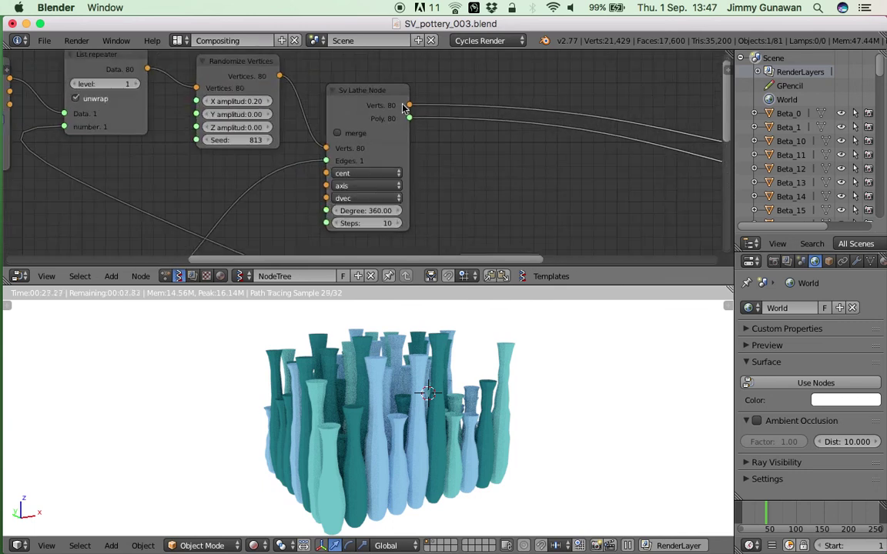
pyautogui.moveTo(371, 90); pyautogui.dragTo(384, 84)
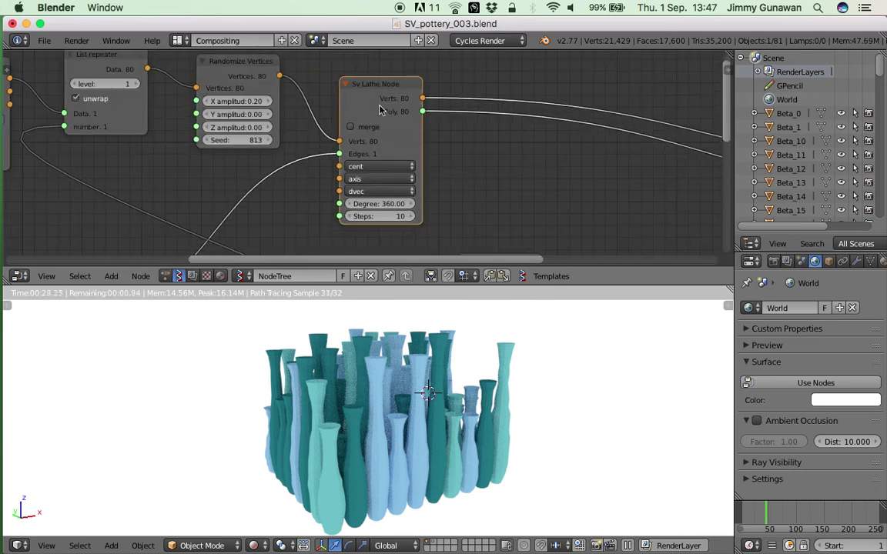
# - Switch the window to fullscreen and examine the whole node network and the rendered vases
pyautogui.click(117, 40)
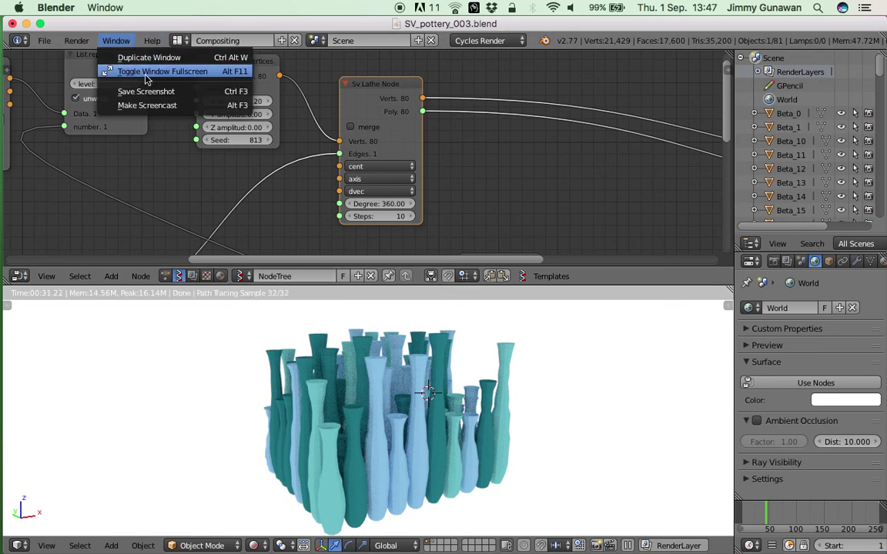
pyautogui.click(154, 71)
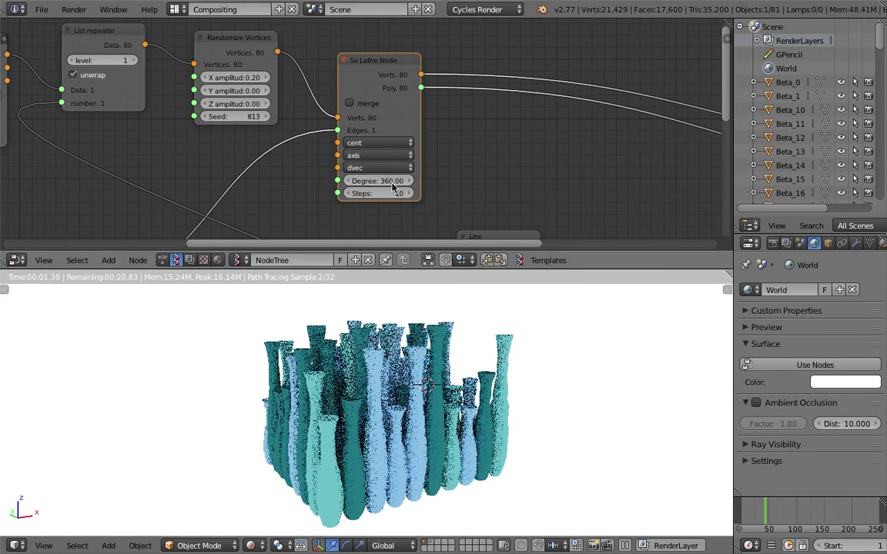
pyautogui.scroll(-4, 467, 178)
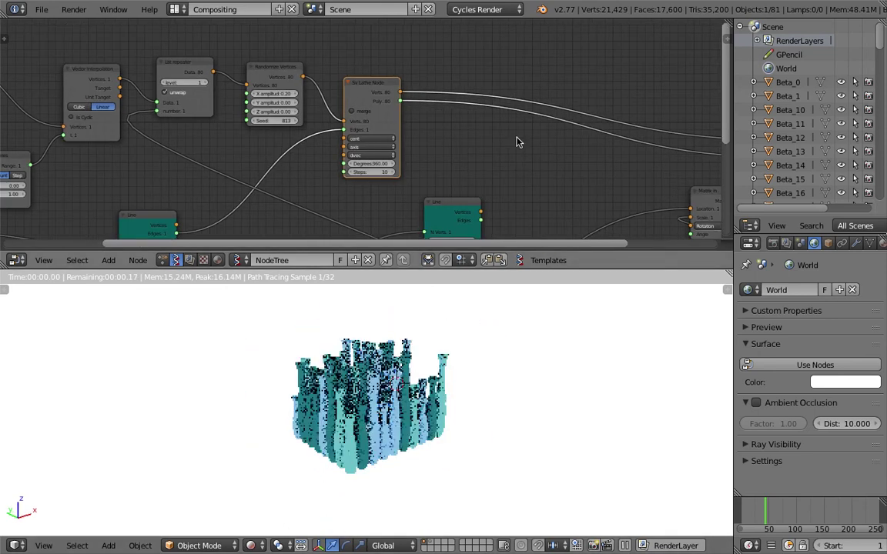
pyautogui.scroll(-4, 462, 154)
pyautogui.scroll(-1, 419, 140)
pyautogui.moveTo(333, 150); pyautogui.dragTo(302, 170, button='middle')
pyautogui.scroll(2, 302, 169)
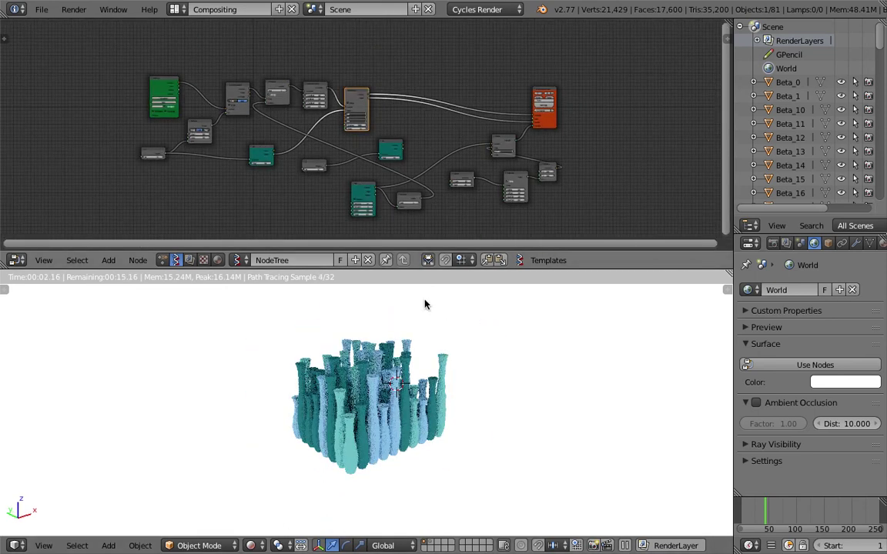
pyautogui.scroll(3, 376, 422)
pyautogui.moveTo(358, 430); pyautogui.dragTo(308, 406, button='middle')
pyautogui.moveTo(439, 402); pyautogui.dragTo(426, 426, button='middle')
pyautogui.scroll(-2, 422, 400)
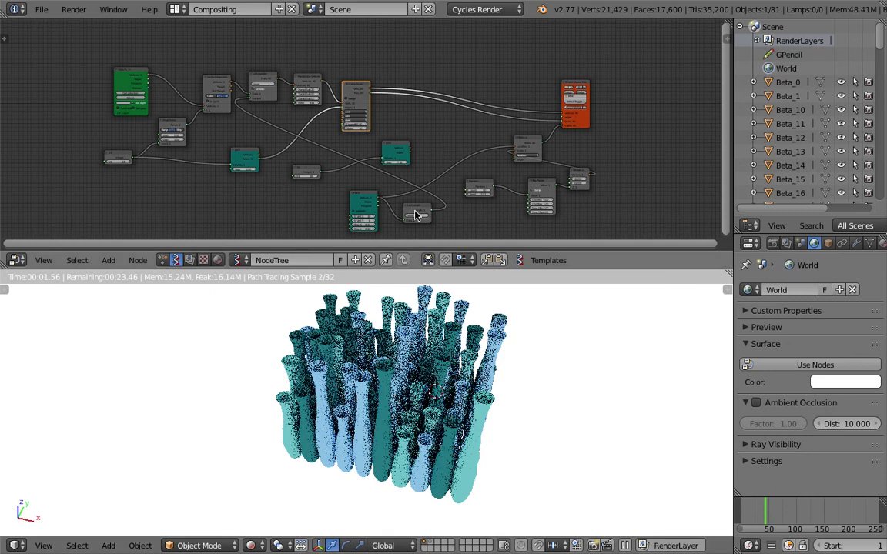
# - Shift the Random node slightly and delete the unused Line node fed by the integer node
pyautogui.click(366, 204)
pyautogui.click(419, 207)
pyautogui.scroll(1, 521, 193)
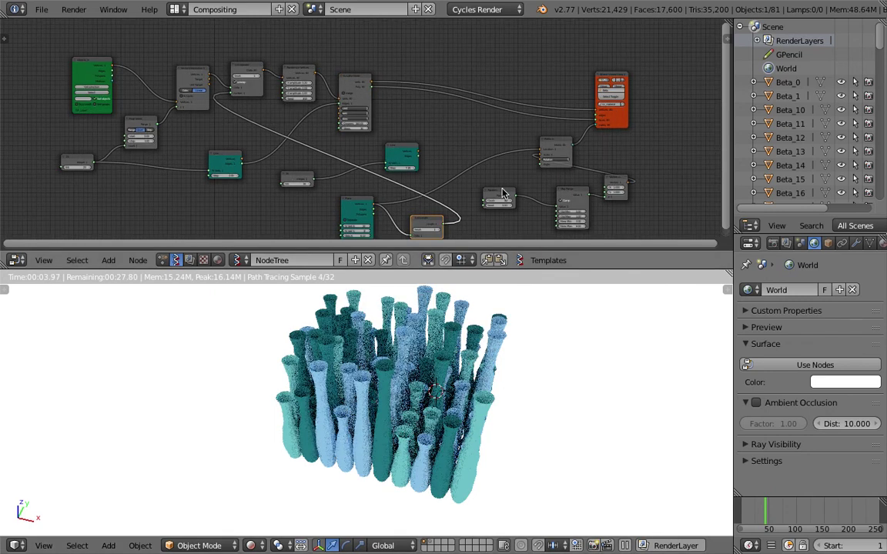
pyautogui.moveTo(502, 192); pyautogui.dragTo(489, 170)
pyautogui.moveTo(489, 170); pyautogui.dragTo(464, 140, button='middle')
pyautogui.scroll(2, 471, 142)
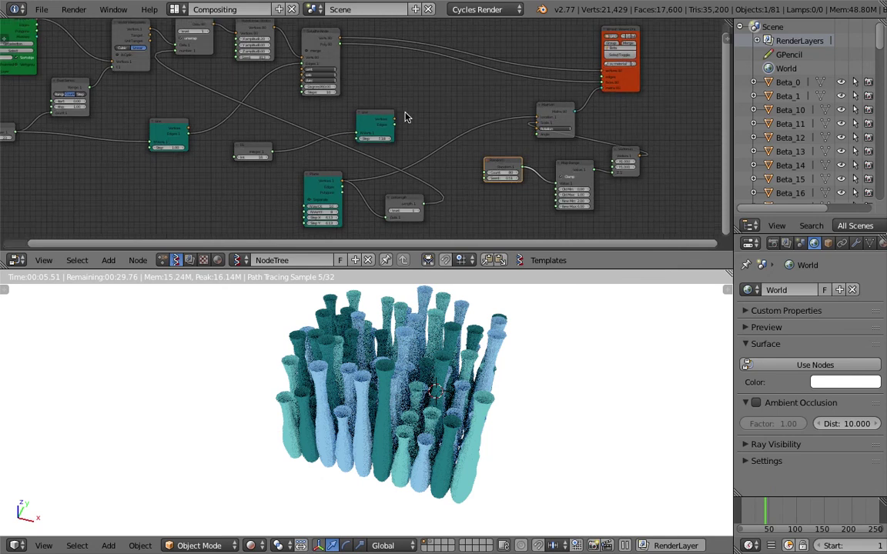
pyautogui.click(374, 117)
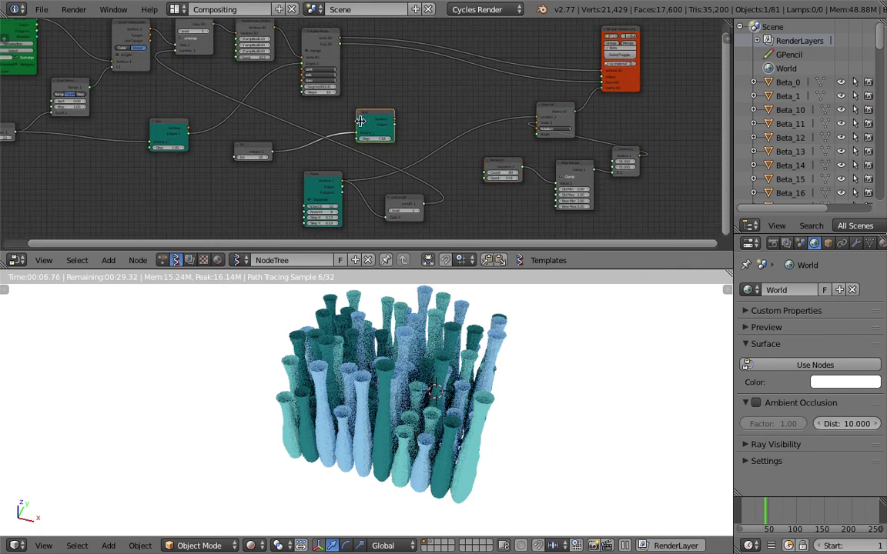
pyautogui.click(259, 151)
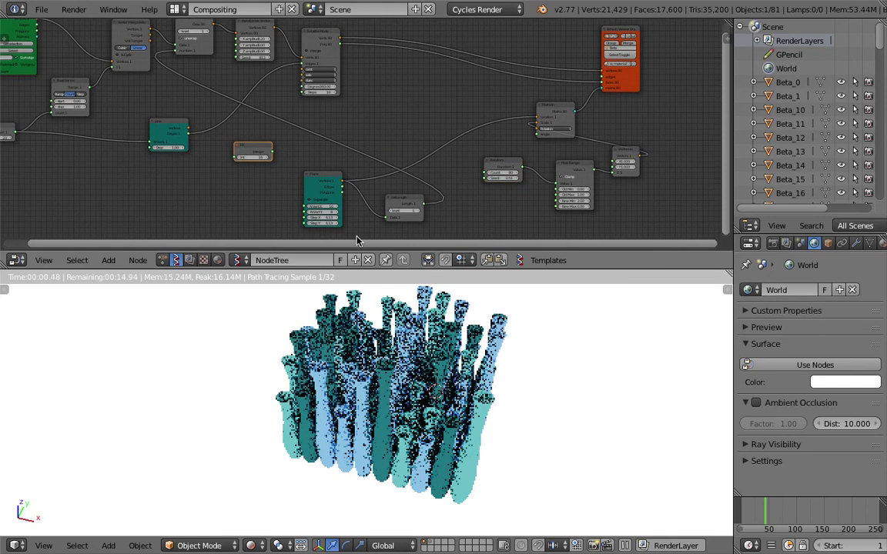
# - Maximize the 3D view for a closer look at the rendered vase grid
pyautogui.hotkey('ctrl', 'space')
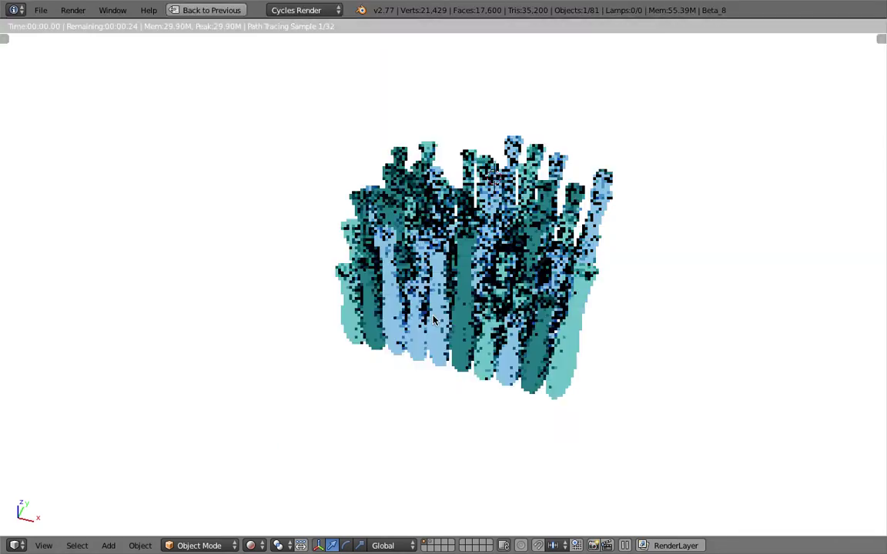
pyautogui.scroll(2, 454, 274)
pyautogui.moveTo(489, 243); pyautogui.dragTo(473, 242, button='middle')
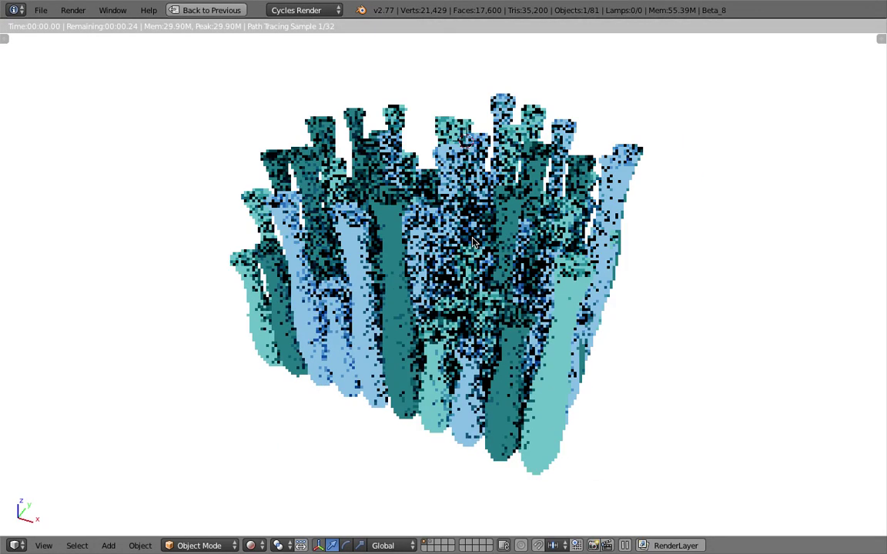